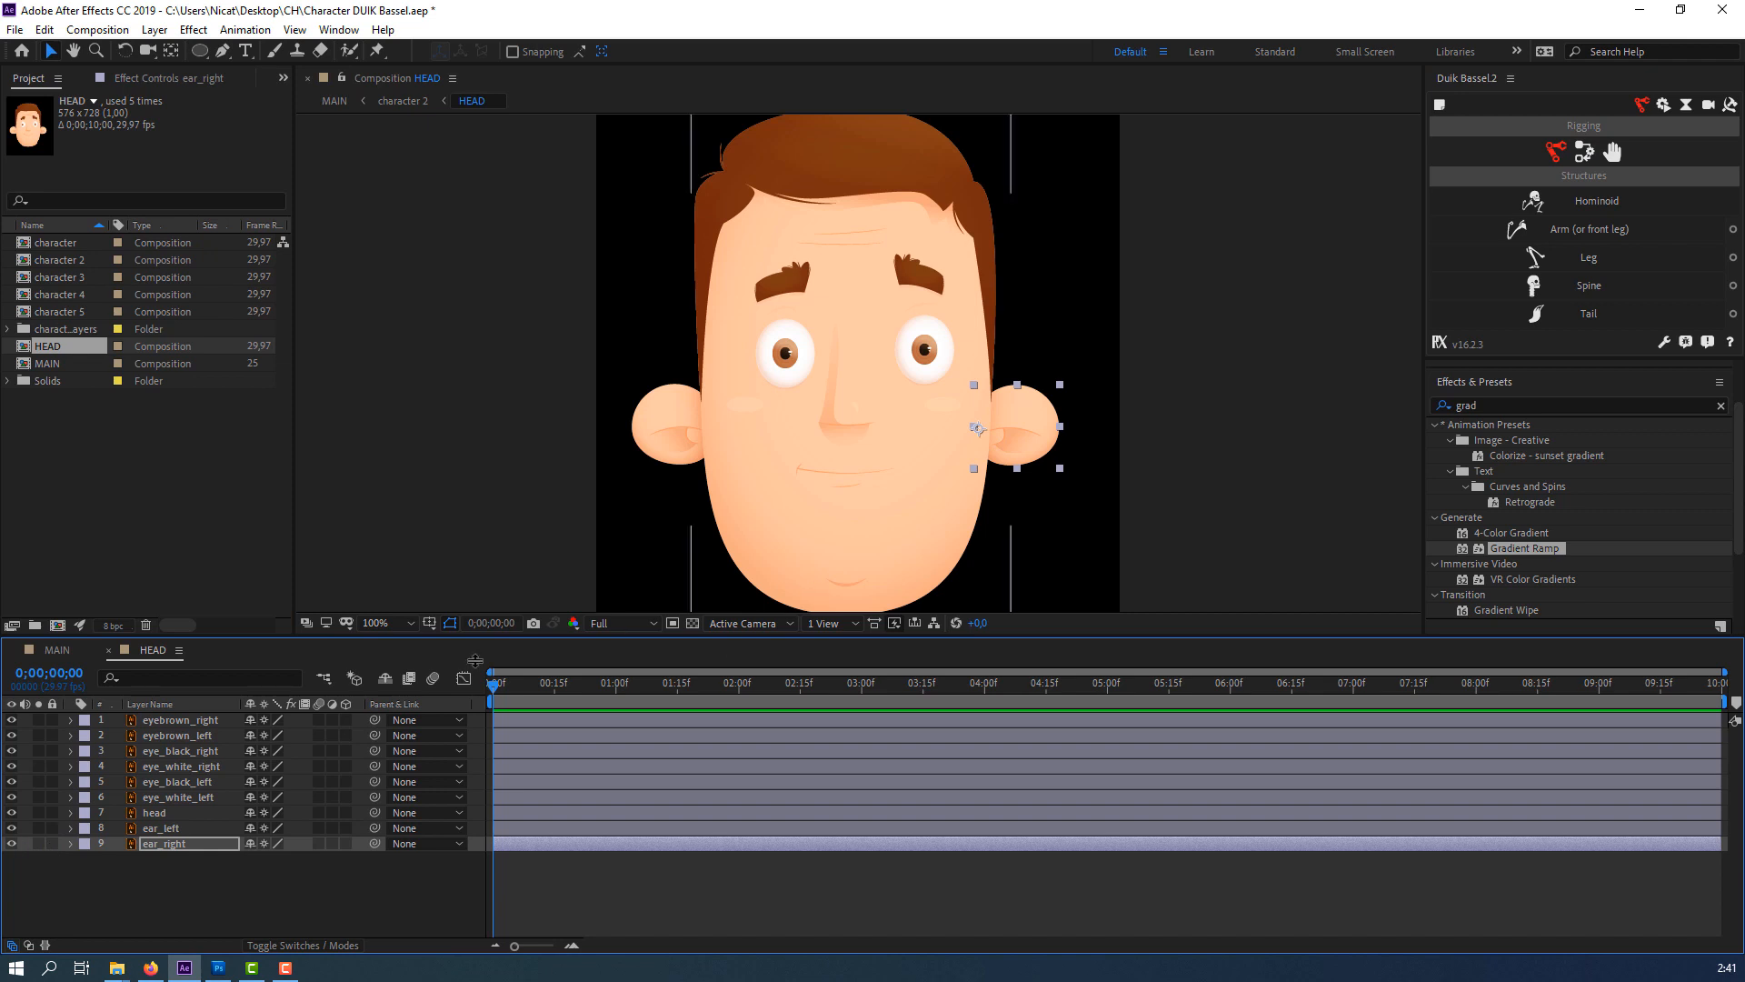
# Set Rotation to 19° for ear_left and -15° for ear_right, and keyframe both at the start of the HEAD composition.
pyautogui.keyDown('ctrl'); pyautogui.click(171, 831); pyautogui.keyUp('ctrl')
pyautogui.press('r')
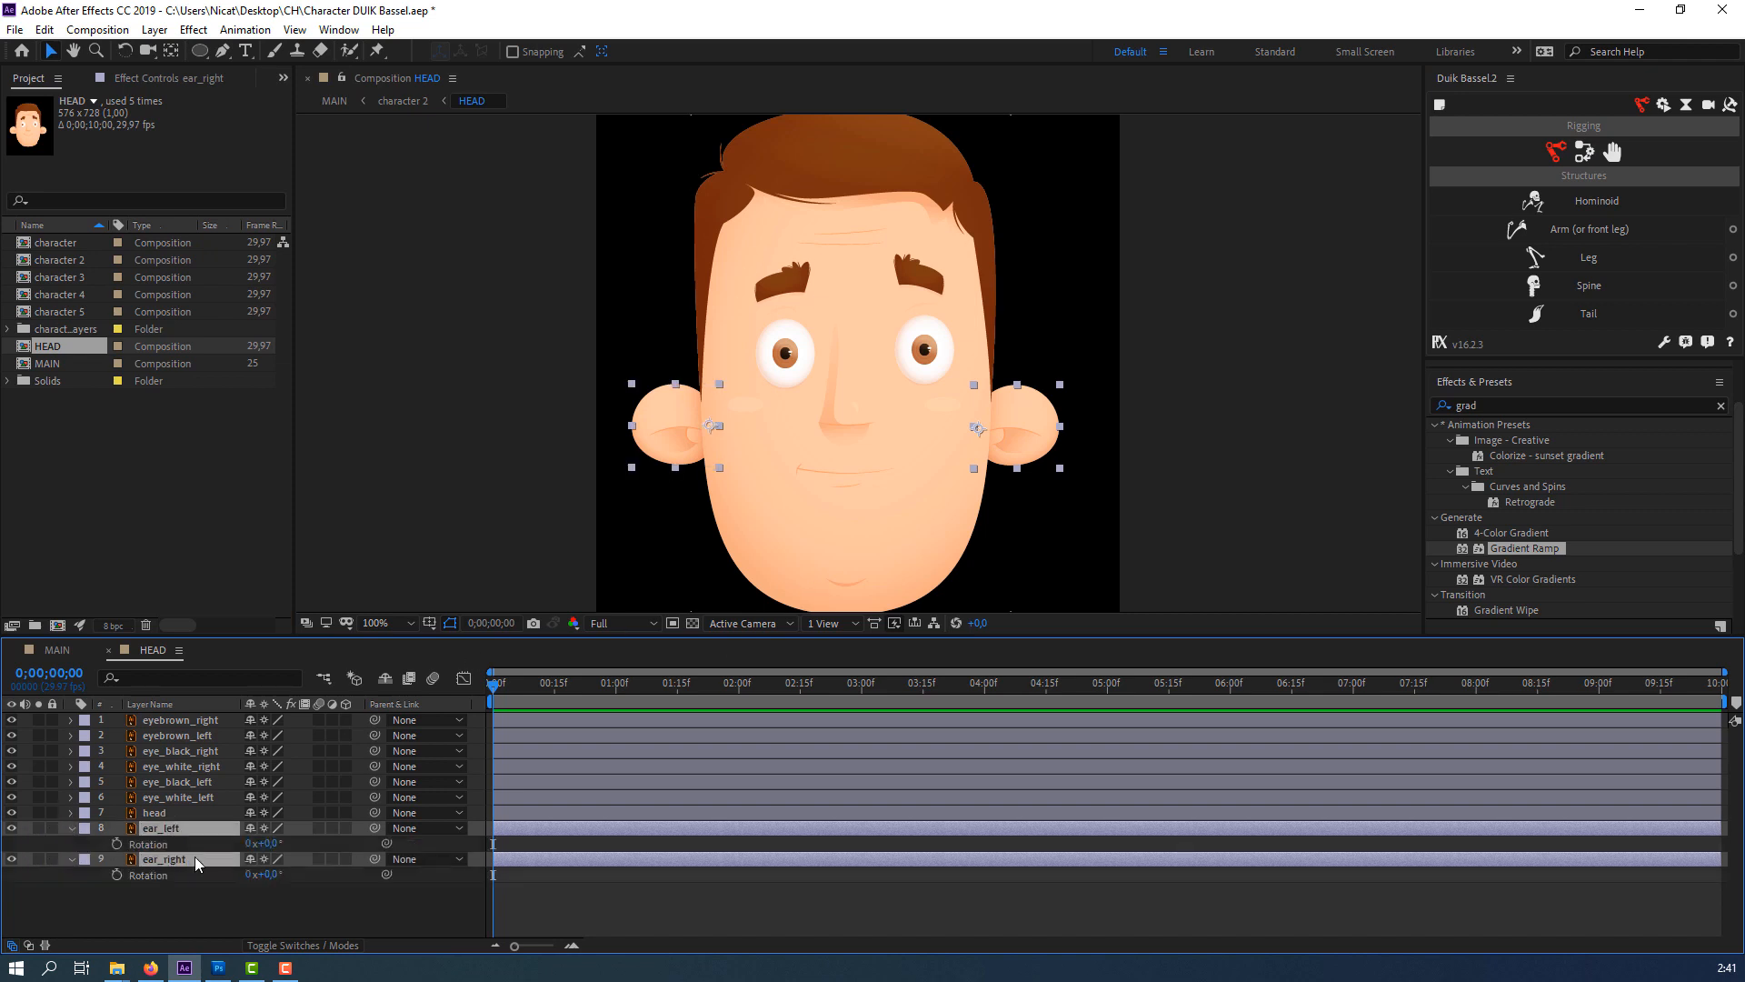
pyautogui.click(264, 889)
pyautogui.moveTo(267, 875); pyautogui.dragTo(288, 844)
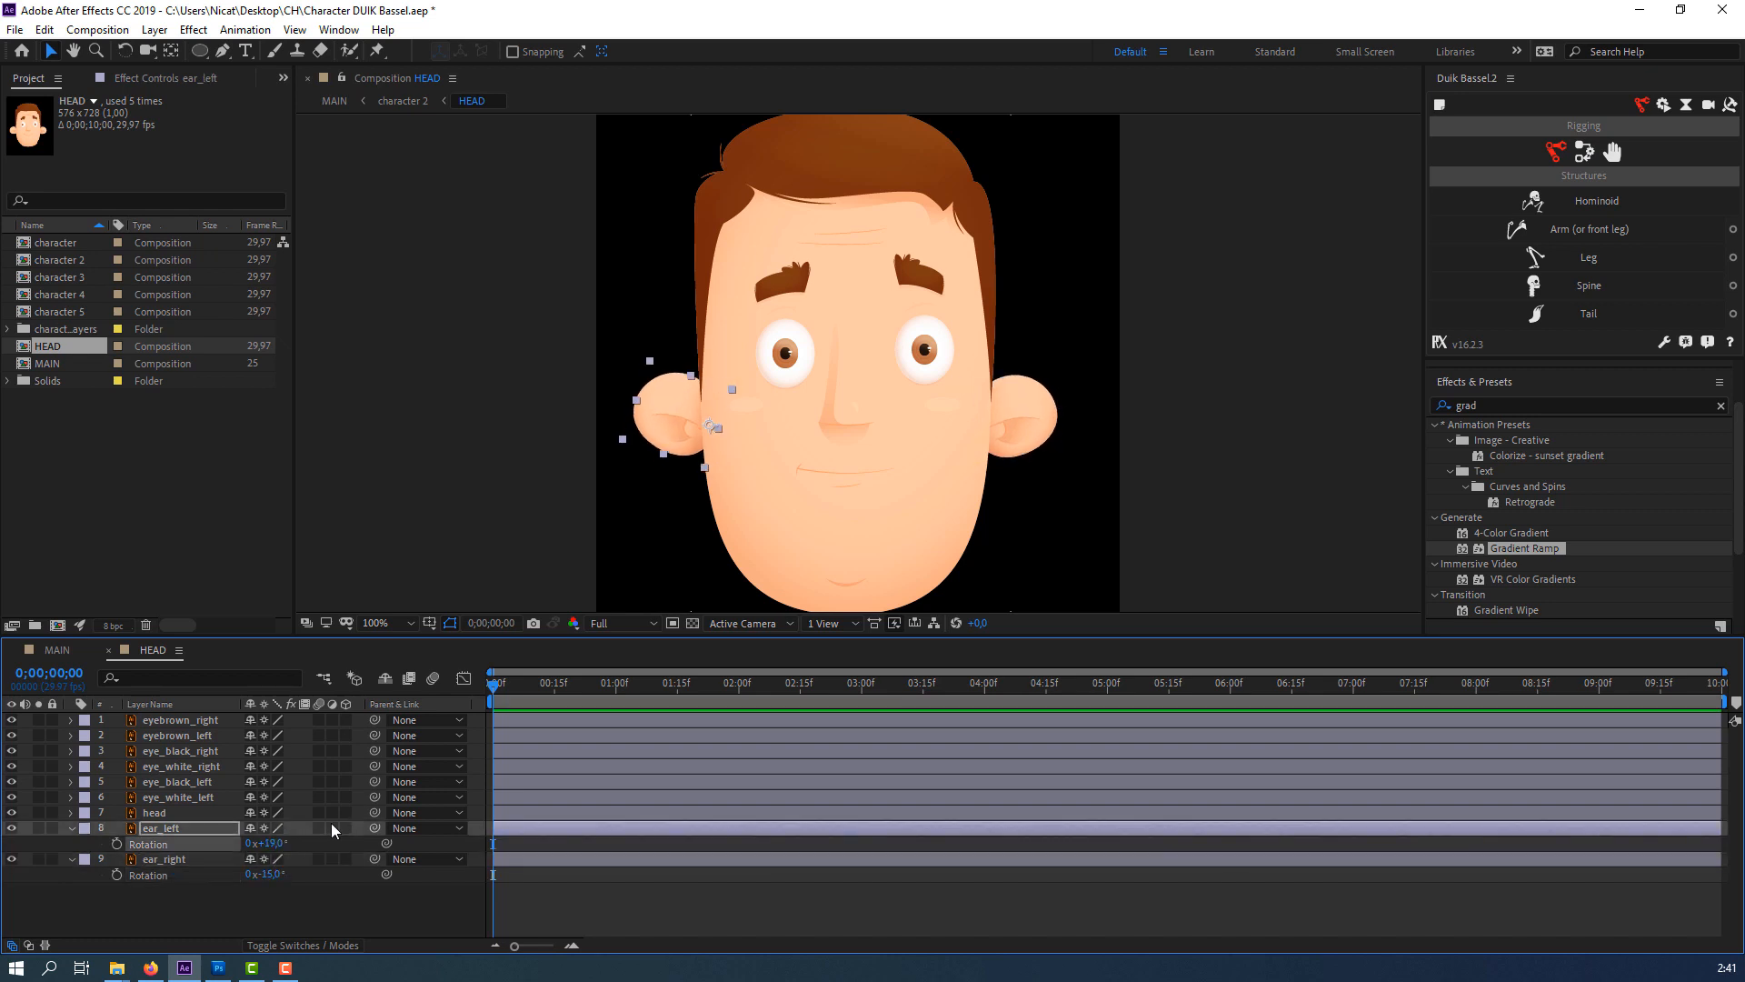
pyautogui.click(116, 844)
pyautogui.click(116, 875)
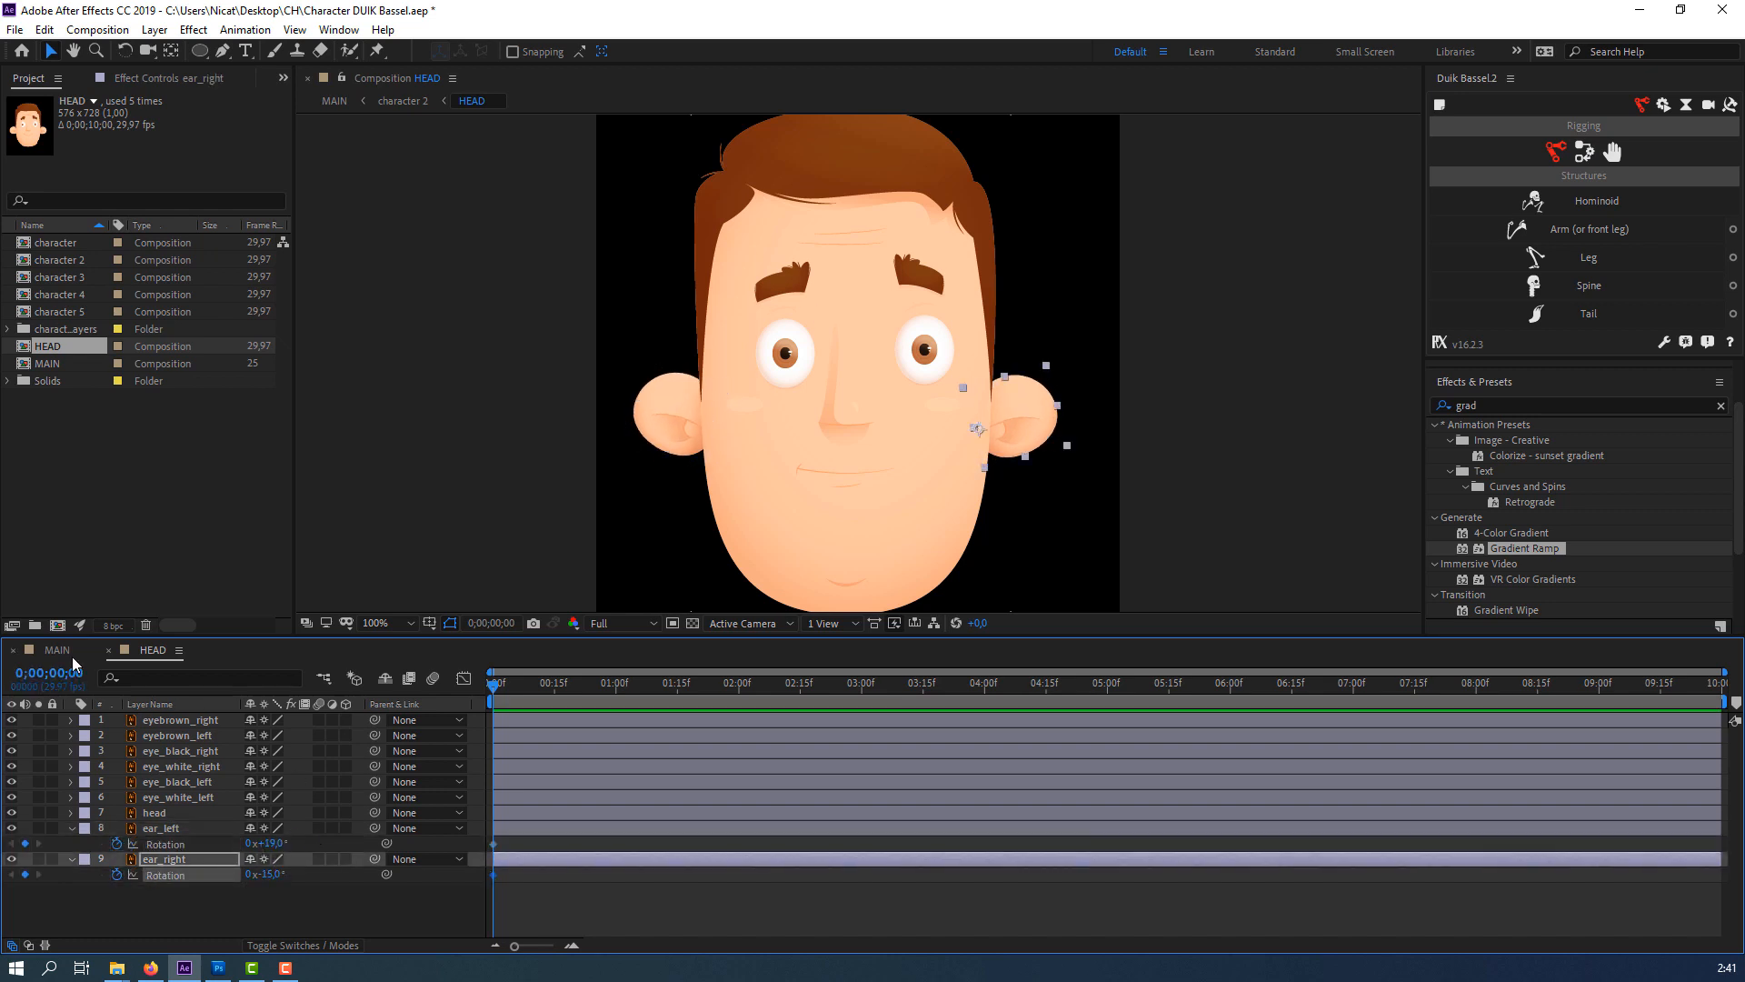
# At 0;00;00;17 in HEAD, set ear_left's rotation to -8° and ear_right's to 20°.
pyautogui.click(70, 652)
pyautogui.moveTo(518, 696); pyautogui.dragTo(566, 693)
pyautogui.click(154, 649)
pyautogui.click(209, 925)
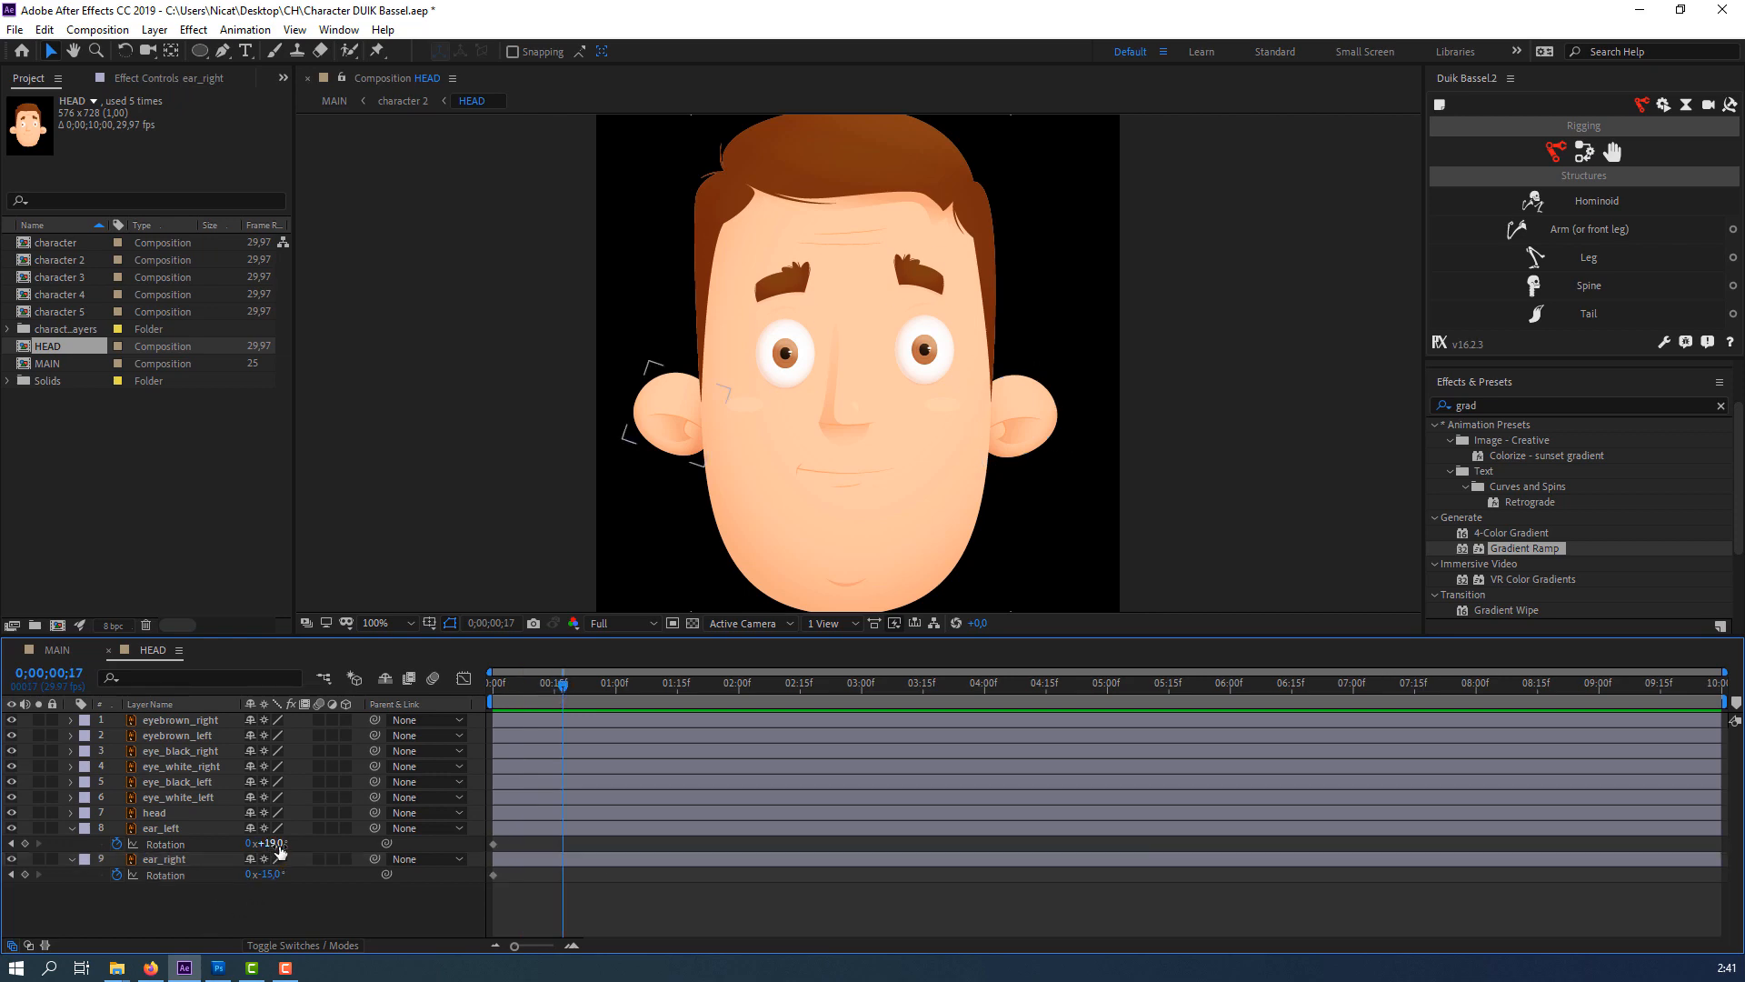
pyautogui.moveTo(269, 848); pyautogui.dragTo(297, 870)
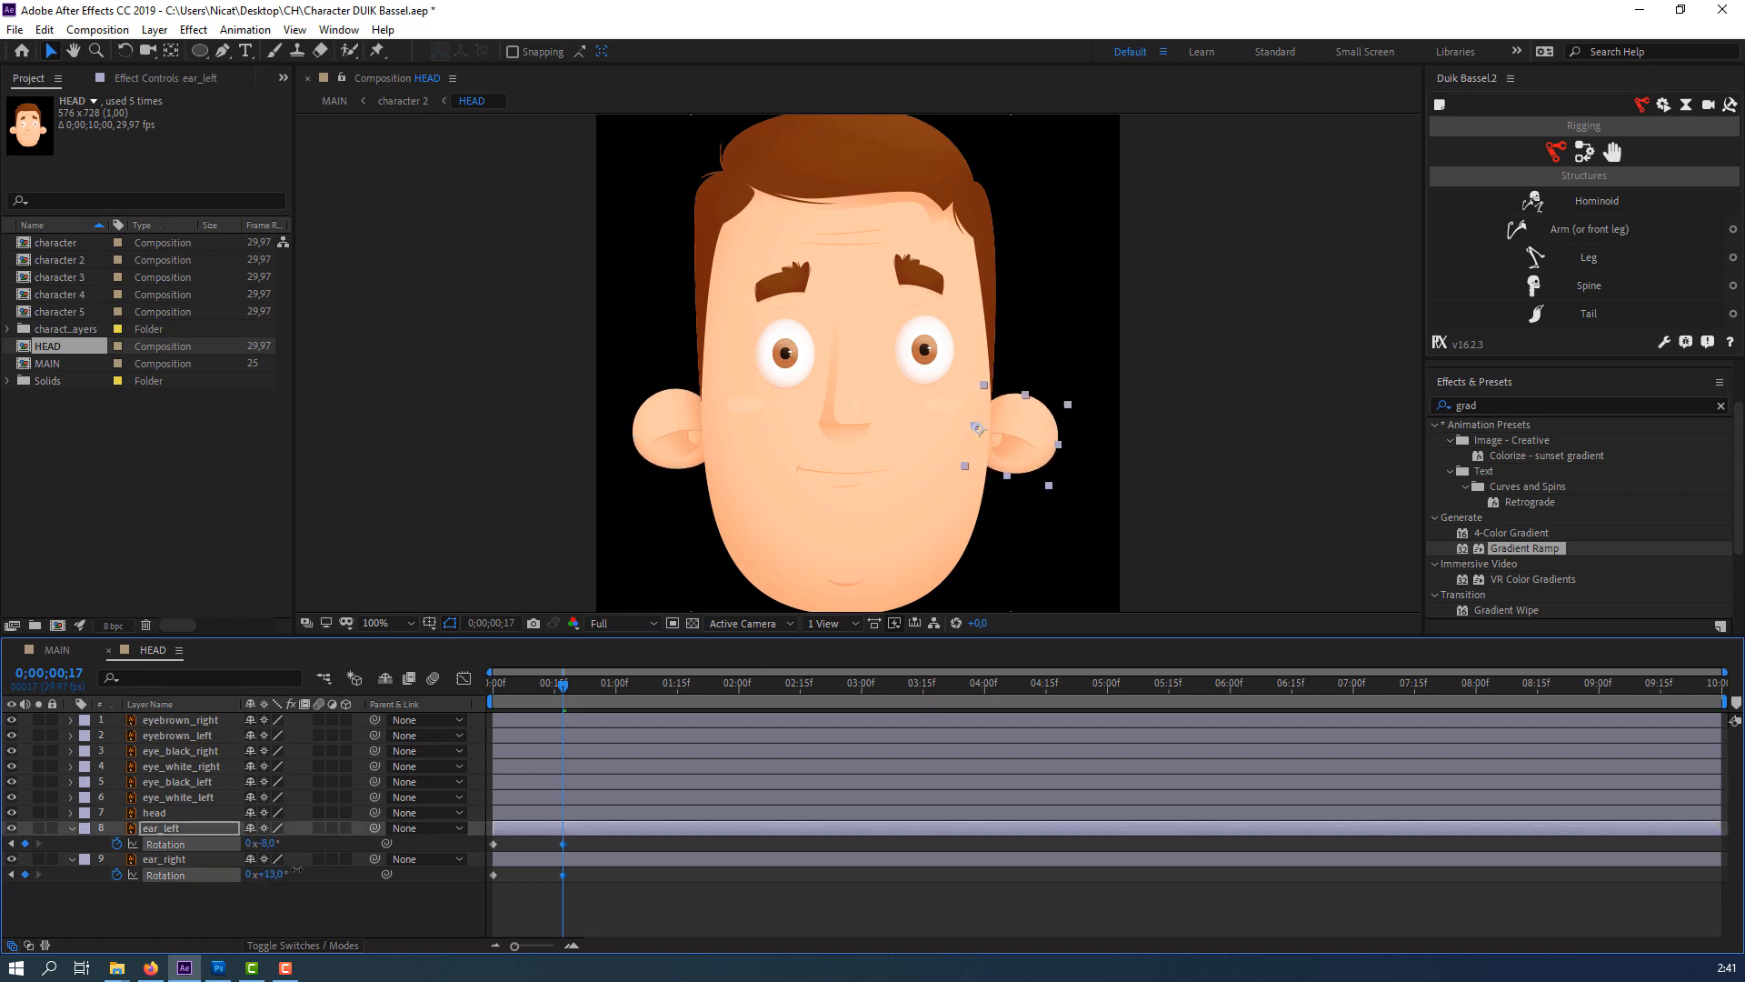
# Copy both ears' starting rotation keyframes to just before one second, and shift the middle keyframes earlier to about frame 13.
pyautogui.click(57, 650)
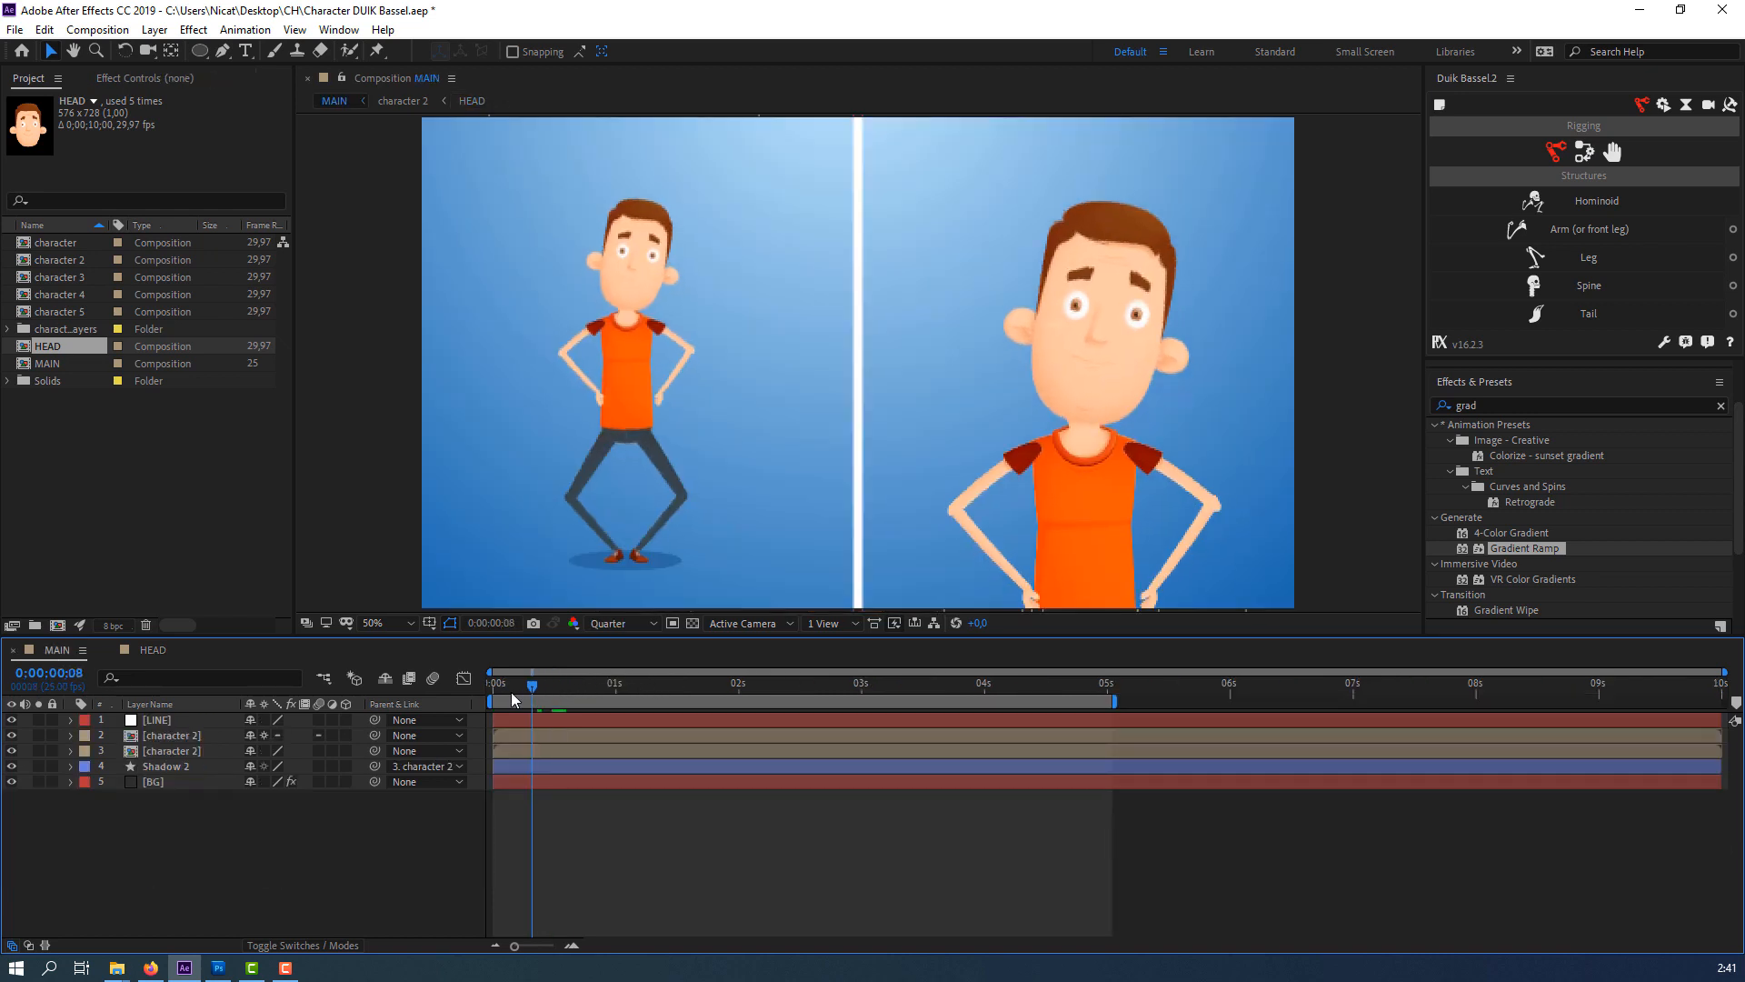
pyautogui.moveTo(514, 700); pyautogui.dragTo(597, 686)
pyautogui.click(152, 651)
pyautogui.click(57, 650)
pyautogui.click(150, 649)
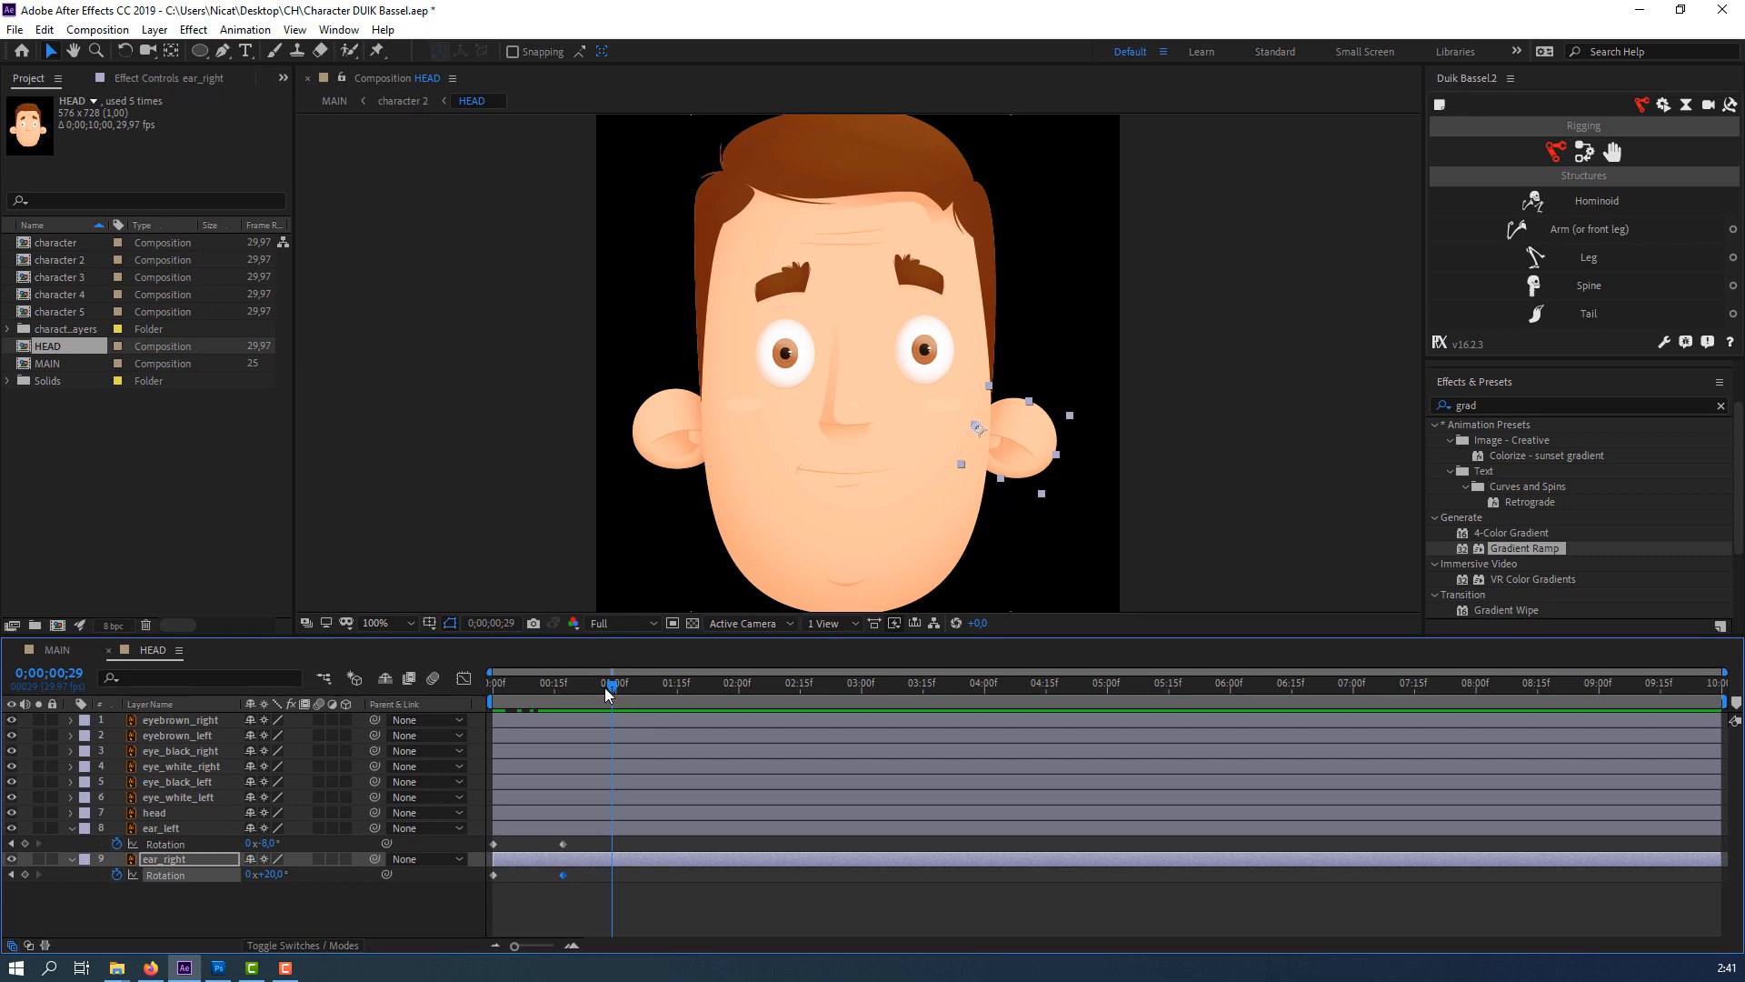
pyautogui.moveTo(517, 837); pyautogui.dragTo(478, 890)
pyautogui.hotkey('ctrl', 'c')
pyautogui.hotkey('ctrl', 'v')
pyautogui.hotkey('ctrl', 'c')
pyautogui.hotkey('ctrl', 'v')
pyautogui.moveTo(574, 847); pyautogui.dragTo(550, 873)
# Play back the MAIN composition to check the ear movement against the body motion.
pyautogui.click(44, 651)
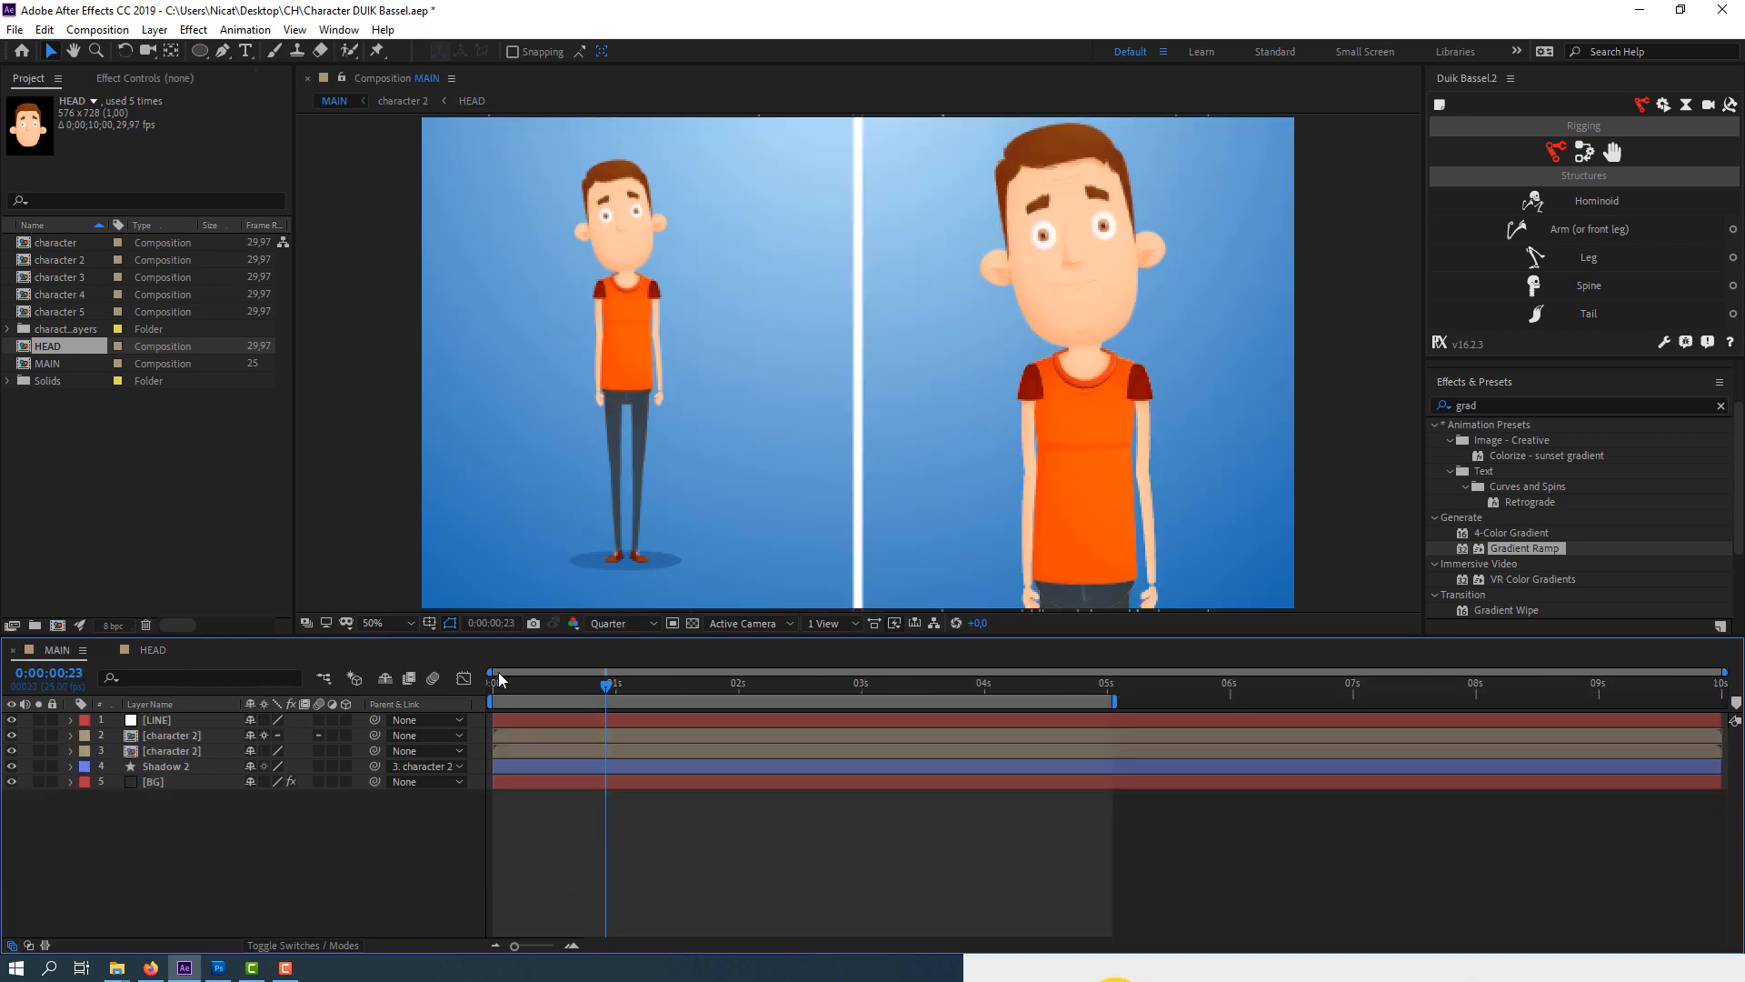
pyautogui.press('space')
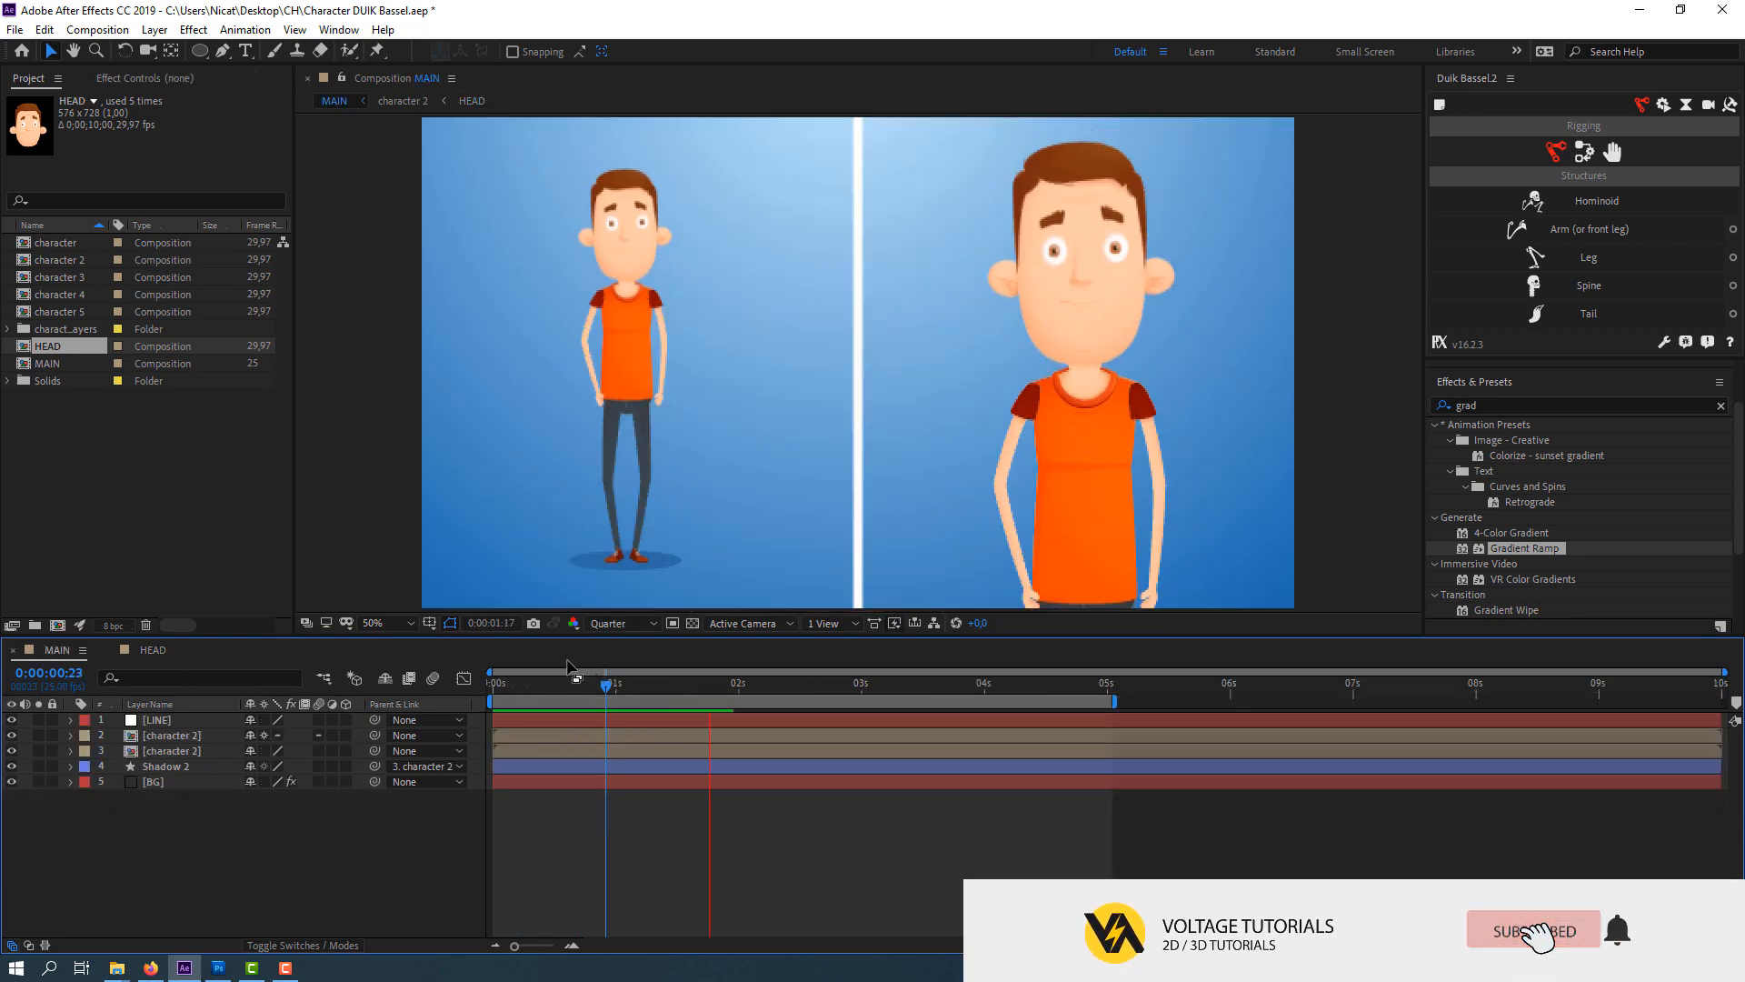
pyautogui.press('space')
# Show the body's position keyframes in character 2 and align both ears' middle rotation keyframes with its middle one at 0;00;00;14.
pyautogui.doubleClick(209, 734)
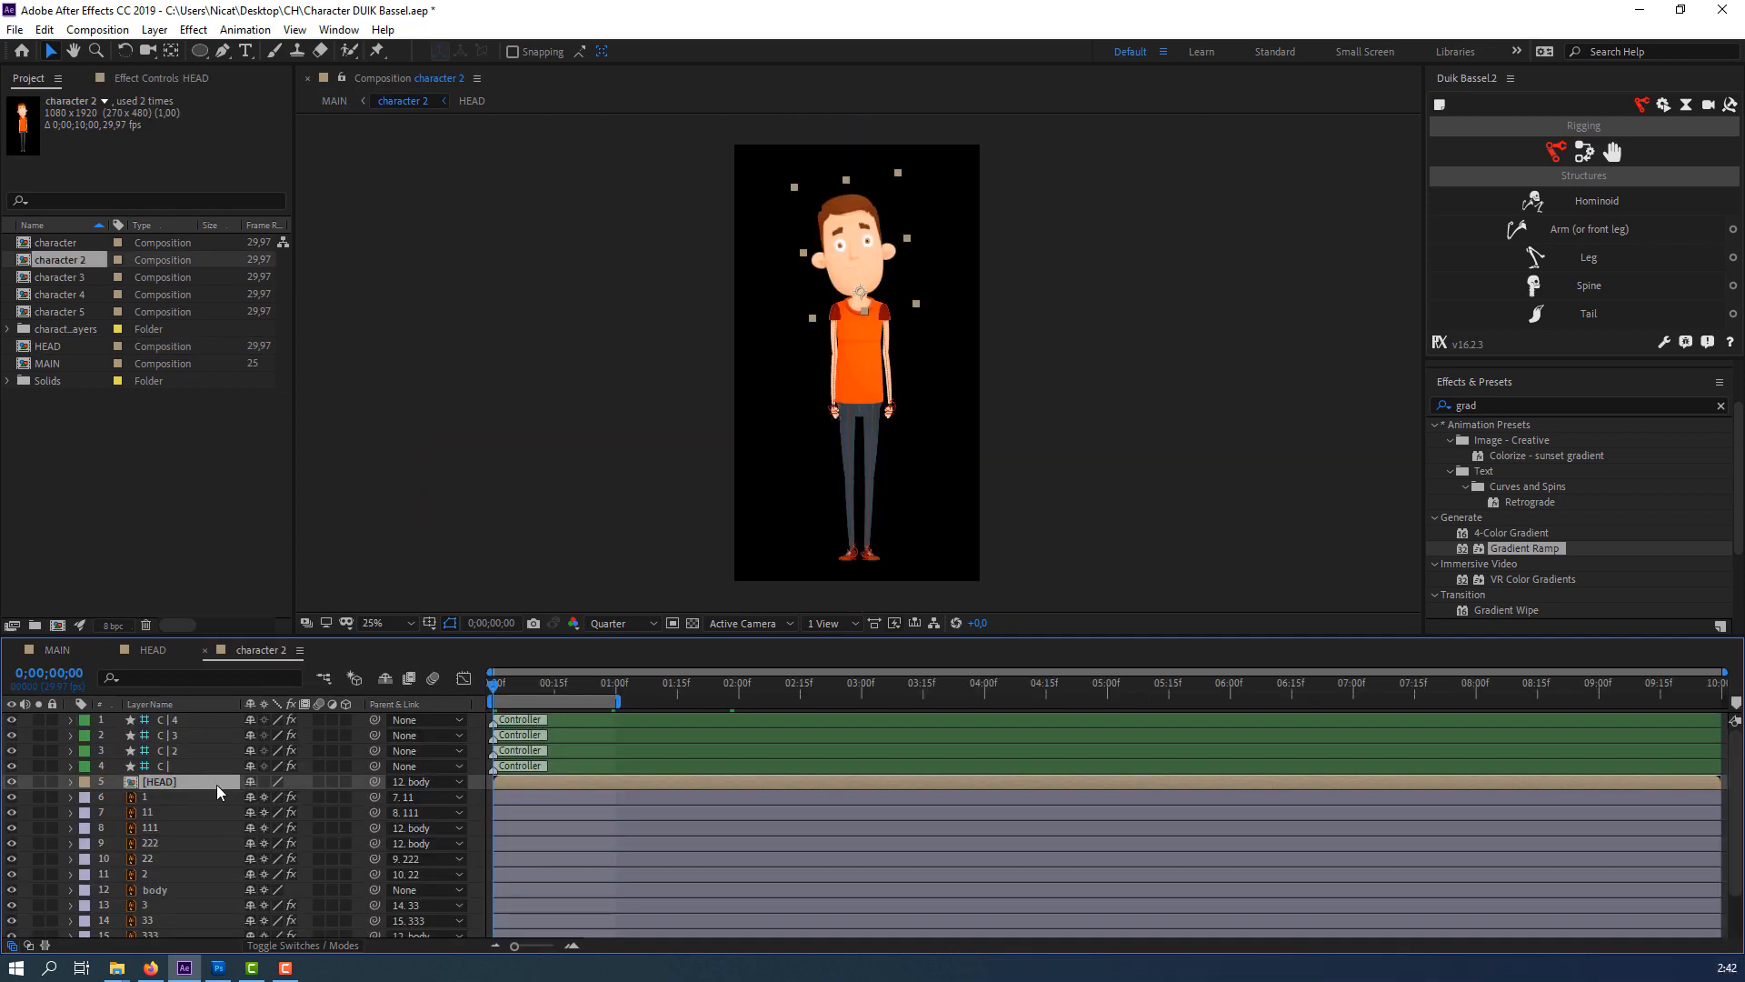
pyautogui.click(864, 358)
pyautogui.press('p')
pyautogui.moveTo(499, 688); pyautogui.dragTo(552, 690)
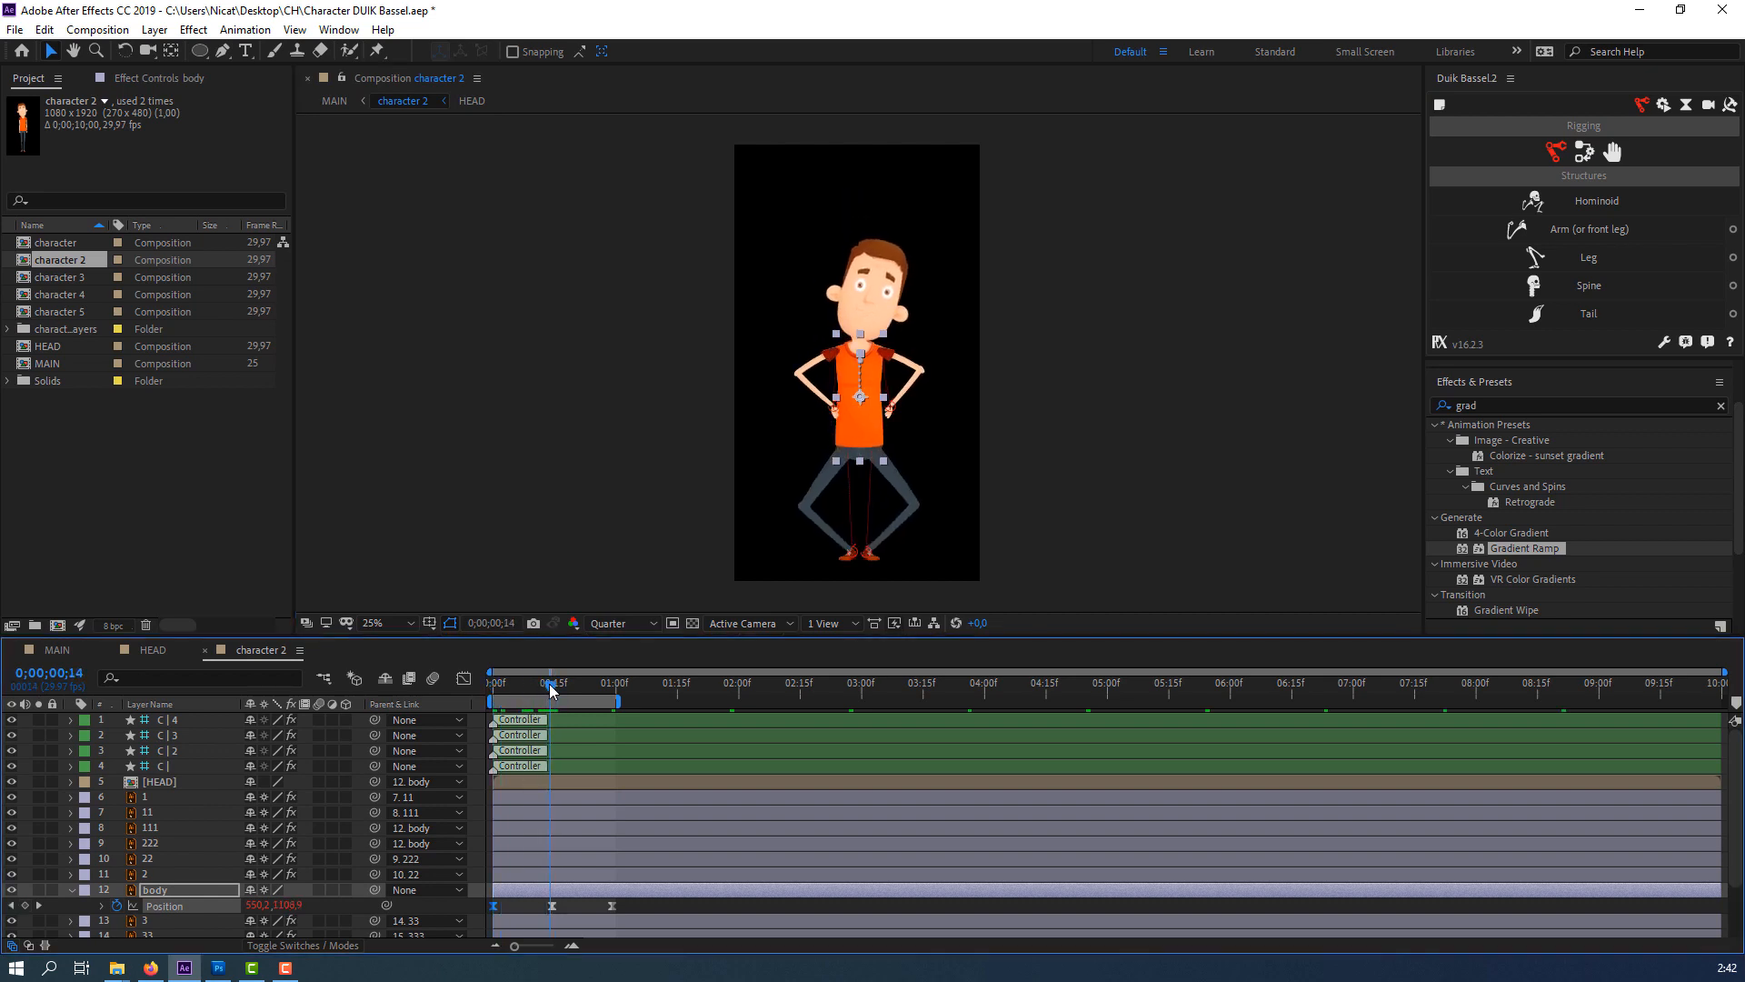
pyautogui.click(156, 650)
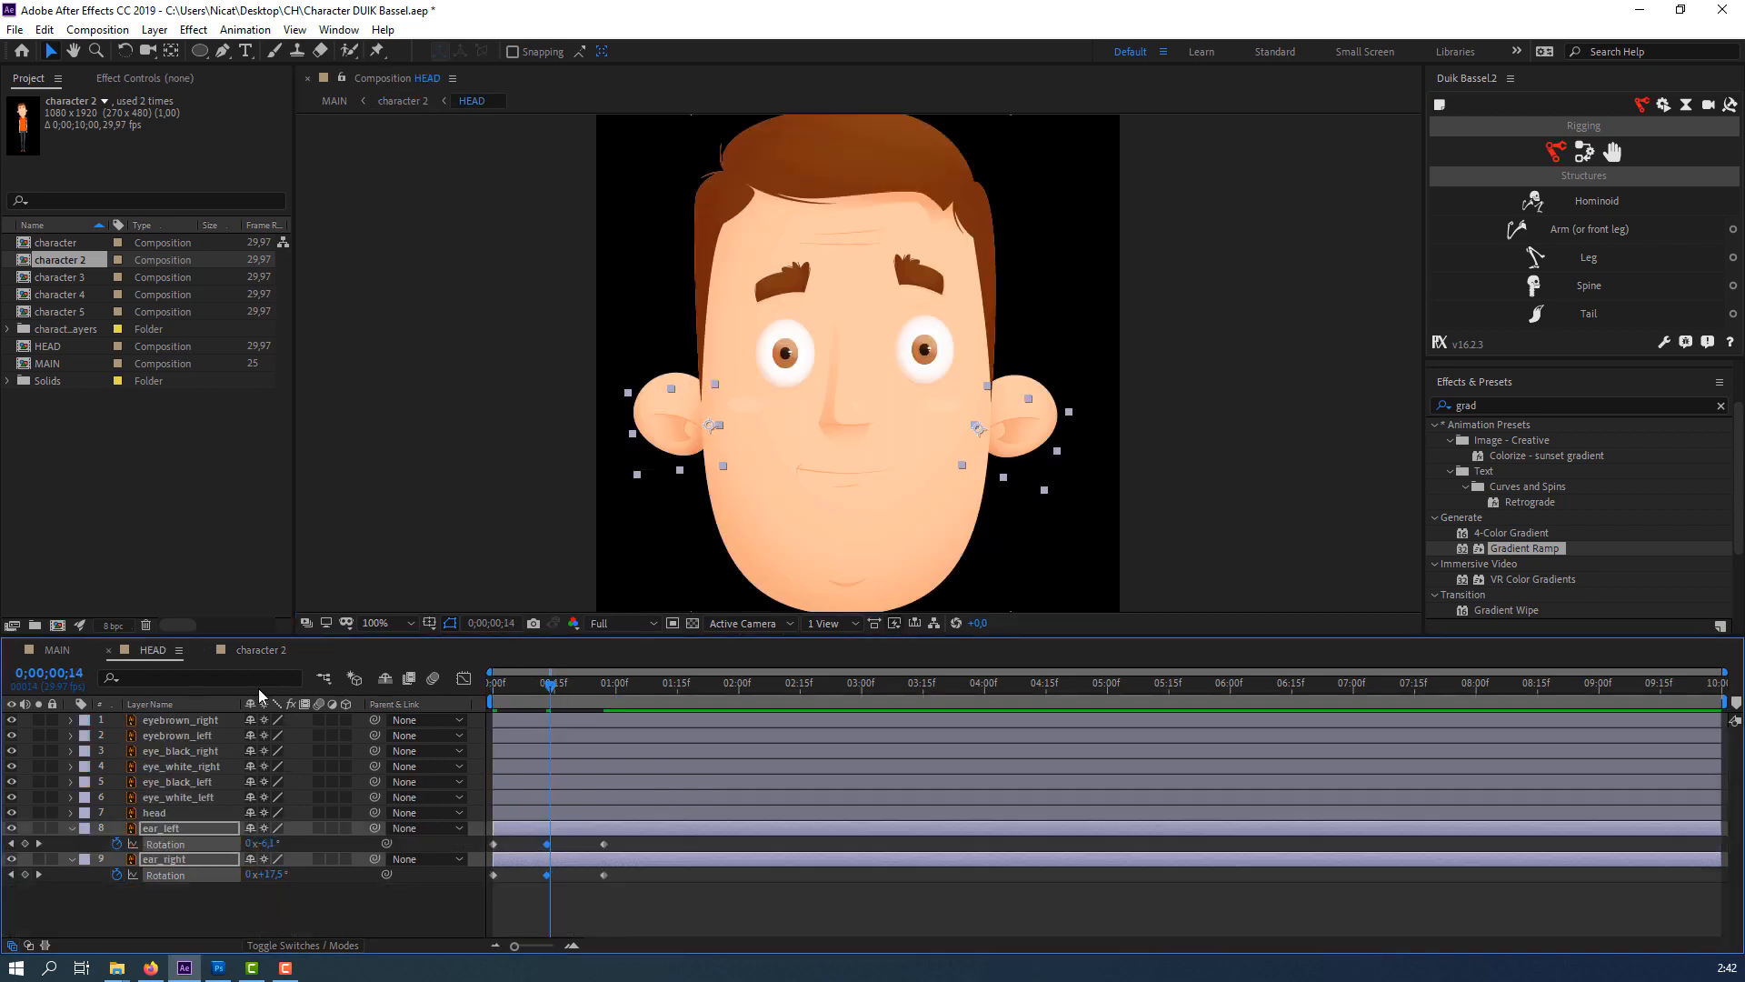
pyautogui.moveTo(547, 847); pyautogui.dragTo(551, 845)
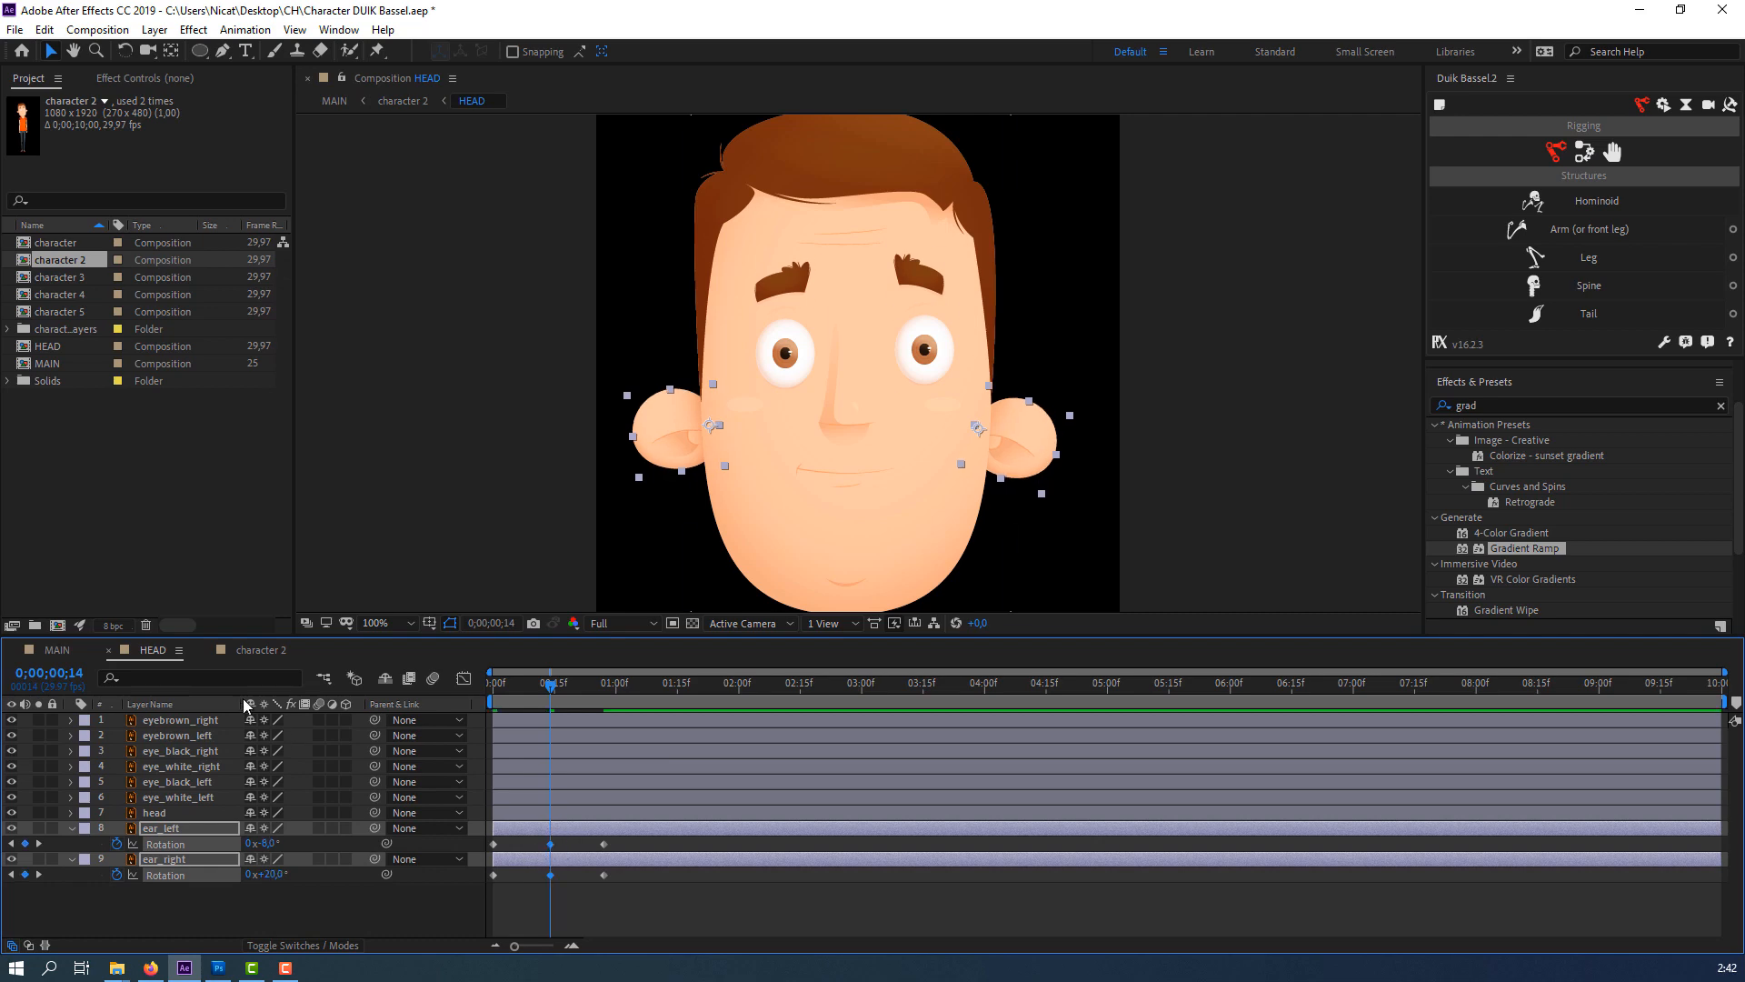
# Align both ears' last rotation keyframes with the body's last position keyframe at 0;00;00;29.
pyautogui.click(234, 652)
pyautogui.moveTo(554, 691); pyautogui.dragTo(612, 697)
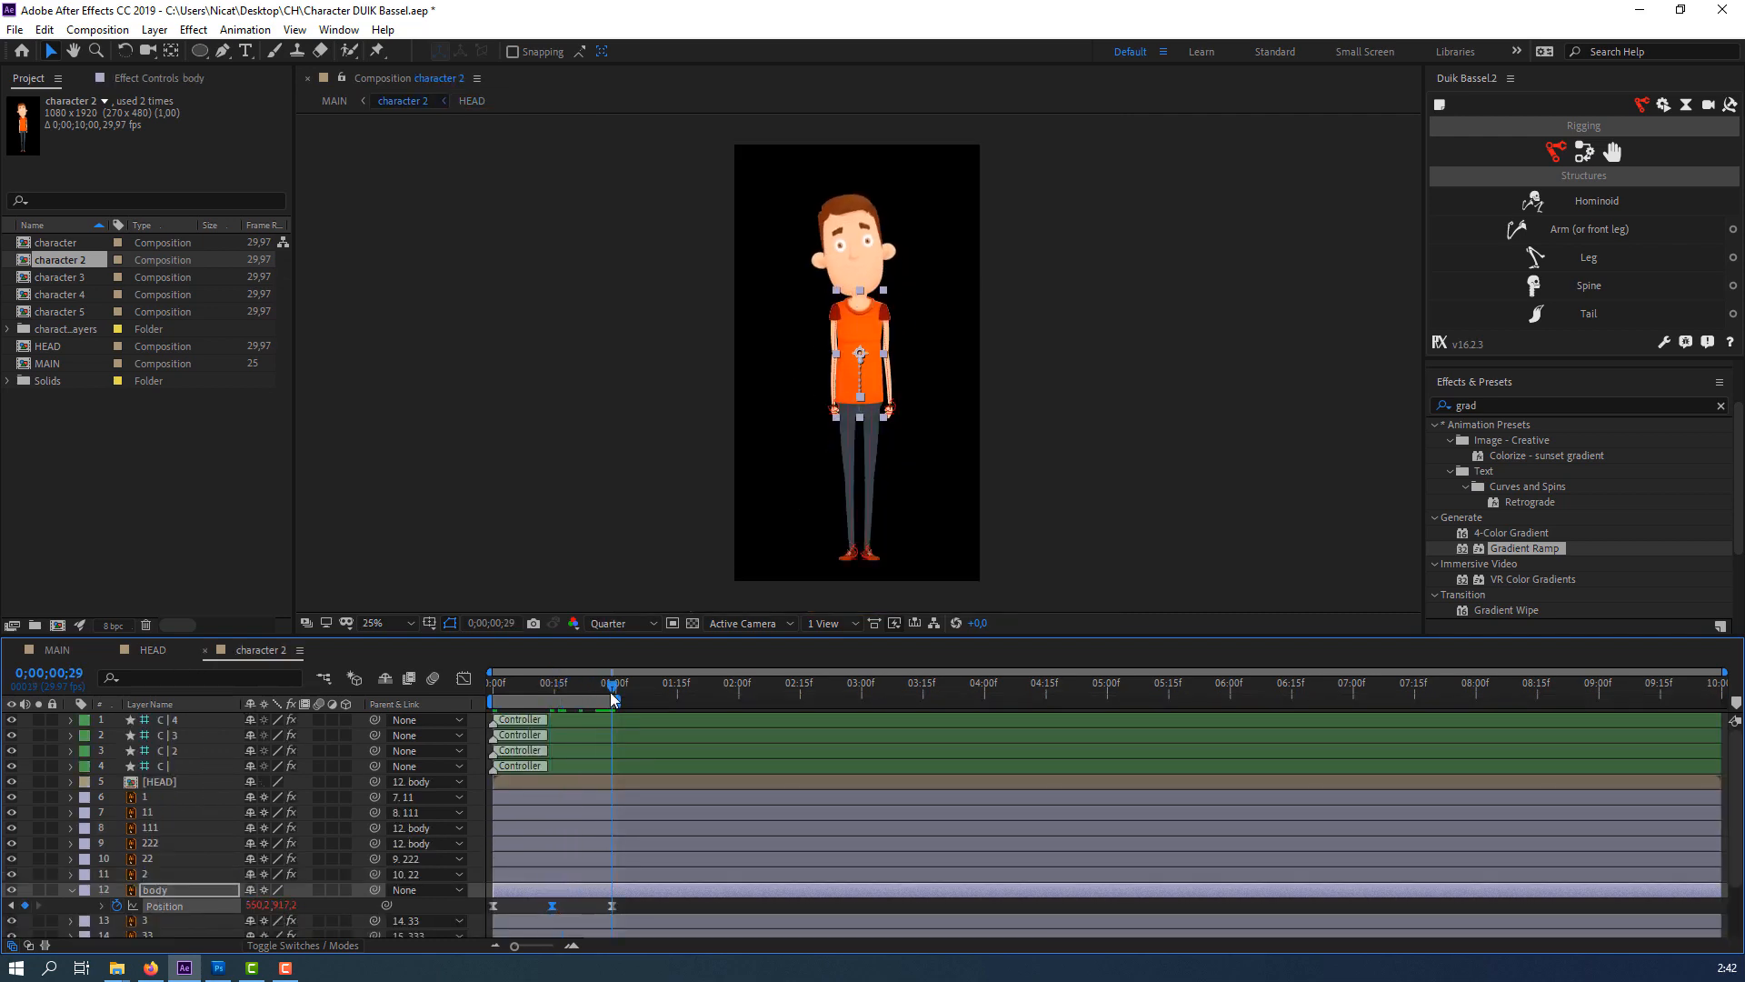
pyautogui.click(170, 649)
pyautogui.moveTo(614, 840); pyautogui.dragTo(611, 876)
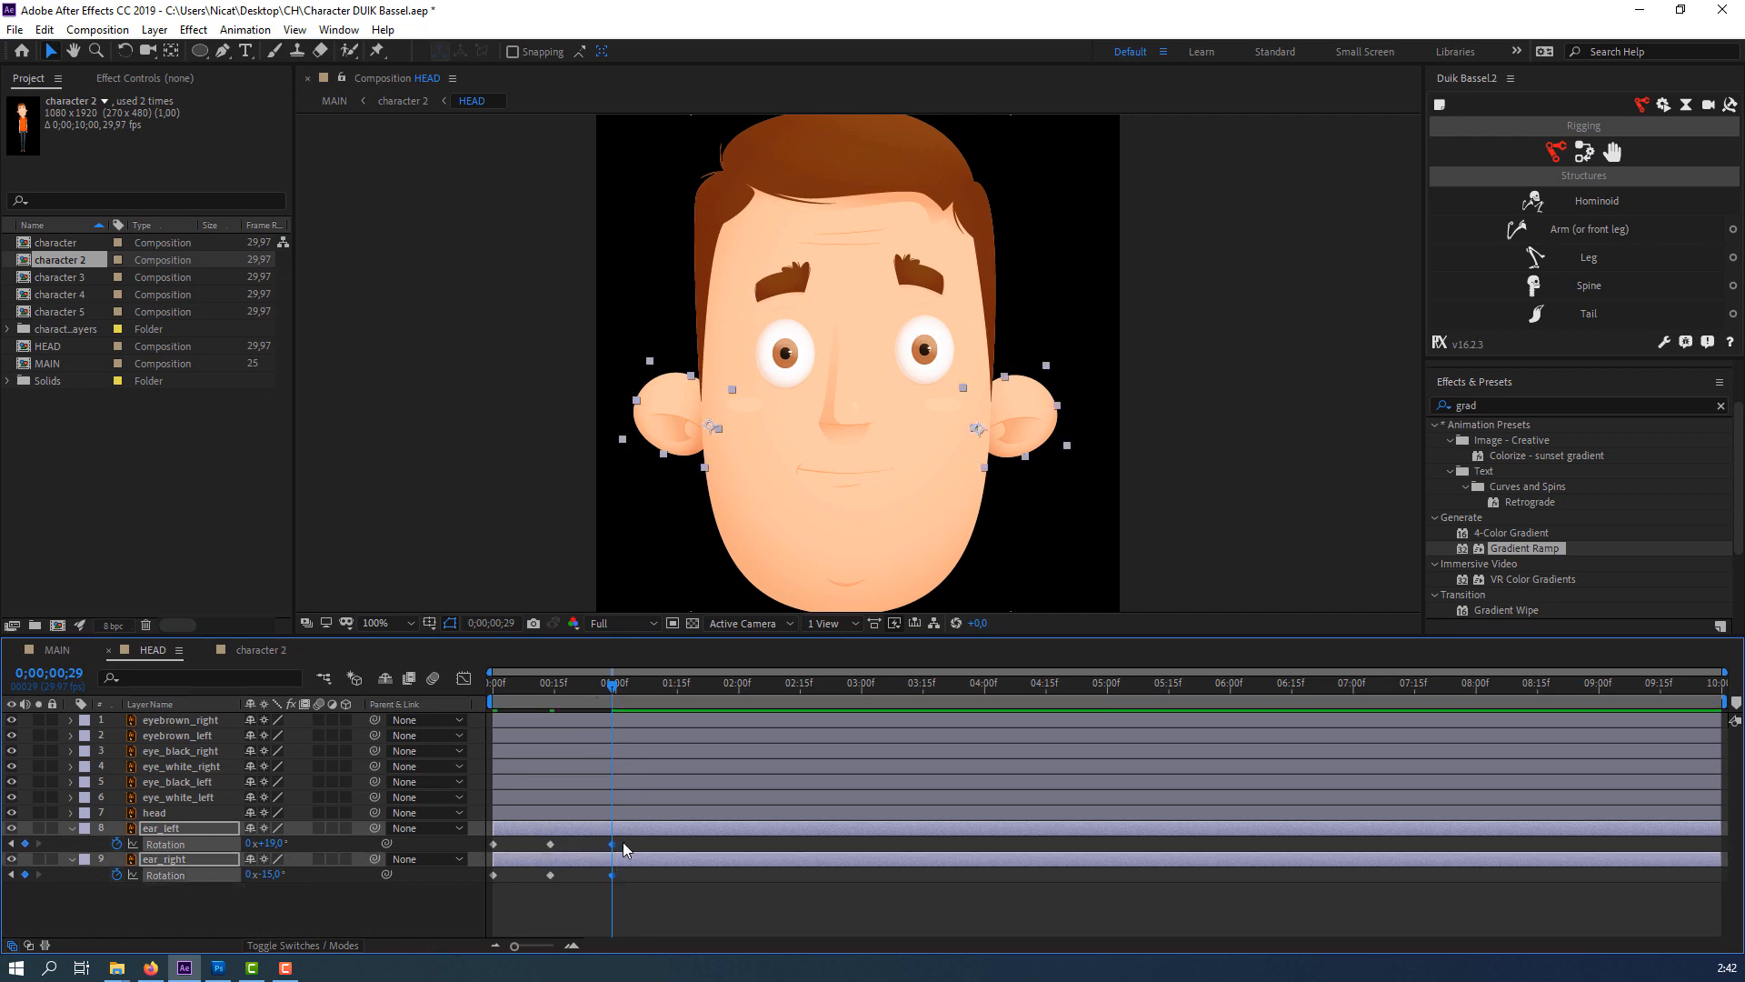
# Apply Easy Ease to all rotation keyframes of ear_left and ear_right.
pyautogui.moveTo(643, 847); pyautogui.dragTo(468, 887)
pyautogui.rightClick(550, 845)
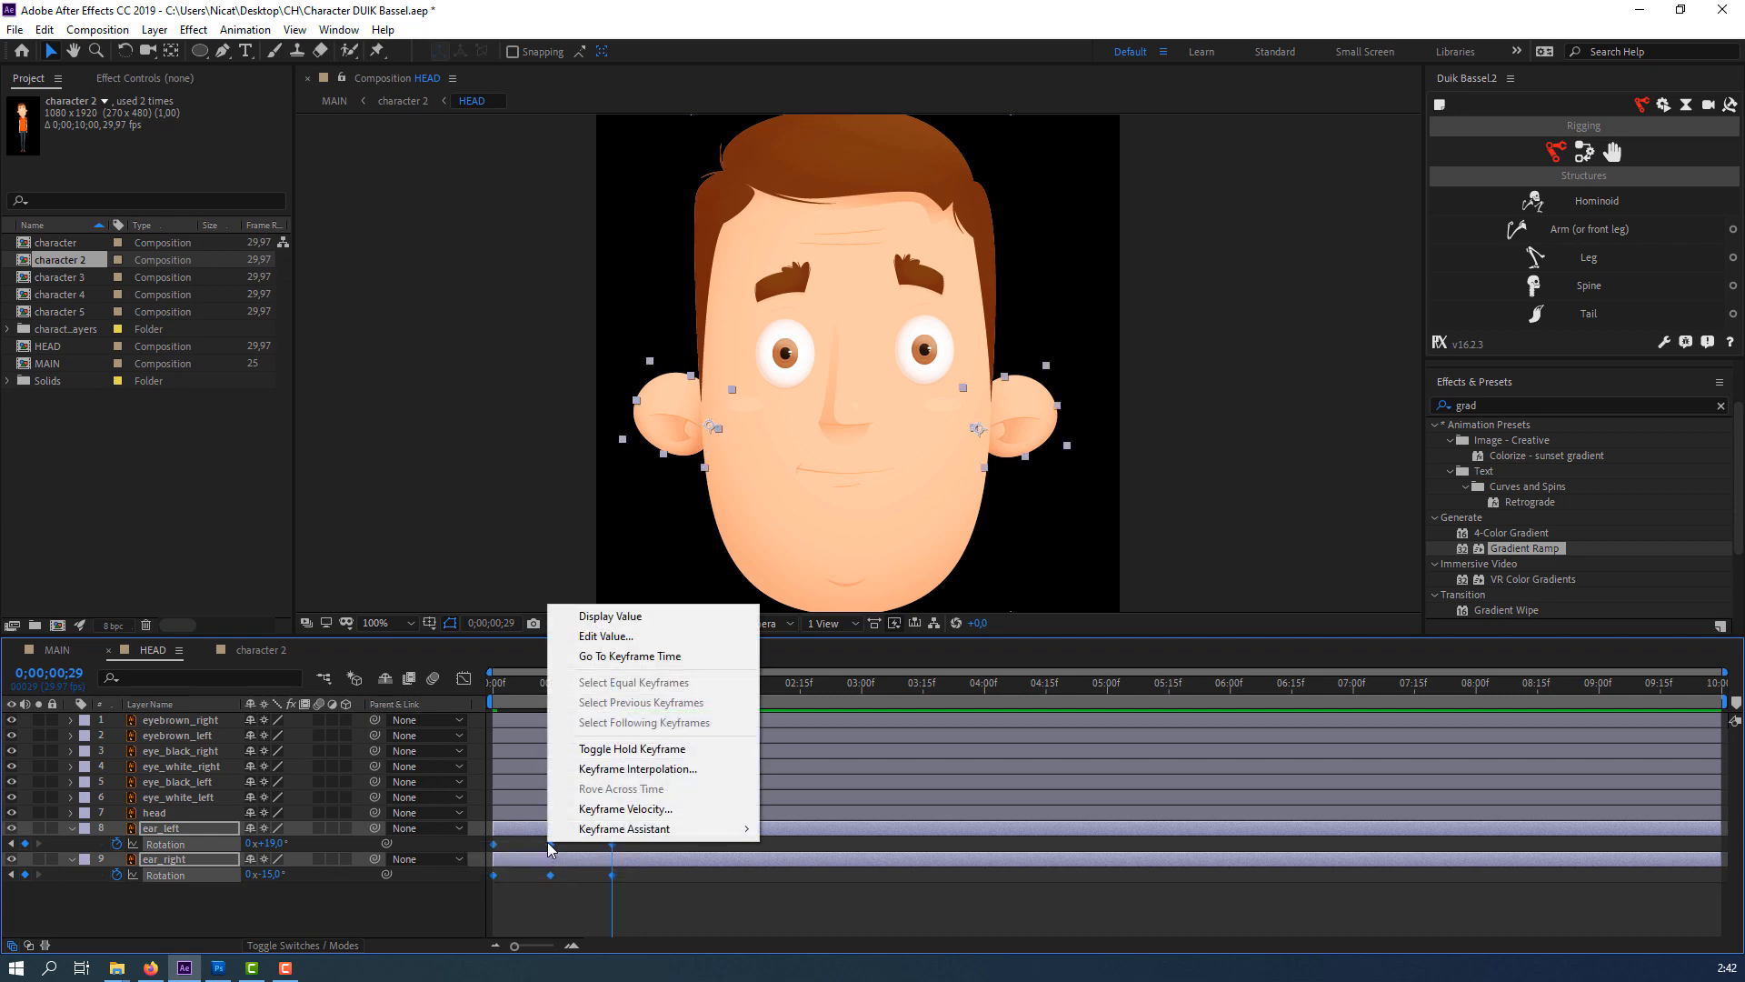
pyautogui.moveTo(736, 828)
pyautogui.click(823, 709)
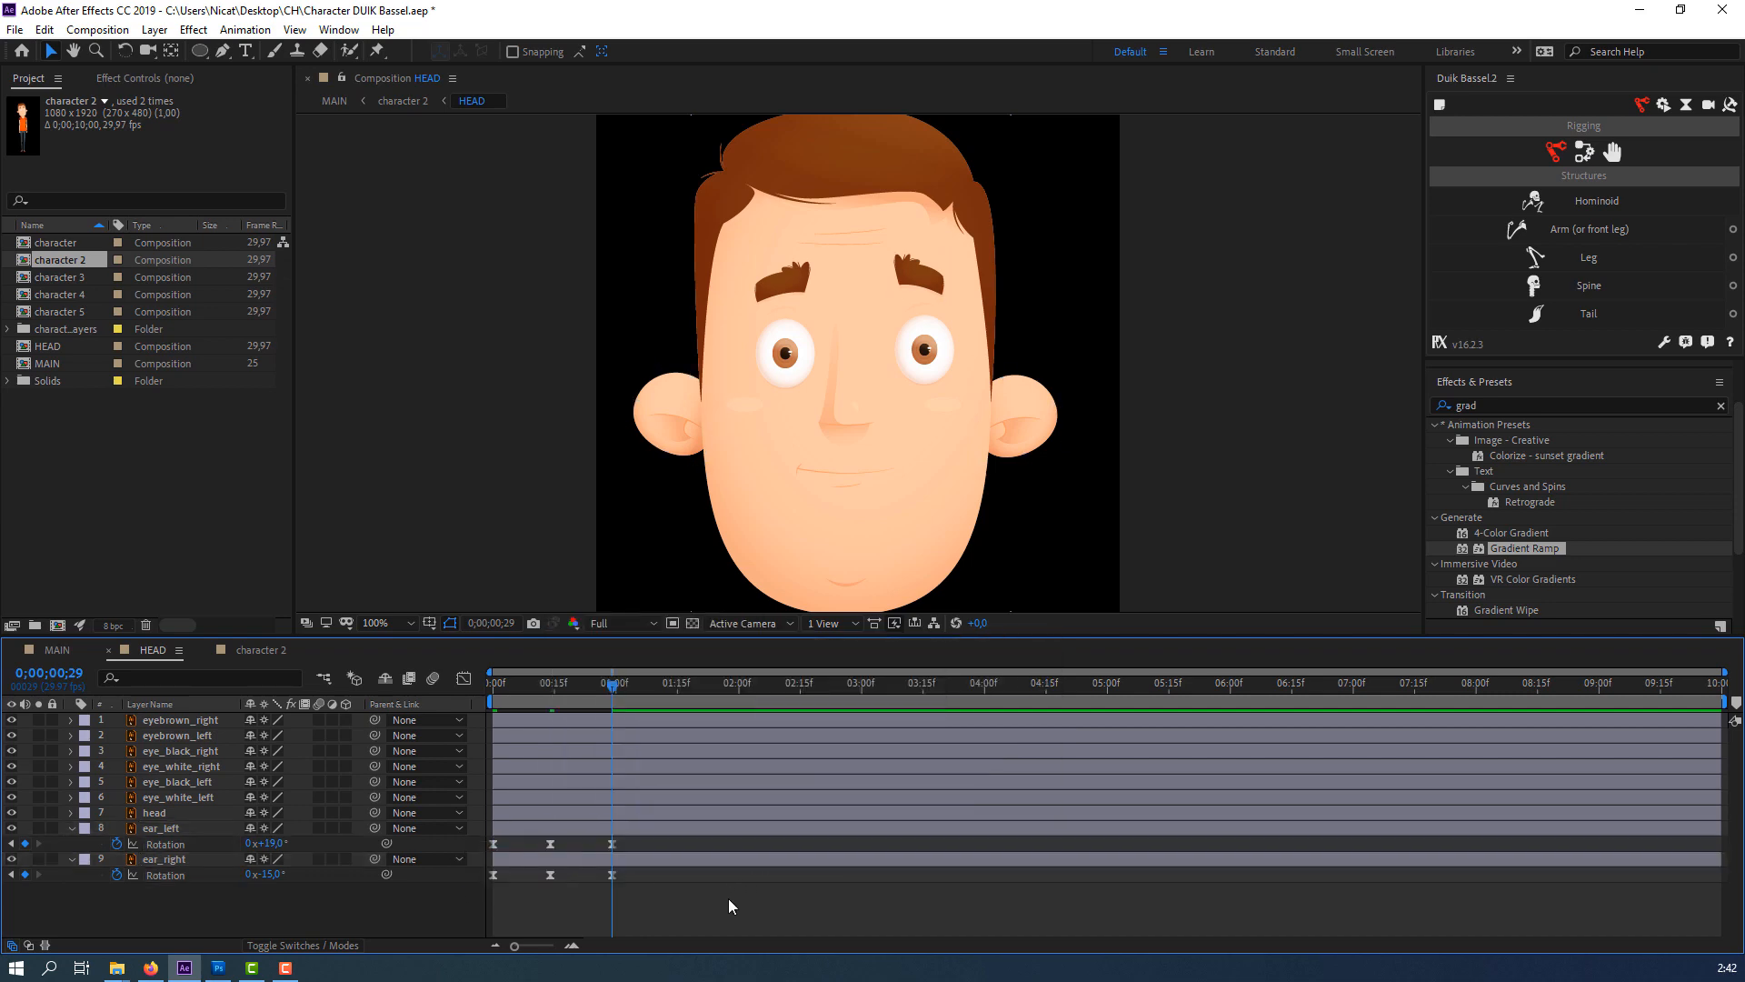
# End the HEAD work area at 0;00;00;29 and play back the ear animation.
pyautogui.press('n')
pyautogui.press('space')
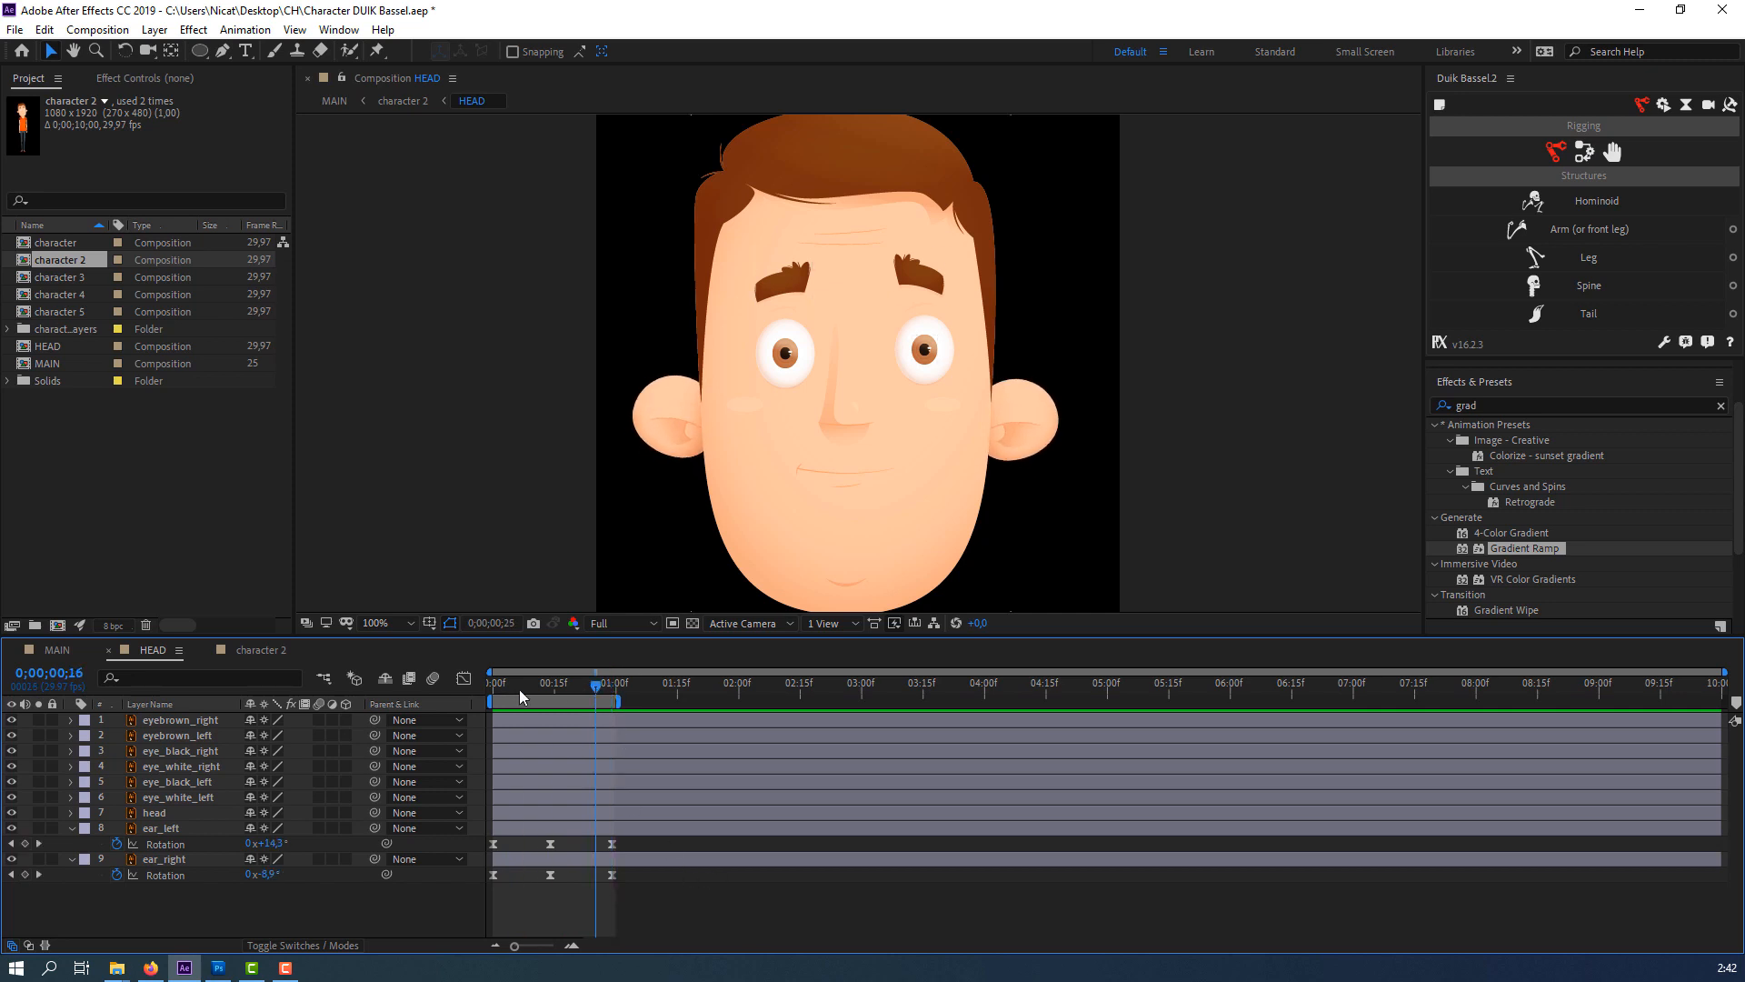
pyautogui.press('space')
# Add the expression loopOutDuration(type = "cycle", duration = 0) to ear_left's rotation.
pyautogui.keyDown('alt'); pyautogui.click(116, 843); pyautogui.keyUp('alt')
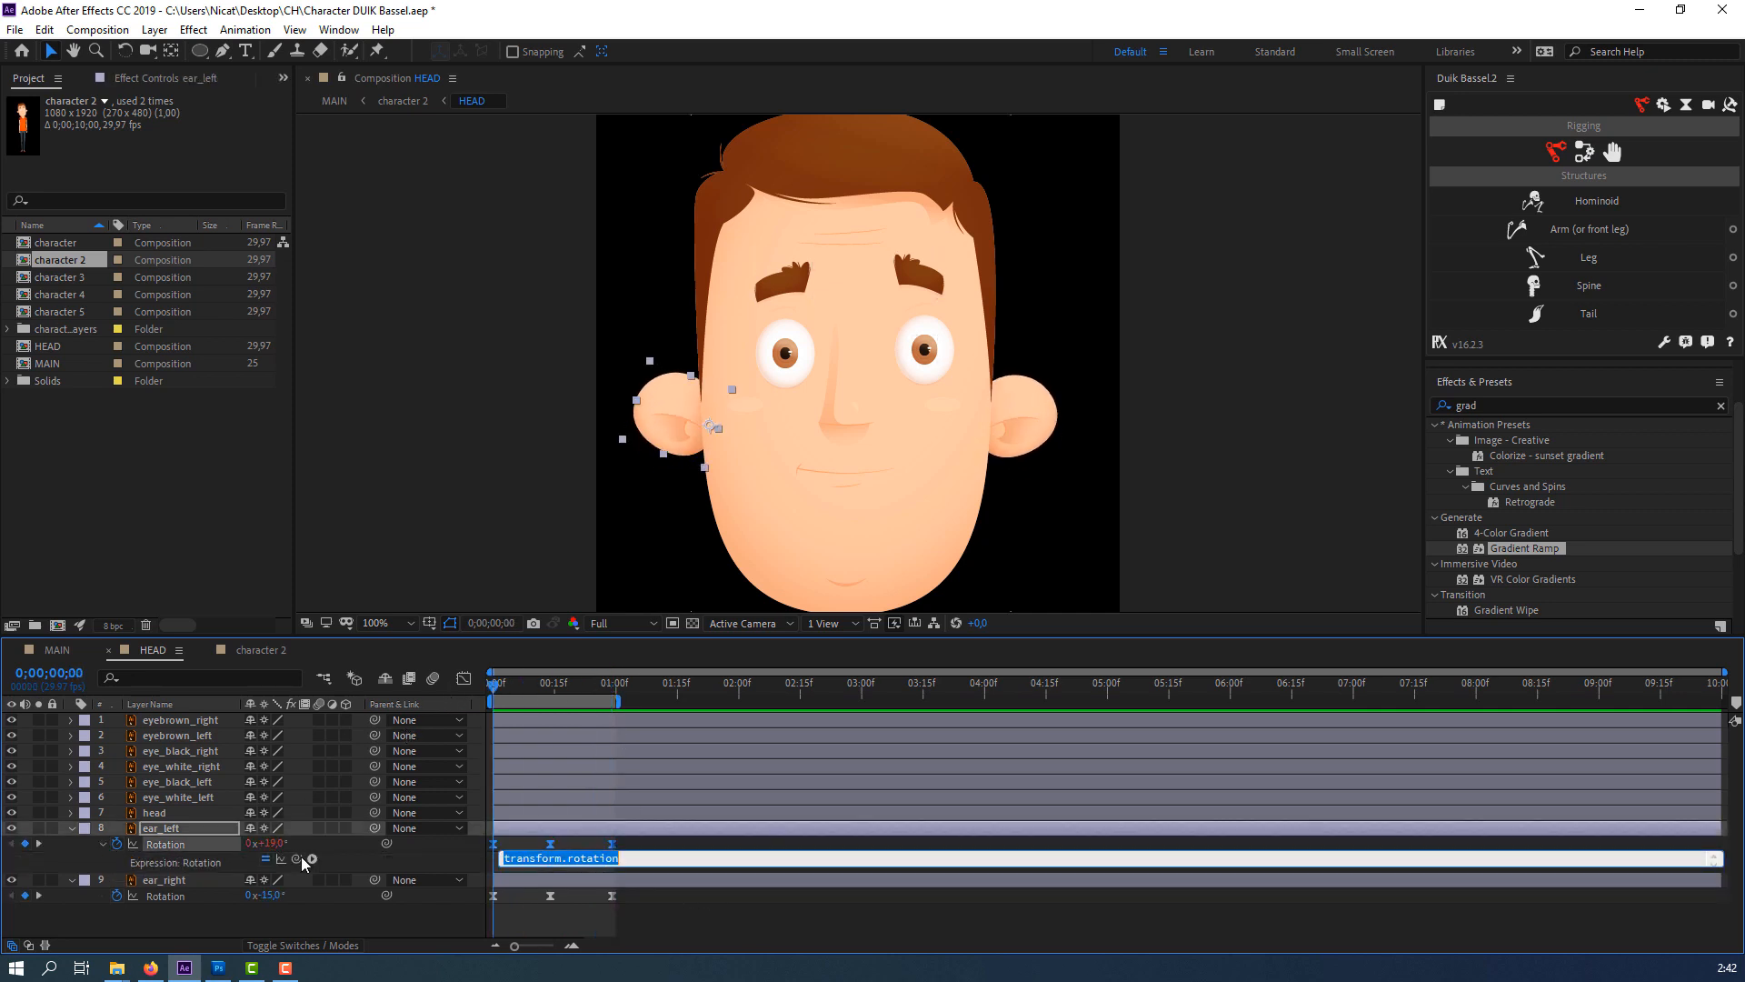
pyautogui.click(311, 858)
pyautogui.moveTo(372, 766)
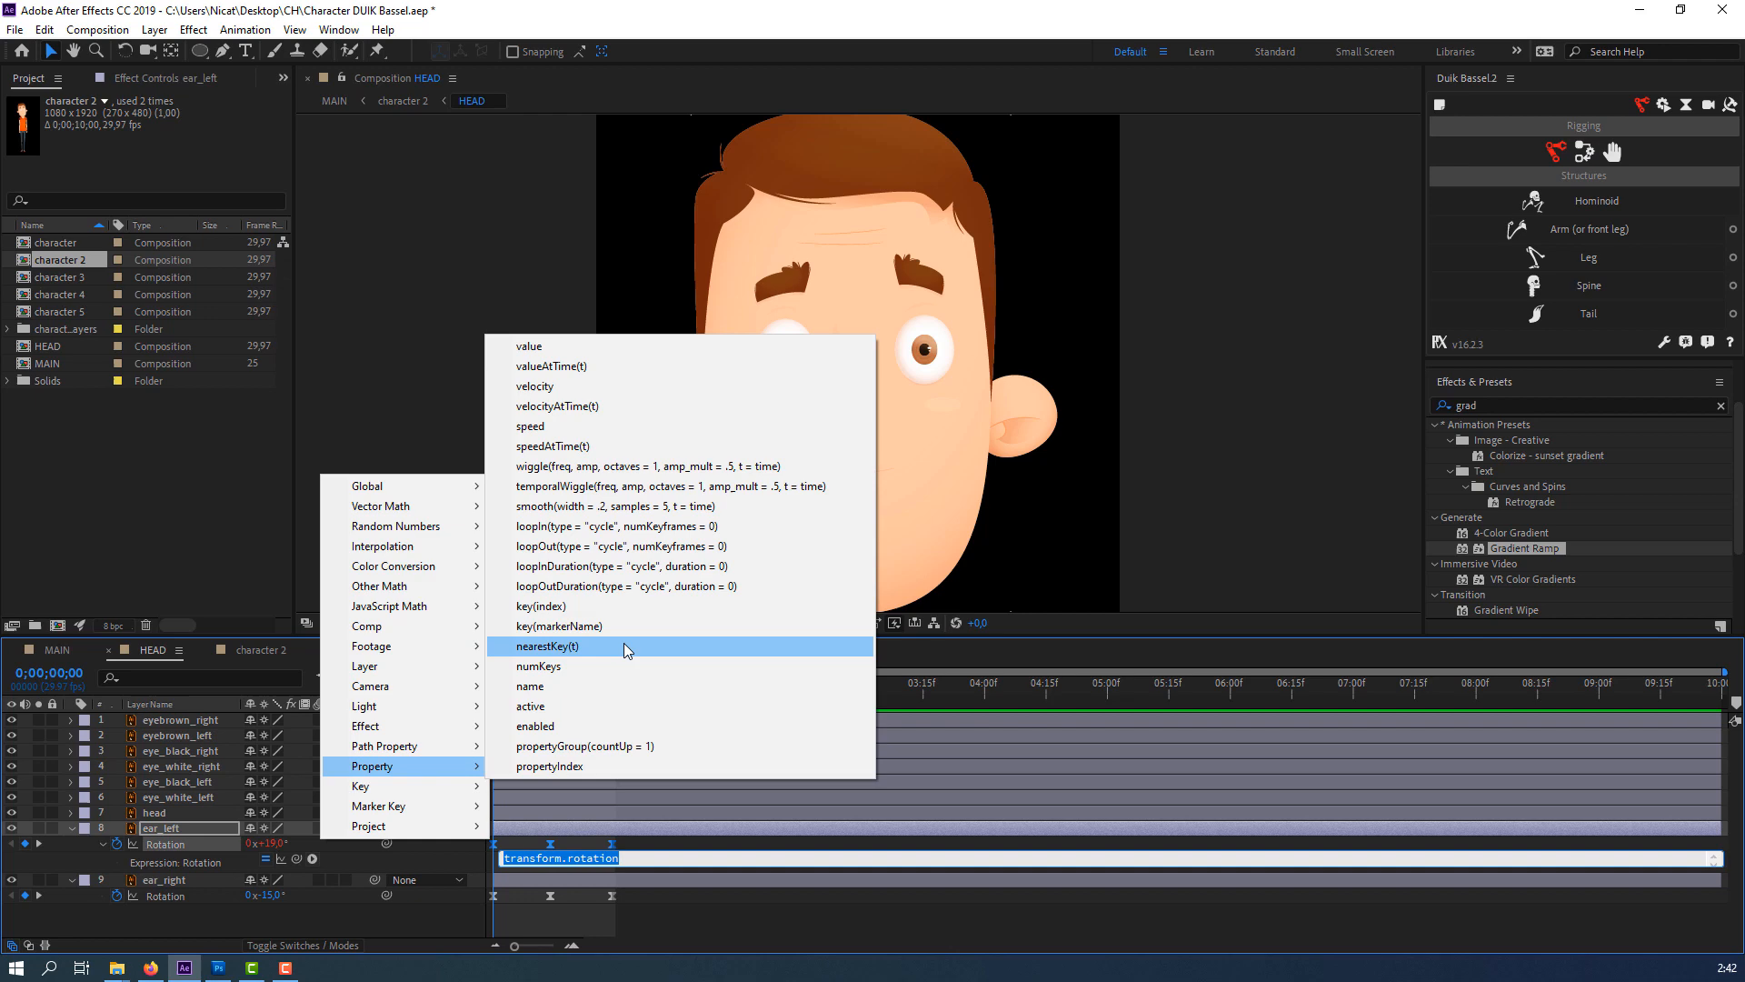
pyautogui.click(627, 586)
pyautogui.click(734, 929)
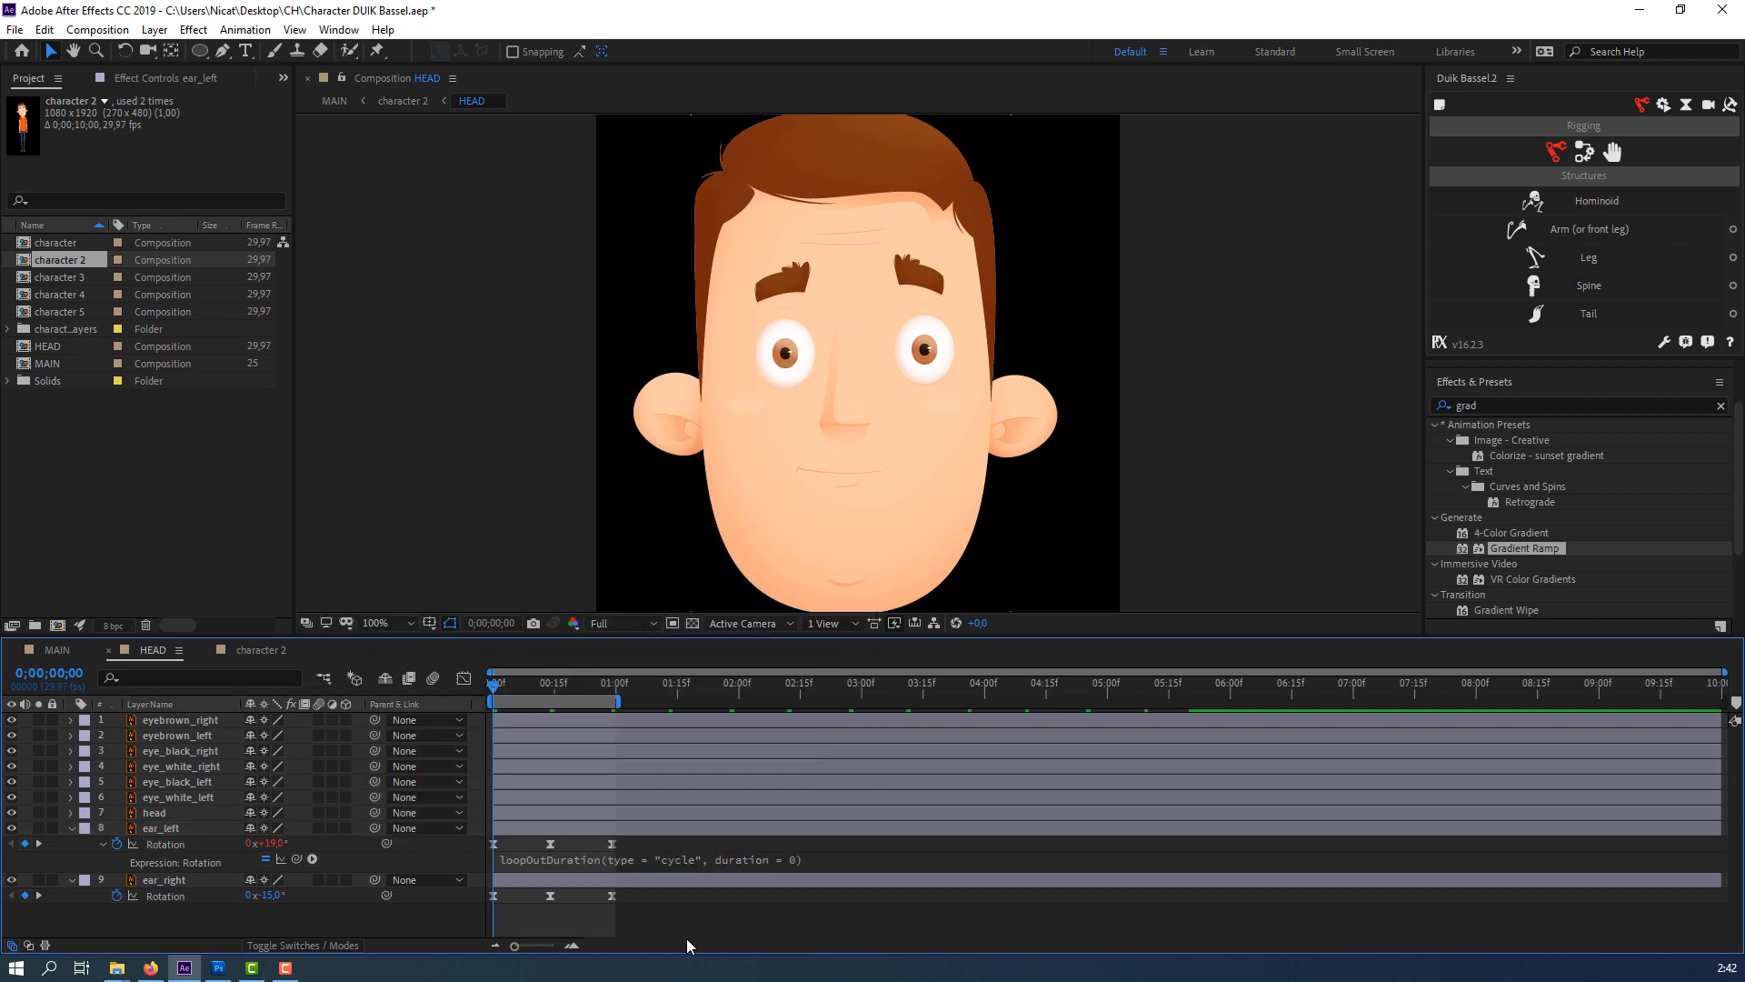
# Add the expression loopOutDuration(type = "cycle", duration = 0) to ear_right's rotation.
pyautogui.keyDown('alt'); pyautogui.click(116, 896); pyautogui.keyUp('alt')
pyautogui.click(312, 911)
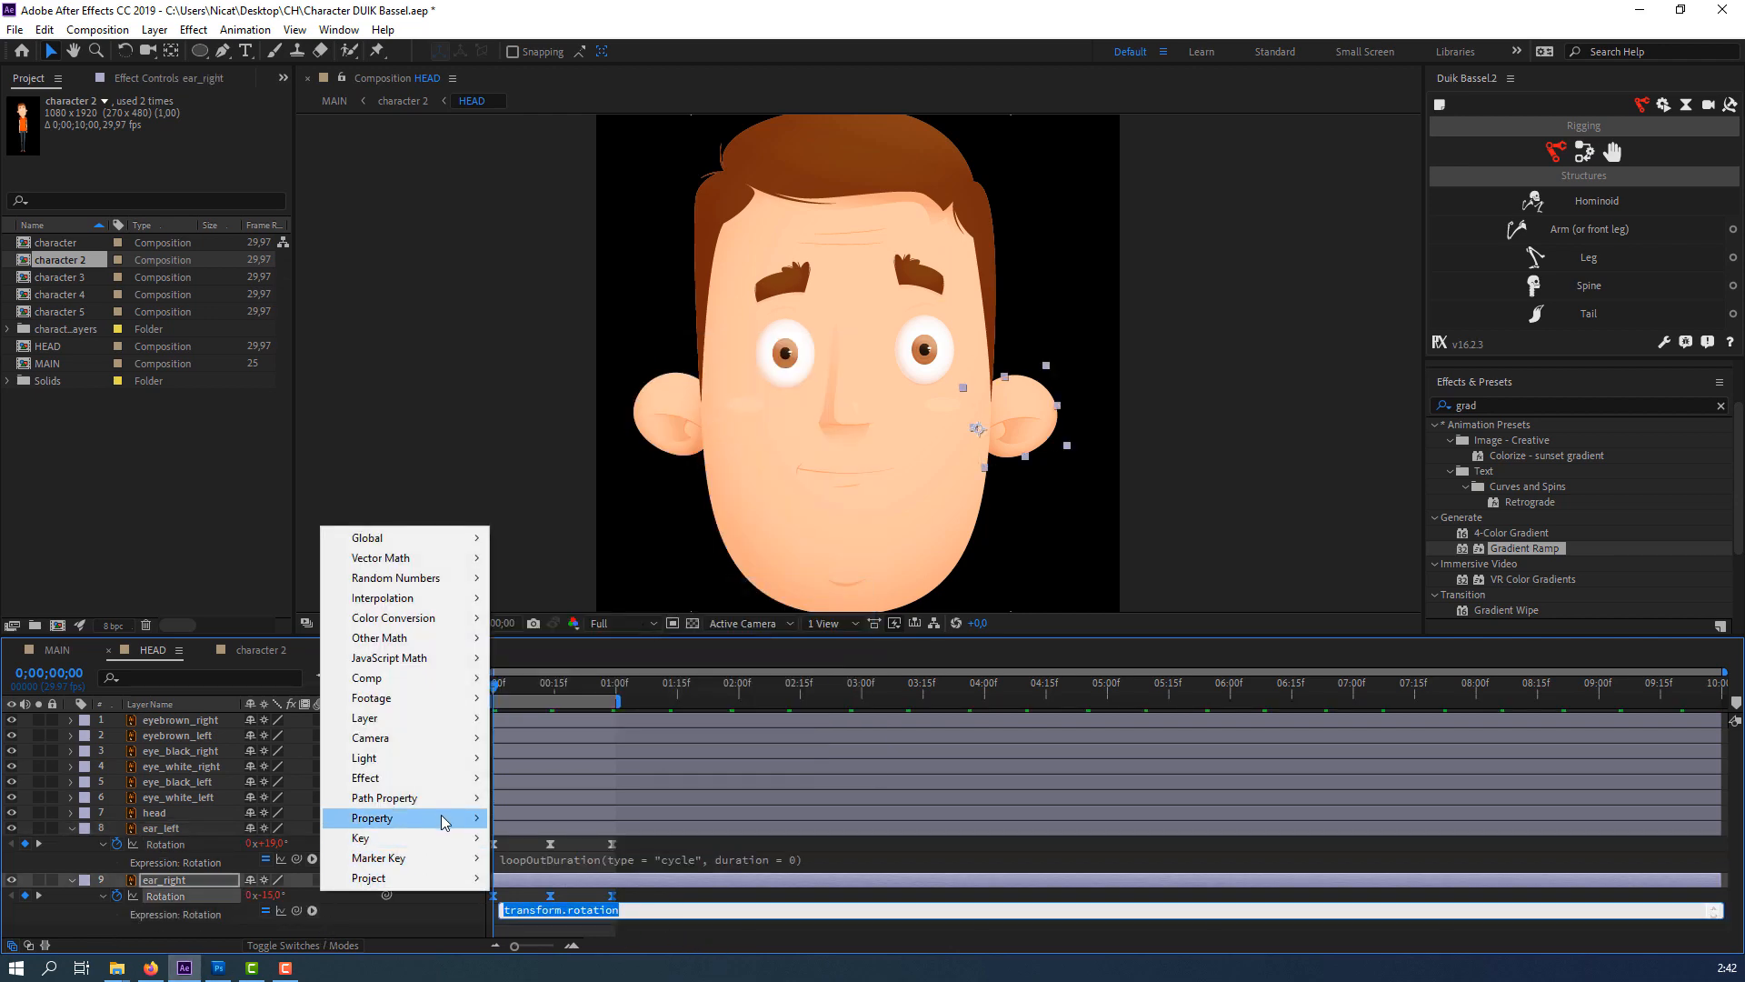
pyautogui.moveTo(445, 821)
pyautogui.click(626, 637)
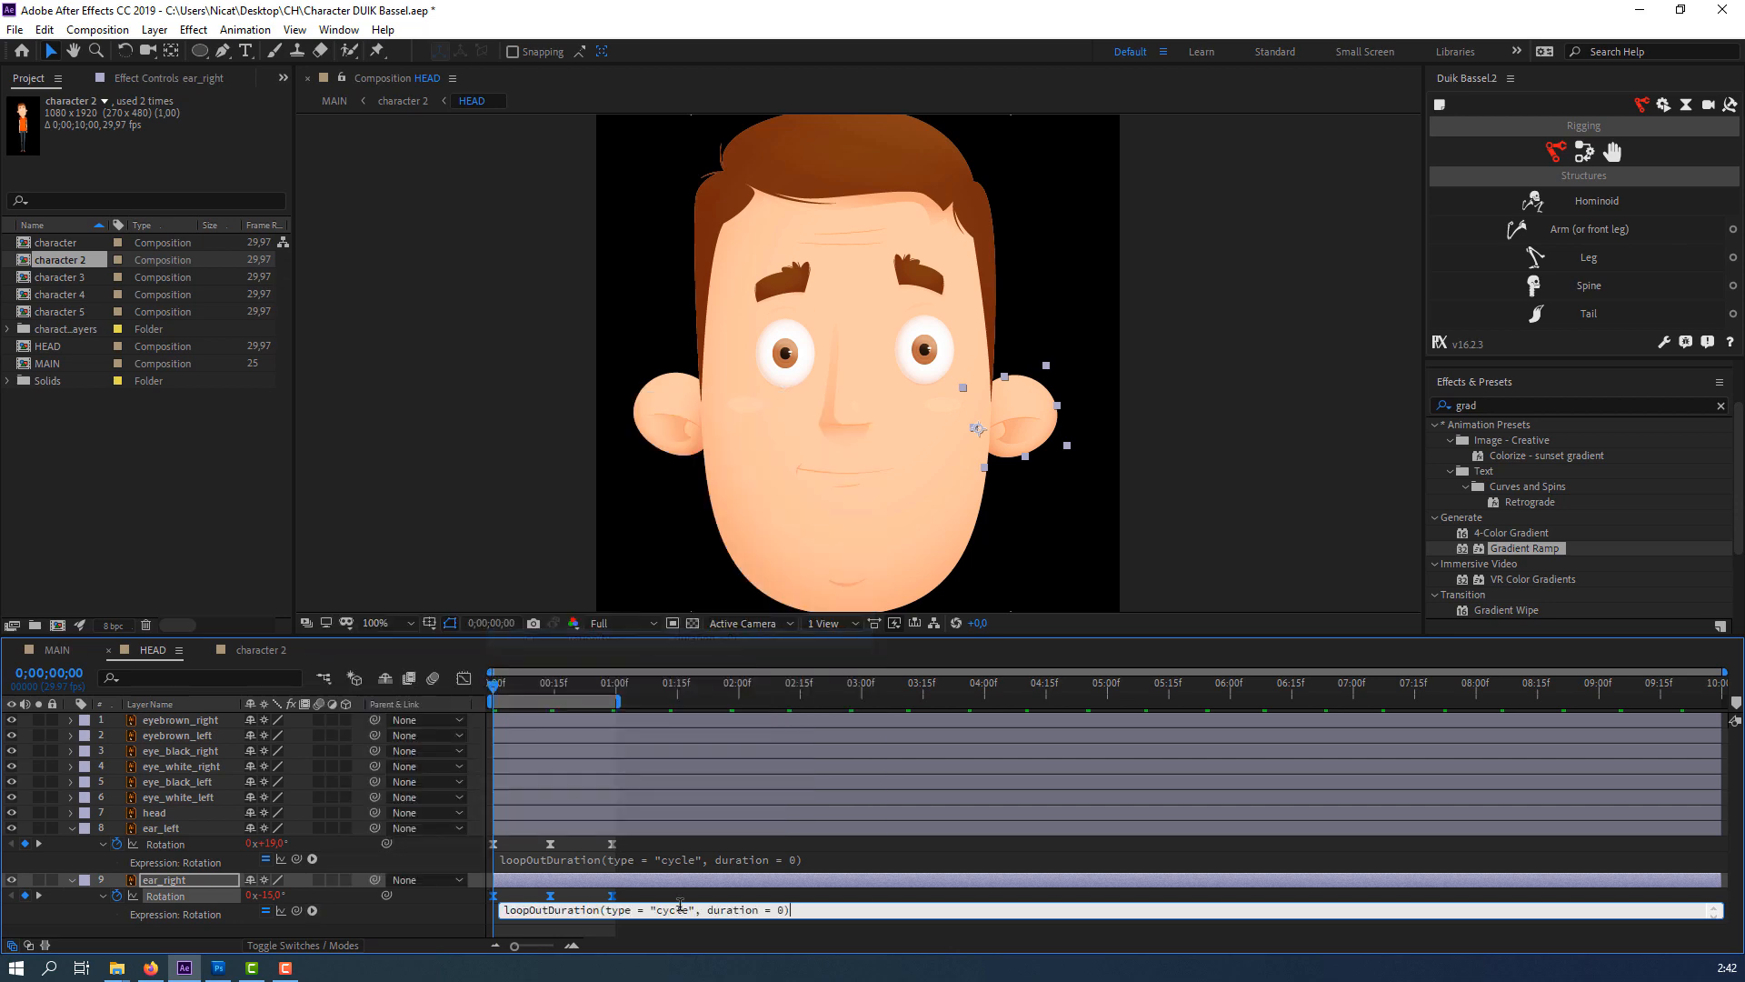
pyautogui.click(684, 960)
# Preview the looping ears in the MAIN composition and stop at 0:00:00:12.
pyautogui.click(57, 649)
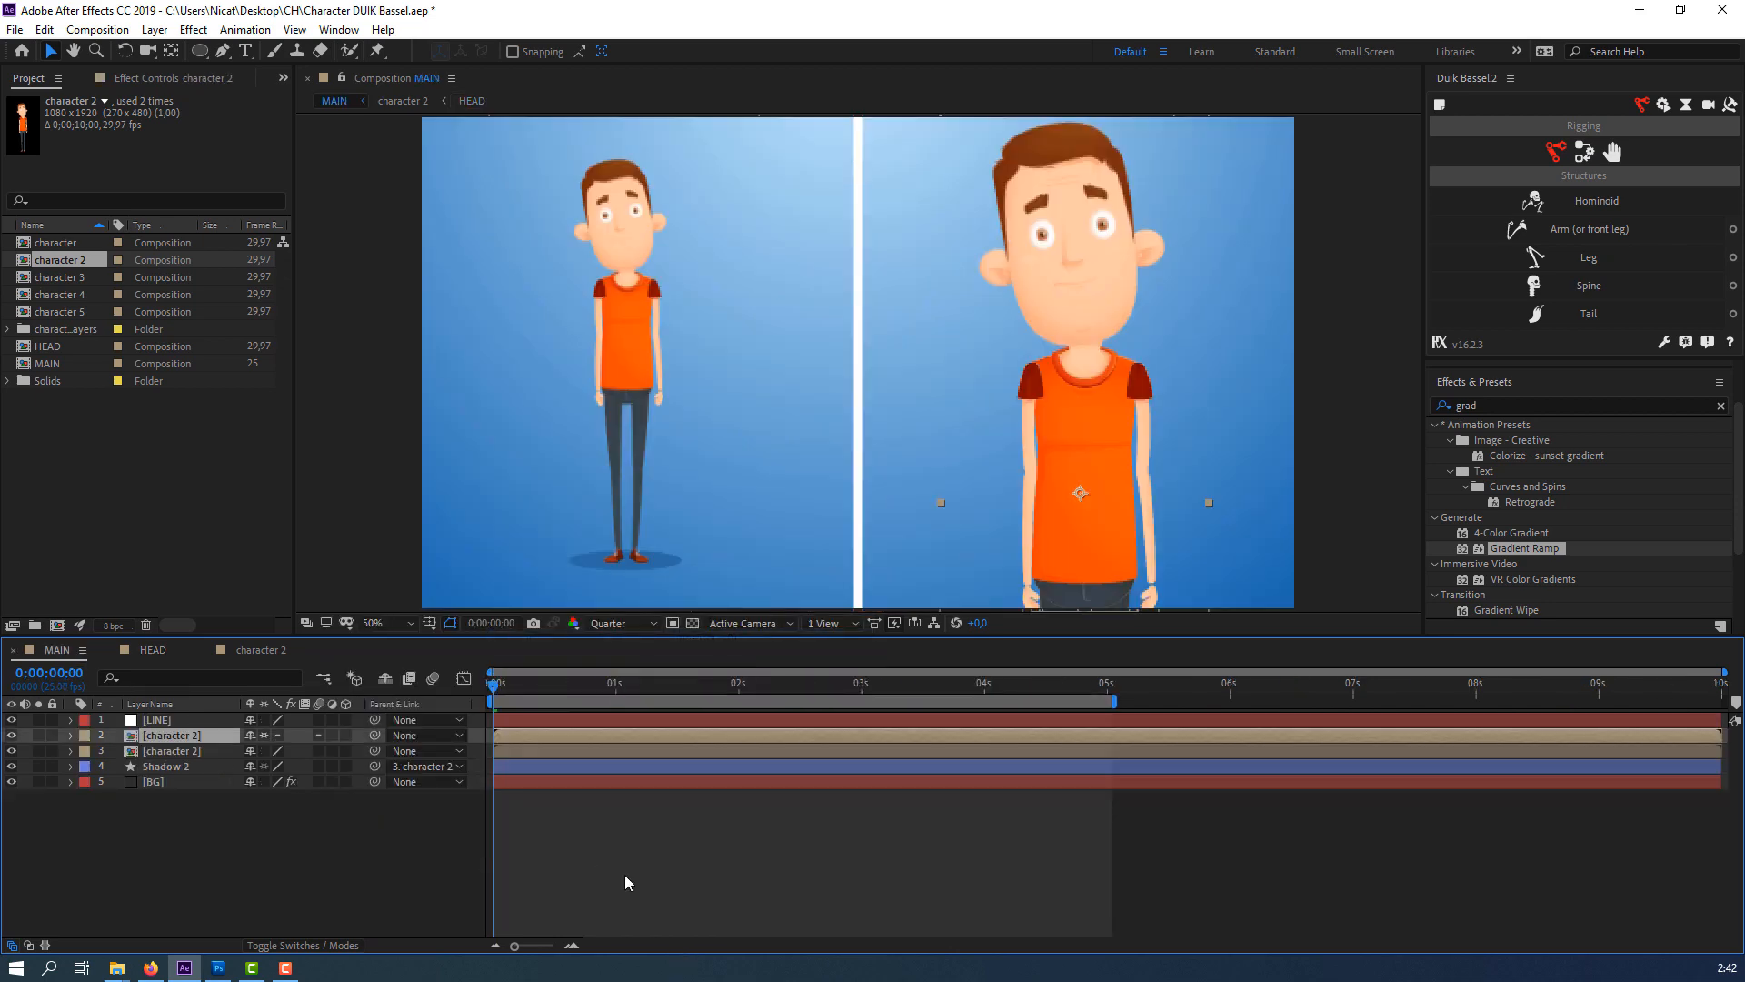
pyautogui.press('space')
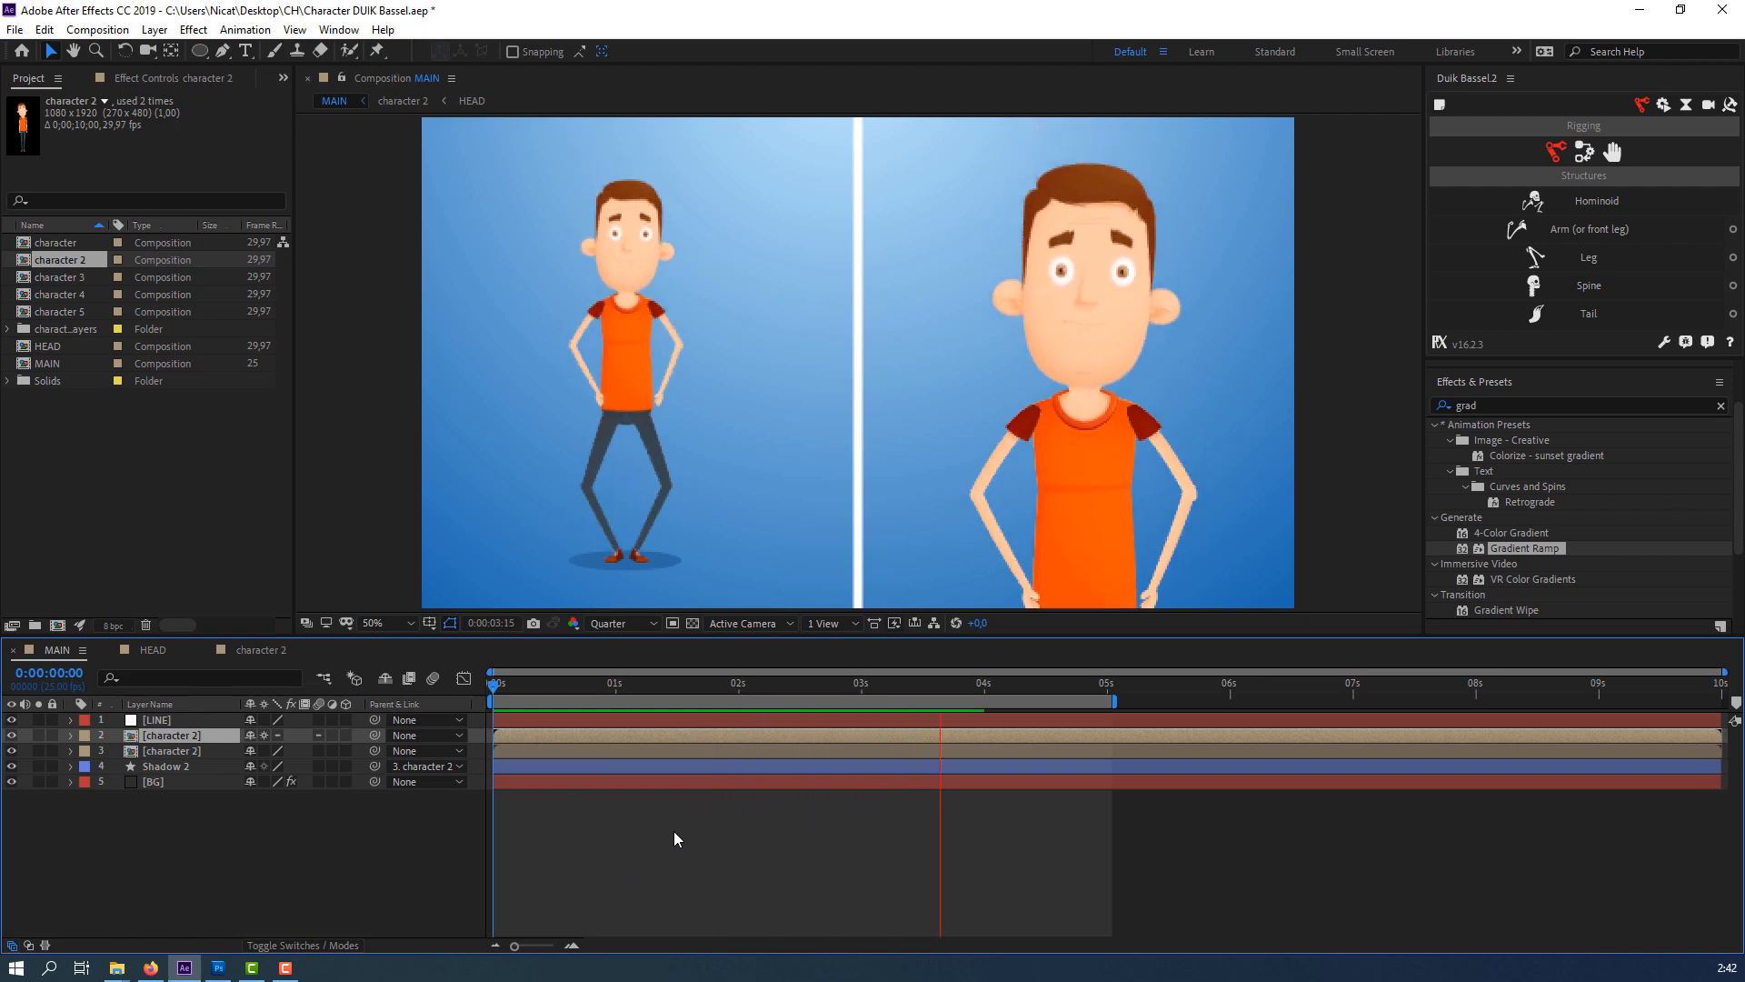
pyautogui.click(552, 695)
# Exaggerate the ear swing at 0;00;00;14 in HEAD by setting ear_left's rotation to -32° and ear_right's to 36°.
pyautogui.click(153, 649)
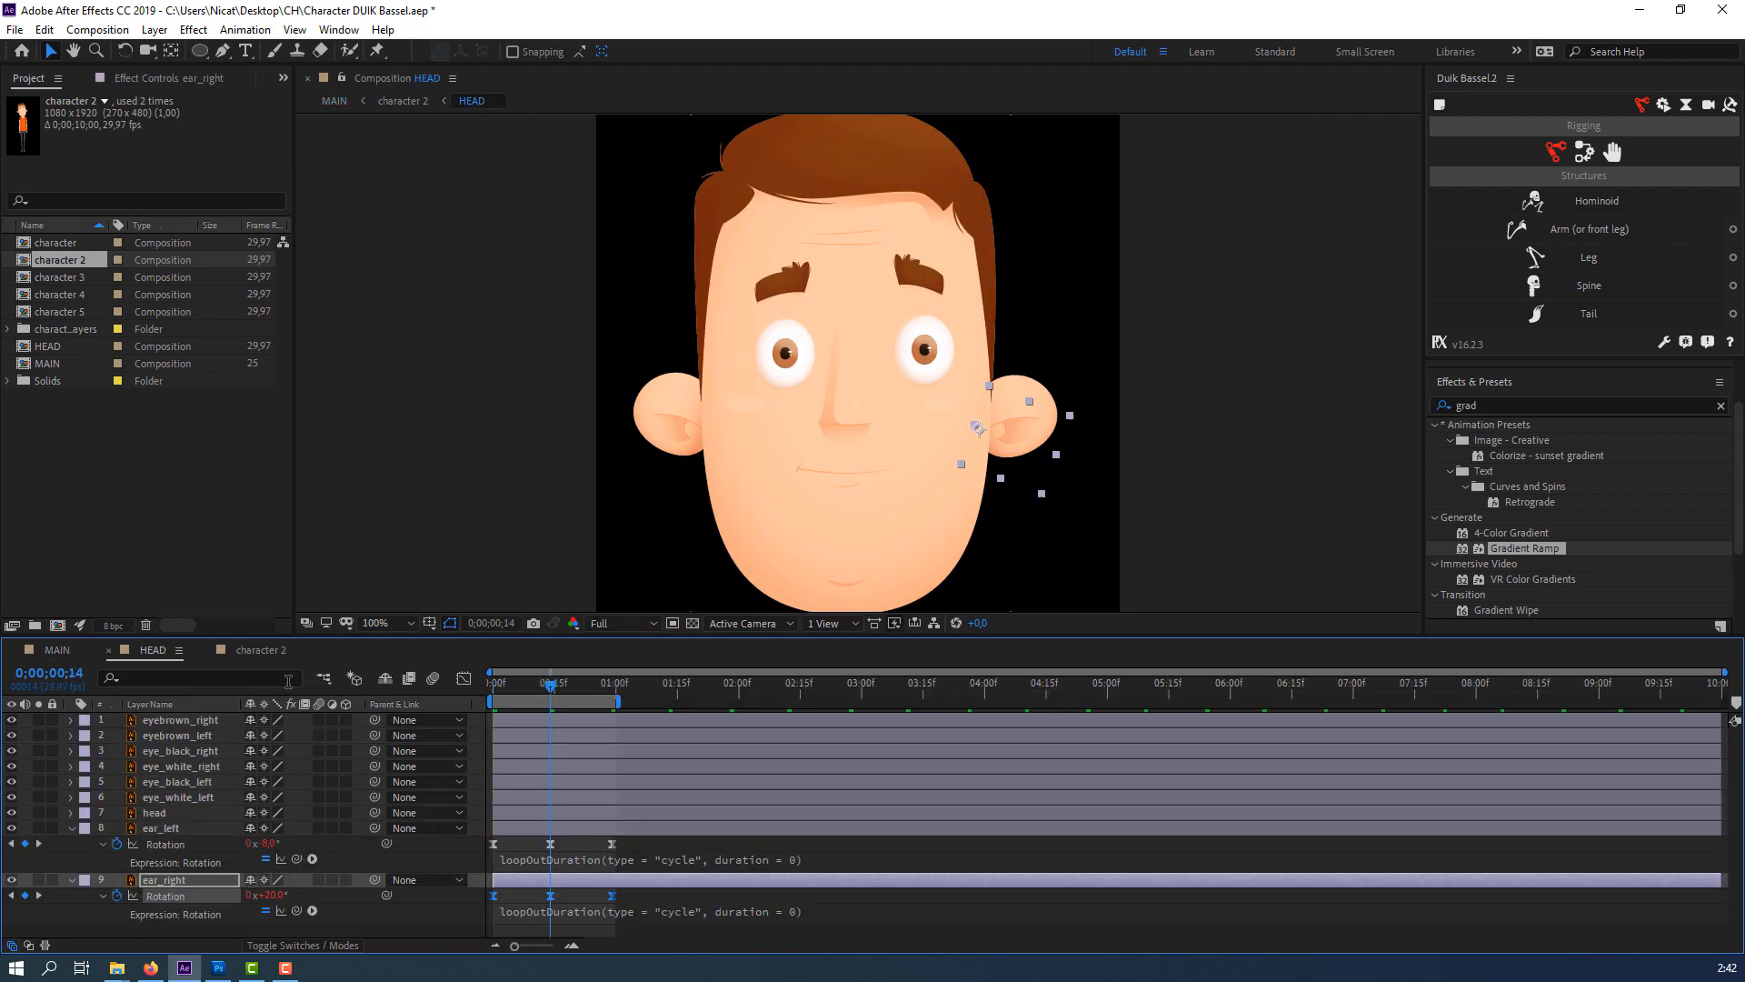
pyautogui.click(652, 831)
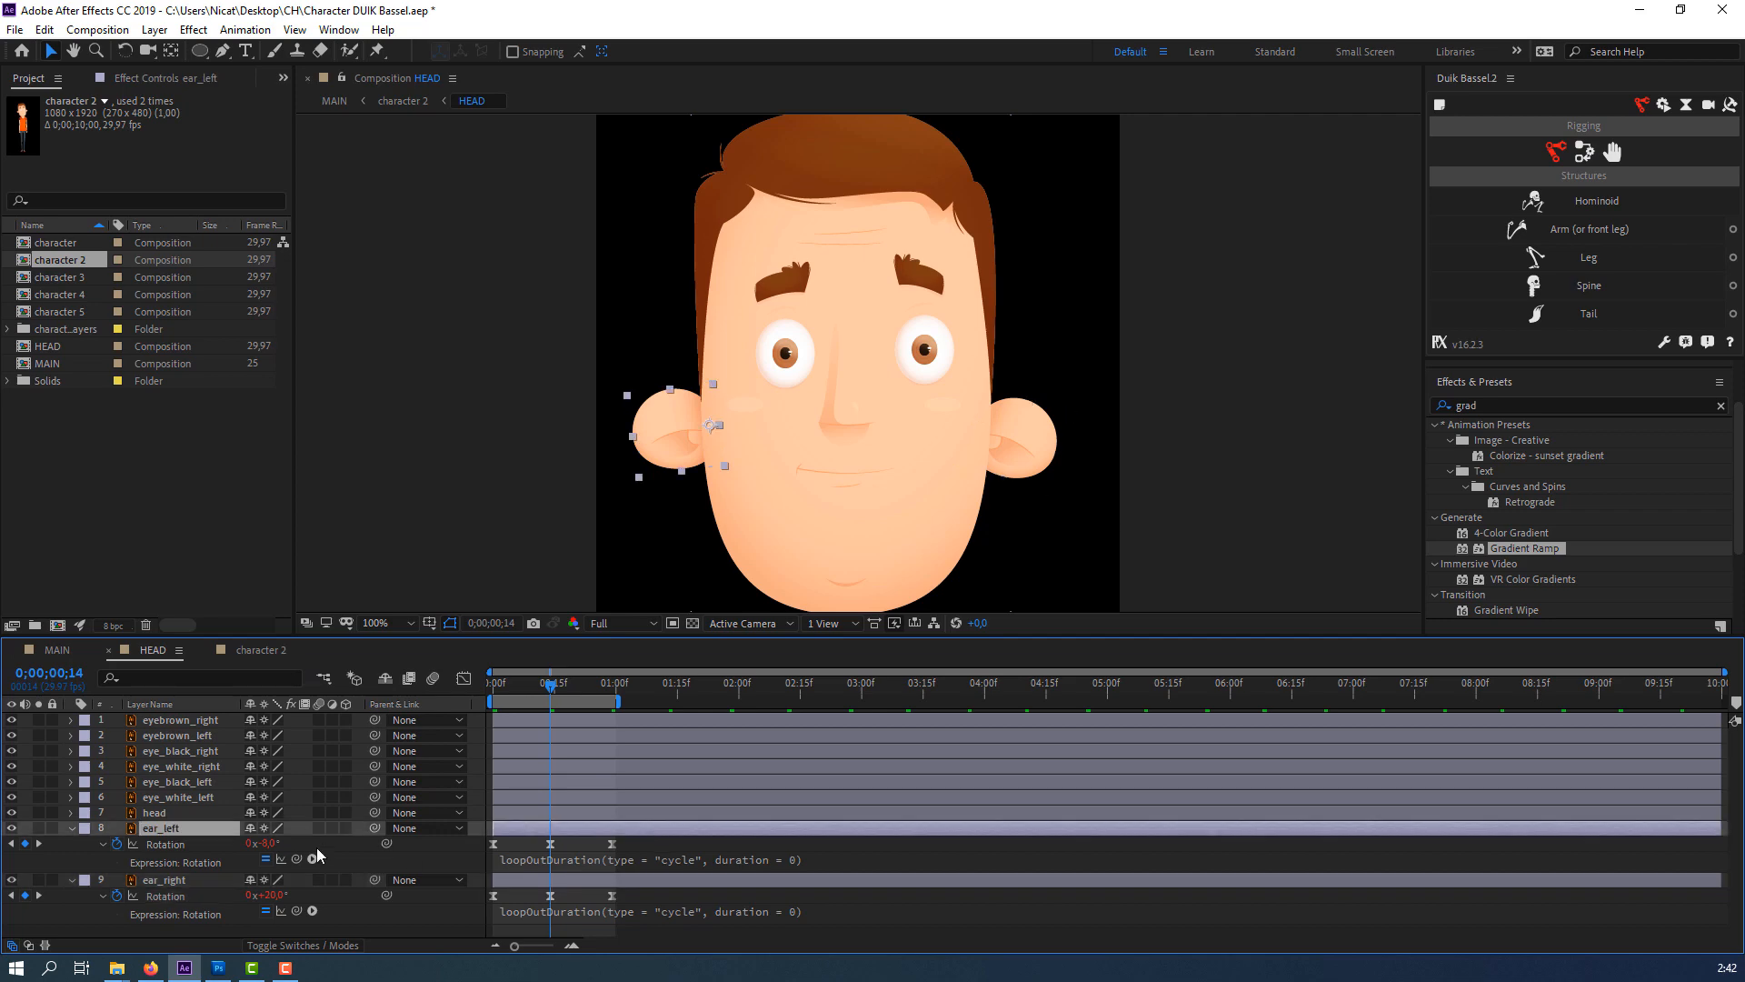
pyautogui.click(349, 930)
pyautogui.moveTo(265, 844); pyautogui.dragTo(289, 895)
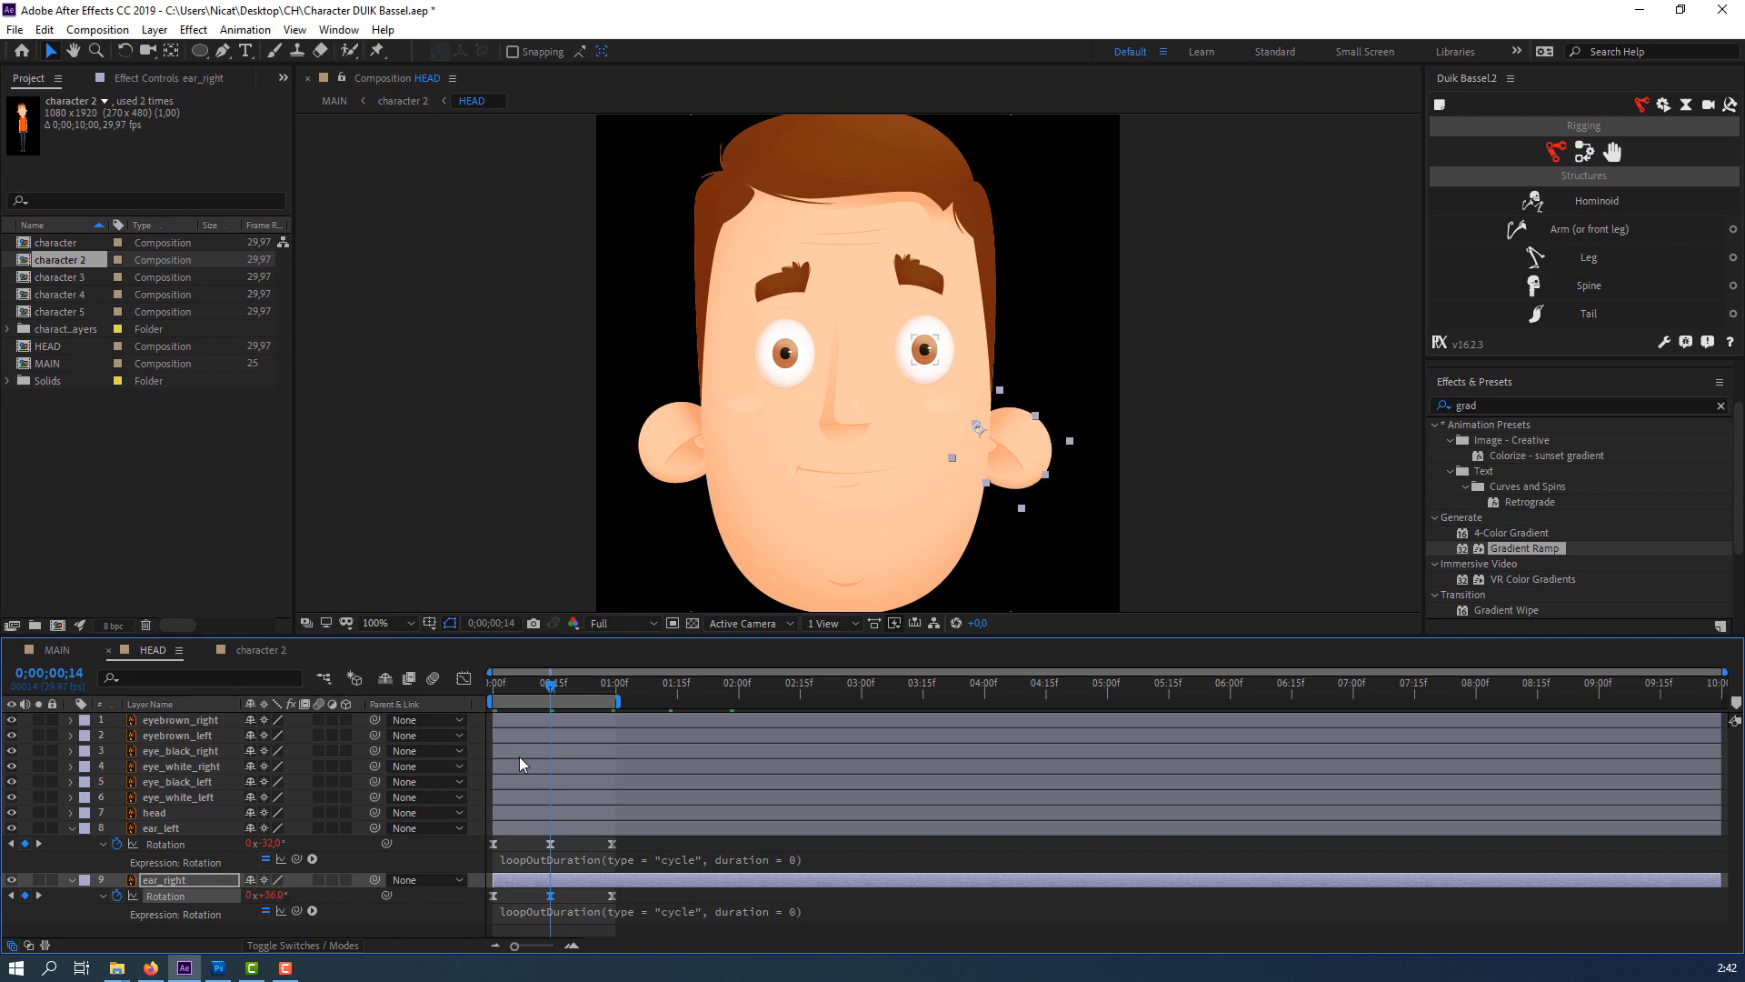
# Play back MAIN to examine the stronger ear swing, and set the viewer magnification to Fit up to 100%.
pyautogui.click(73, 655)
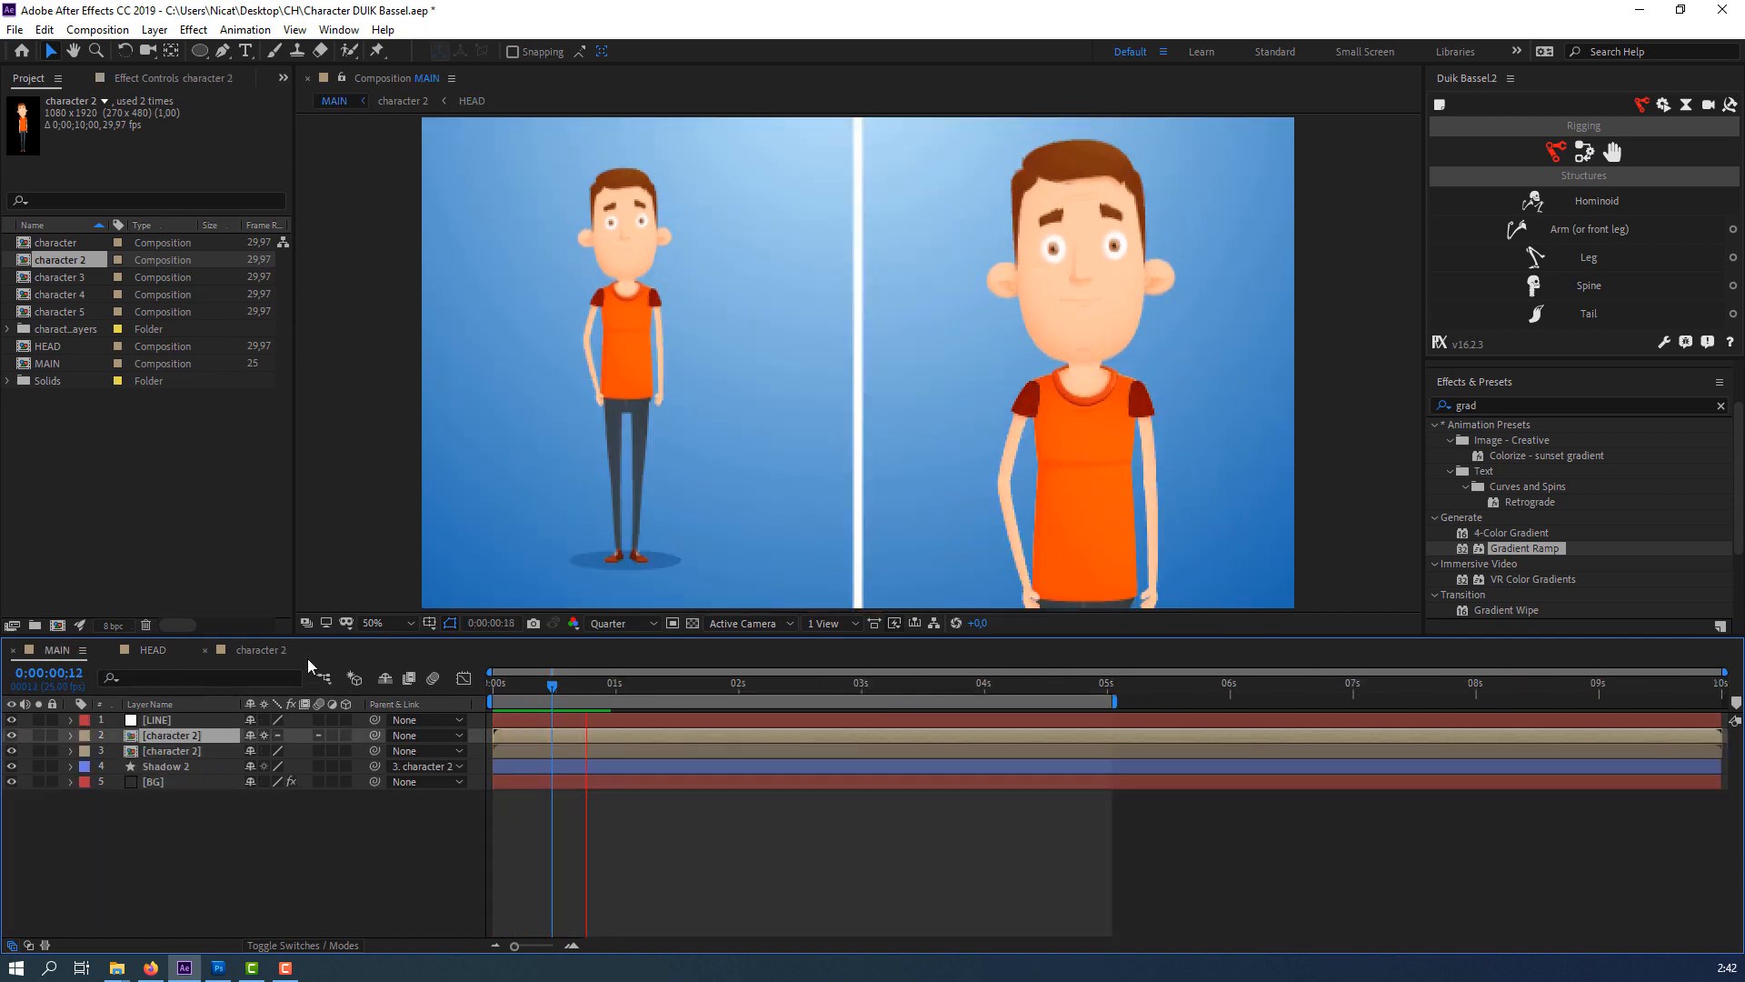
pyautogui.scroll(1, 1207, 265)
pyautogui.moveTo(1208, 265); pyautogui.dragTo(685, 380)
pyautogui.scroll(-2, 849, 467)
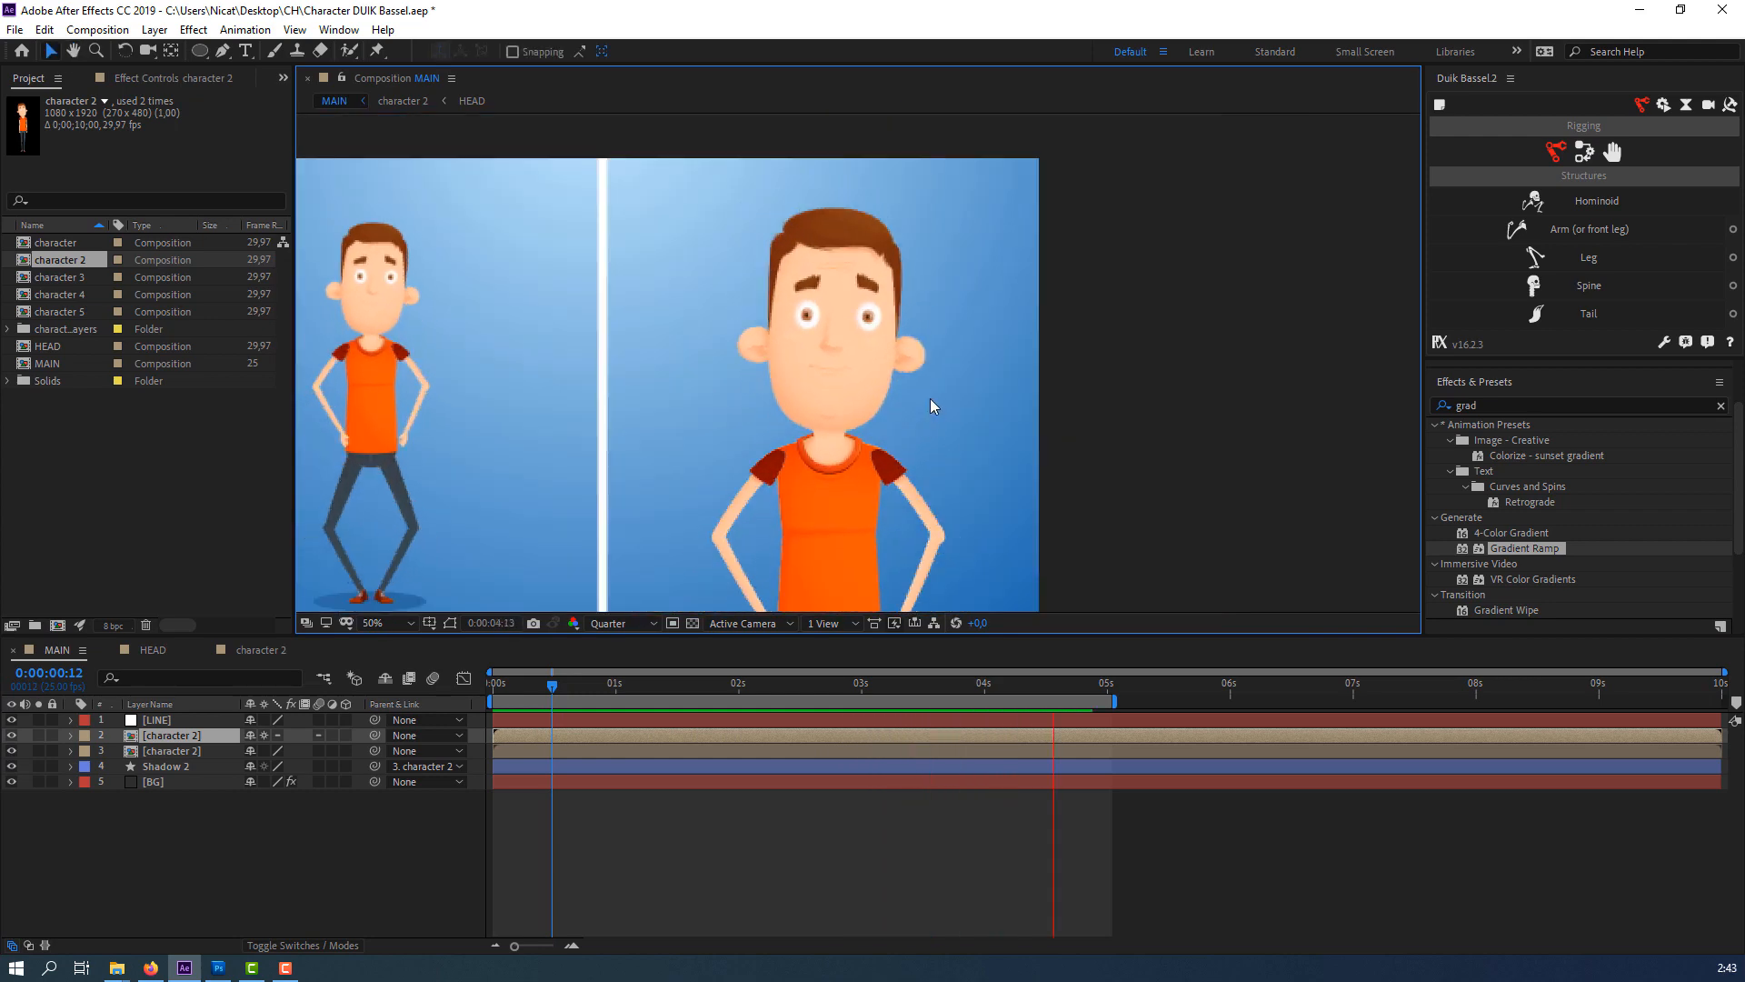
pyautogui.scroll(-2, 930, 398)
pyautogui.click(400, 621)
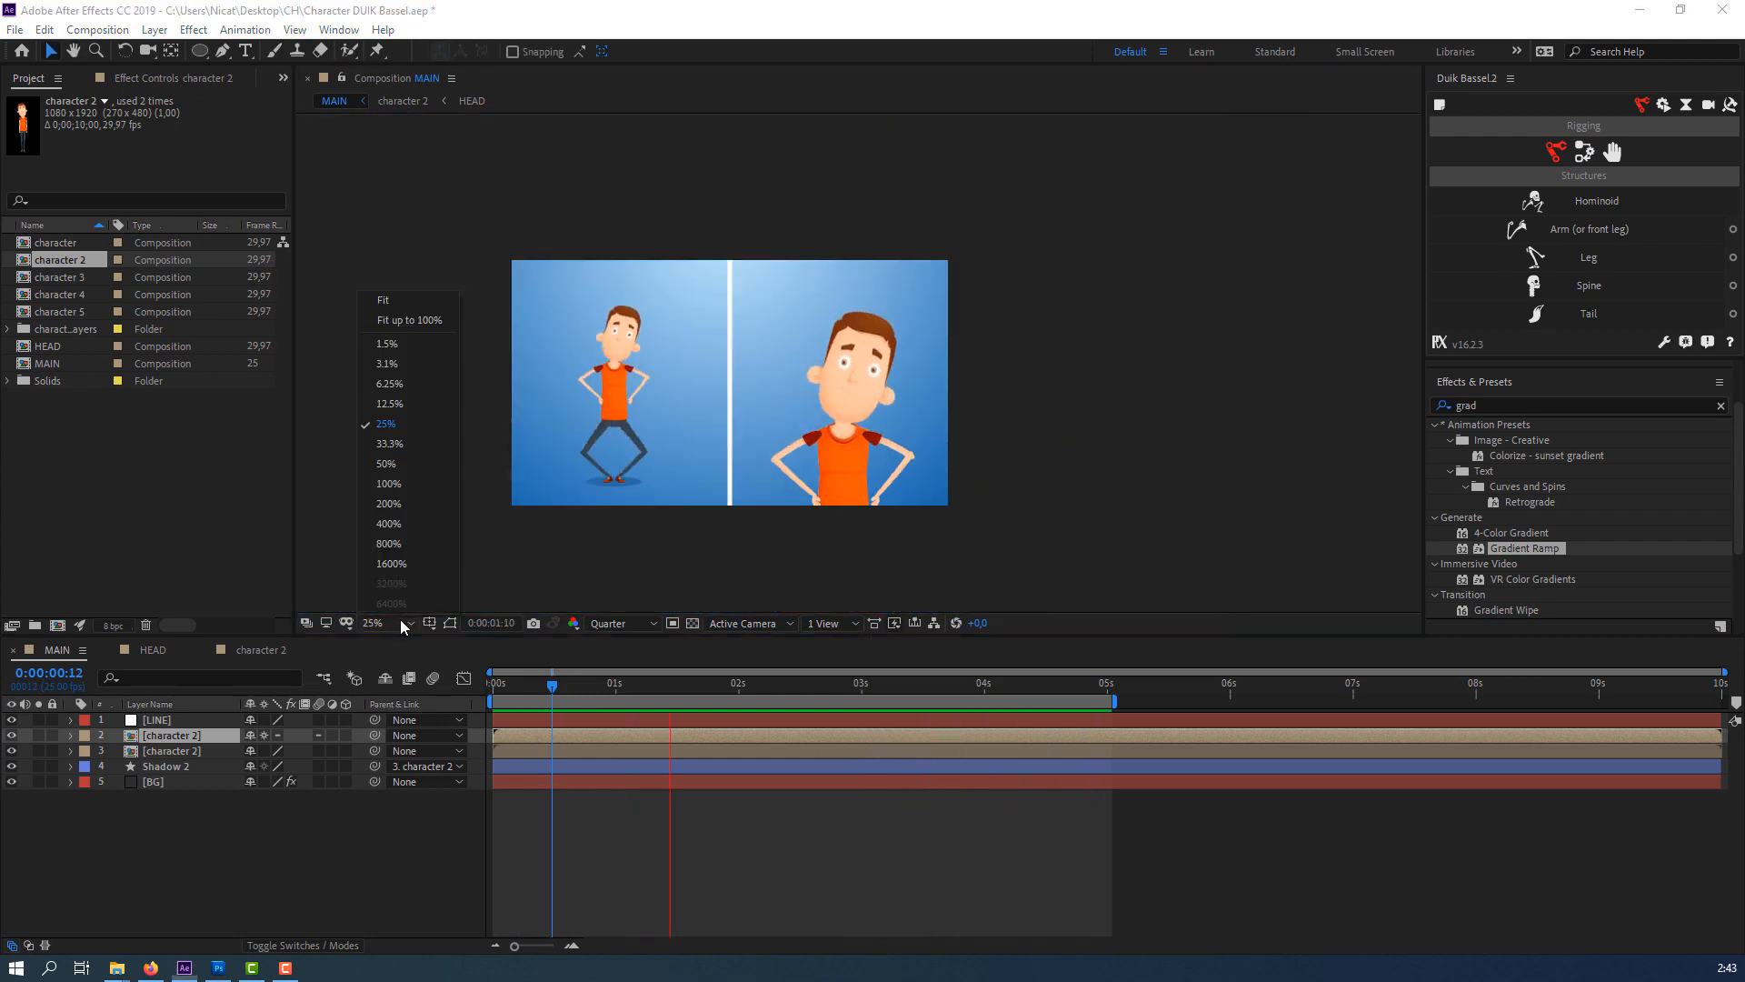
pyautogui.click(420, 326)
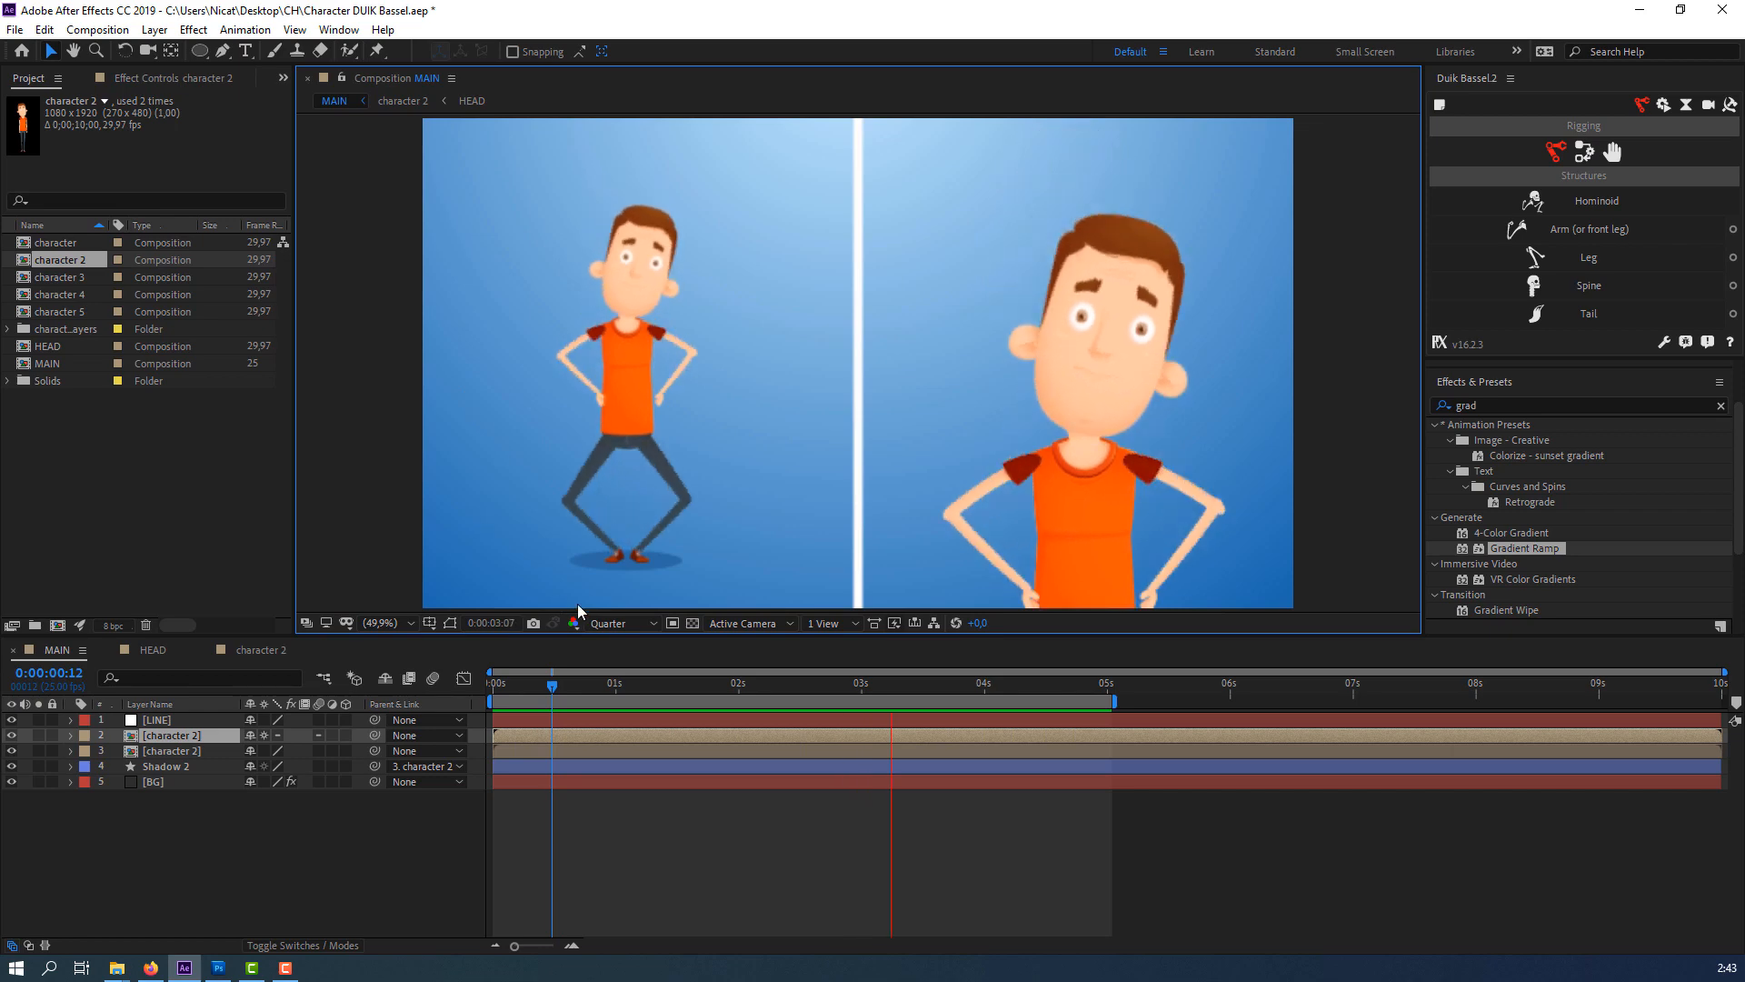
# Return to the HEAD composition and collapse the properties of ear_left and ear_right.
pyautogui.click(248, 648)
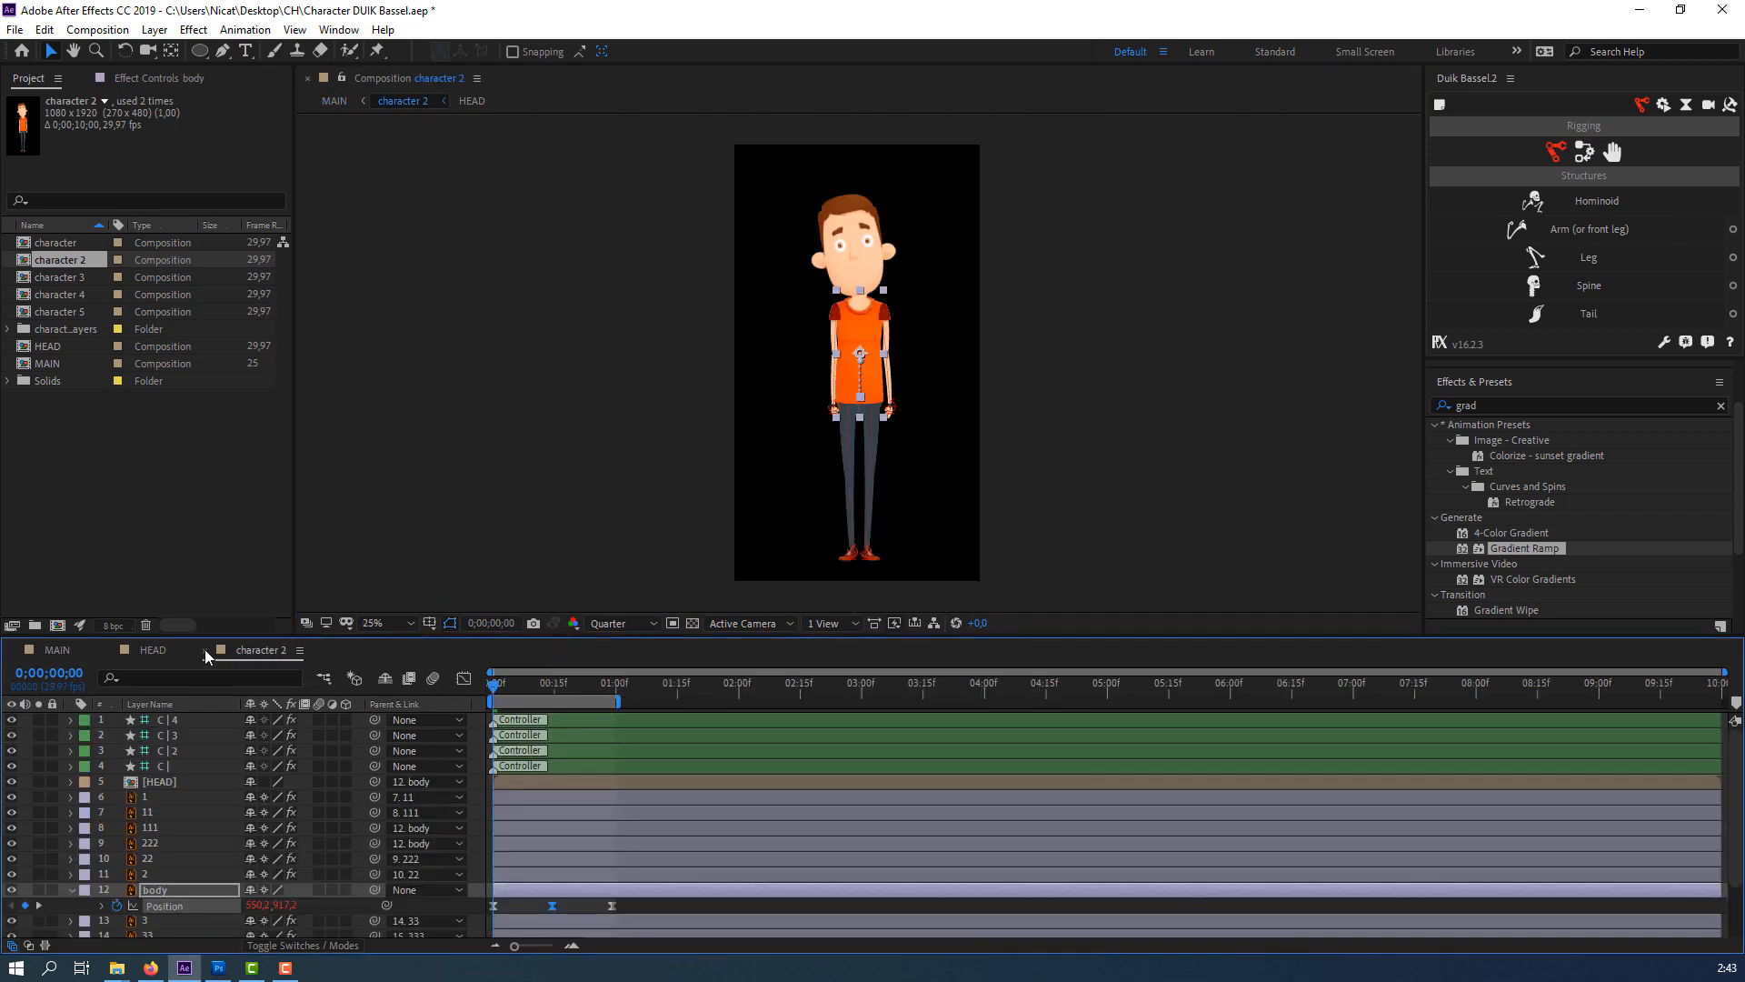
pyautogui.click(155, 651)
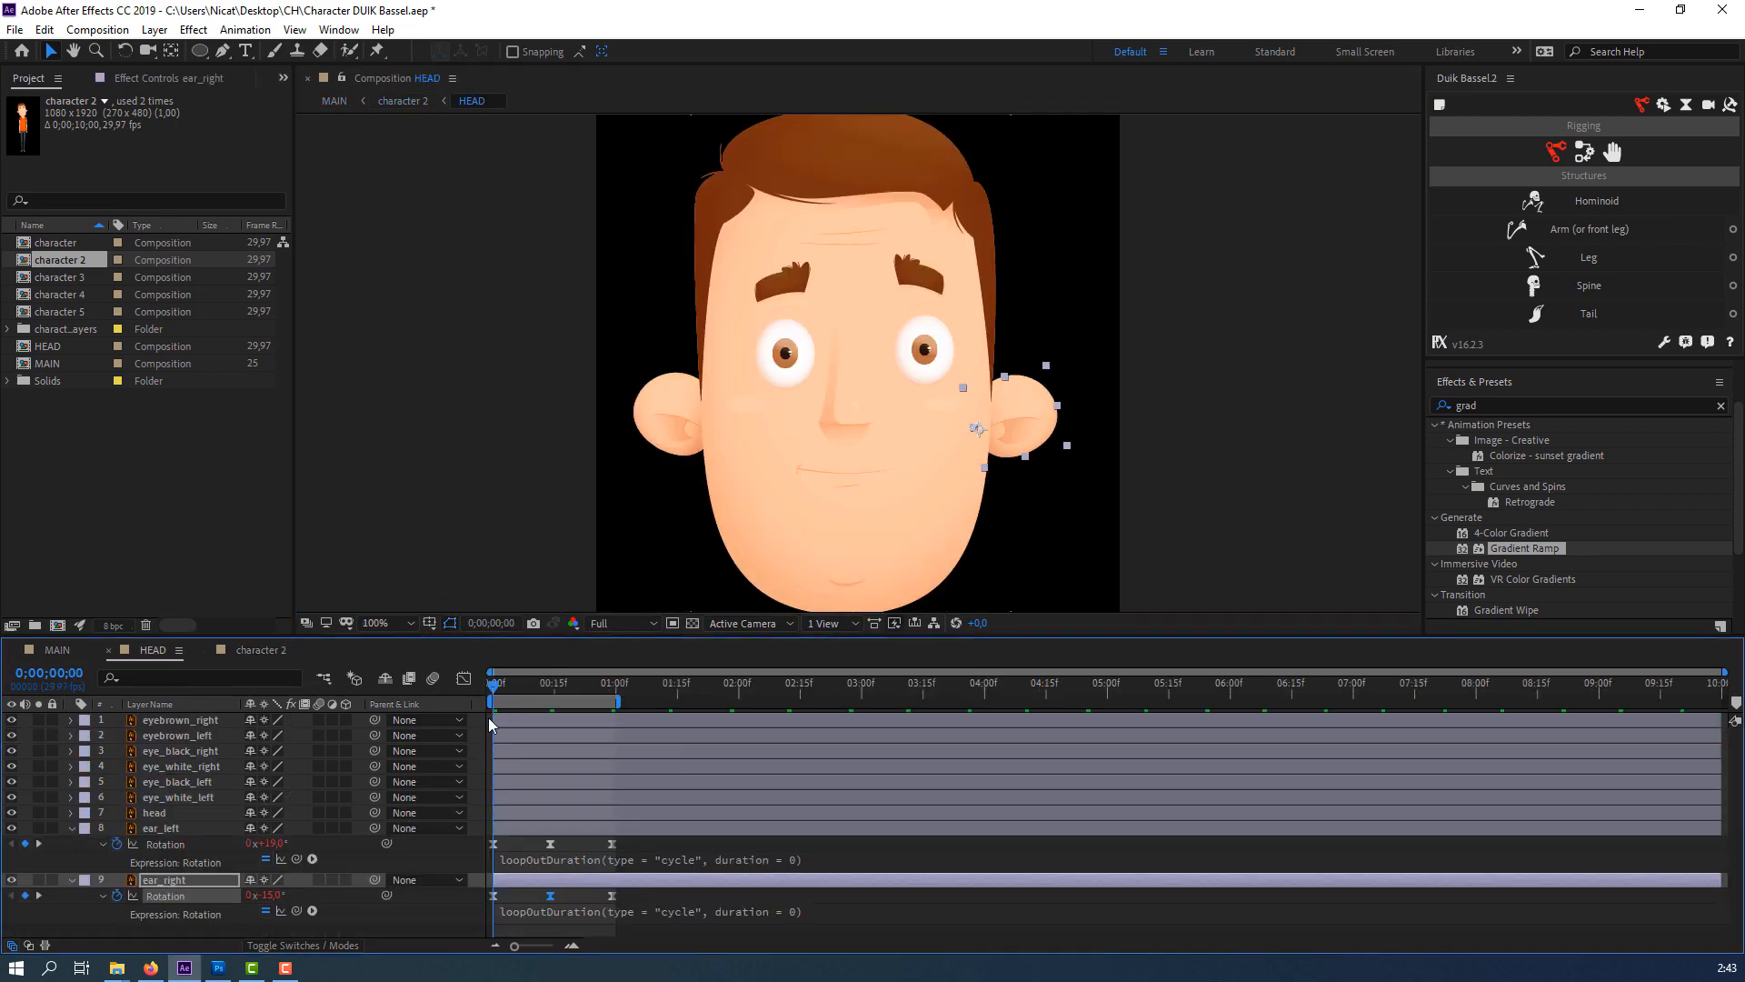
pyautogui.click(71, 828)
pyautogui.click(70, 844)
pyautogui.click(80, 886)
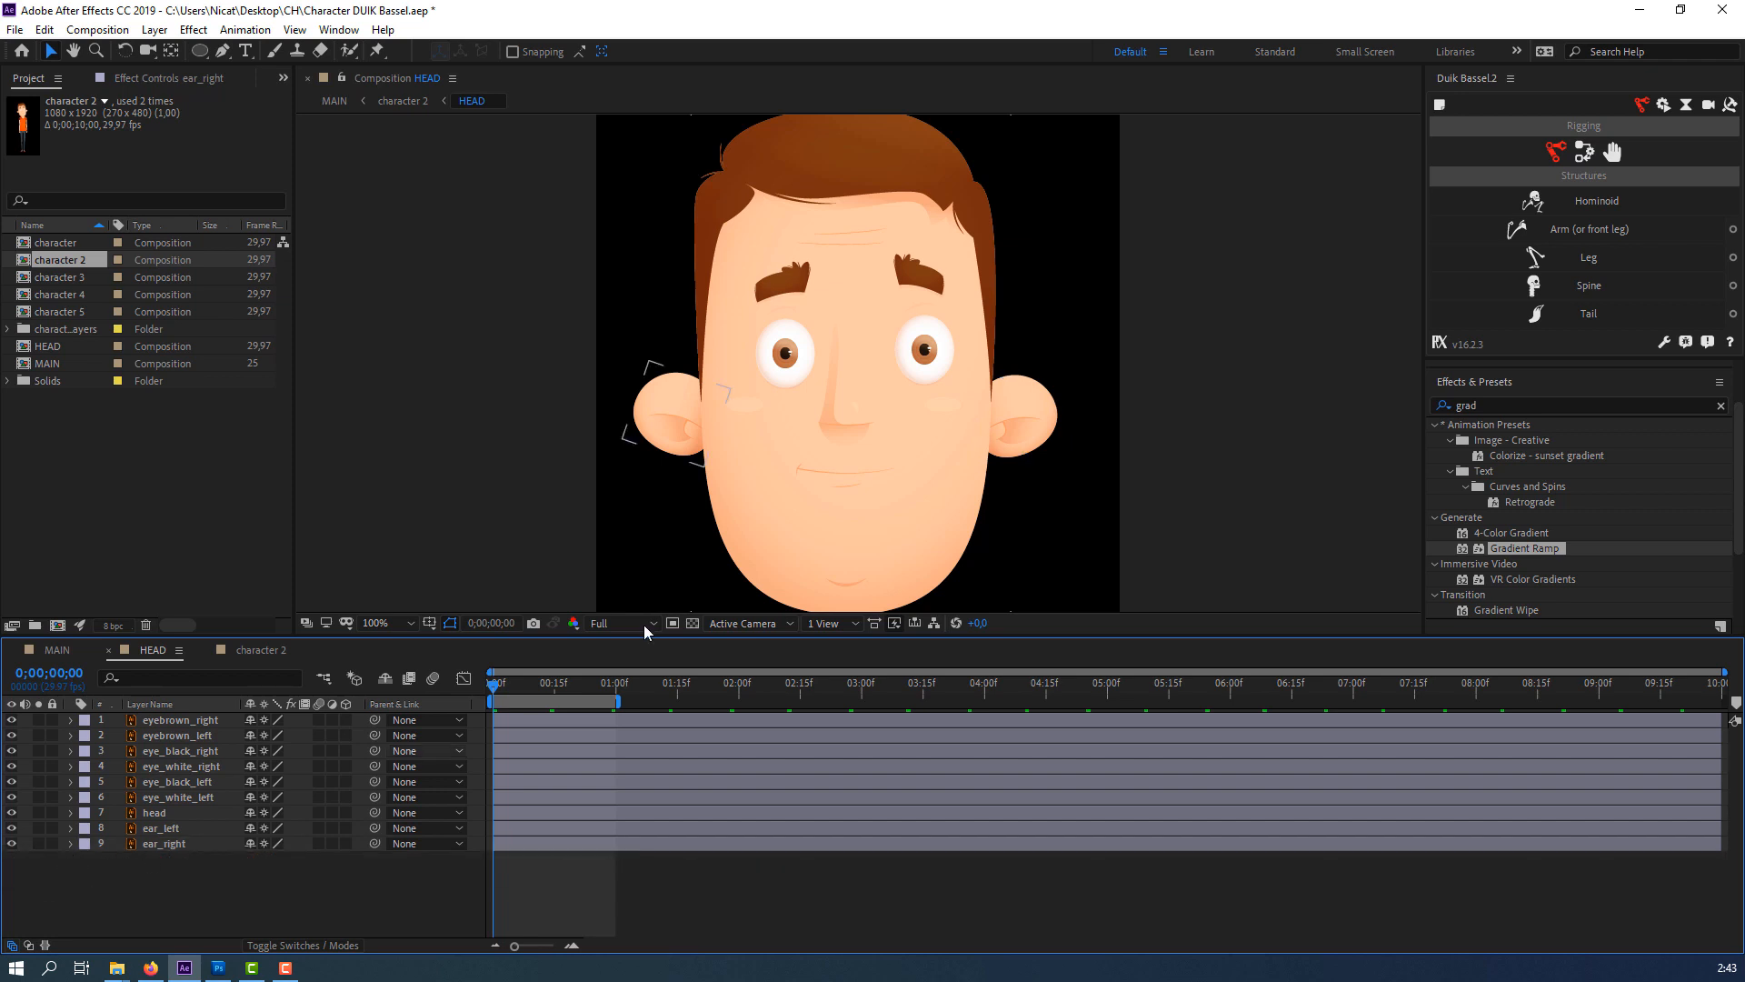
# Zoom in on the left eye in HEAD and toggle the visibility of eye_black_left and eye_white_left to examine each part.
pyautogui.click(784, 356)
pyautogui.click(253, 853)
pyautogui.press('.')
pyautogui.click(724, 297)
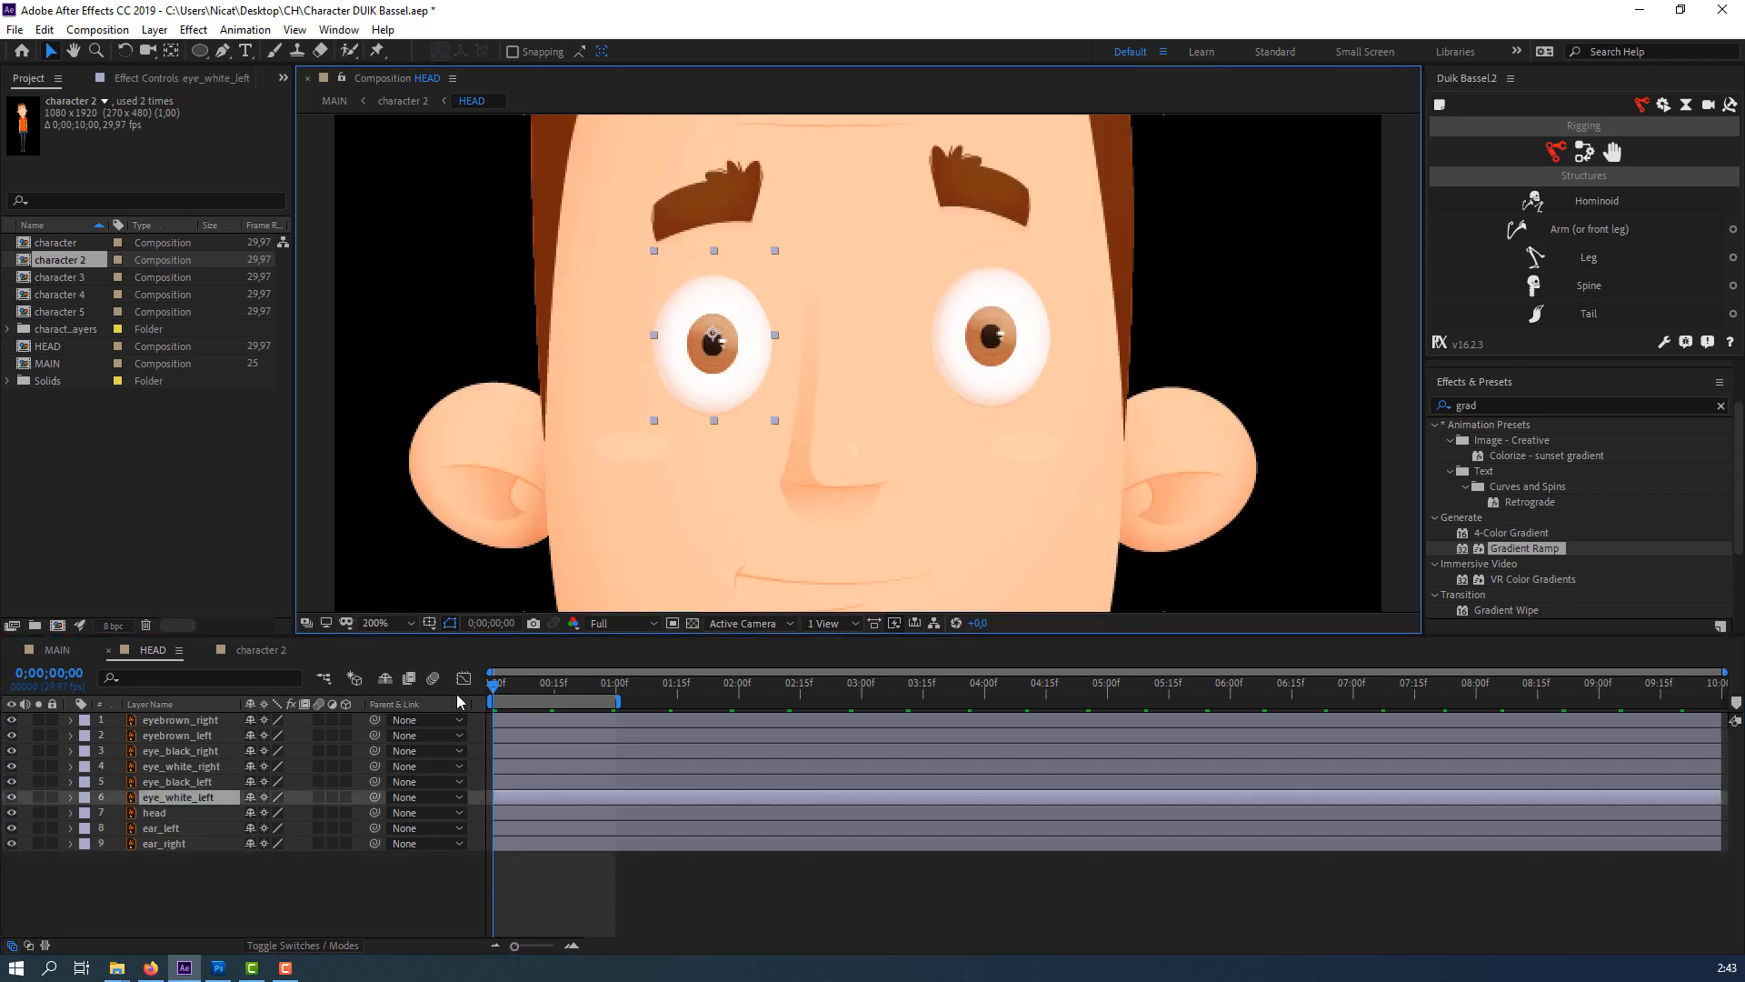
pyautogui.keyDown('ctrl'); pyautogui.click(202, 787); pyautogui.keyUp('ctrl')
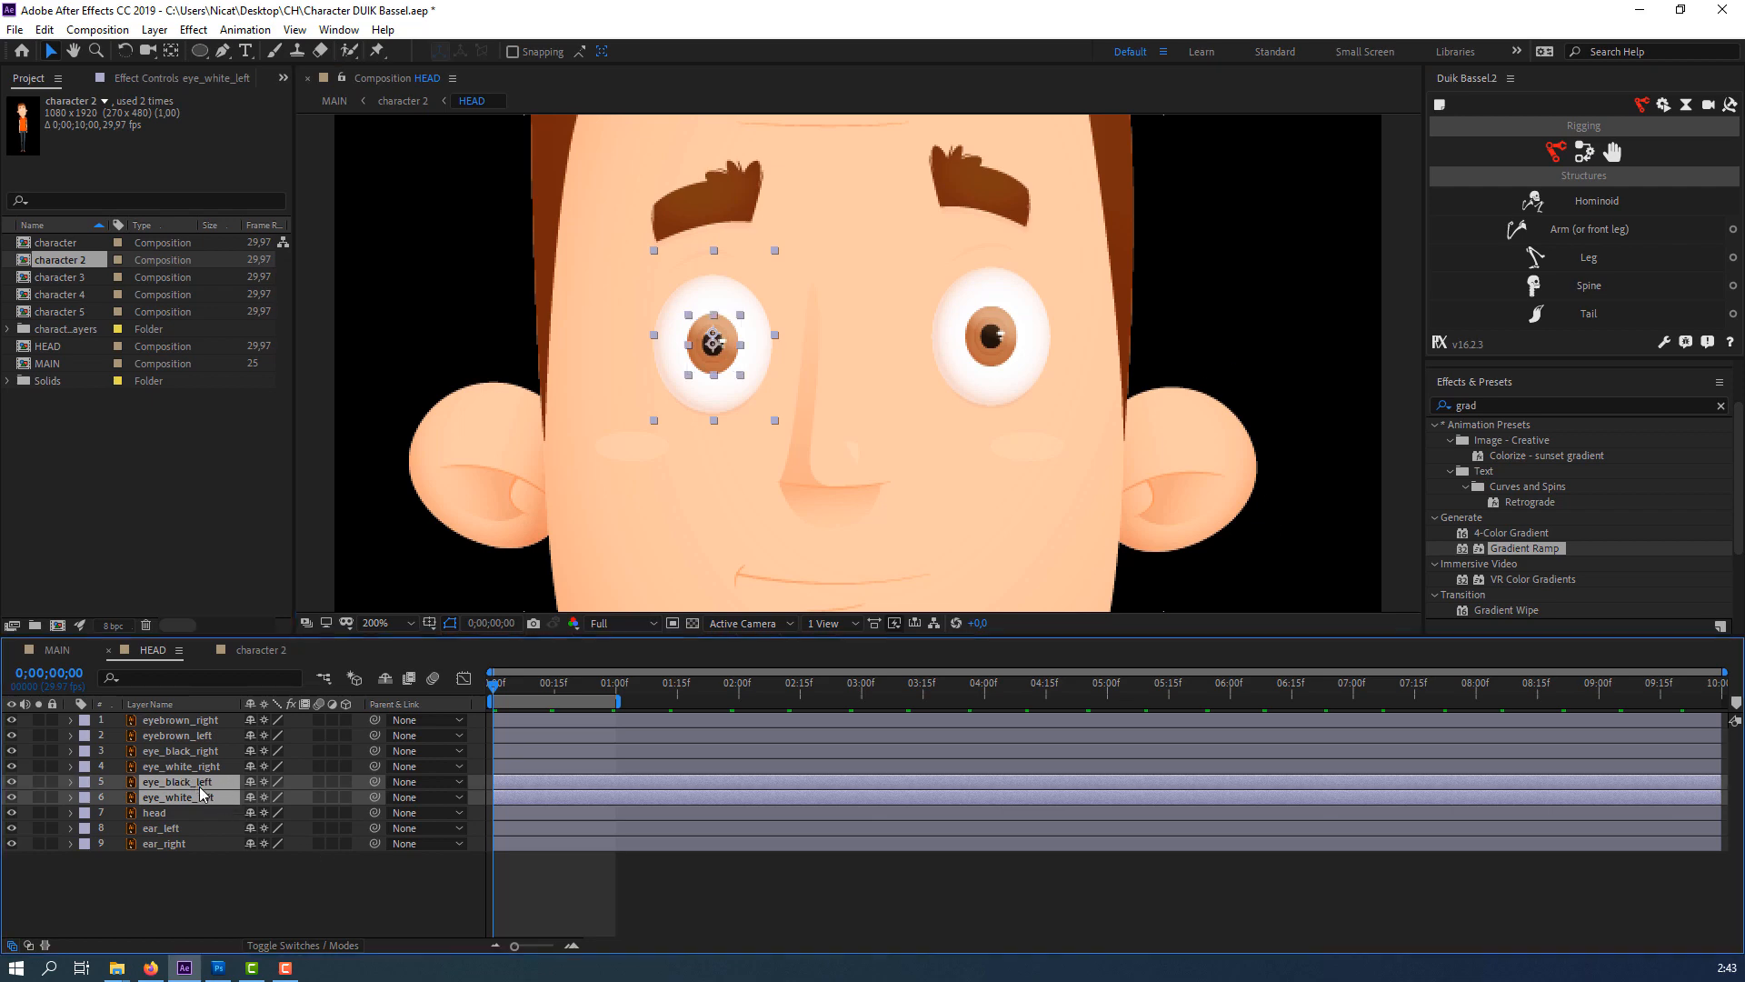
pyautogui.click(13, 784)
pyautogui.click(14, 783)
pyautogui.click(105, 878)
pyautogui.click(182, 797)
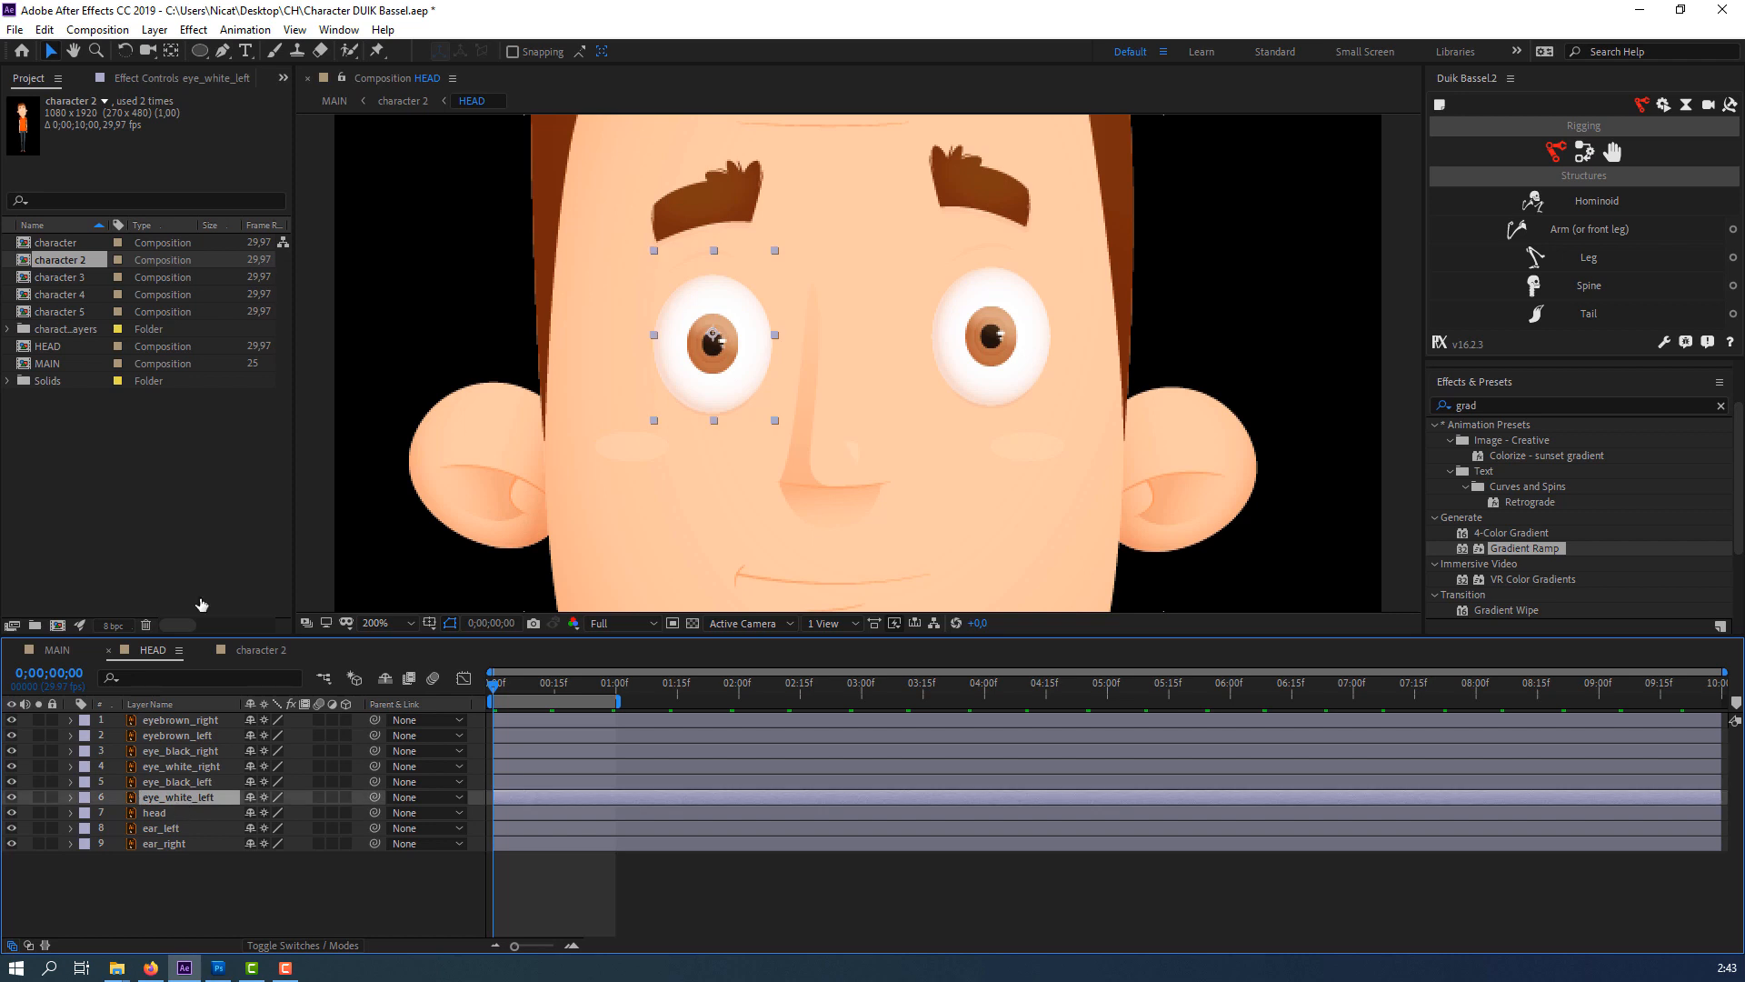
pyautogui.click(11, 797)
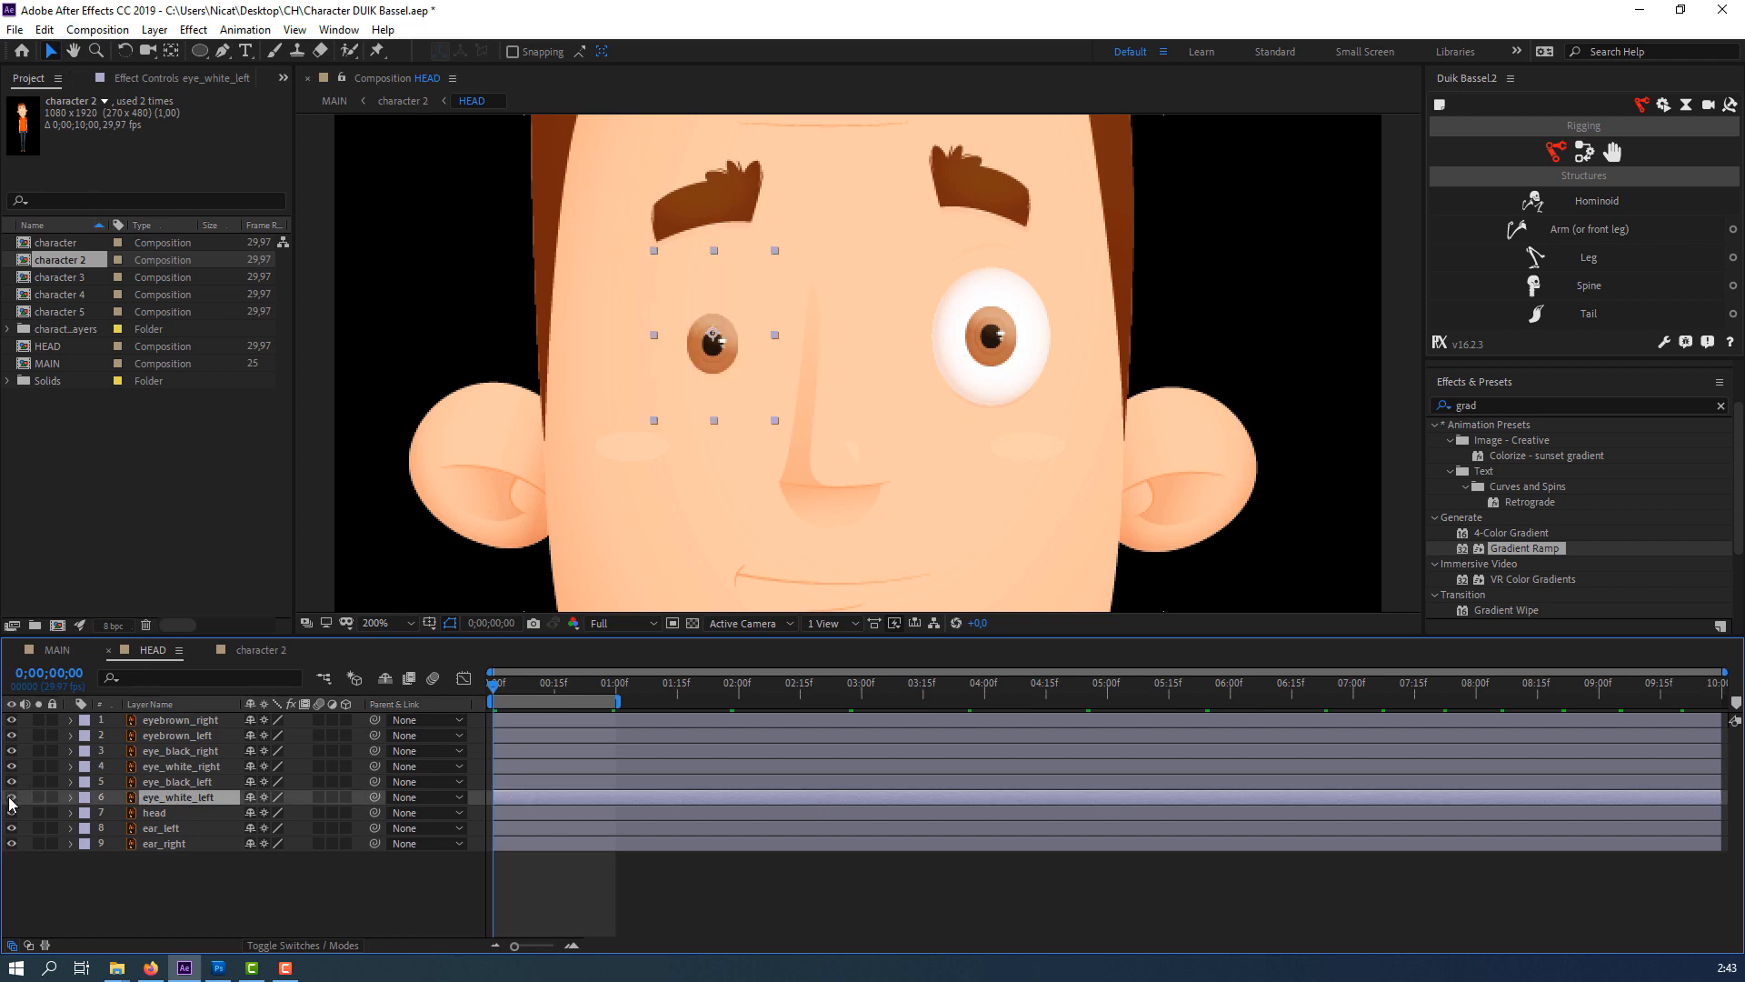
pyautogui.click(11, 798)
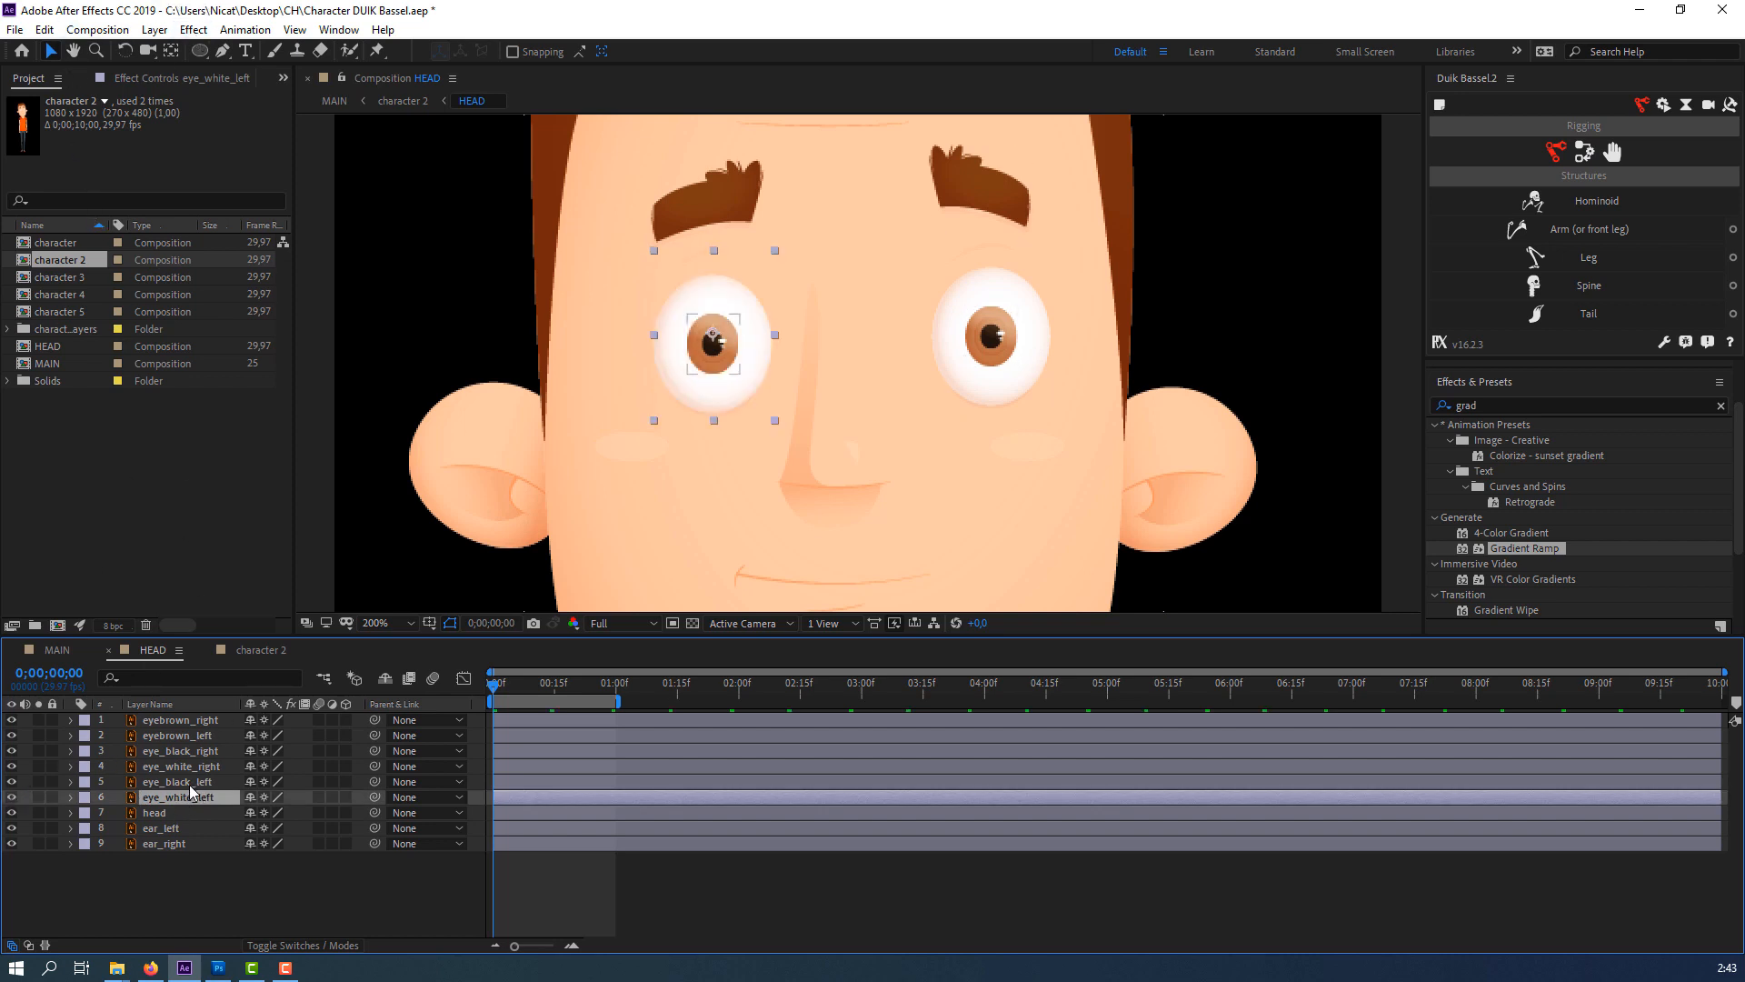
# Assign the Red label colour to the eye_black_left and eye_white_left layers.
pyautogui.keyDown('ctrl'); pyautogui.click(186, 787); pyautogui.keyUp('ctrl')
pyautogui.click(83, 797)
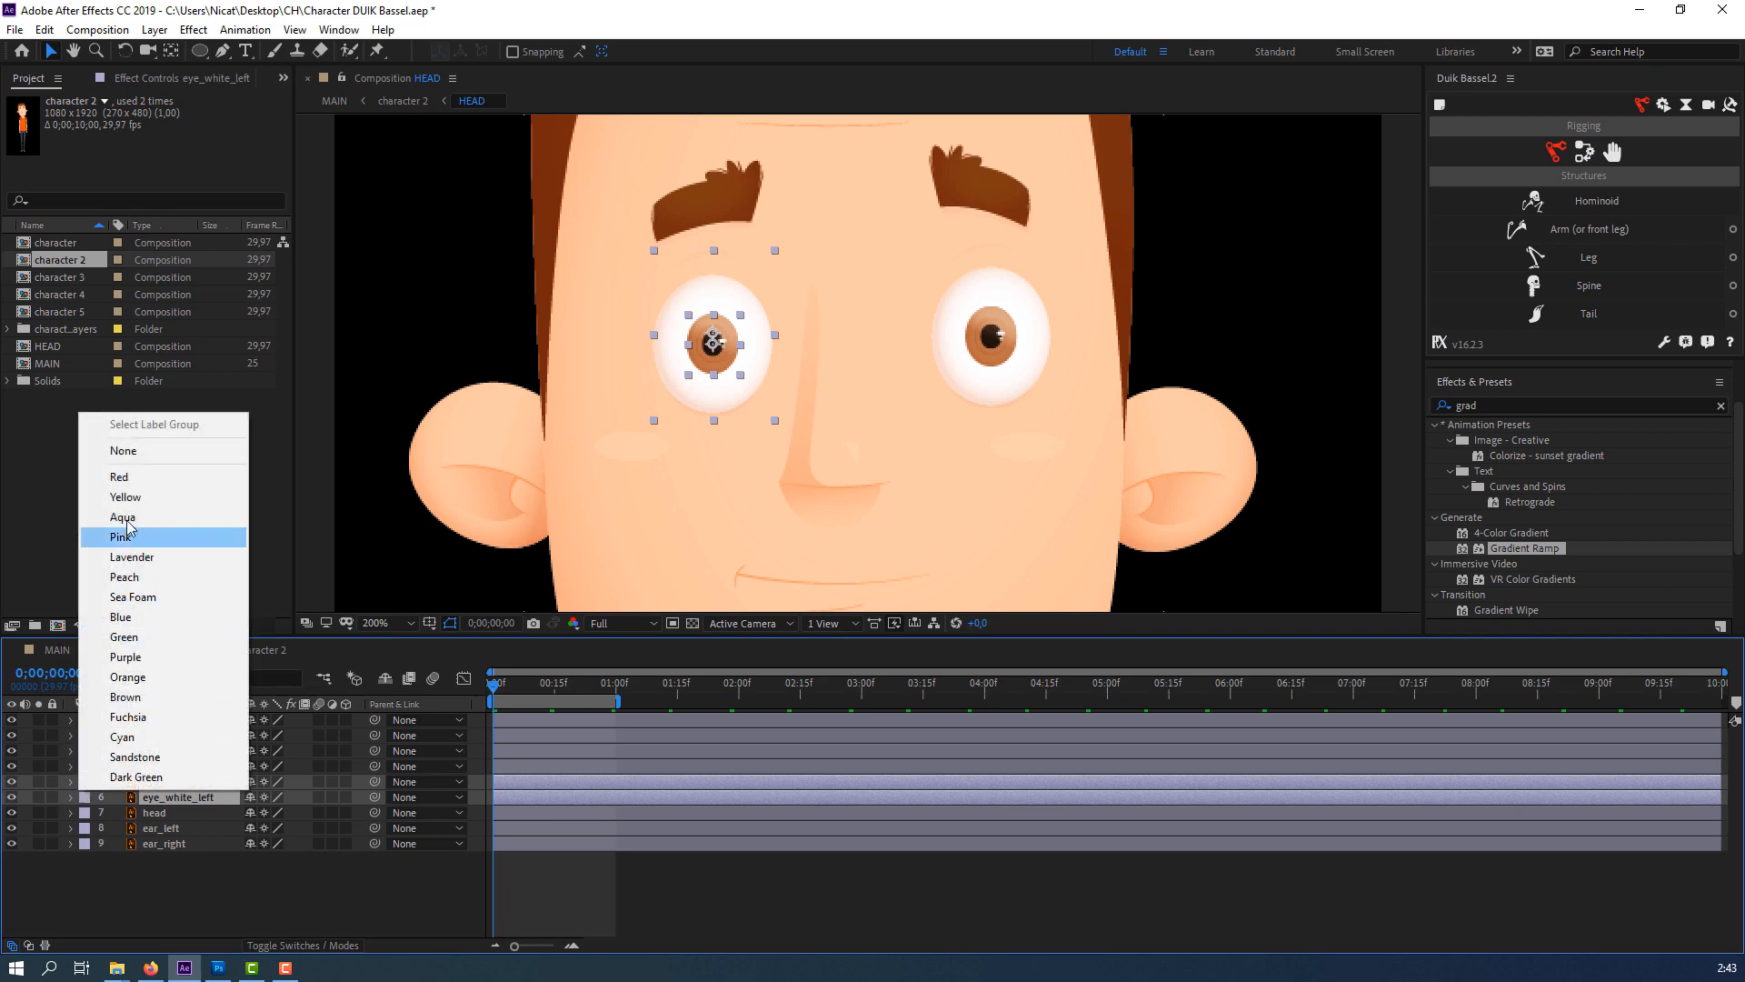
pyautogui.click(144, 478)
pyautogui.click(172, 887)
# Duplicate eye_white_left and move the copy directly above eye_black_left in the layer stack.
pyautogui.click(168, 800)
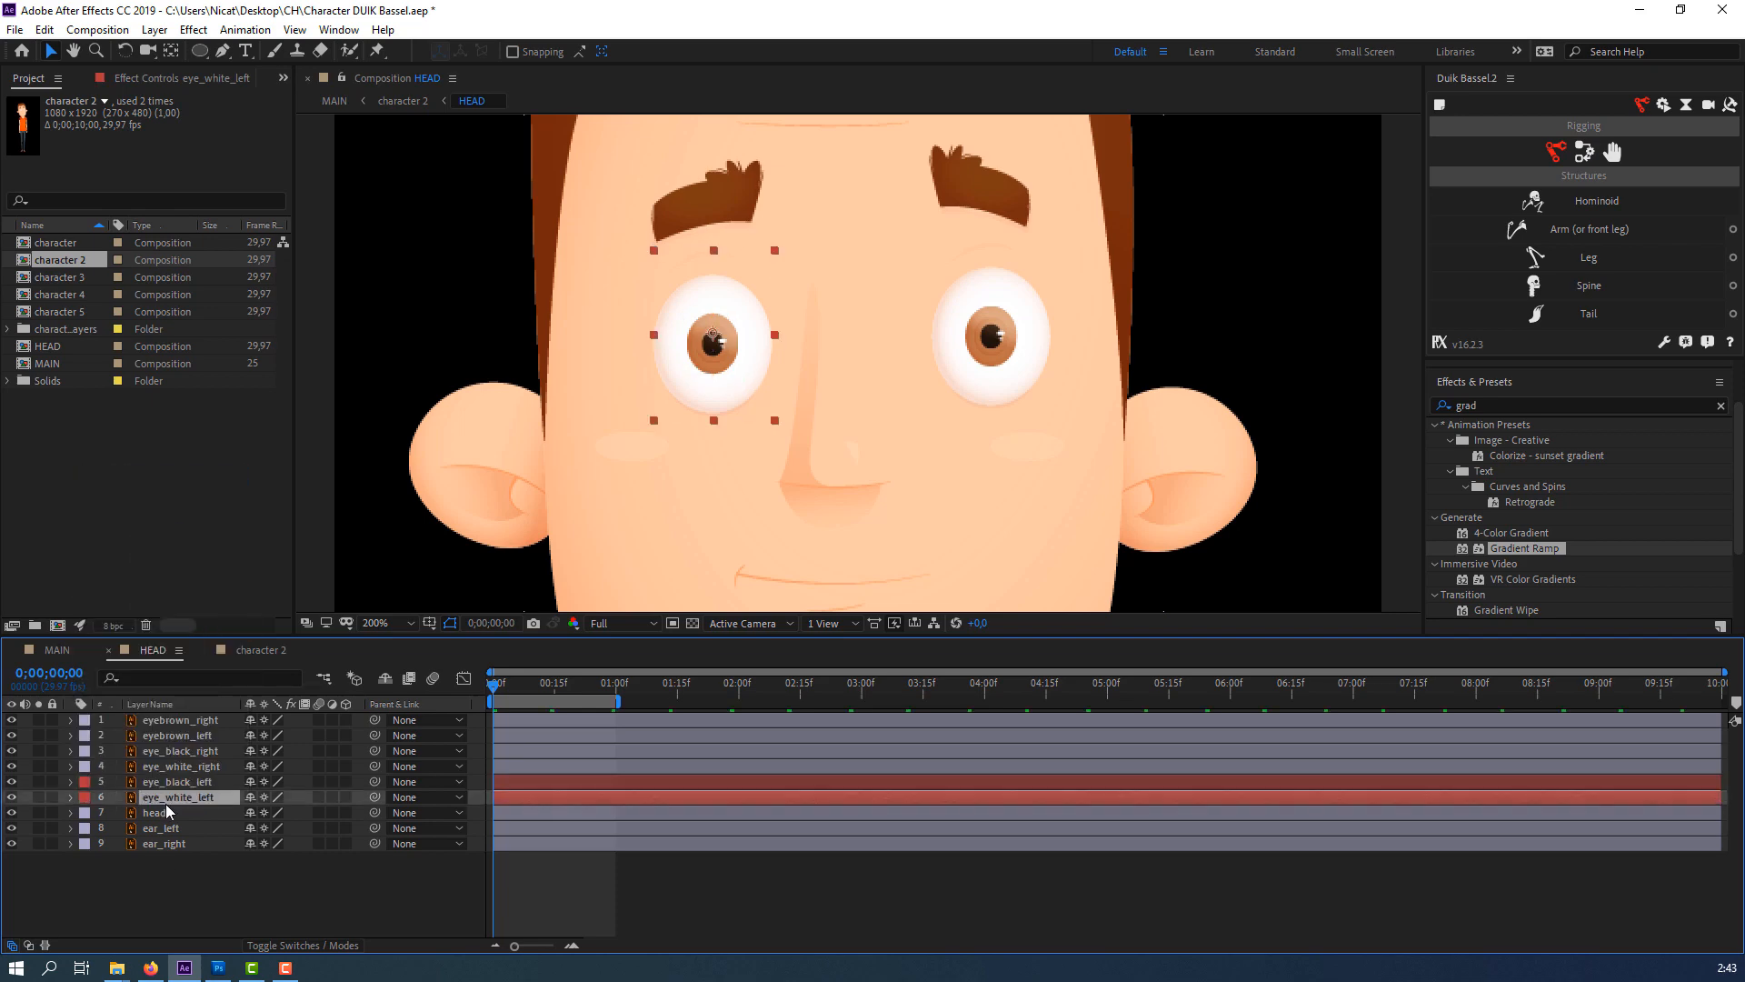
pyautogui.click(45, 30)
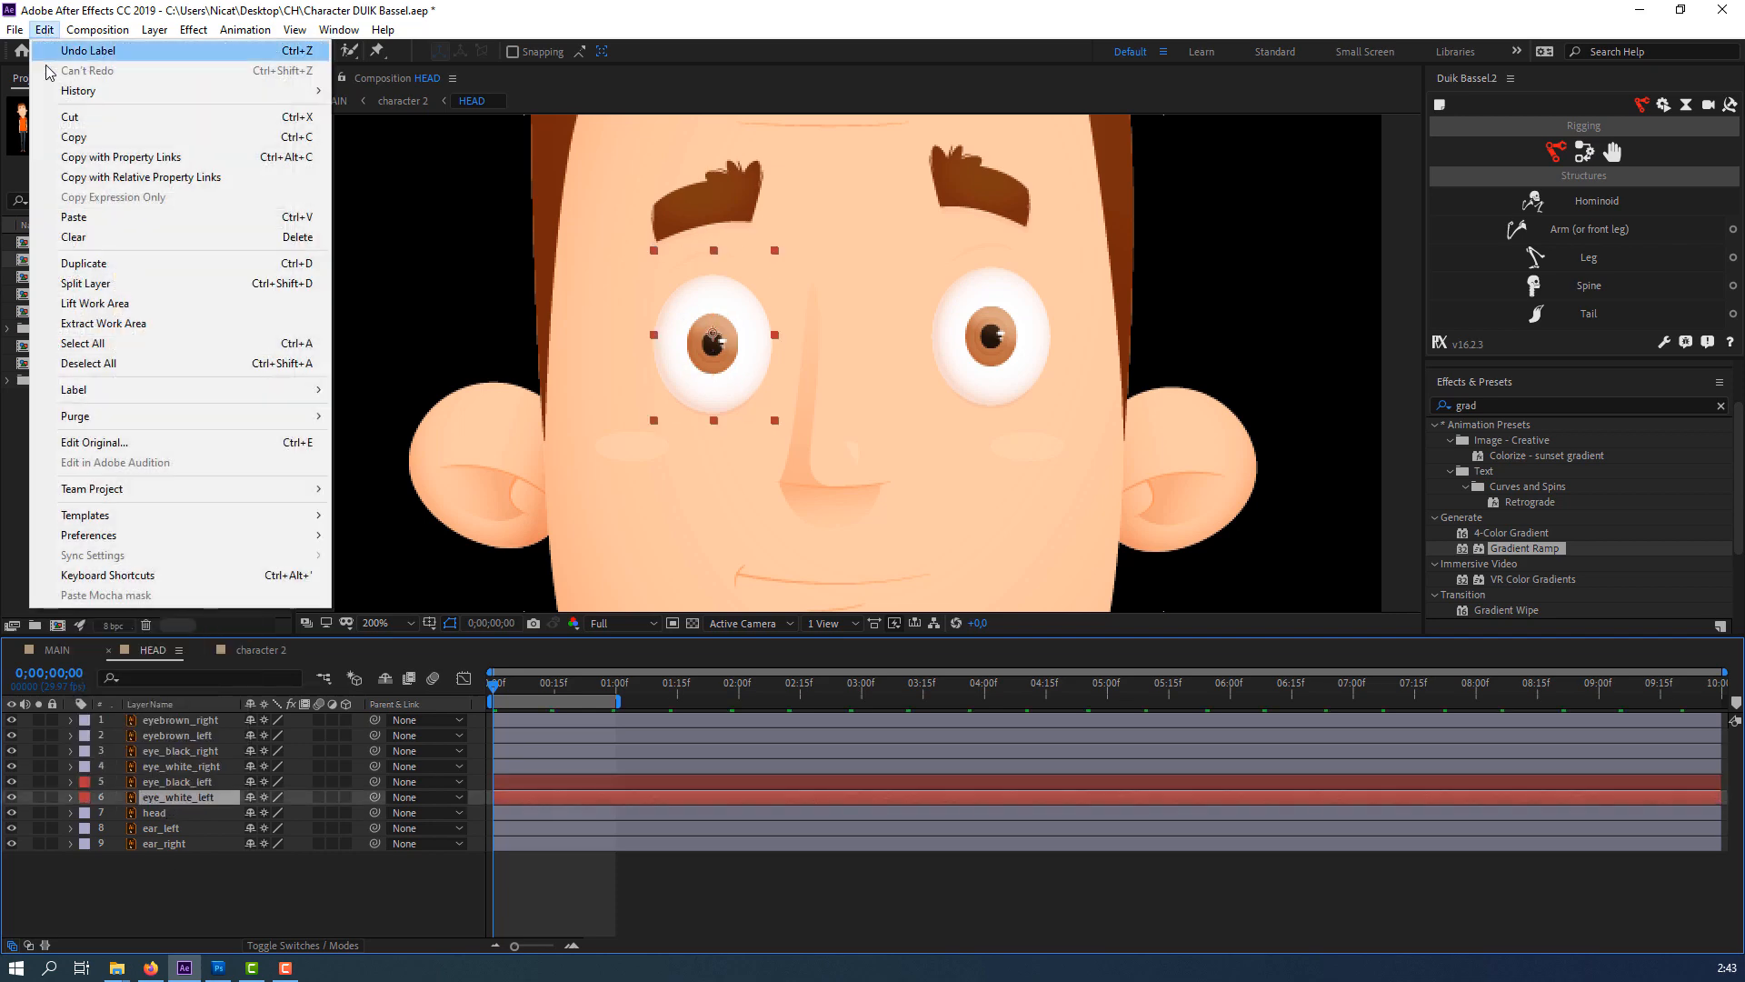
pyautogui.click(73, 238)
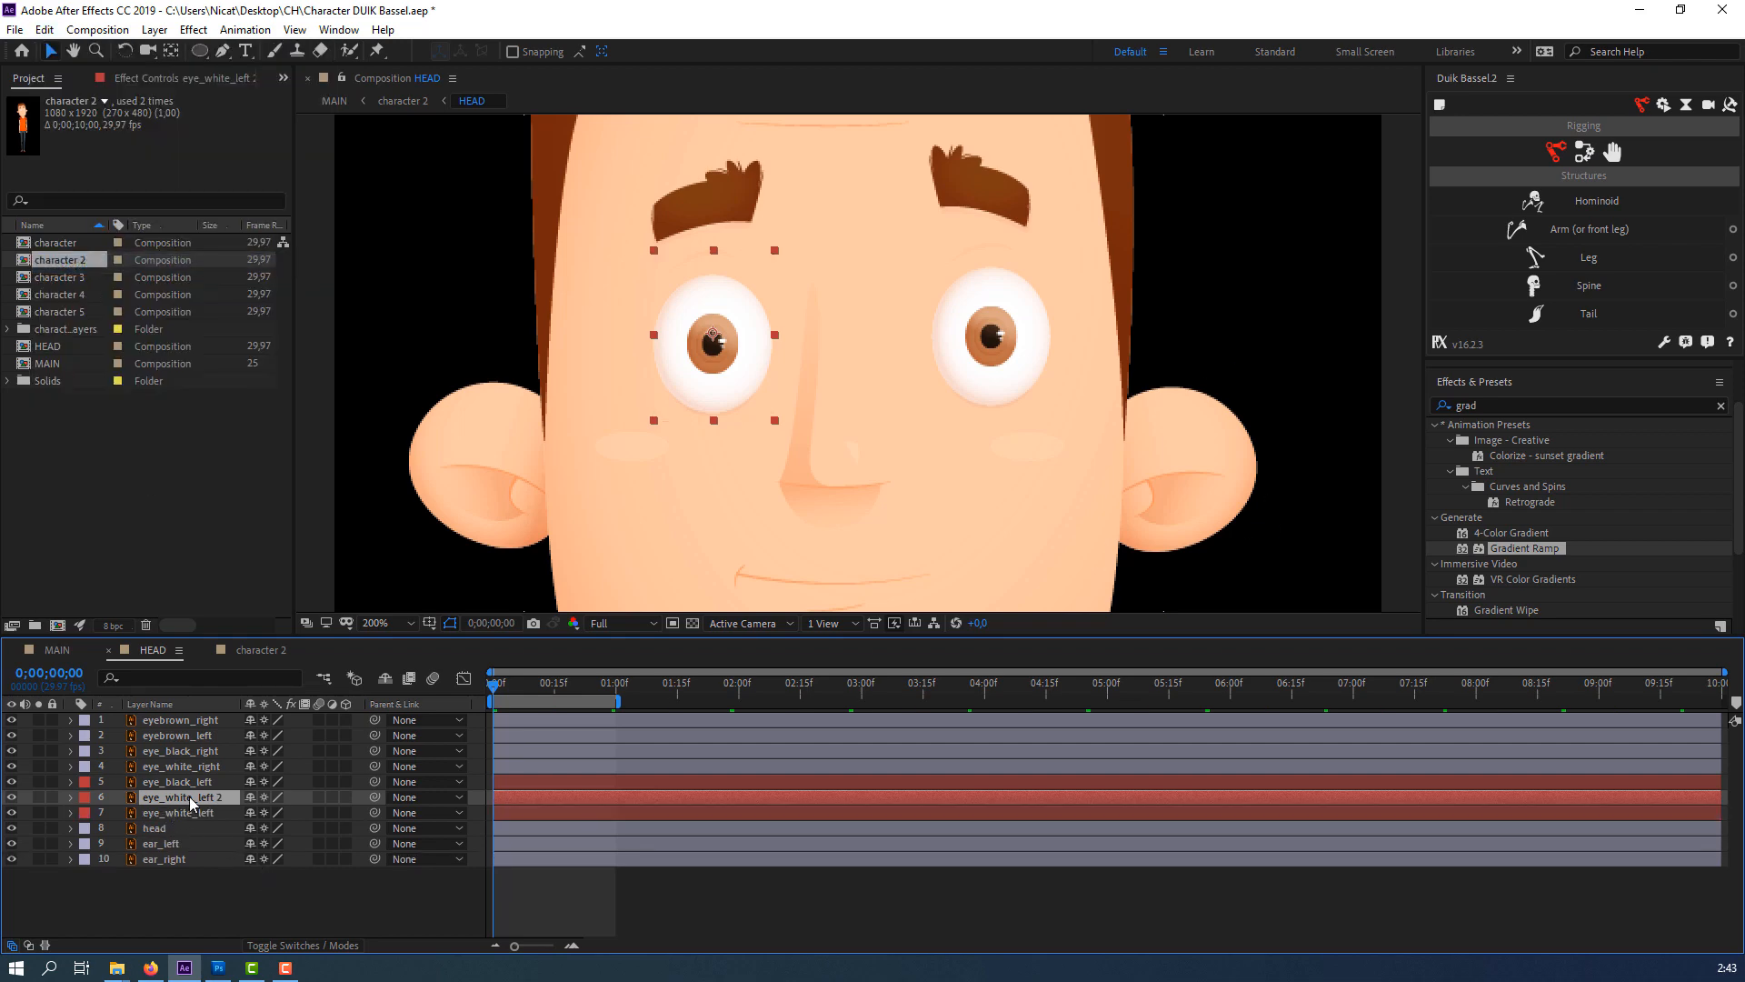
pyautogui.hotkey('ctrl', ']')
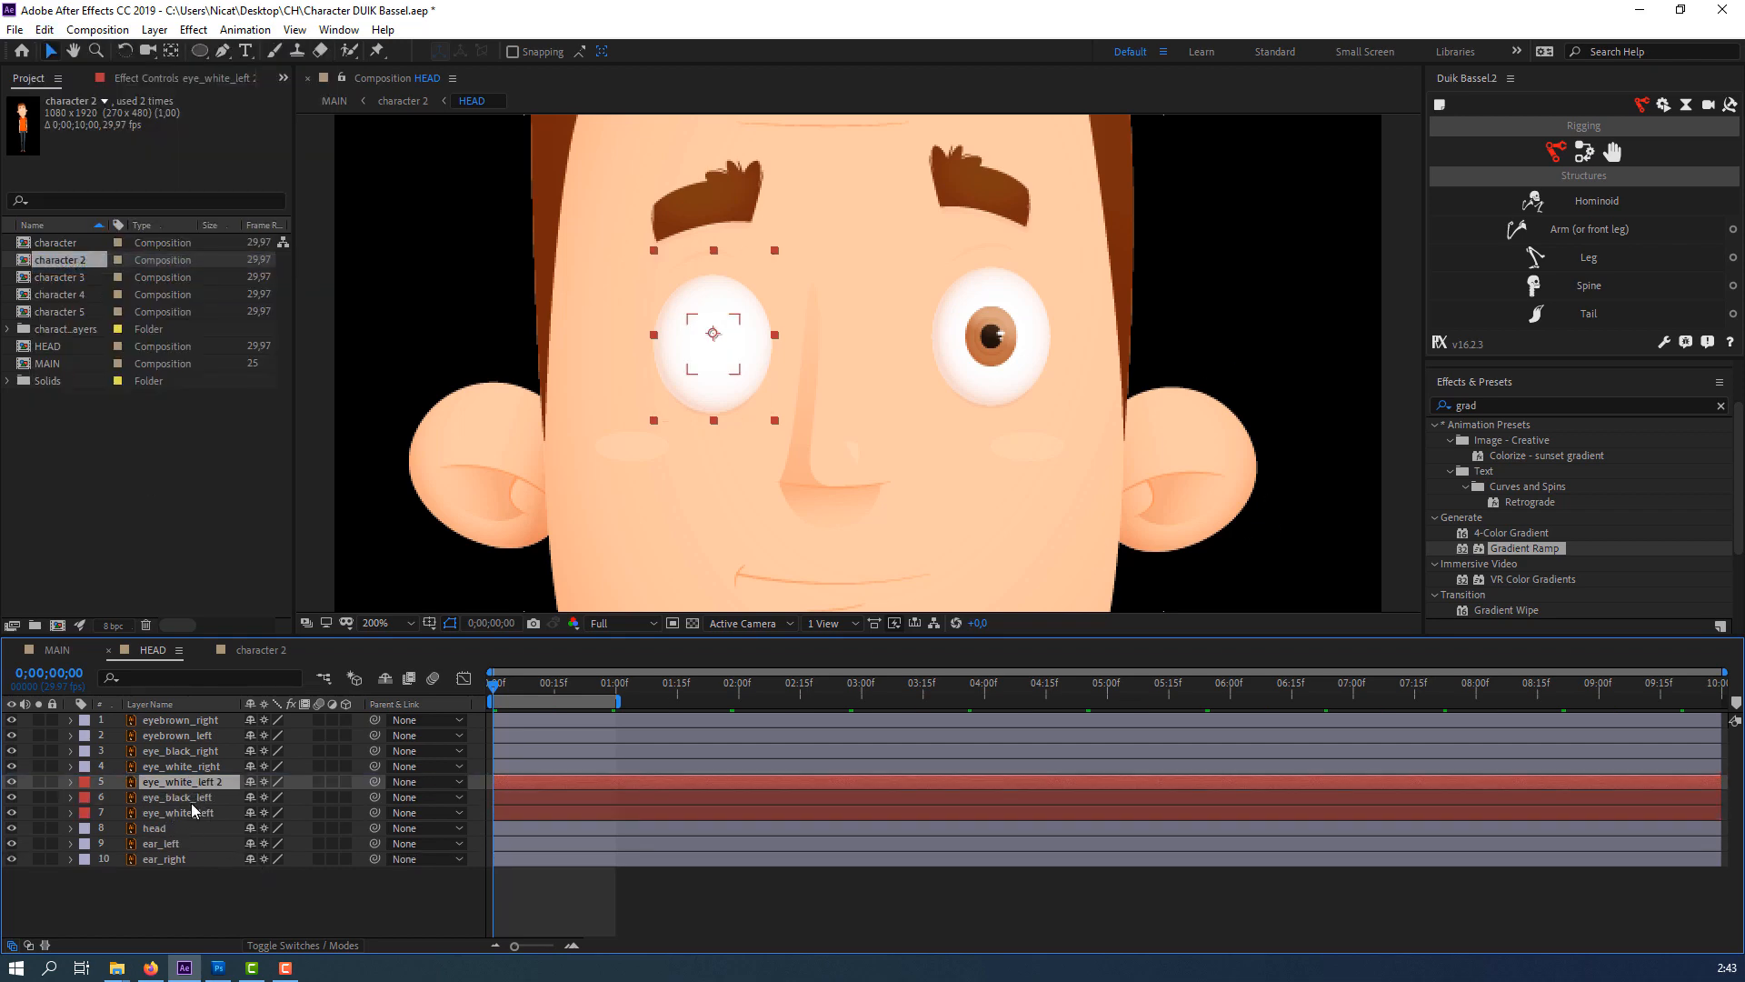
# Set eye_black_left's track matte to Alpha Matte "eye_white_left 2".
pyautogui.click(184, 798)
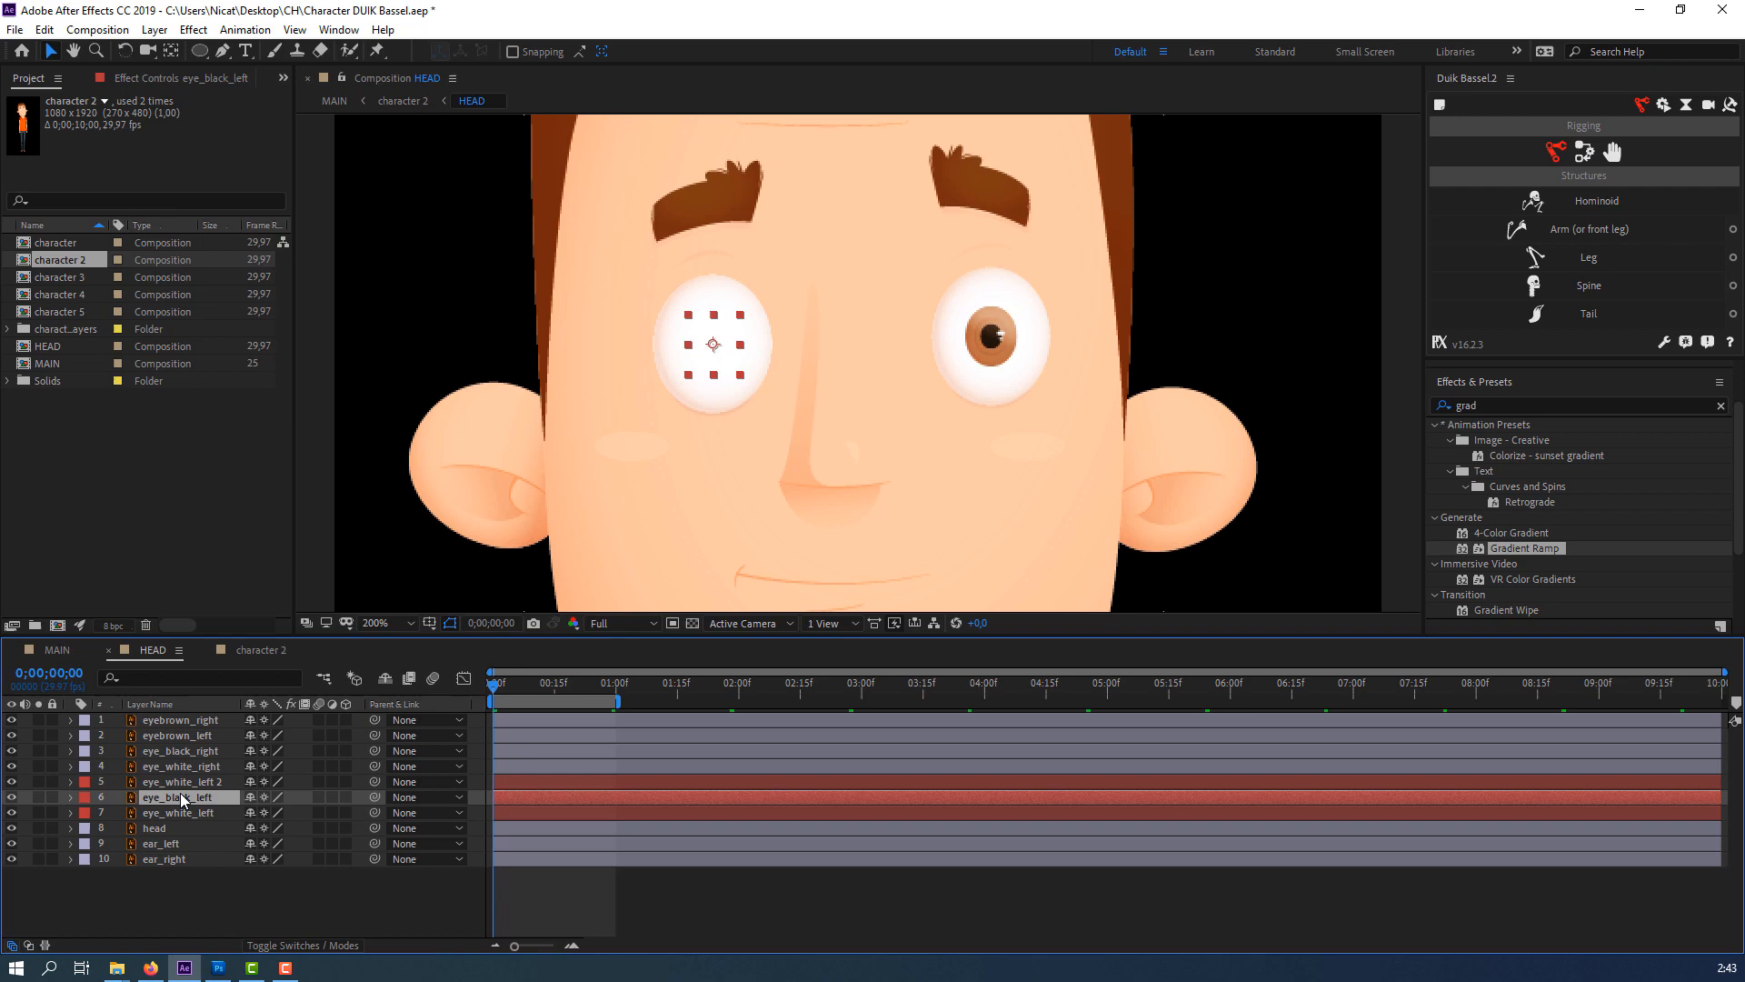
pyautogui.click(318, 944)
pyautogui.click(357, 798)
pyautogui.click(355, 843)
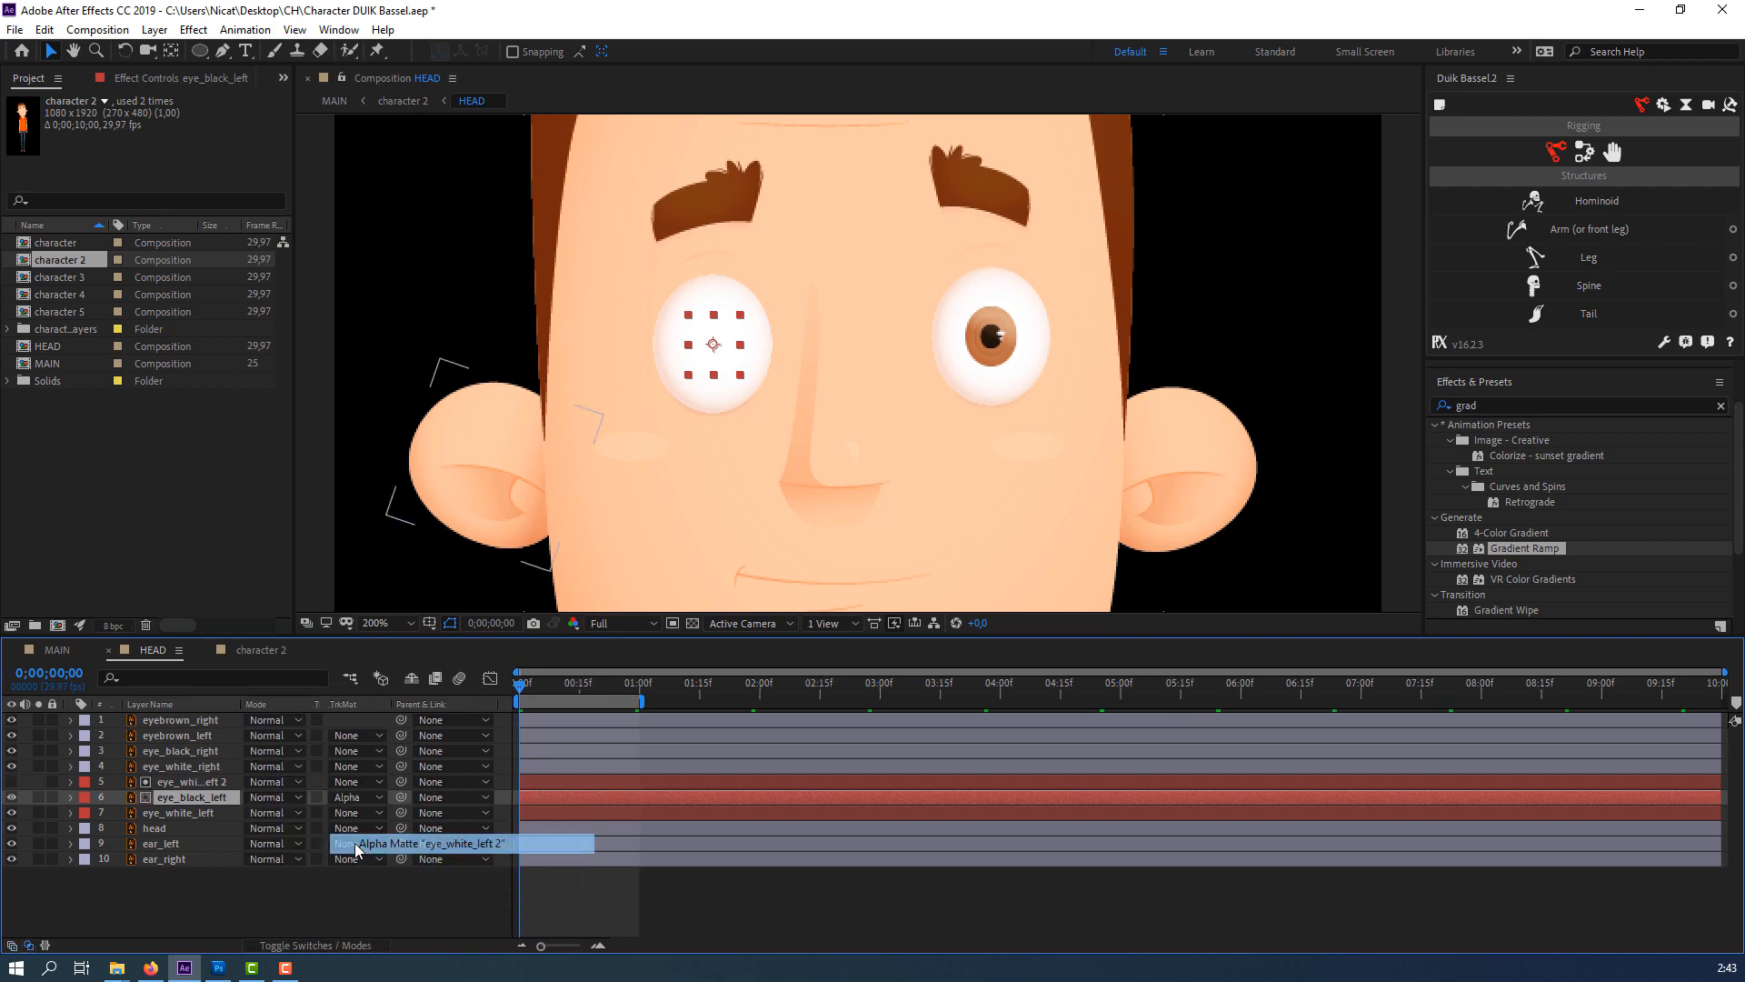
pyautogui.moveTo(693, 347)
pyautogui.mouseDown()
pyautogui.moveTo(759, 355)
pyautogui.moveTo(643, 351)
pyautogui.moveTo(713, 345)
pyautogui.moveTo(694, 347)
pyautogui.mouseUp()
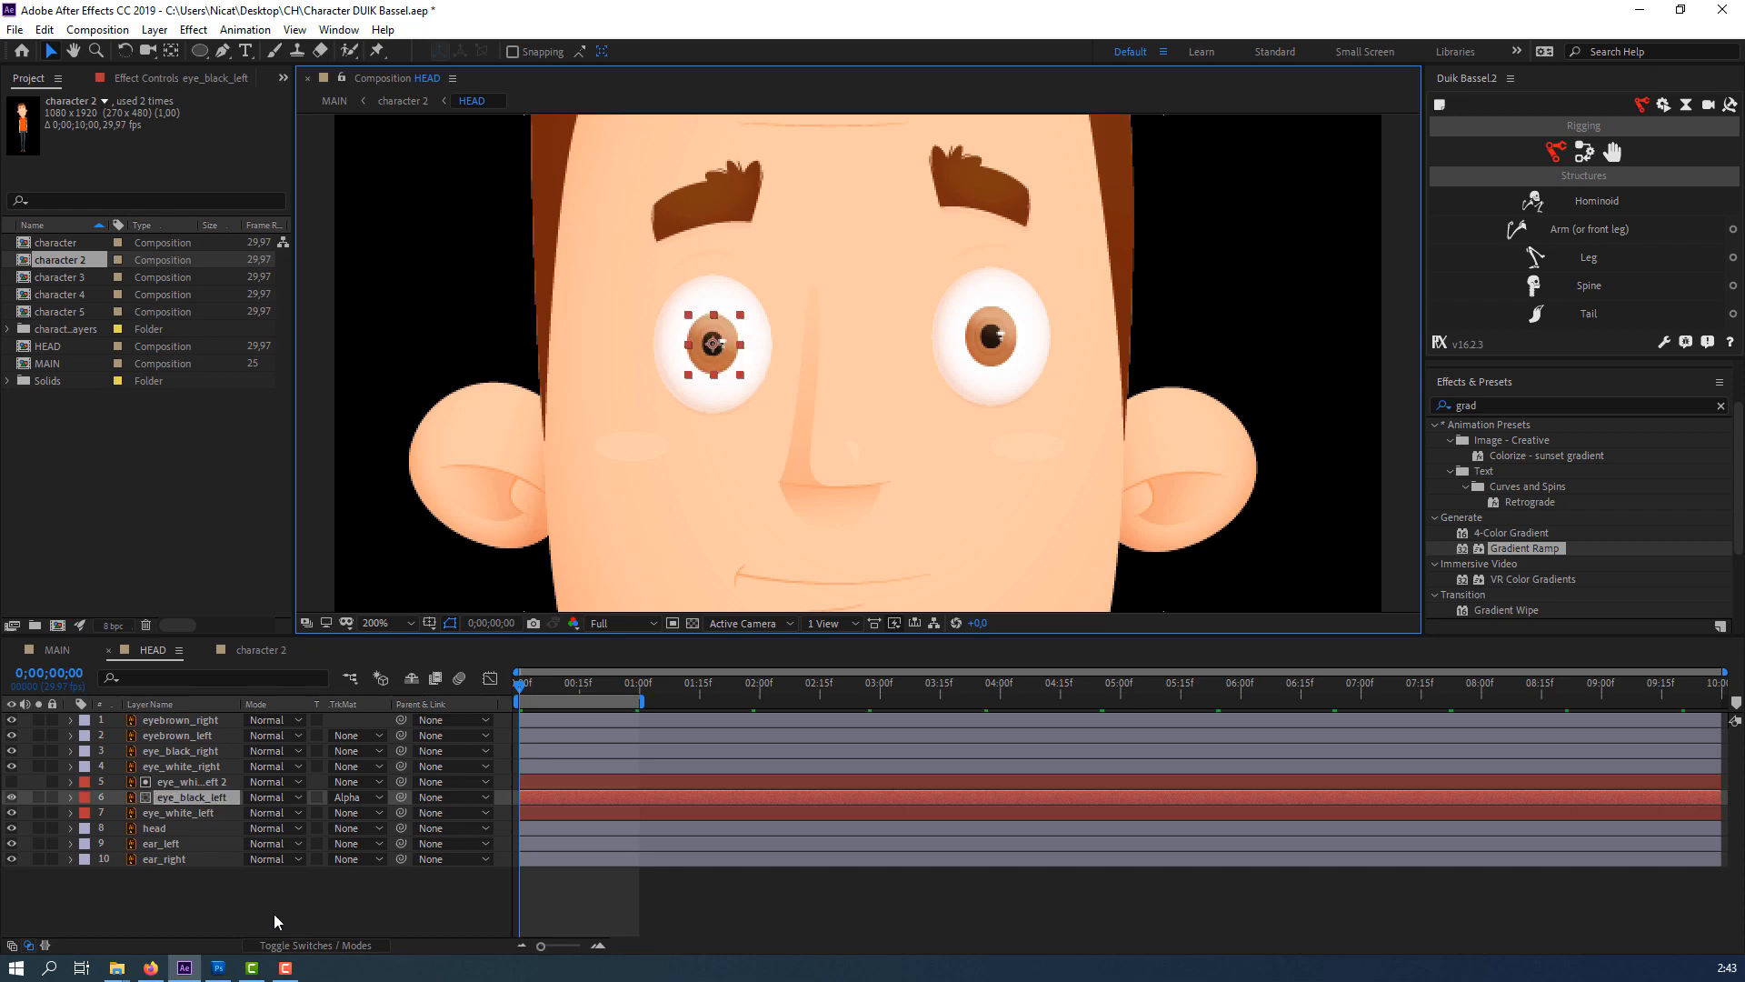
# Parent the matte layer eye_white_left 2 to eye_white_left and reveal eye_white_left's Scale property.
pyautogui.click(227, 784)
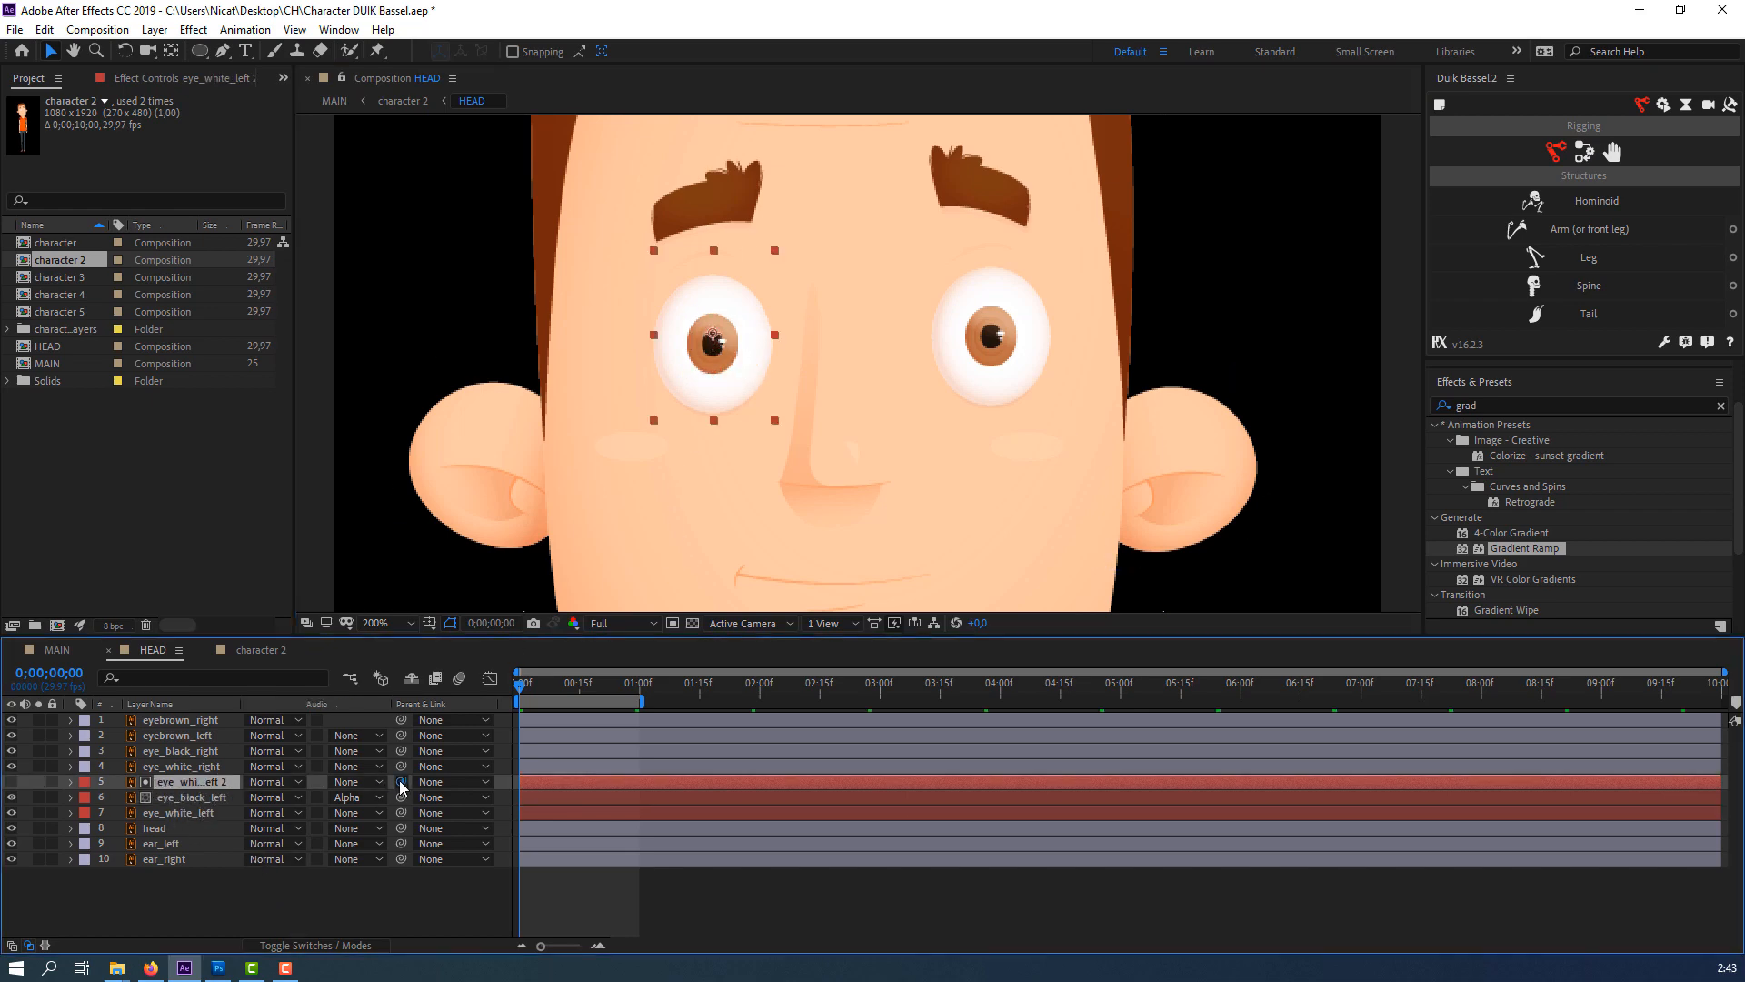
pyautogui.moveTo(401, 782); pyautogui.dragTo(209, 813)
pyautogui.click(209, 813)
pyautogui.press('s')
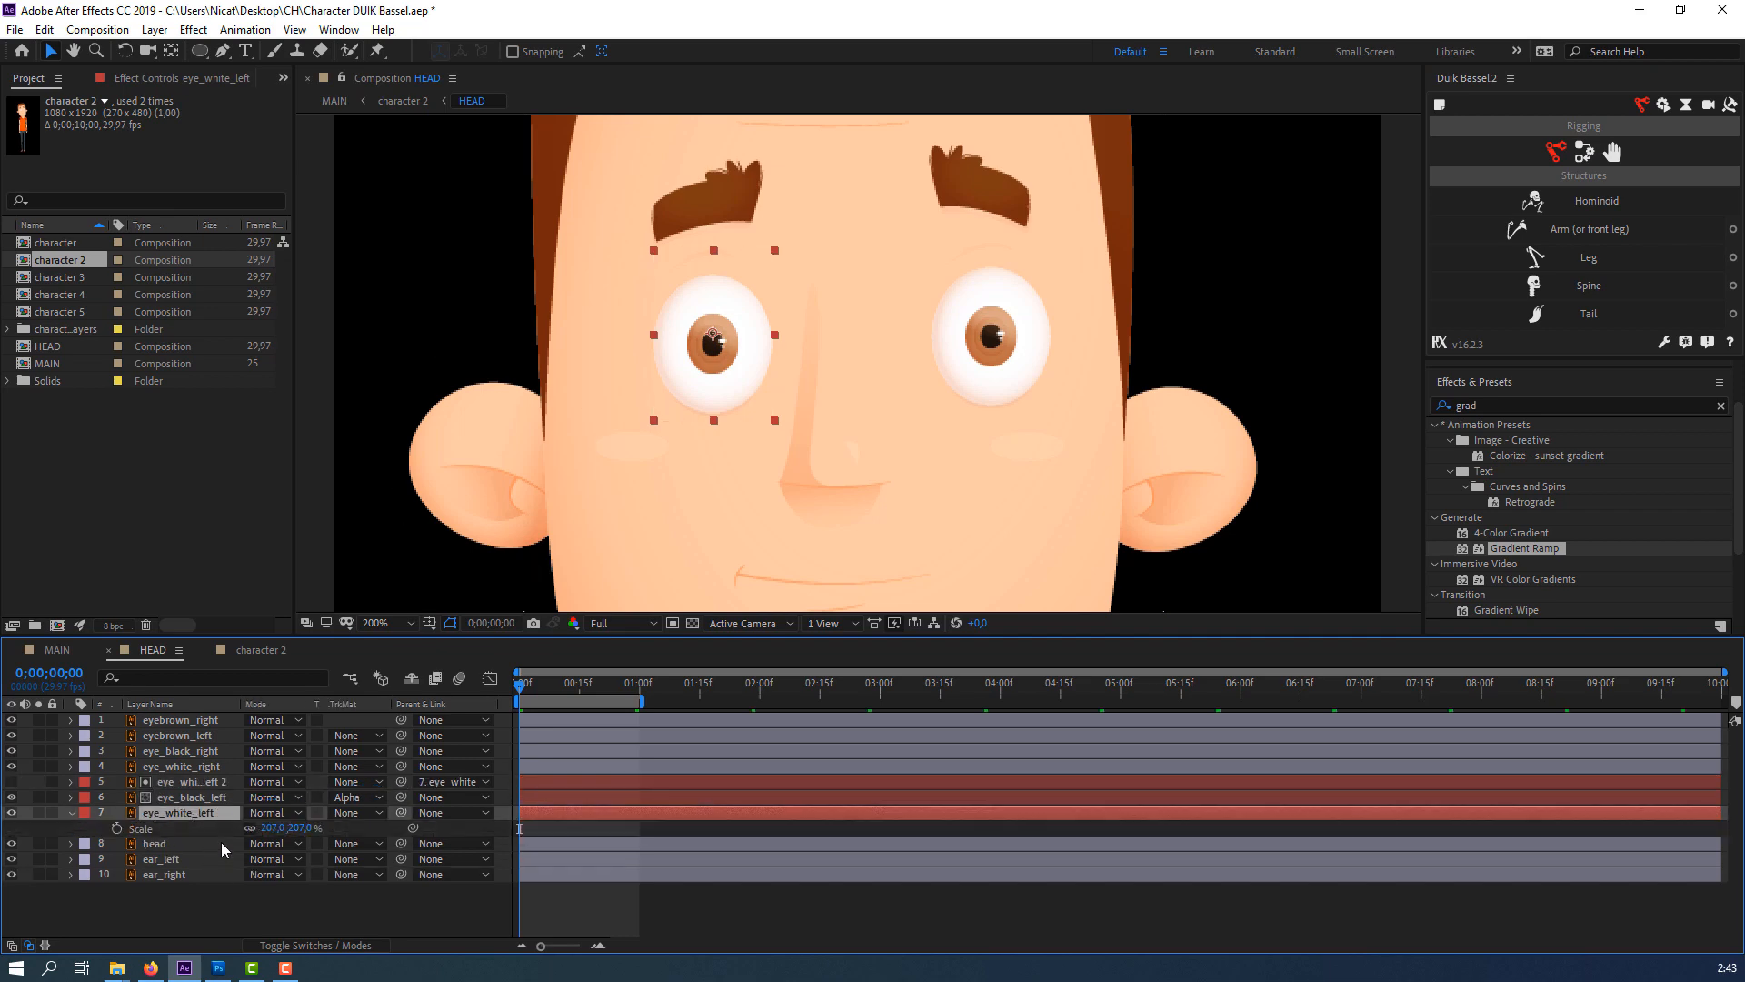
# Unlink eye_white_left's scale proportions, try squashing its vertical scale to 50%, and undo the squash.
pyautogui.click(185, 784)
pyautogui.press('s')
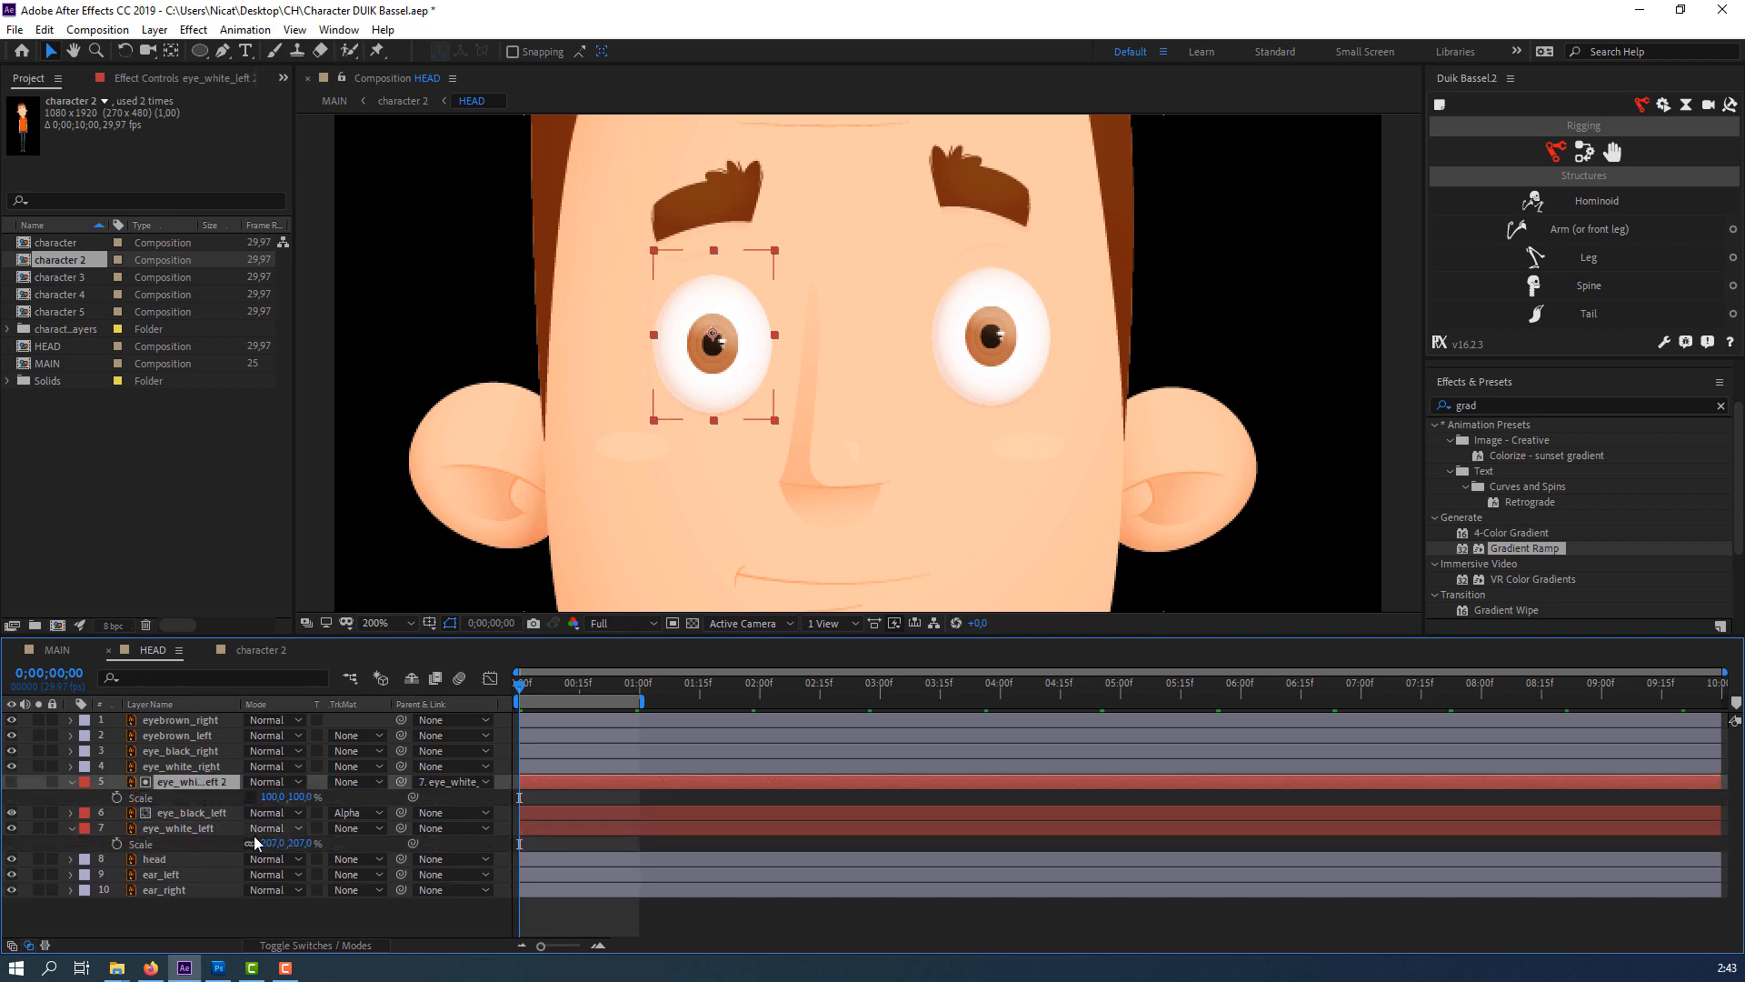
pyautogui.click(71, 782)
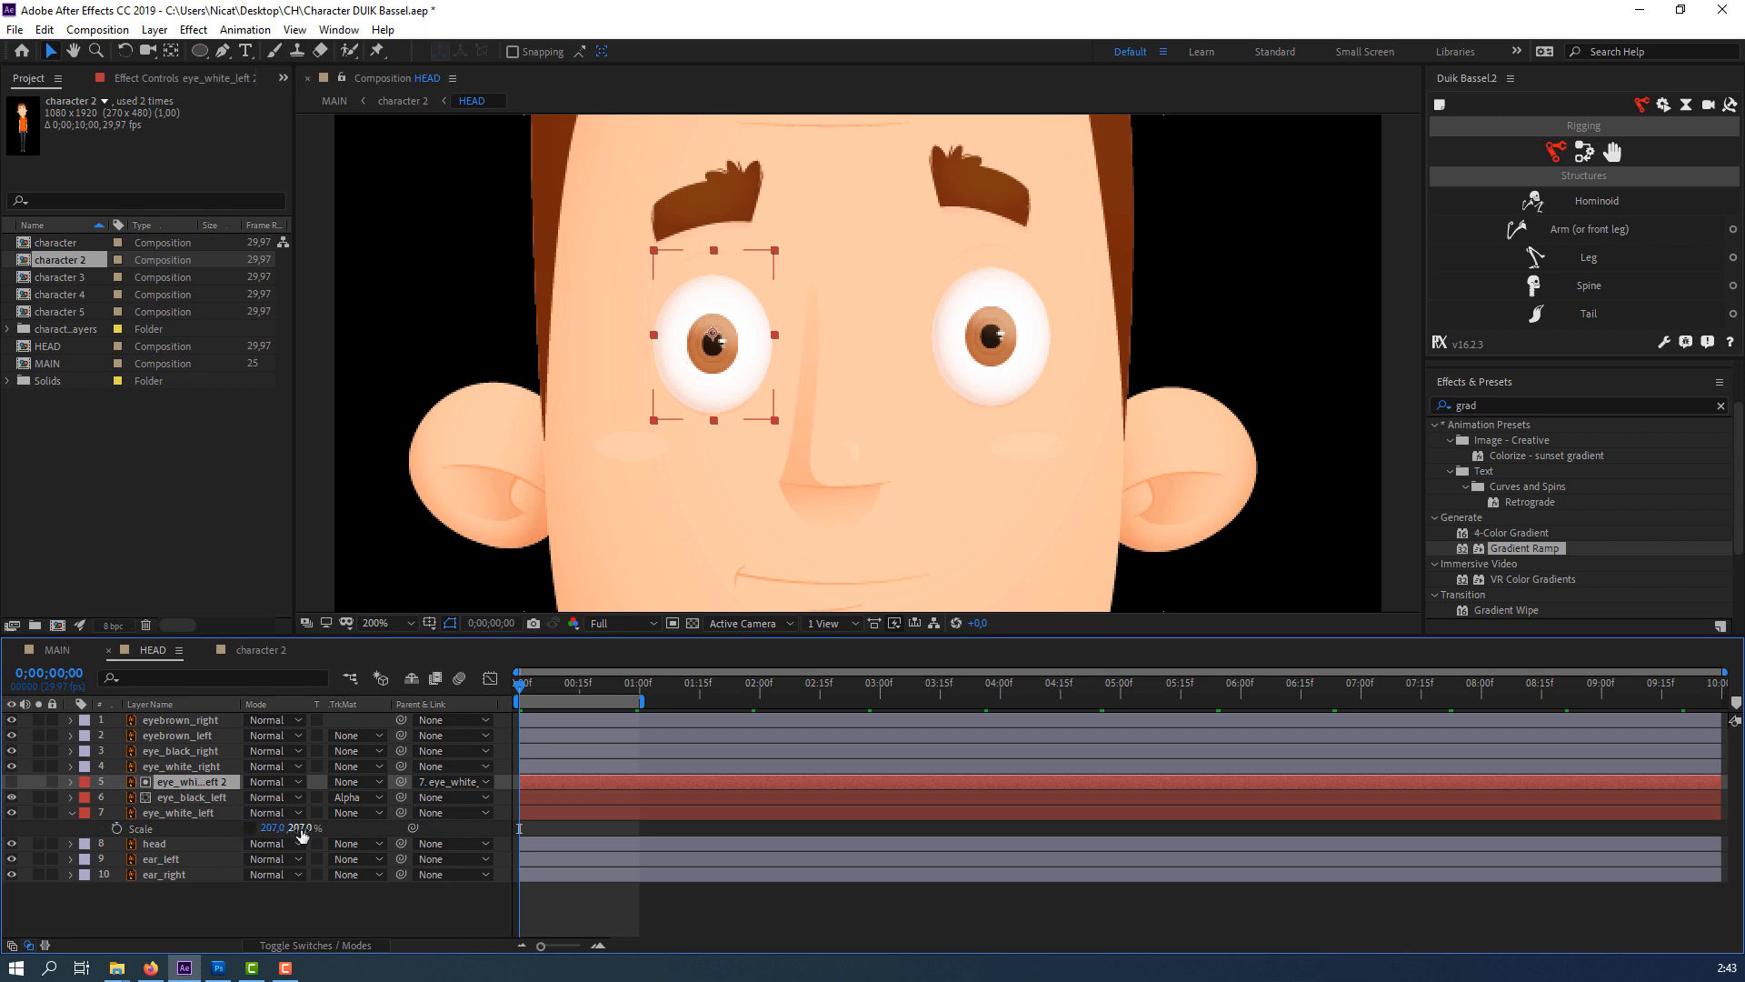
pyautogui.moveTo(302, 833); pyautogui.dragTo(148, 812)
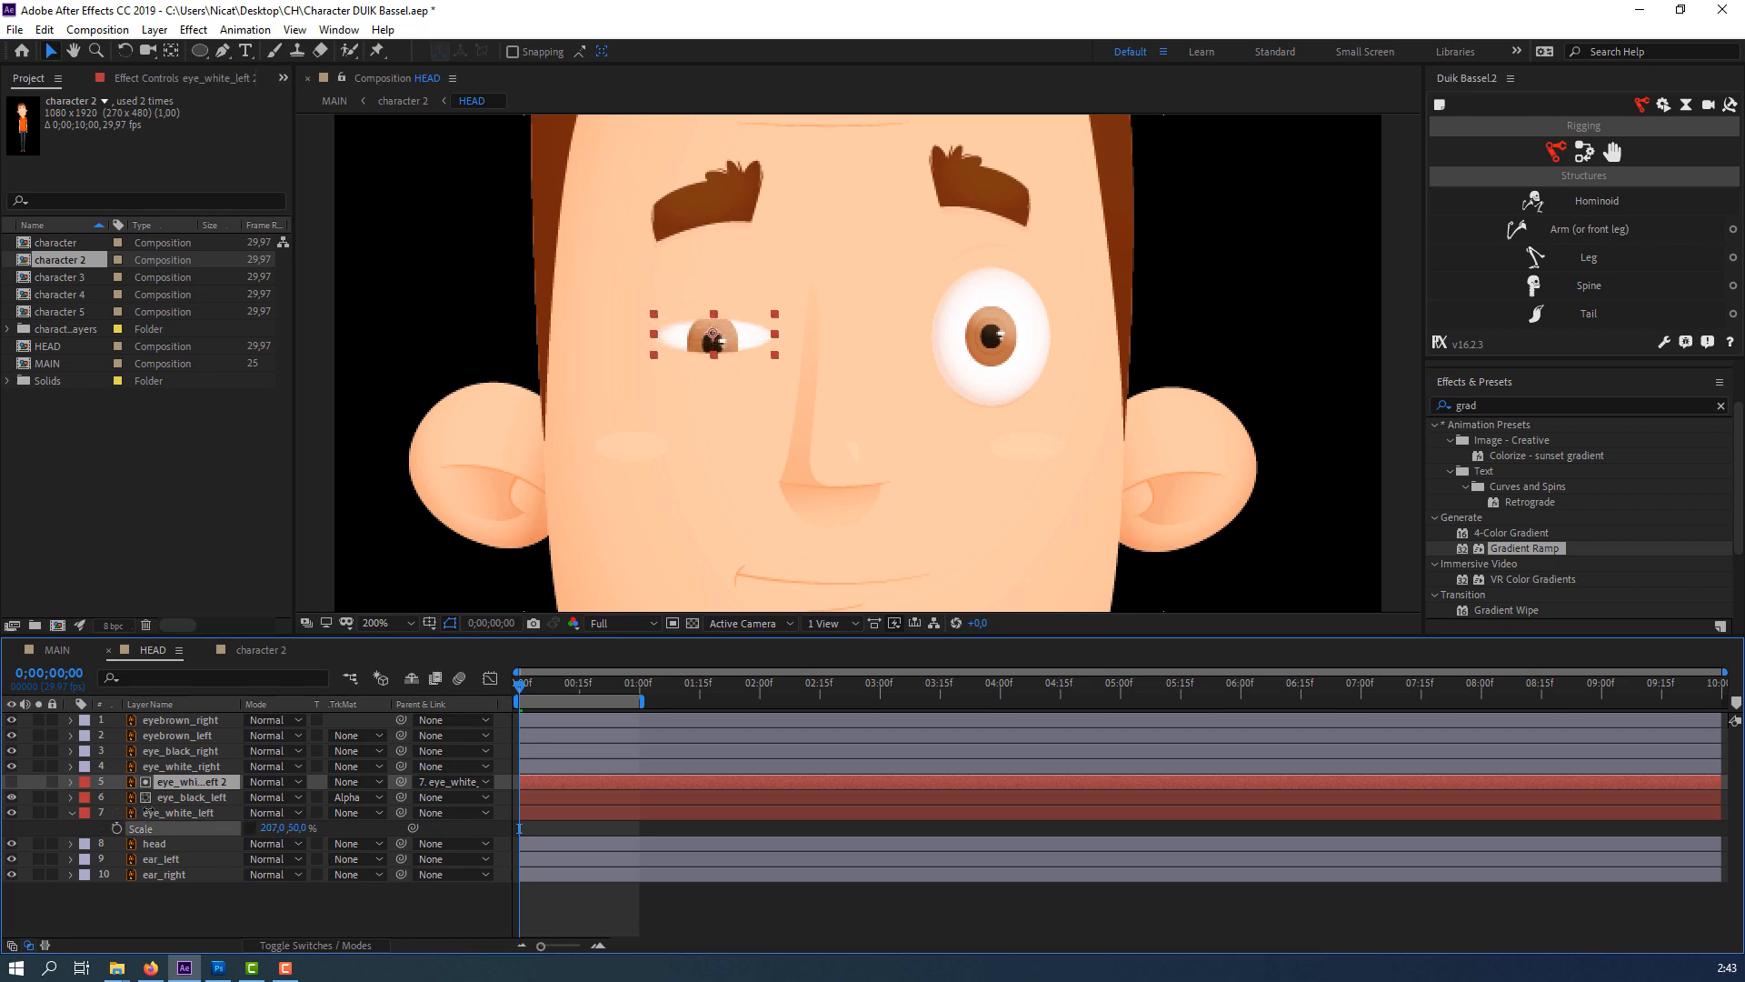
pyautogui.hotkey('ctrl', 'z')
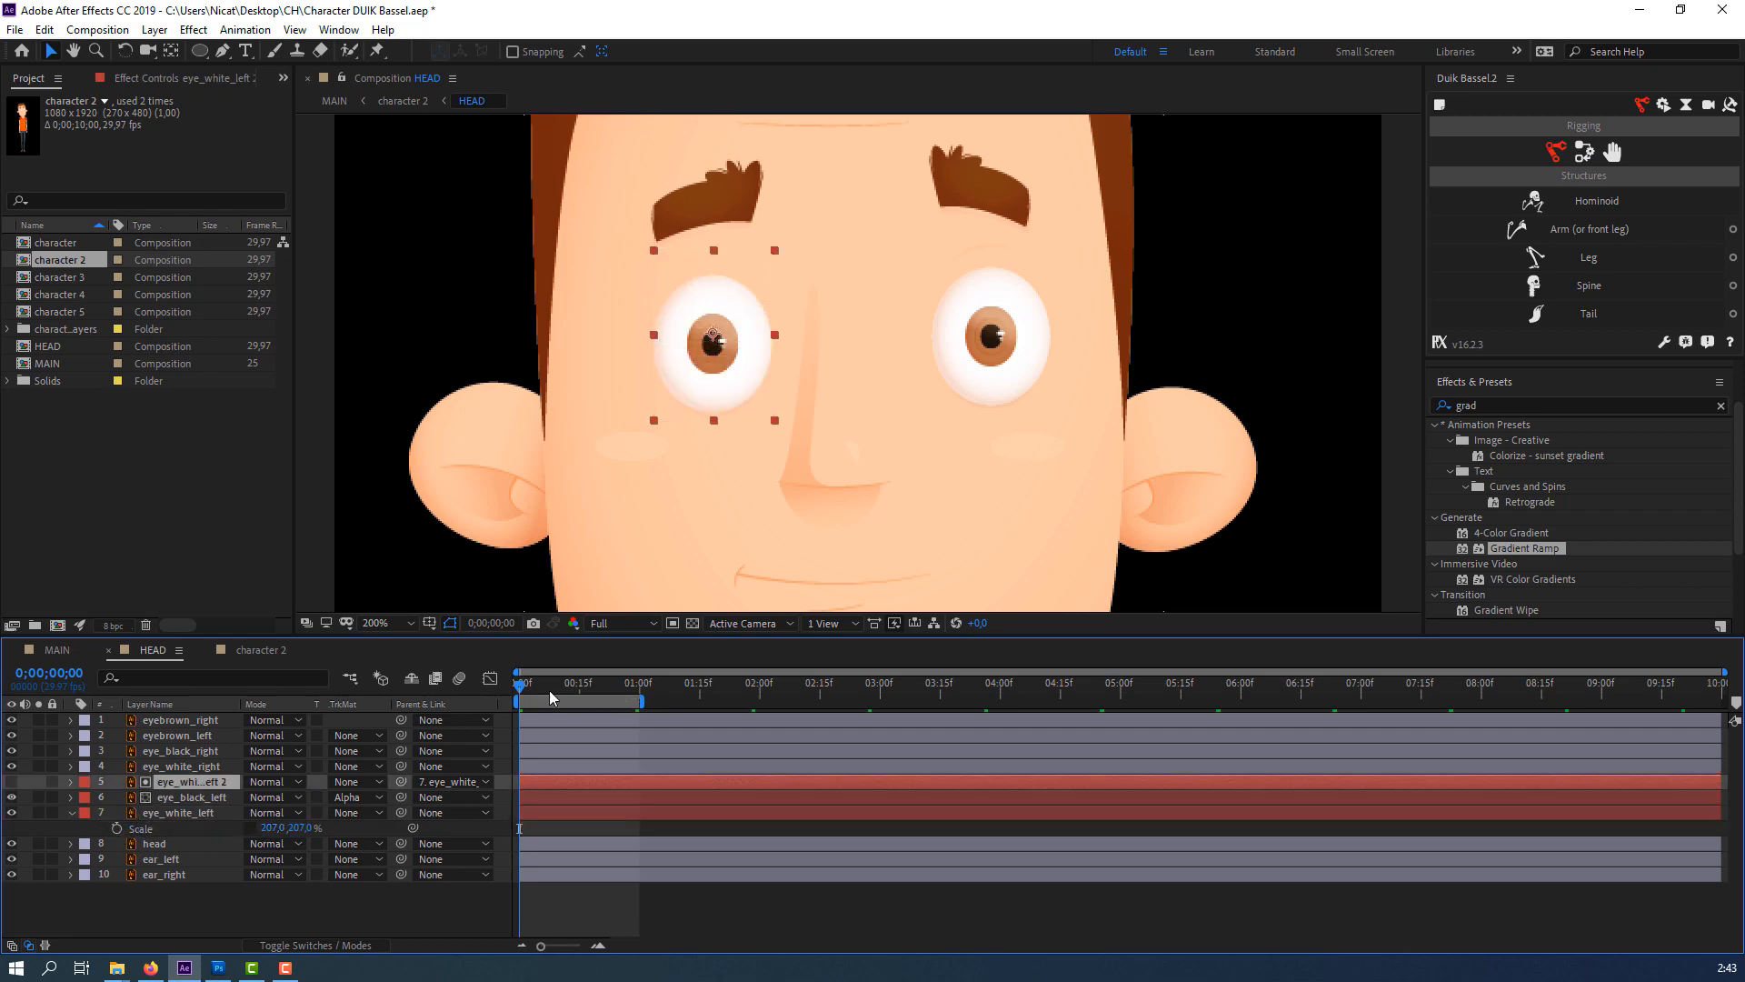
# Keyframe eye_white_left's open-eye scale at 0;00;00;03 and set its vertical scale to 15% at 0;00;00;08.
pyautogui.moveTo(520, 689); pyautogui.dragTo(531, 689)
pyautogui.click(116, 828)
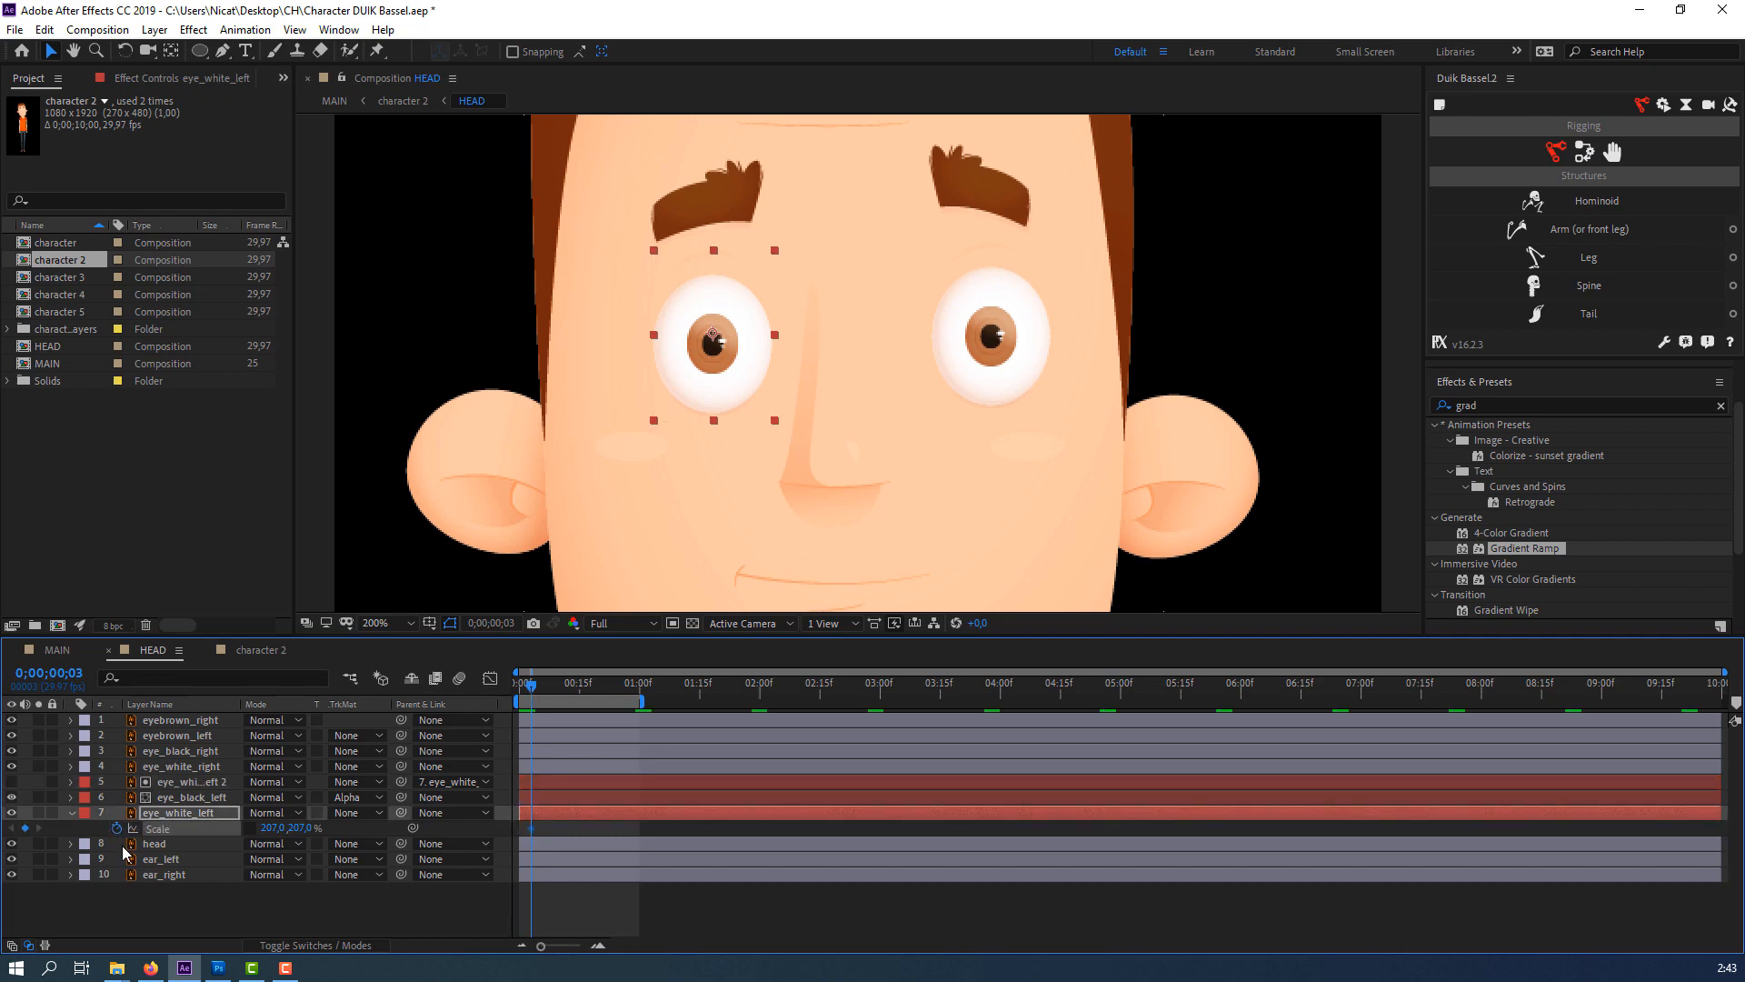
pyautogui.press('pagedown')
pyautogui.press('pagedown')
pyautogui.press('pagedown')
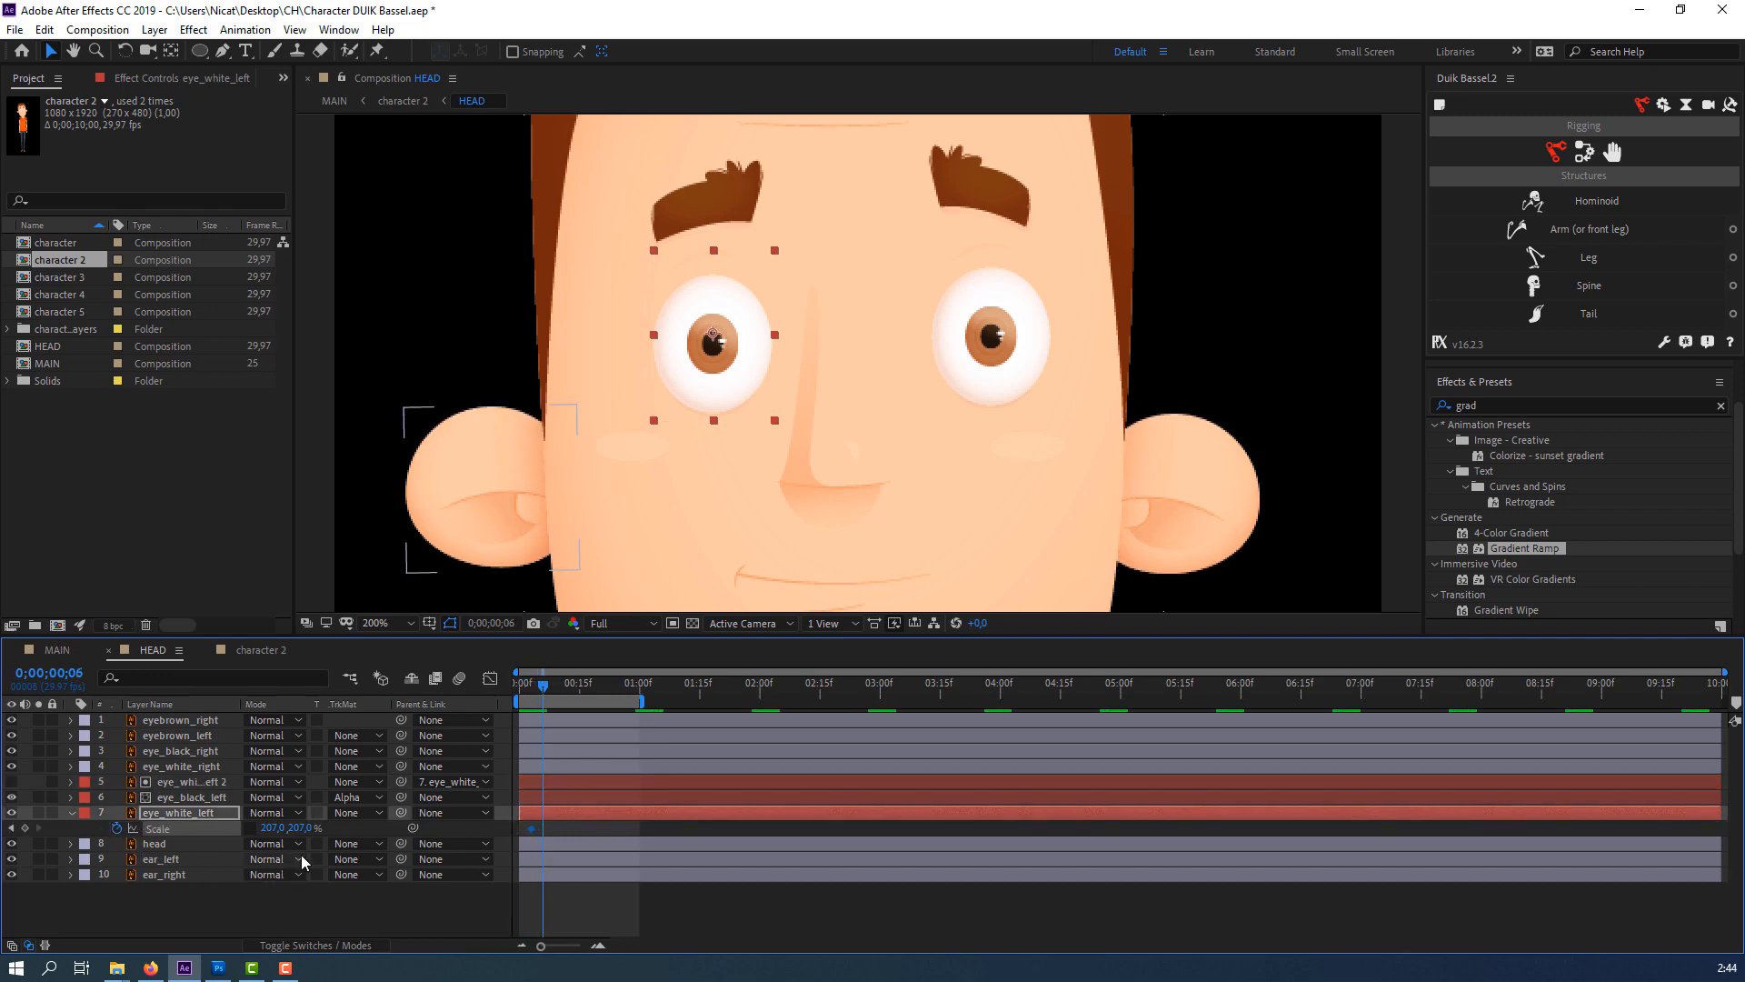
pyautogui.press('pagedown')
pyautogui.press('pagedown')
pyautogui.moveTo(300, 828); pyautogui.dragTo(117, 821)
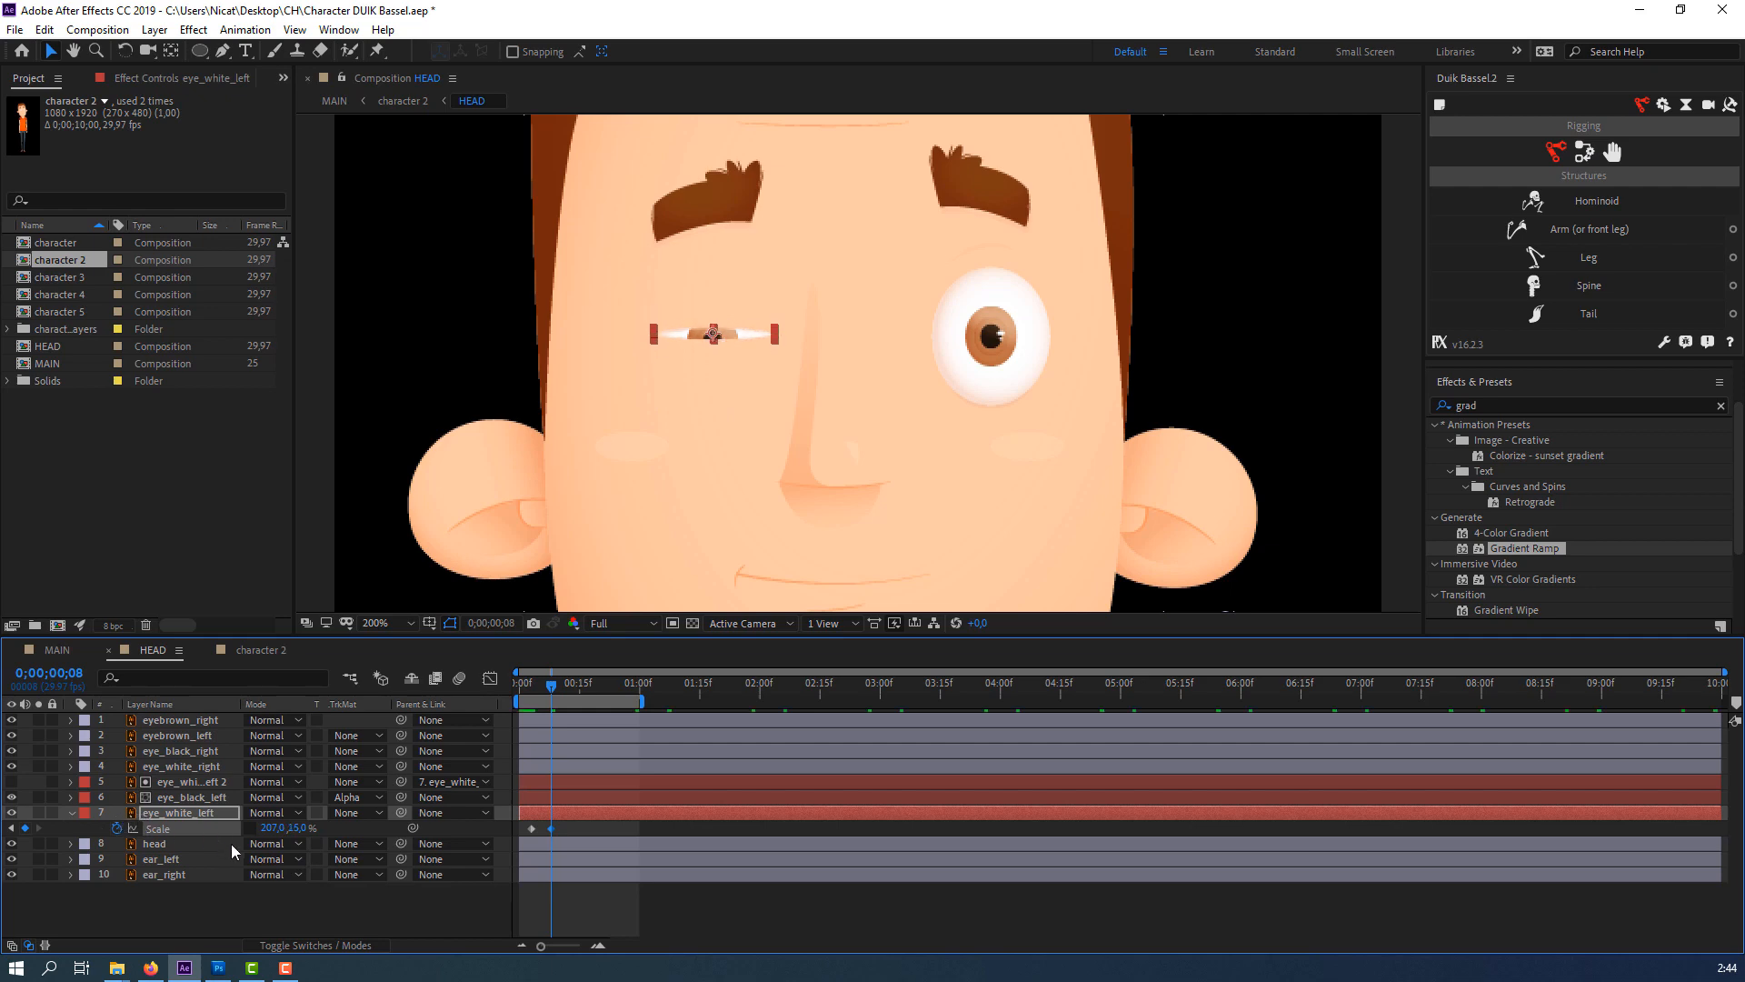
# Move eye_white_left's closed-eye scale keyframe to 0;00;00;07.
pyautogui.press('pagedown')
pyautogui.press('pagedown')
pyautogui.press('pagedown')
pyautogui.press('pagedown')
pyautogui.press('pagedown')
pyautogui.moveTo(571, 687); pyautogui.dragTo(529, 689)
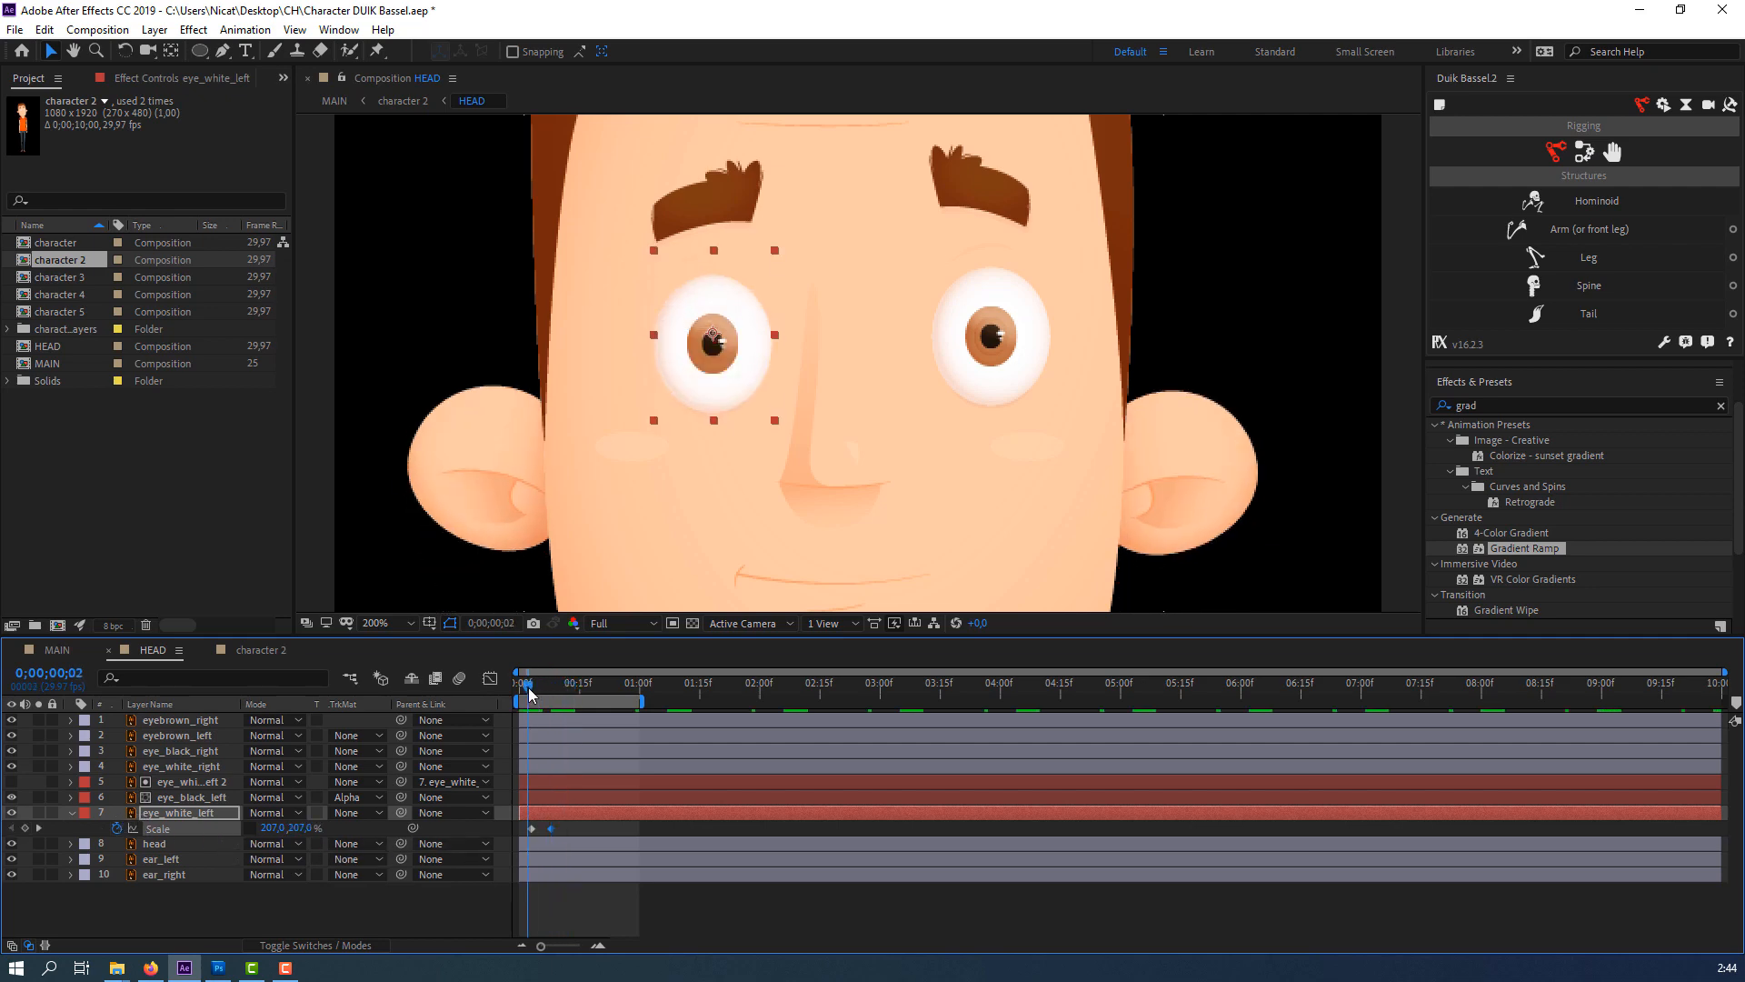
pyautogui.press('pagedown')
pyautogui.press('pagedown')
pyautogui.press('pagedown')
pyautogui.press('pagedown')
pyautogui.press('pagedown')
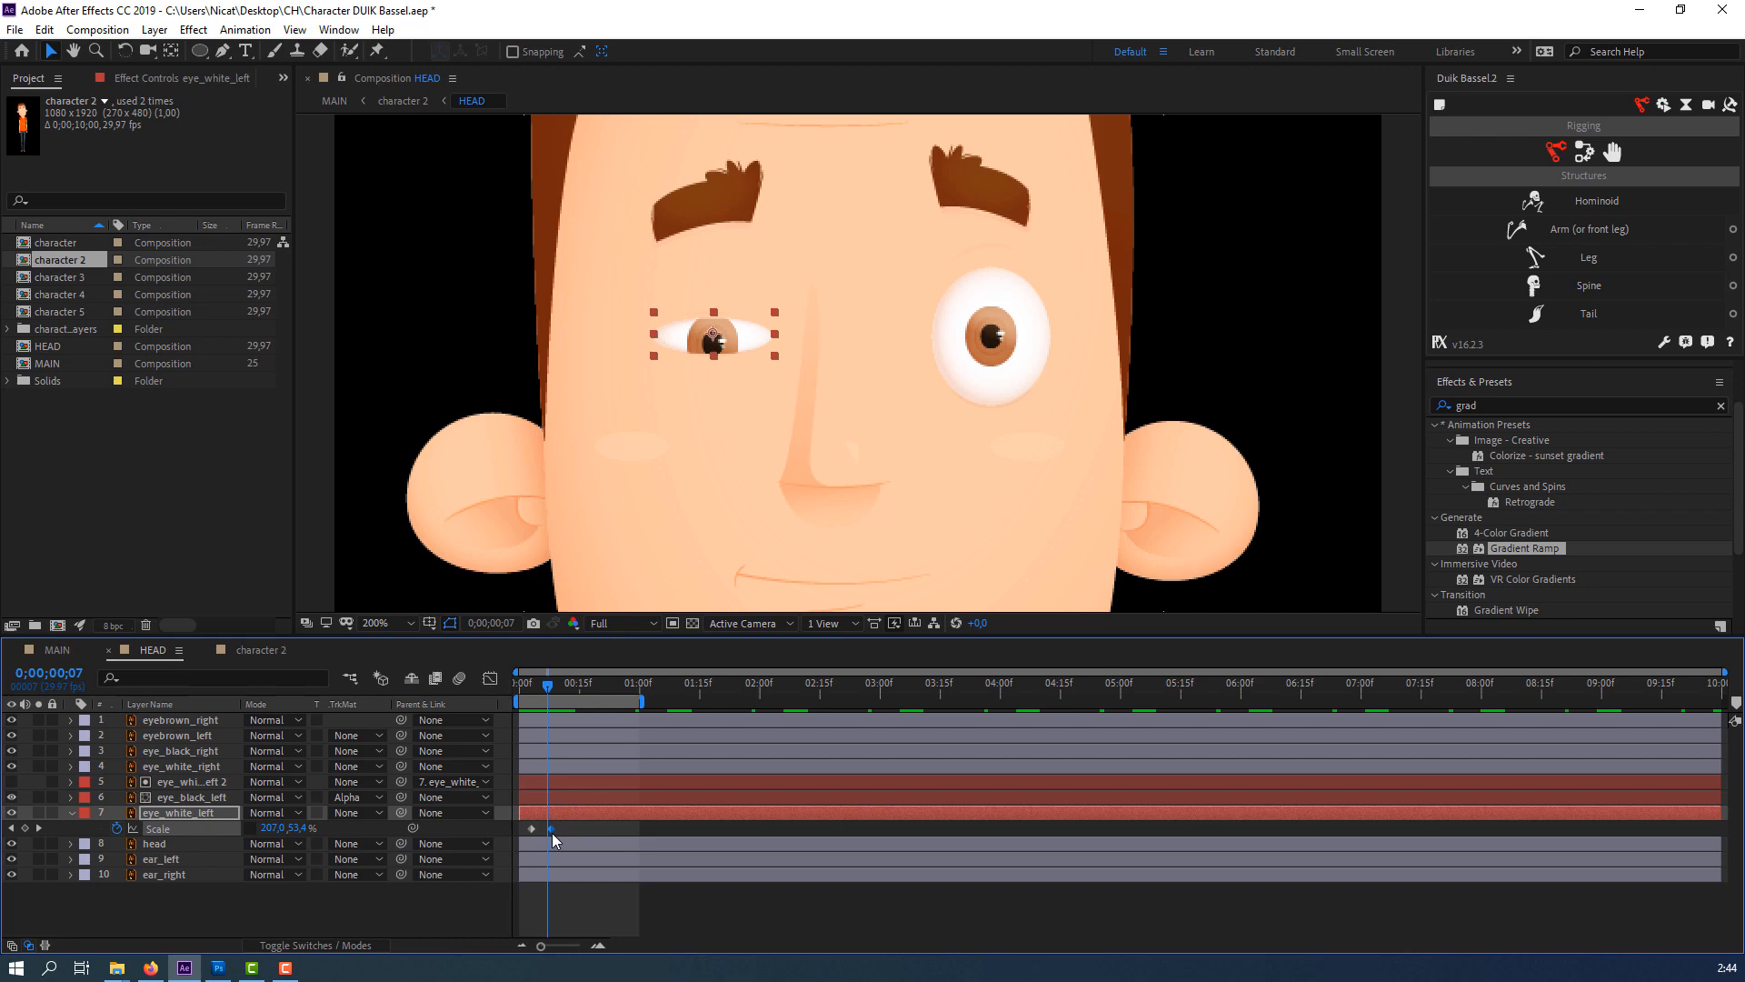
pyautogui.moveTo(552, 830); pyautogui.dragTo(548, 830)
# Copy eye_white_left's open-eye scale keyframe to 0;00;00;11 and preview the blink.
pyautogui.press('pagedown')
pyautogui.press('pagedown')
pyautogui.press('pagedown')
pyautogui.press('pagedown')
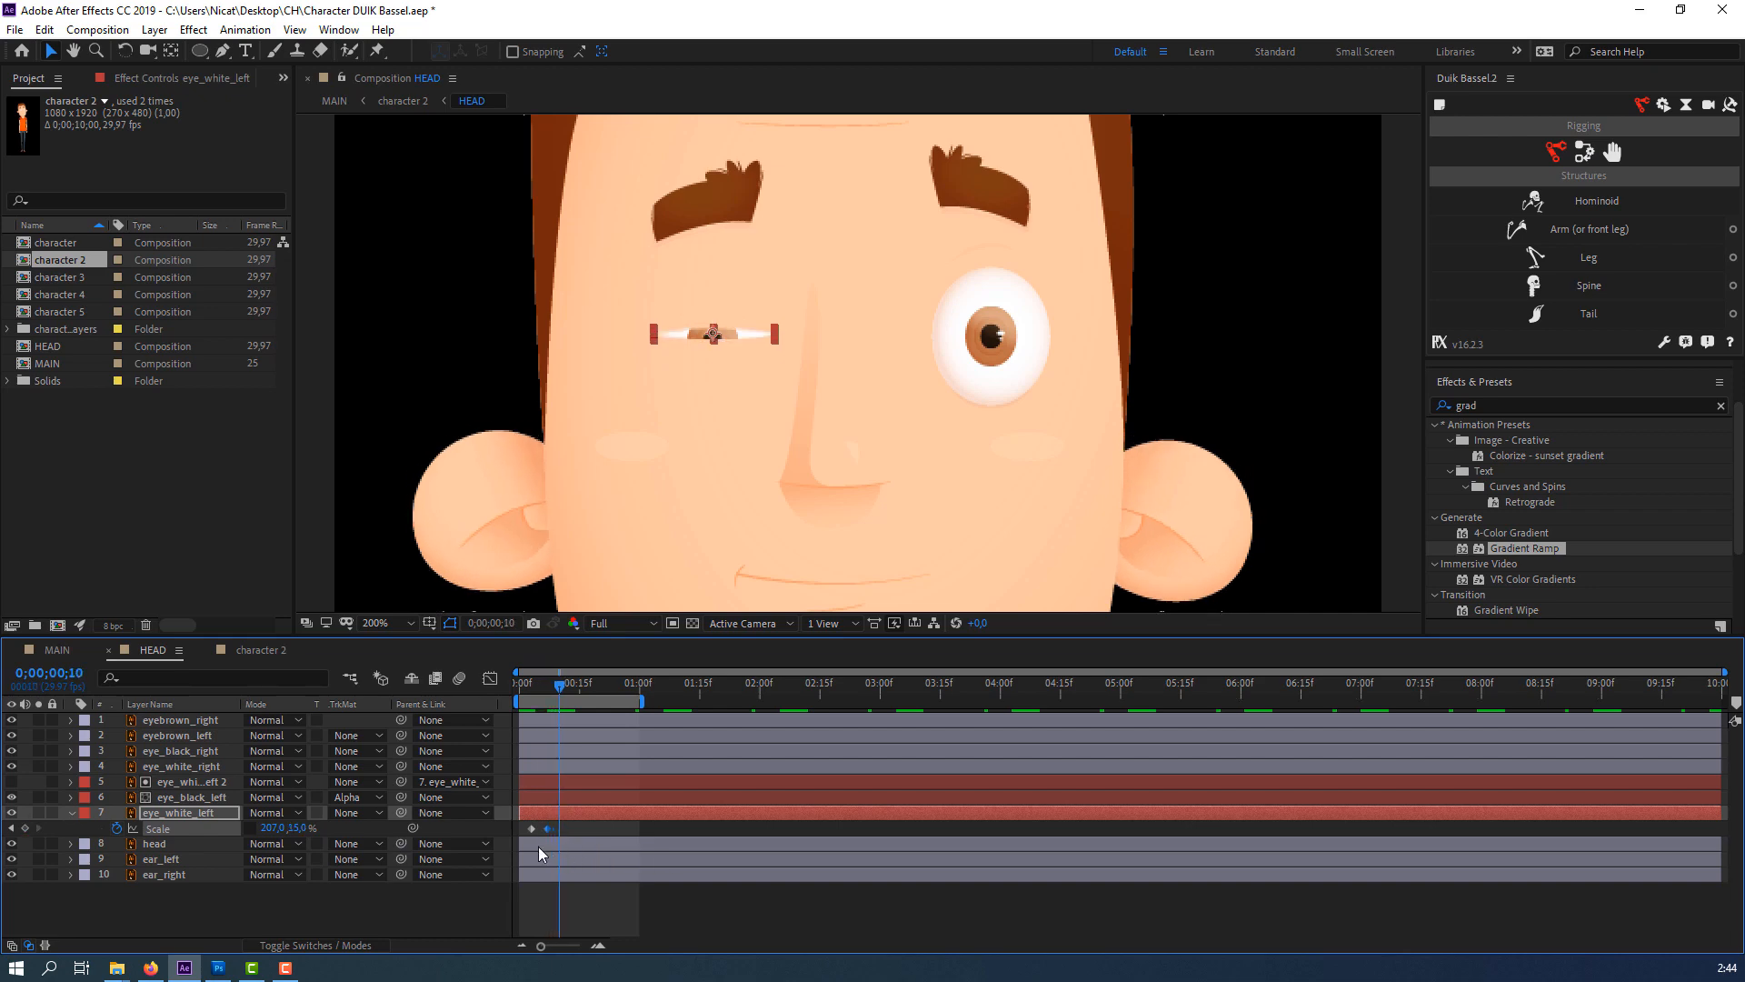
pyautogui.hotkey('ctrl', 'c')
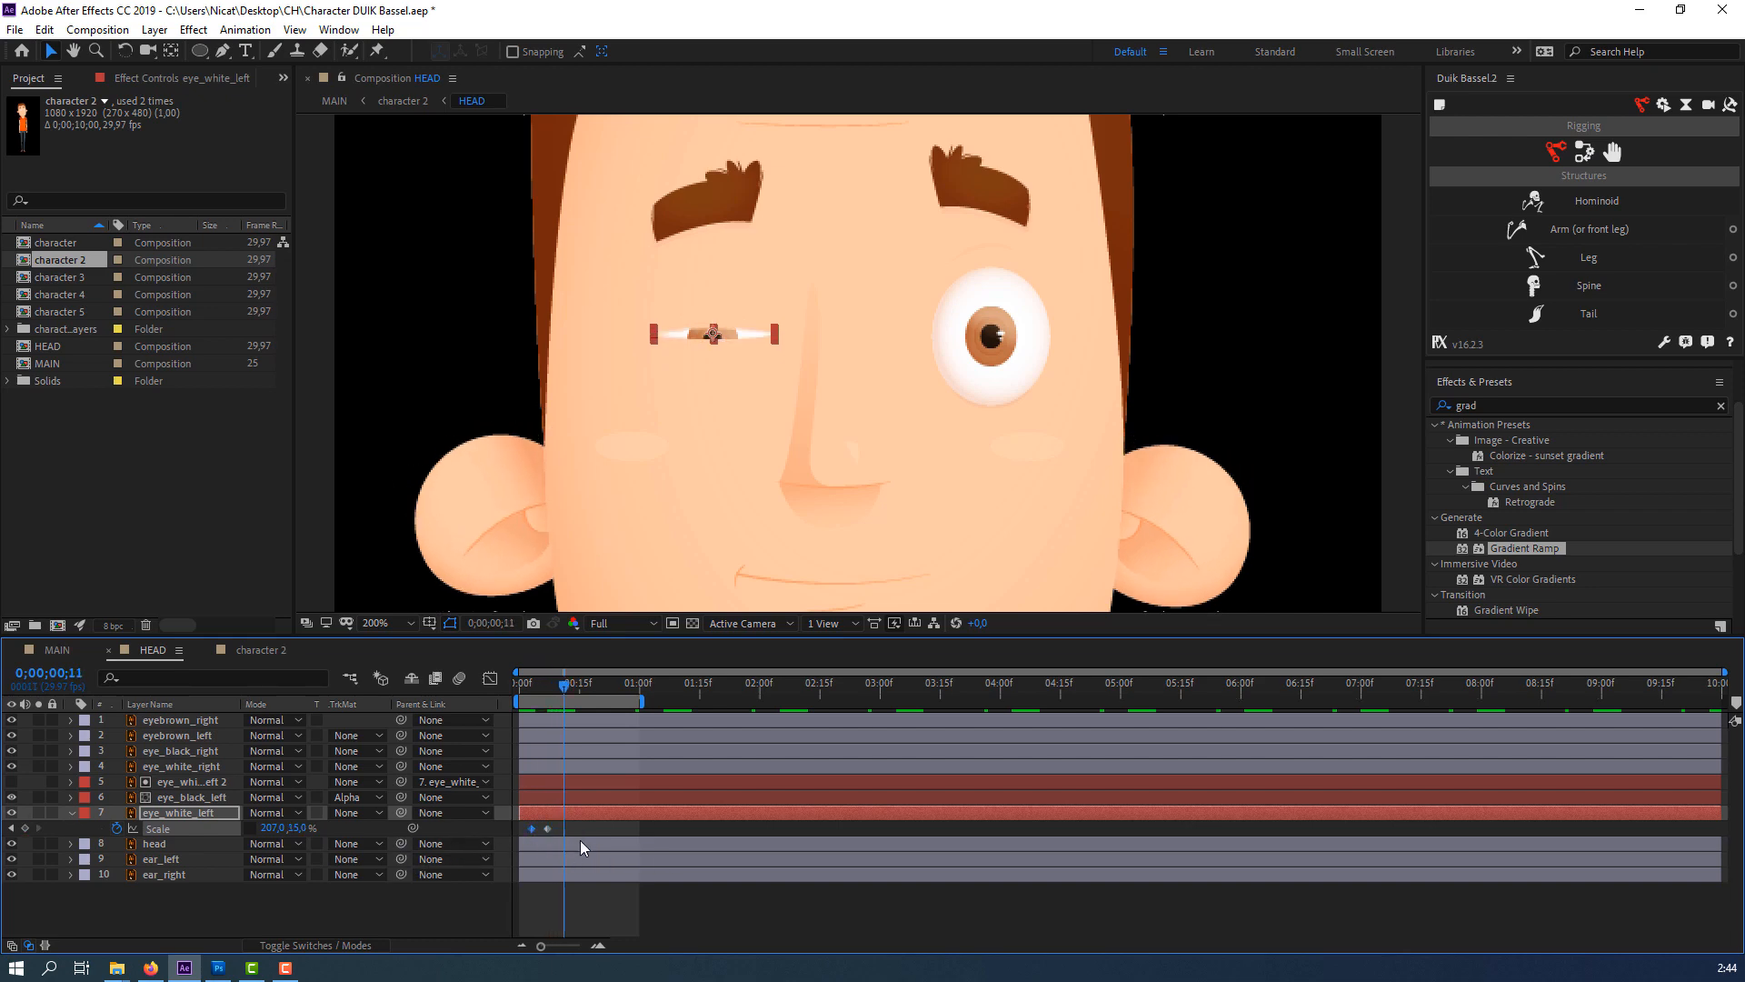
pyautogui.hotkey('ctrl', 'v')
pyautogui.press('space')
pyautogui.press('space')
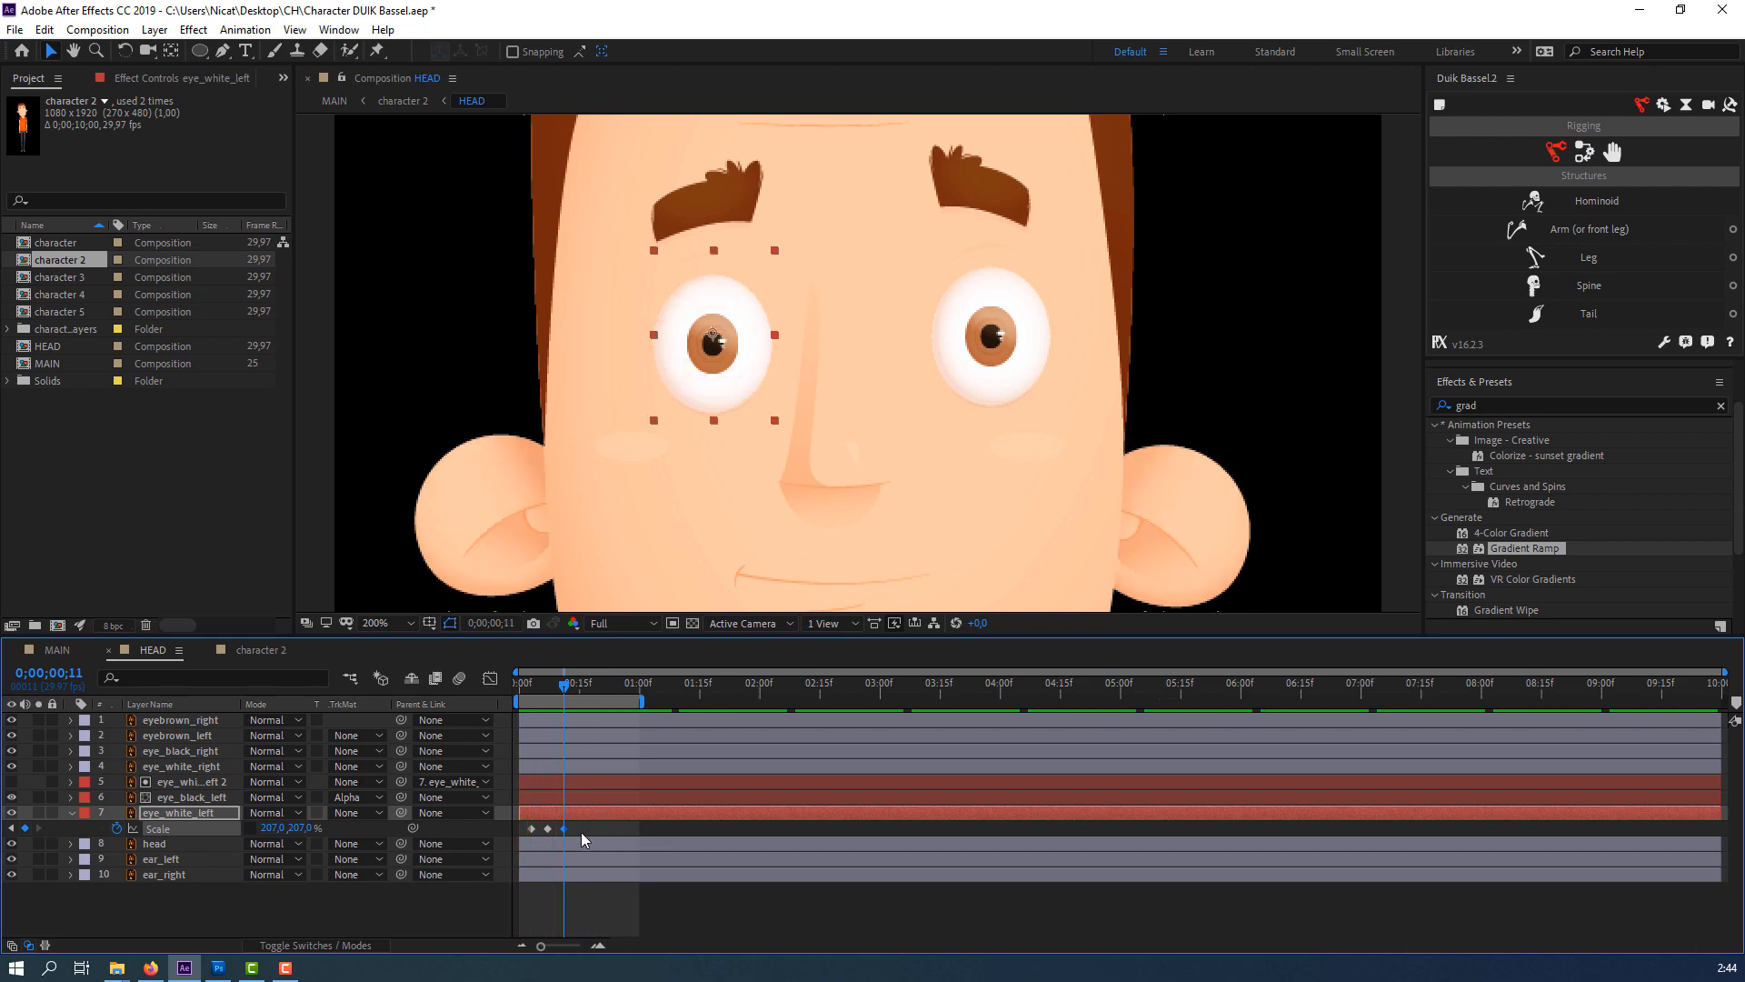
# Stretch the blink keyframes so the last sits at 0;00;00;20, apply Easy Ease to all three, and preview HEAD.
pyautogui.moveTo(566, 830); pyautogui.dragTo(602, 831)
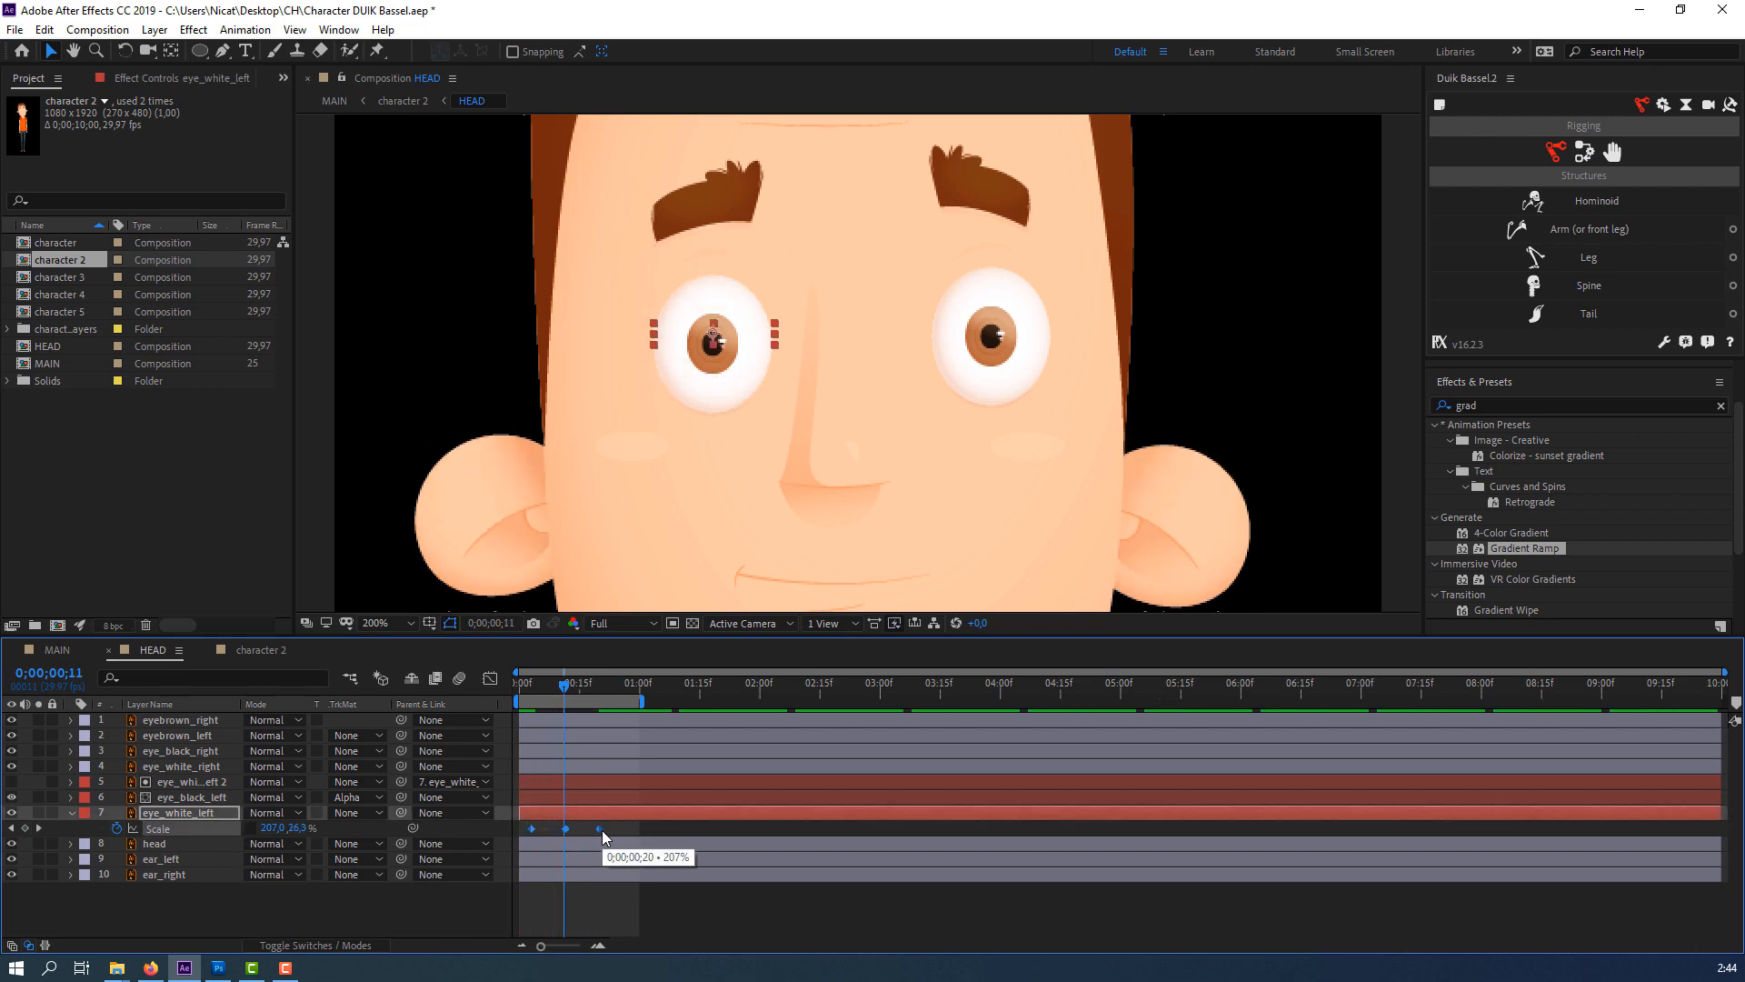
pyautogui.rightClick(599, 831)
pyautogui.moveTo(661, 817)
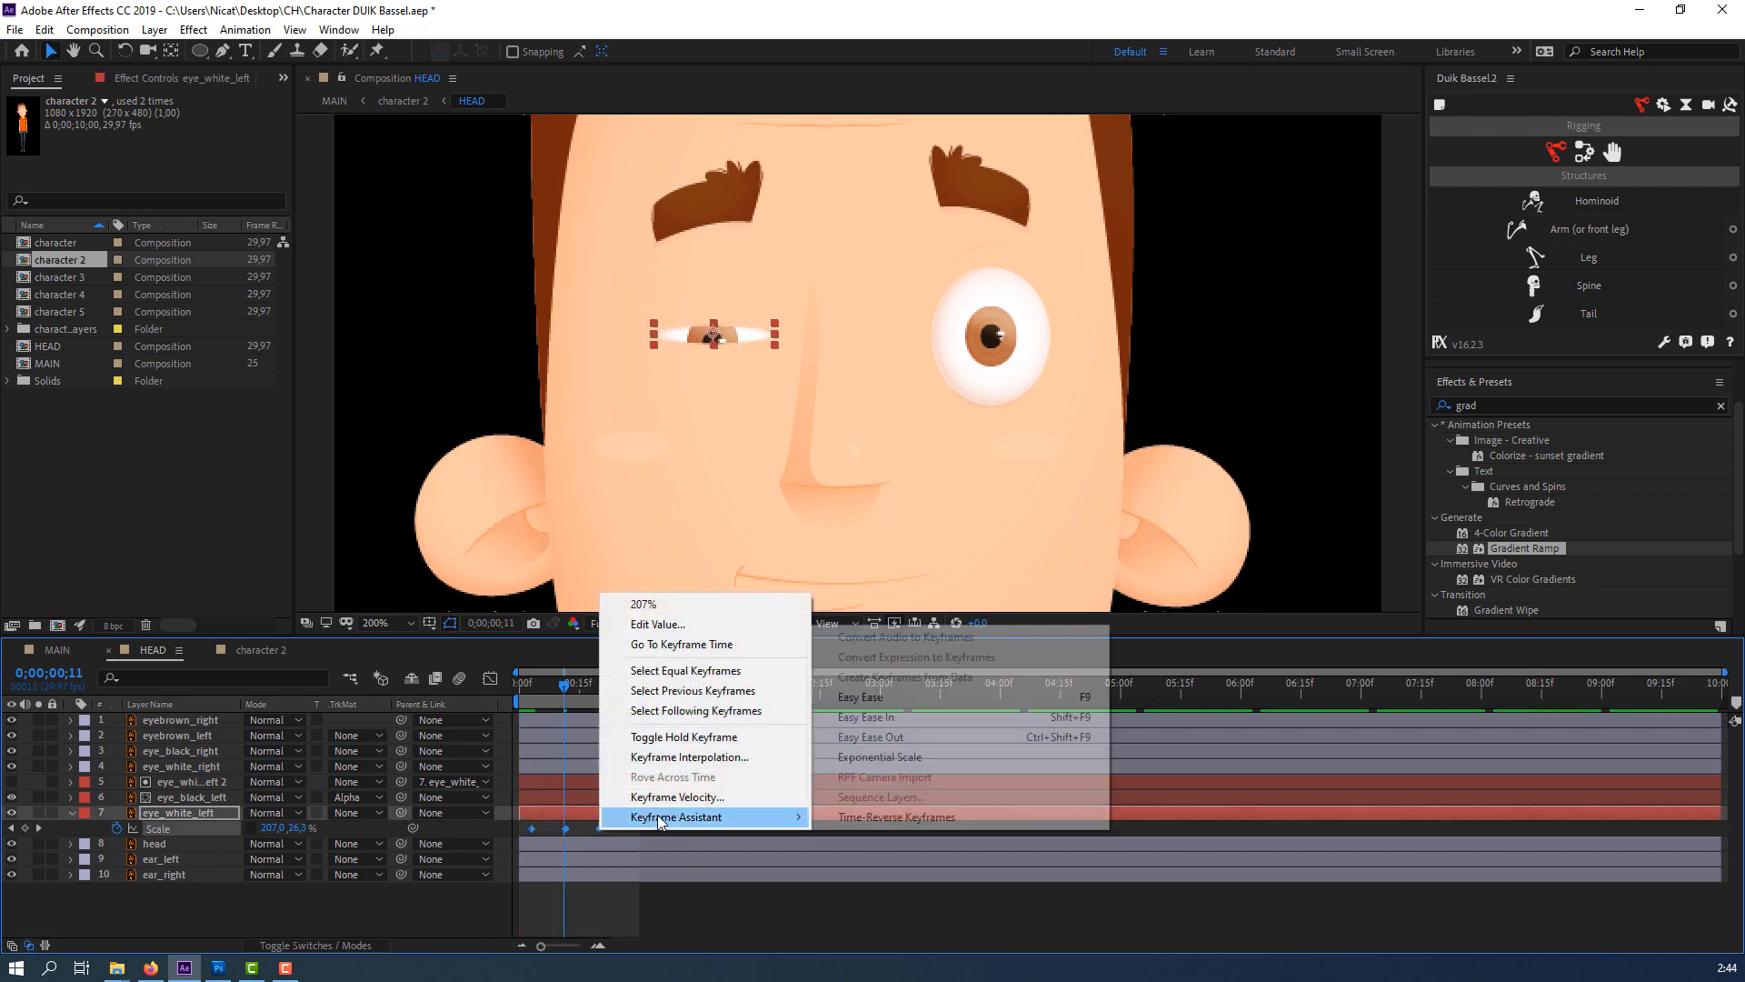
pyautogui.click(862, 697)
pyautogui.scroll(-2, 606, 451)
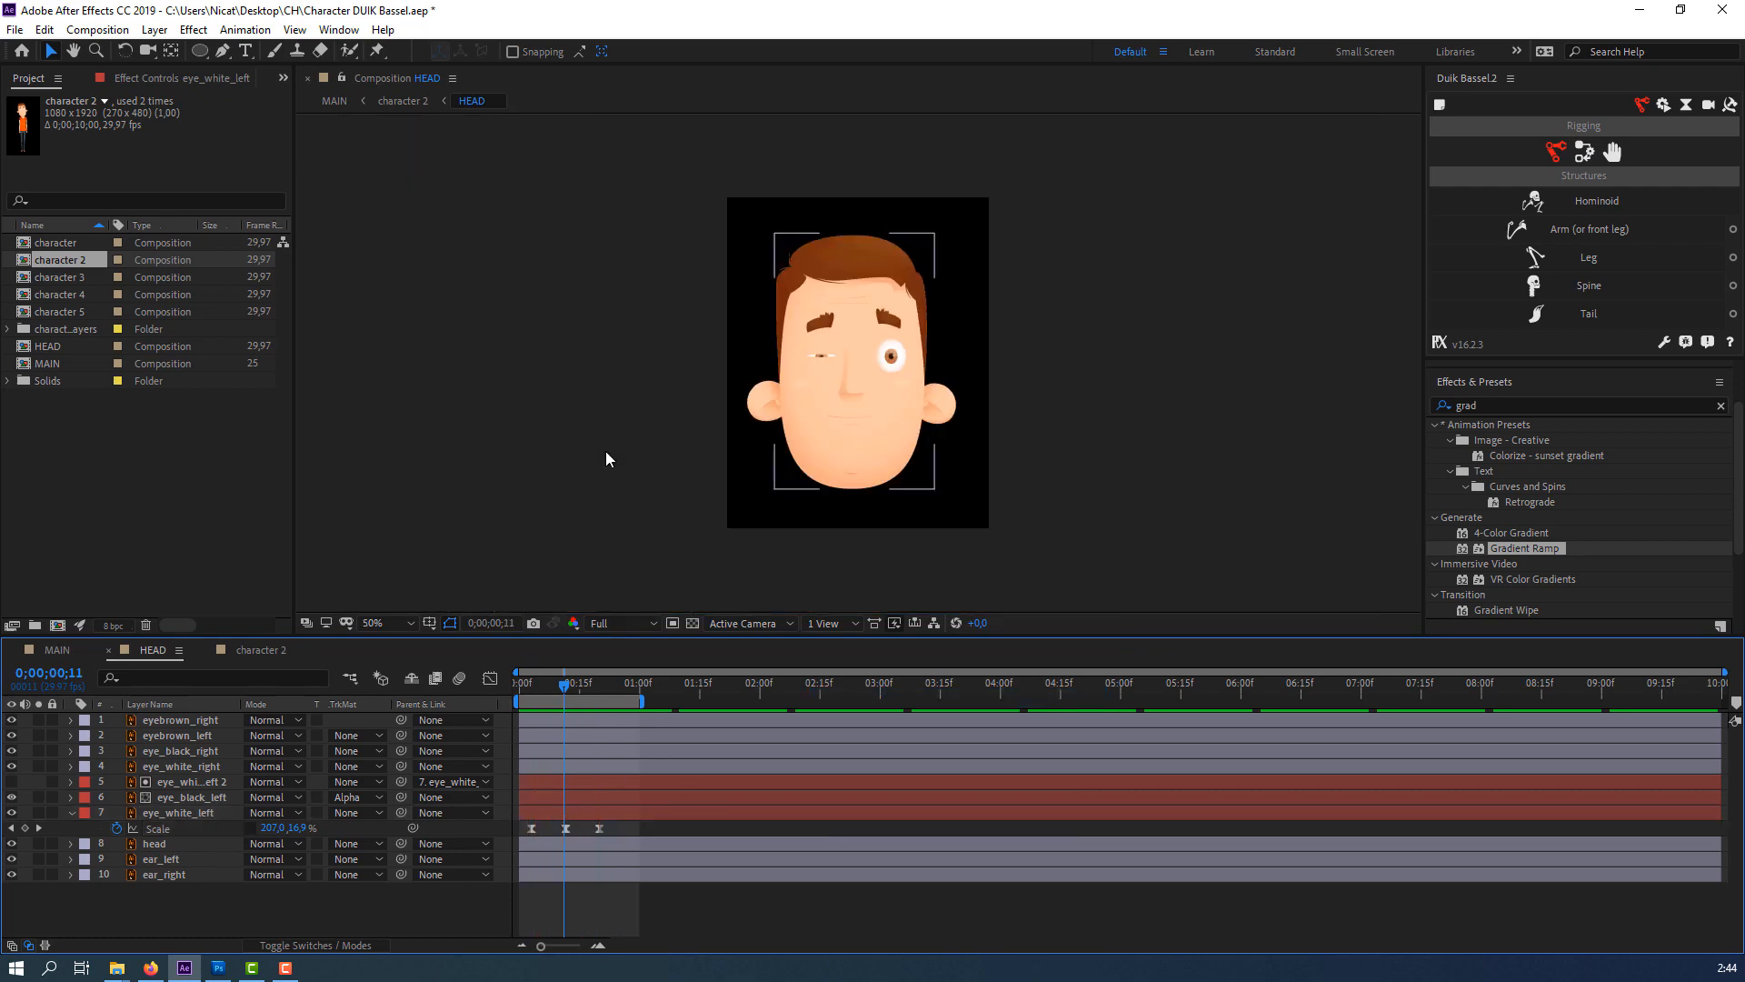
pyautogui.press('space')
pyautogui.press('space')
# Compress the spacing of eye_white_left's three scale keyframes for a quicker blink and play it back.
pyautogui.moveTo(620, 833); pyautogui.dragTo(524, 824)
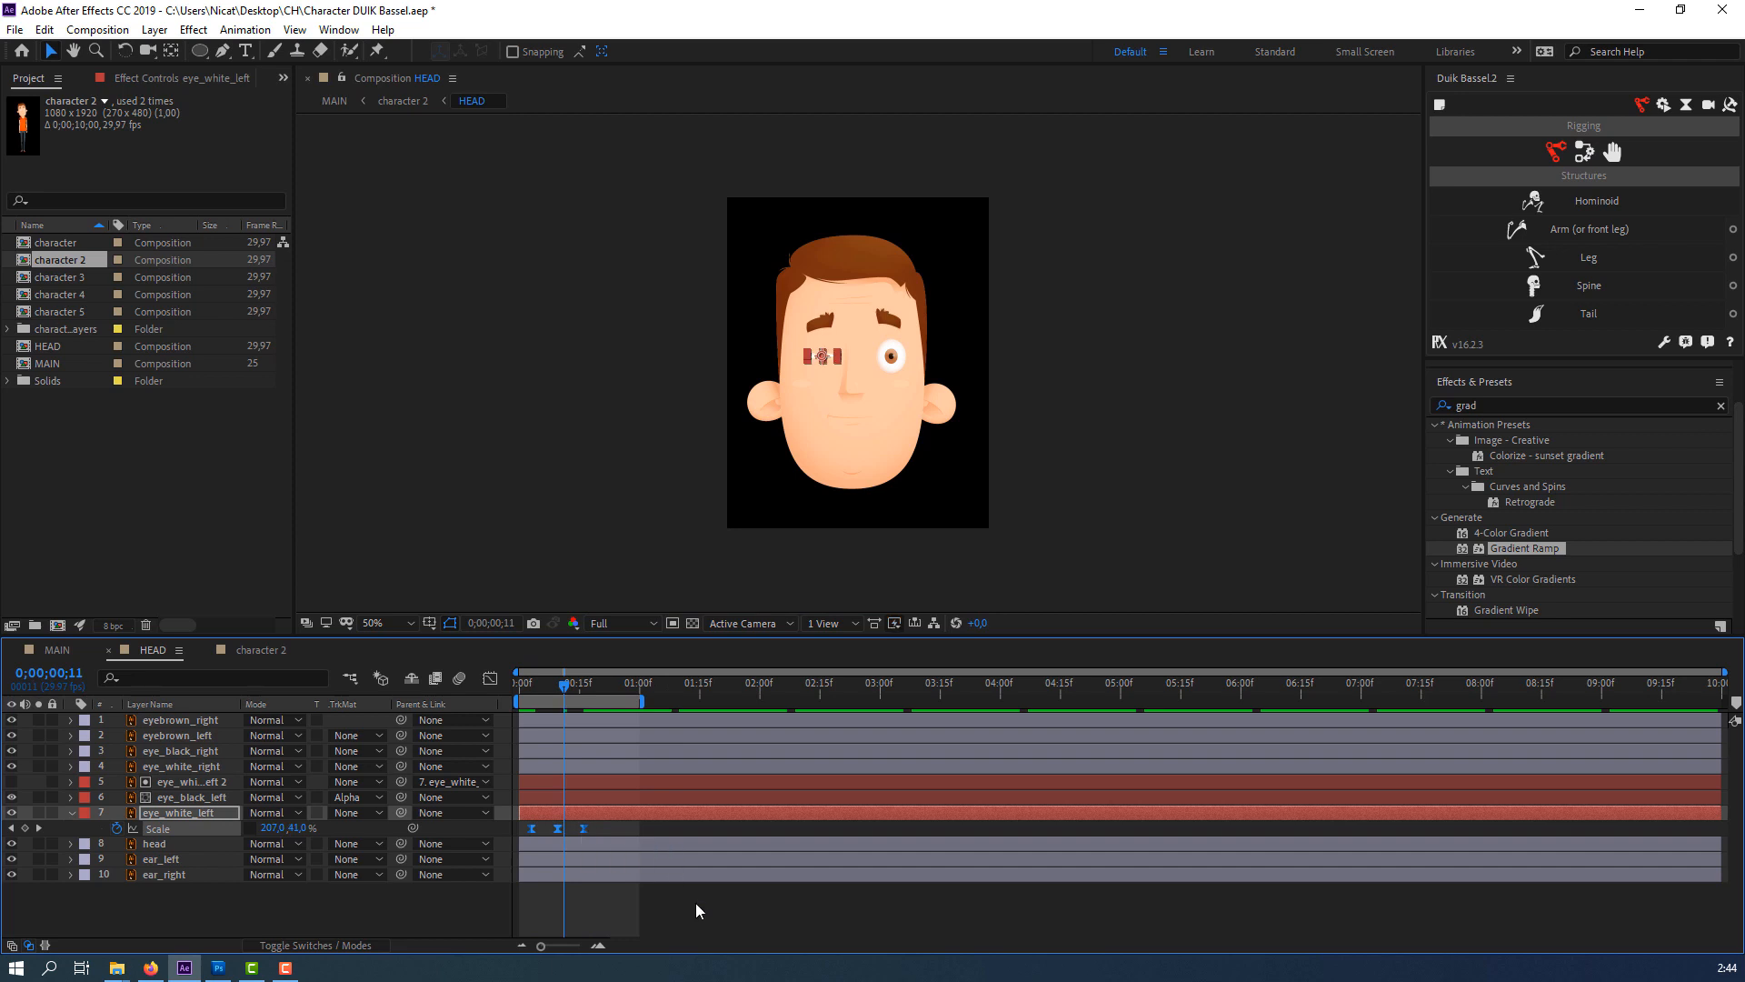
pyautogui.click(718, 908)
pyautogui.press('space')
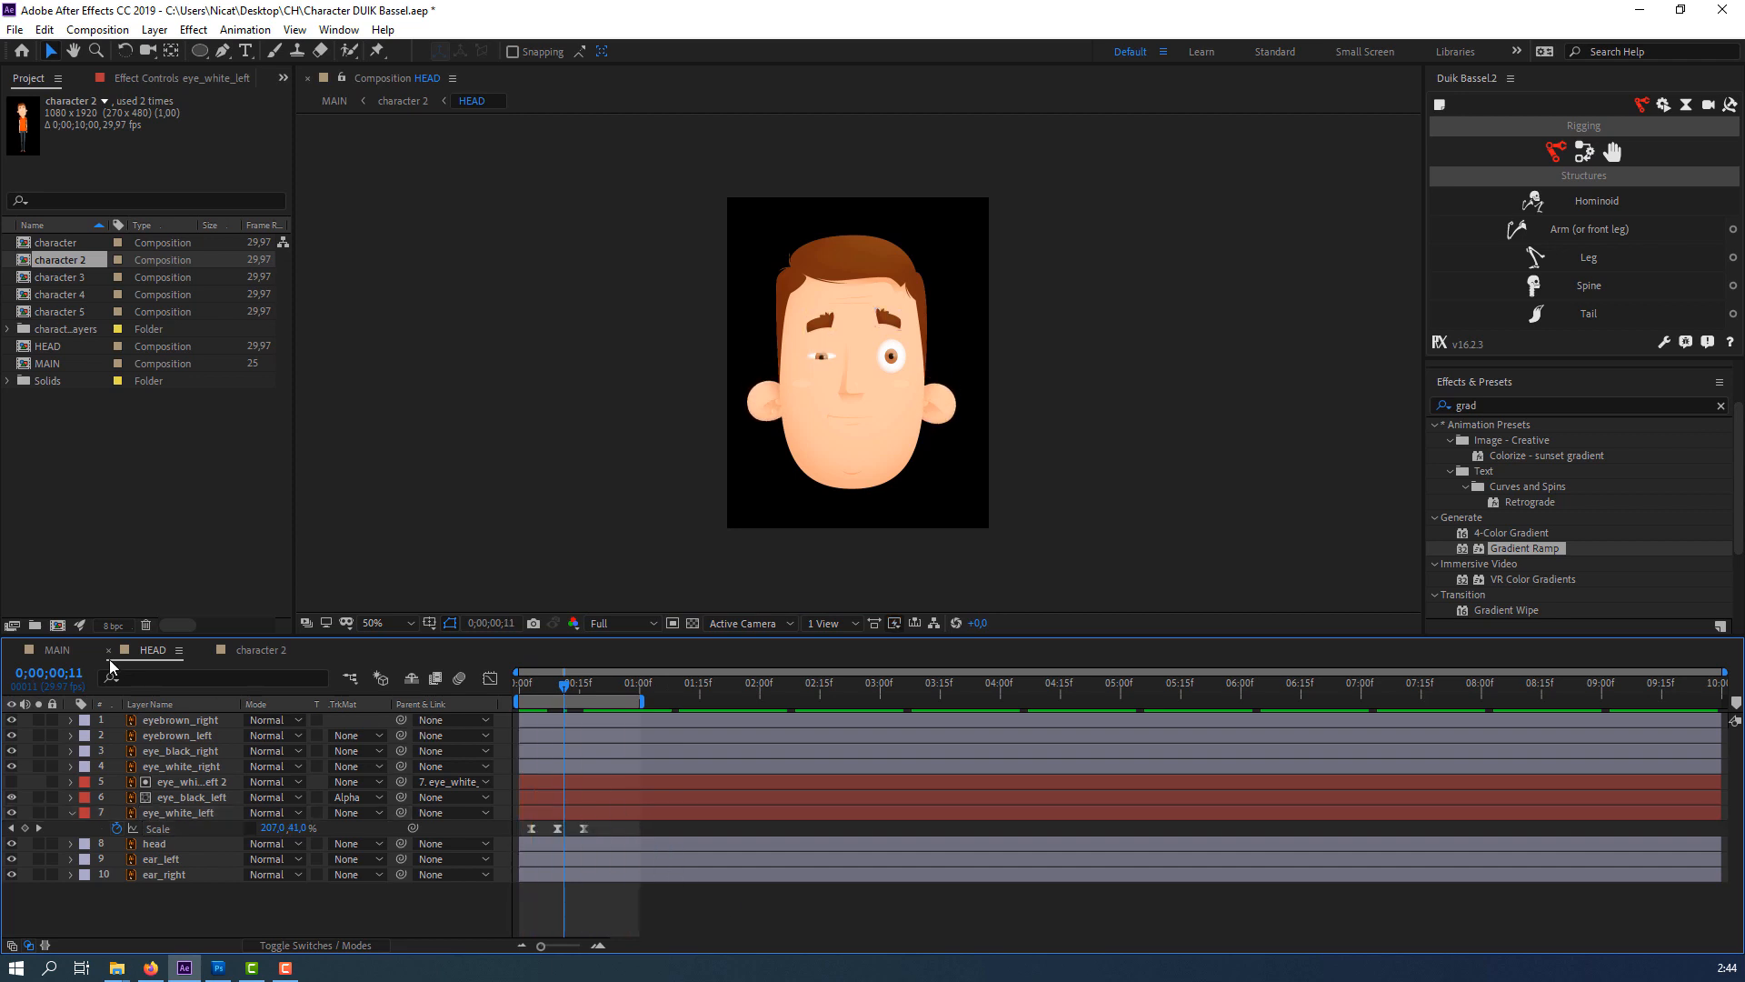
# Review the blink in MAIN, check the body's position keyframes in character 2, and return to HEAD.
pyautogui.click(57, 650)
pyautogui.moveTo(544, 688); pyautogui.dragTo(586, 689)
pyautogui.press('space')
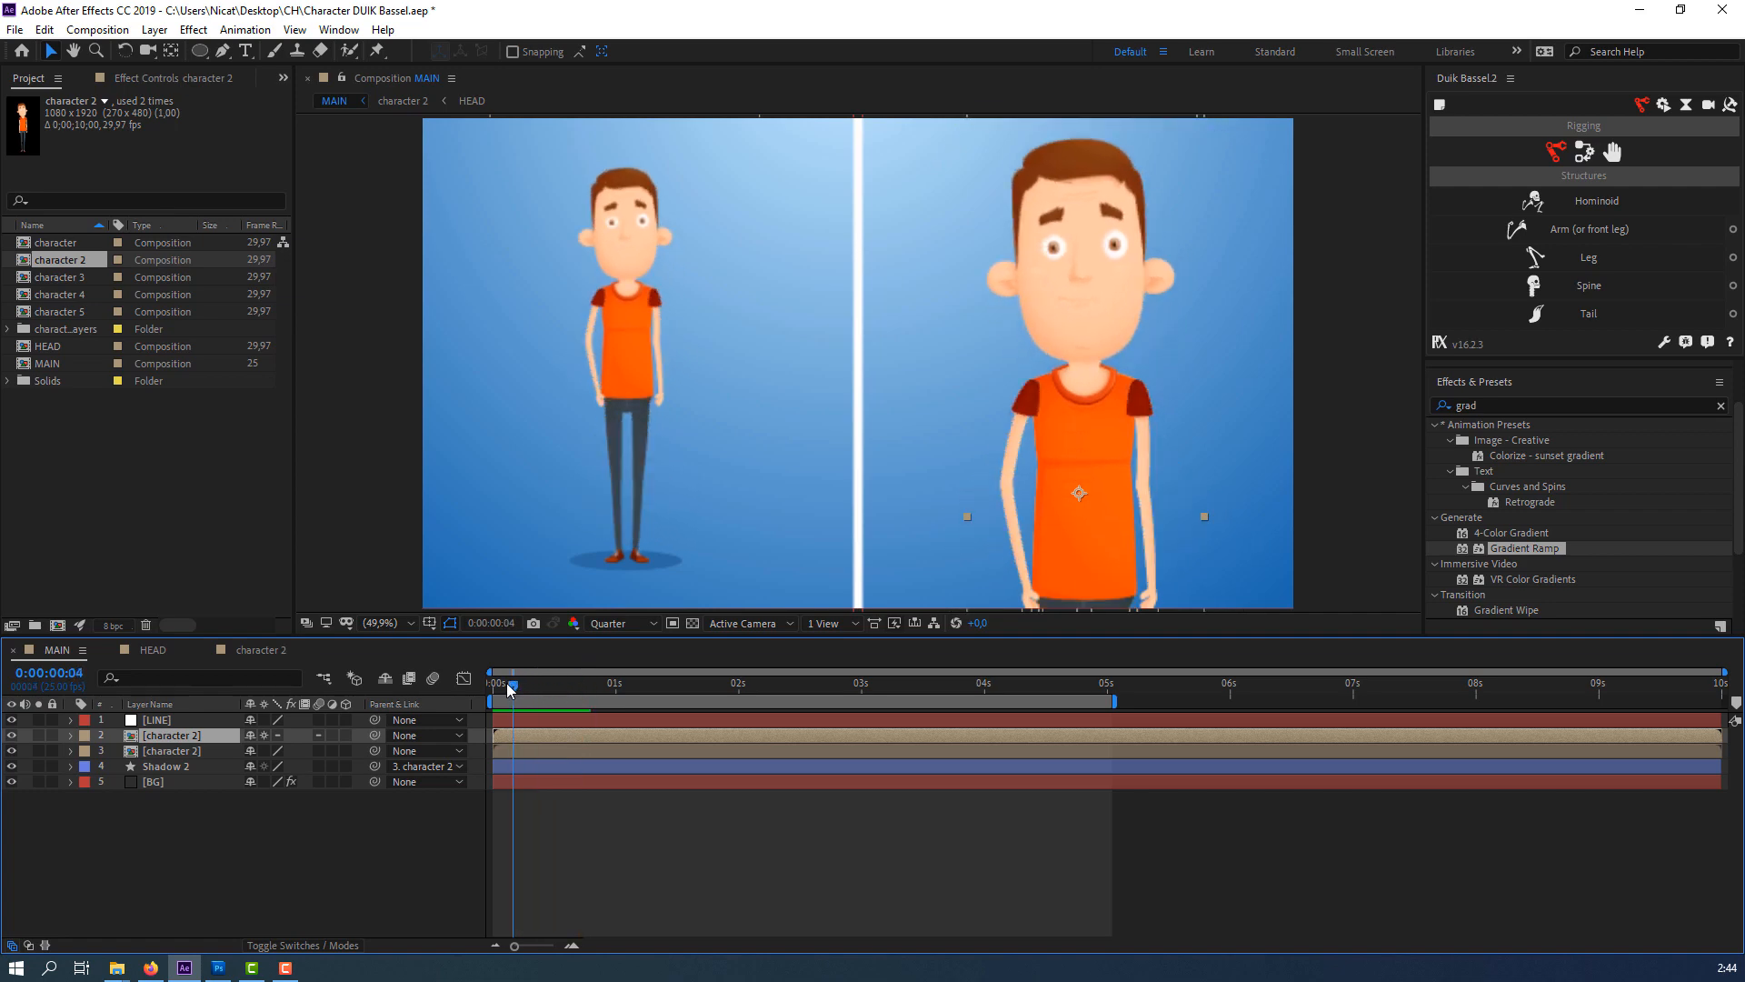
pyautogui.click(261, 650)
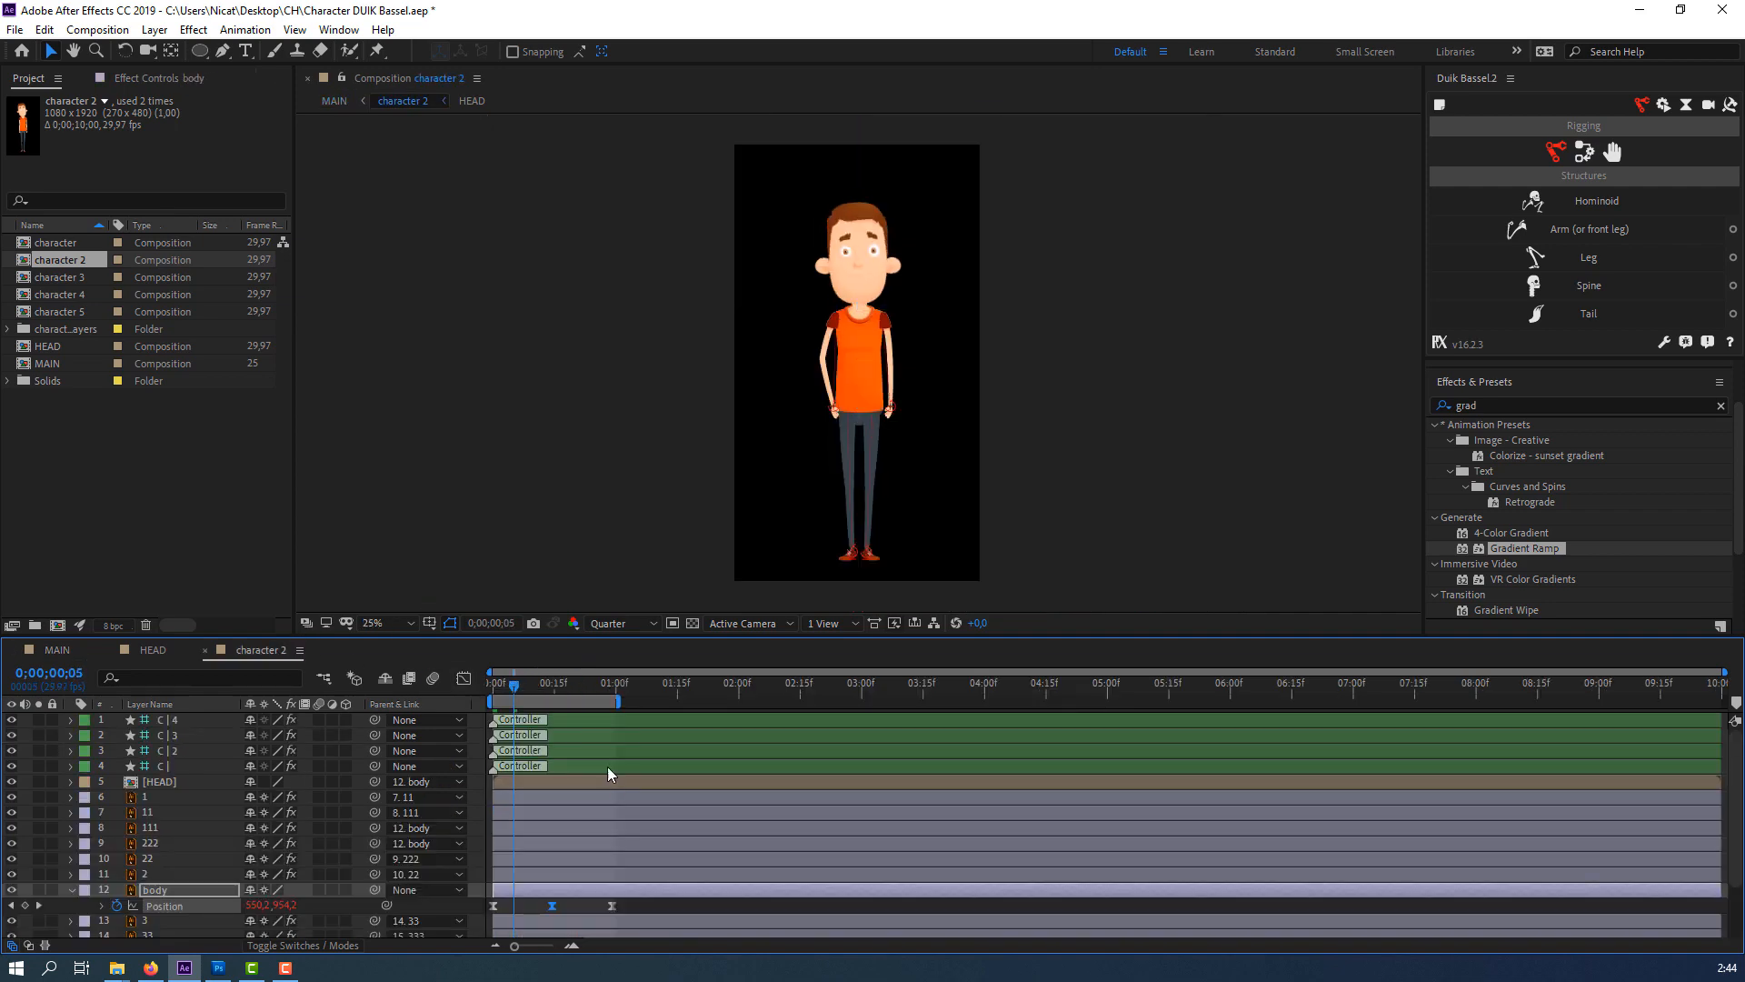
pyautogui.click(152, 650)
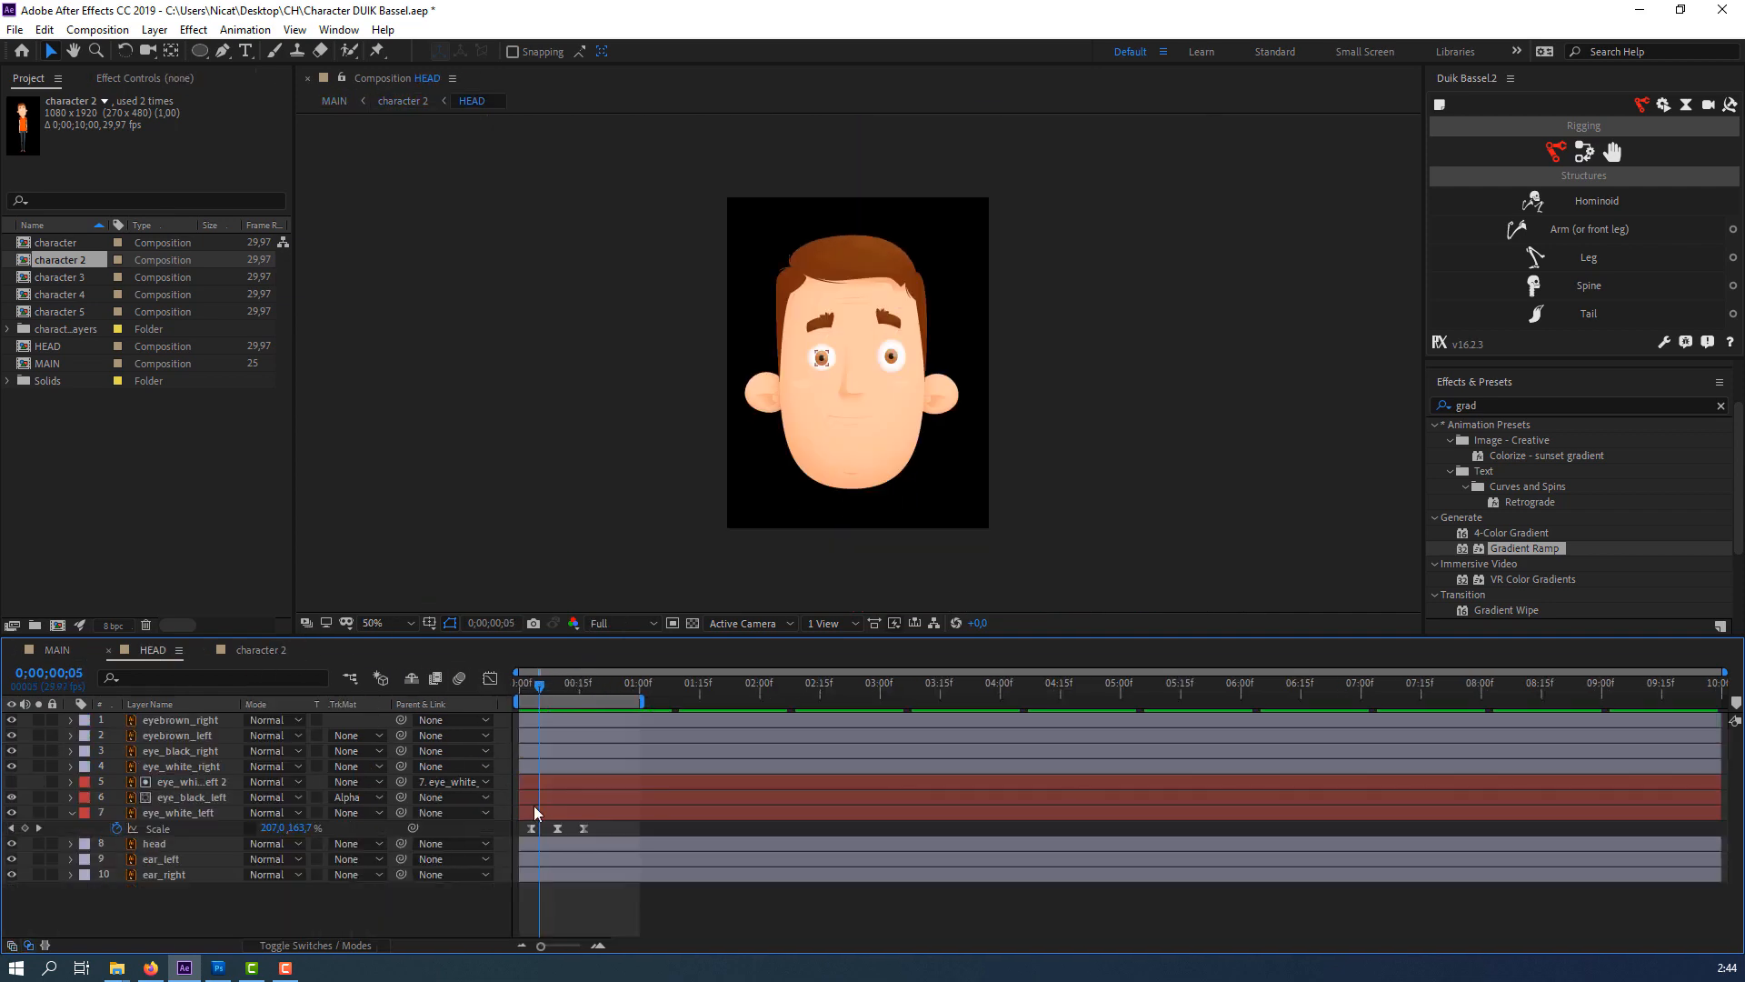
# Tighten eye_white_left's three scale keyframes to 0;00;00;03, 0;00;00;08 and 0;00;00;13, preview the blink, and return to the first keyframe.
pyautogui.moveTo(612, 827); pyautogui.dragTo(525, 834)
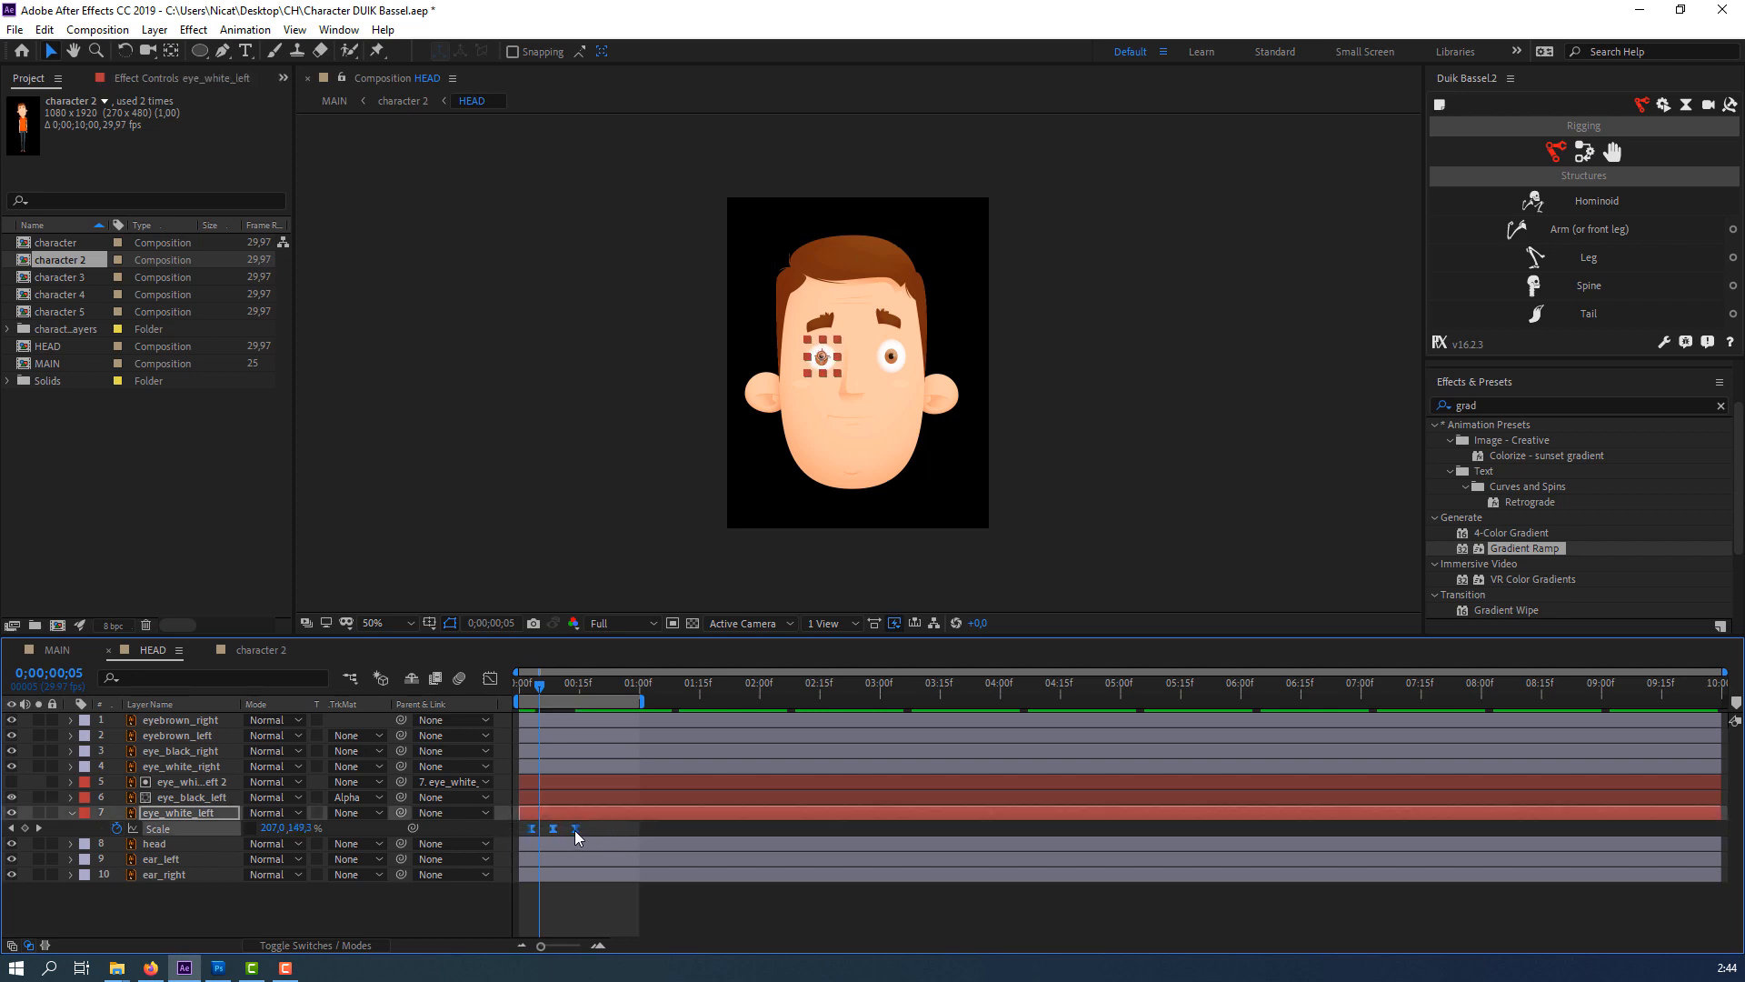
pyautogui.click(564, 912)
pyautogui.press('space')
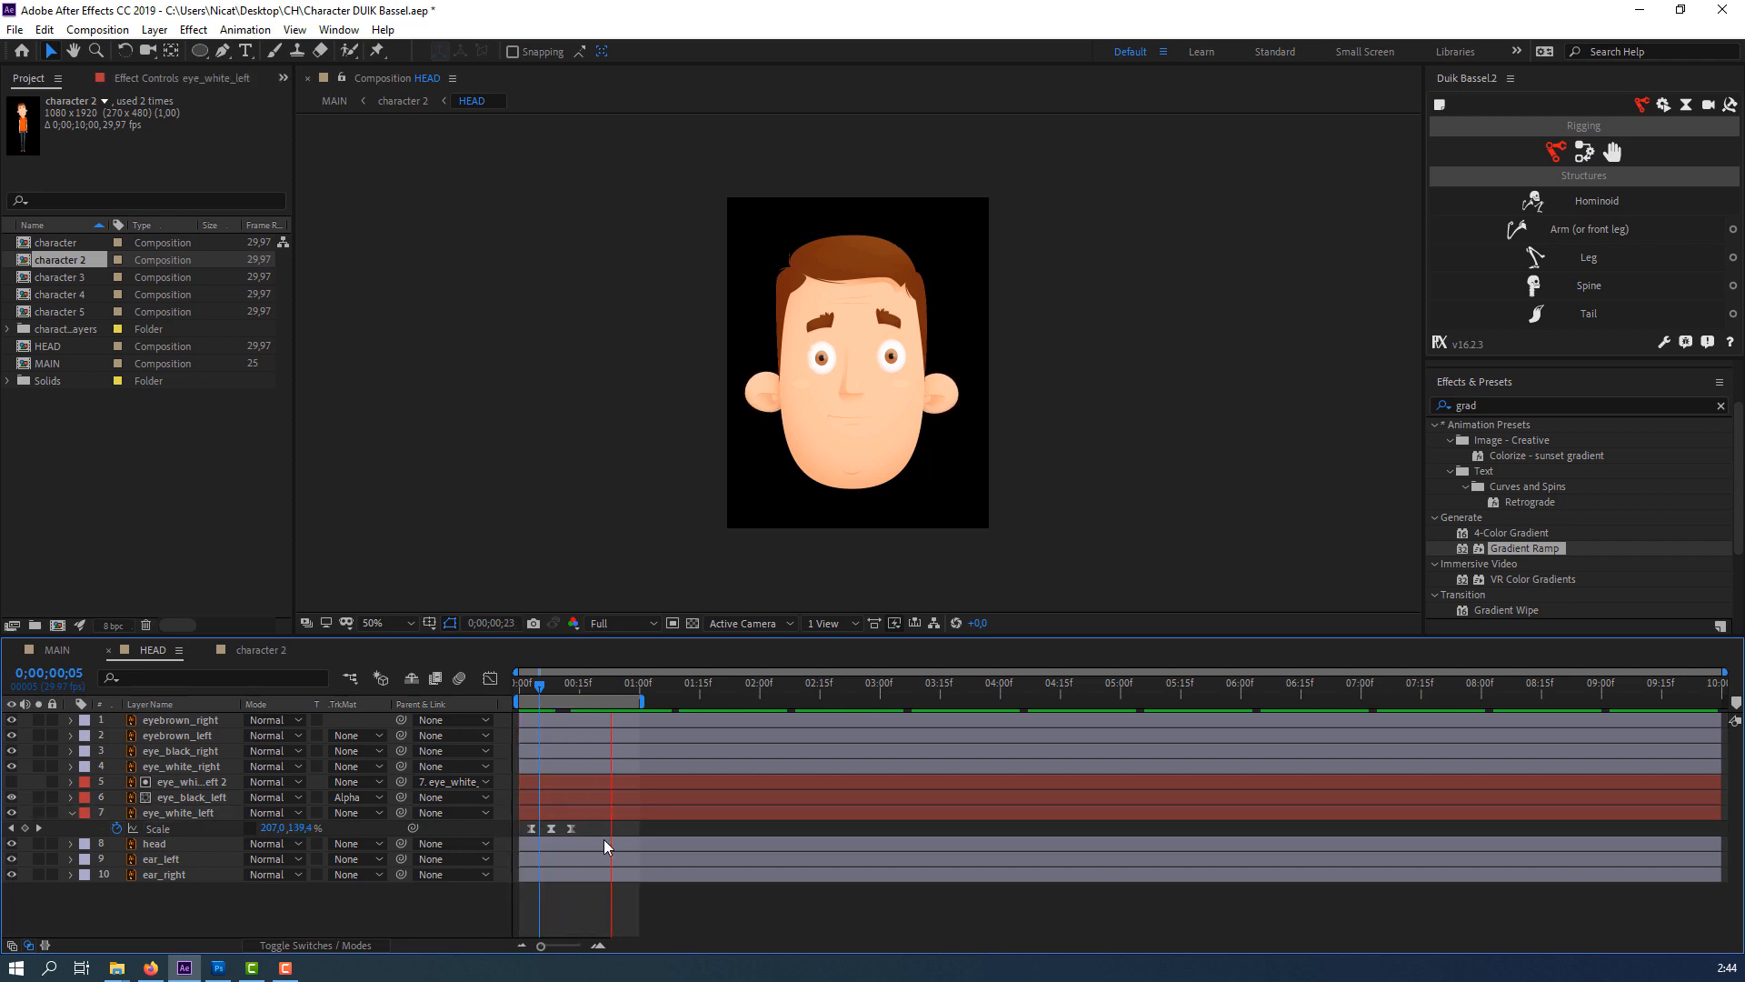
pyautogui.press('space')
pyautogui.press('=')
pyautogui.press('=')
pyautogui.moveTo(584, 881); pyautogui.dragTo(643, 878)
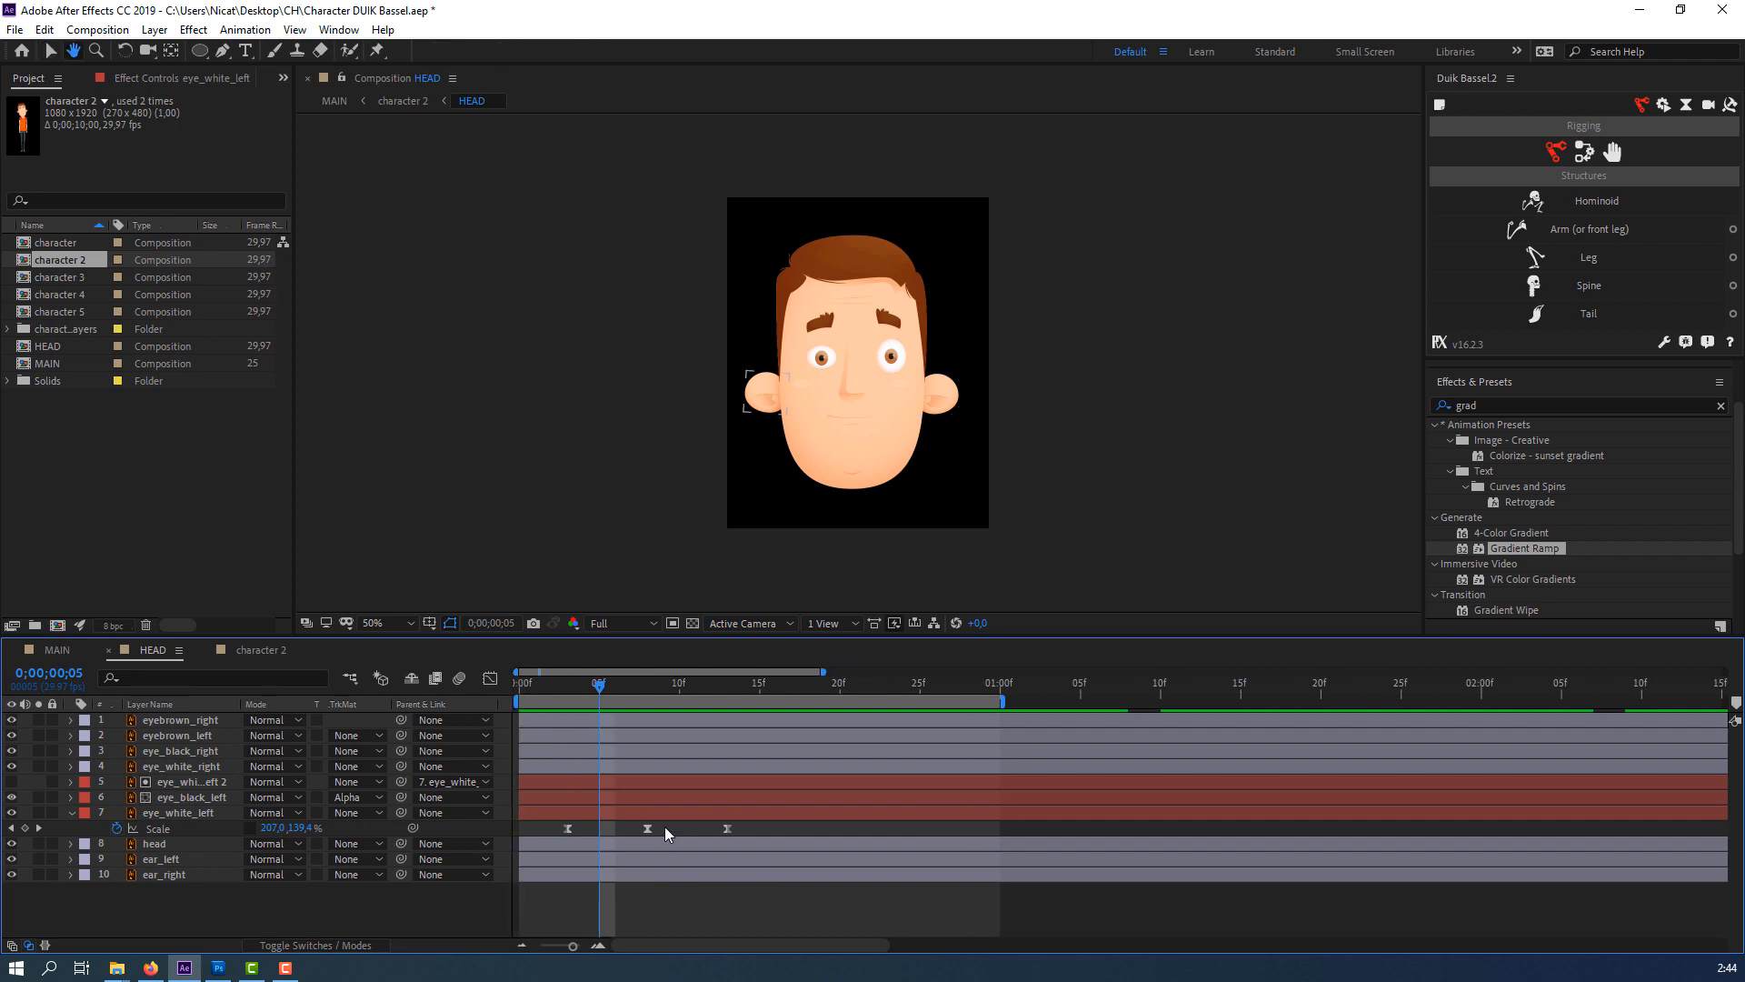
pyautogui.click(566, 691)
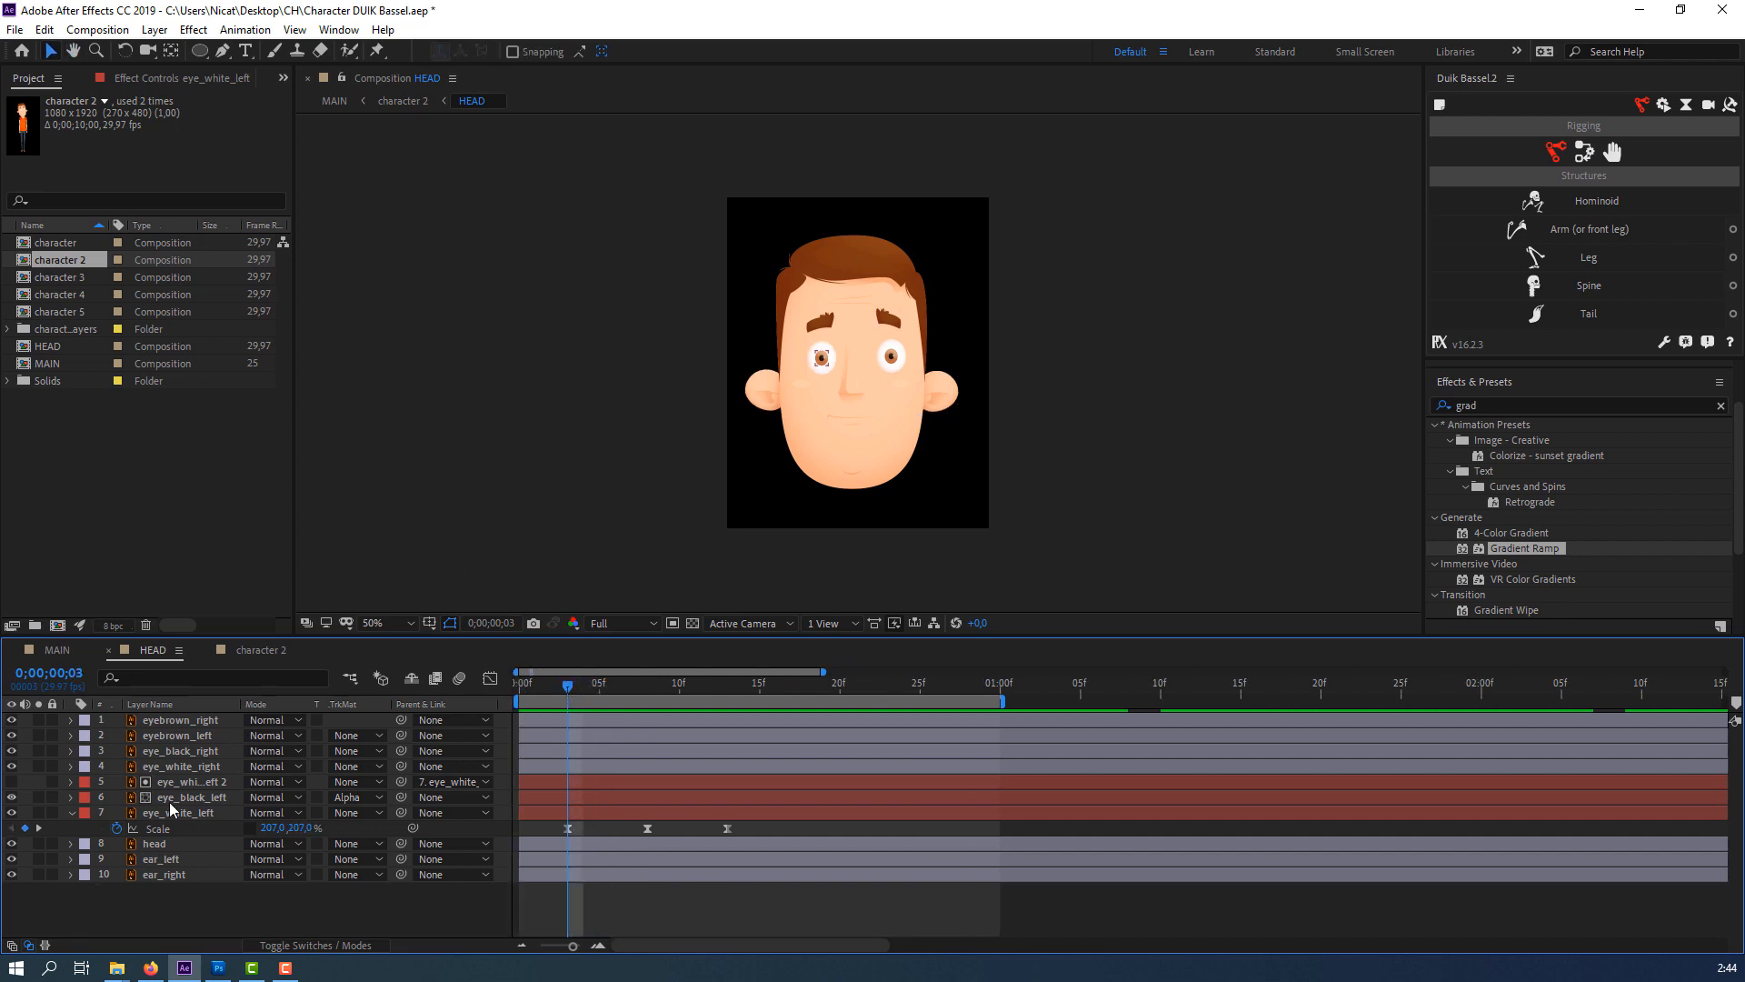
# Give the eye_black_right and eye_white_right layers the Cyan label colour.
pyautogui.click(185, 768)
pyautogui.keyDown('ctrl'); pyautogui.click(182, 751); pyautogui.keyUp('ctrl')
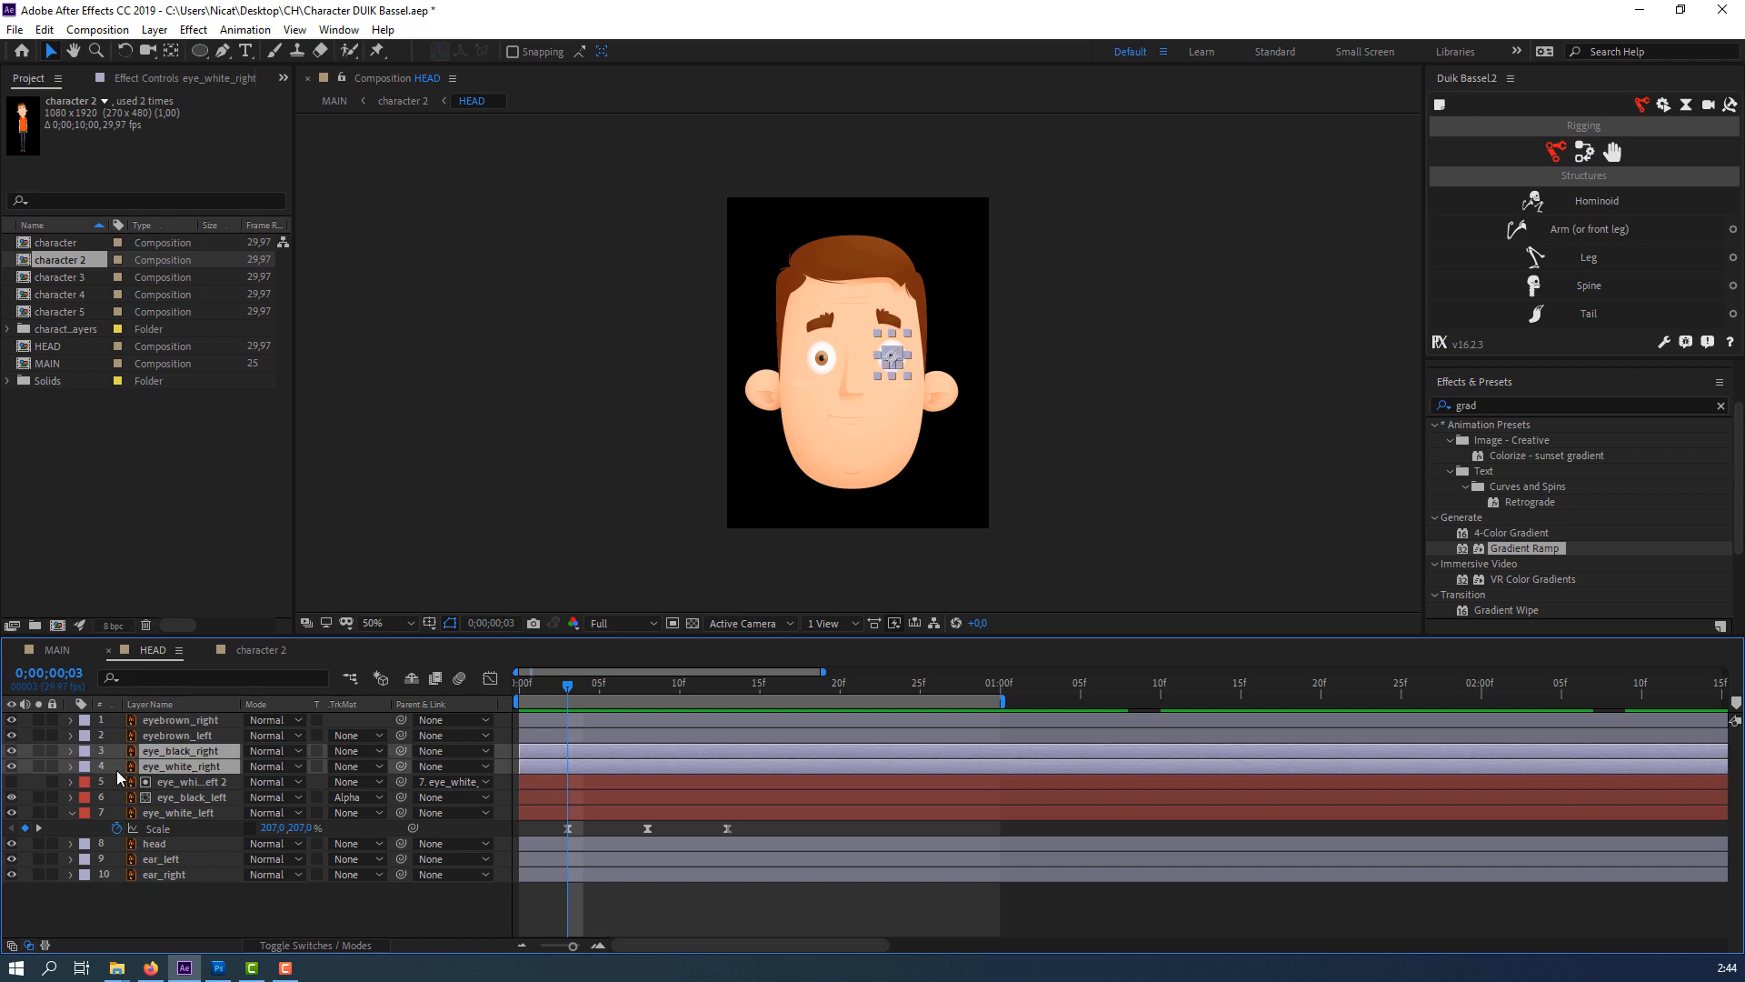
pyautogui.click(11, 752)
pyautogui.click(86, 751)
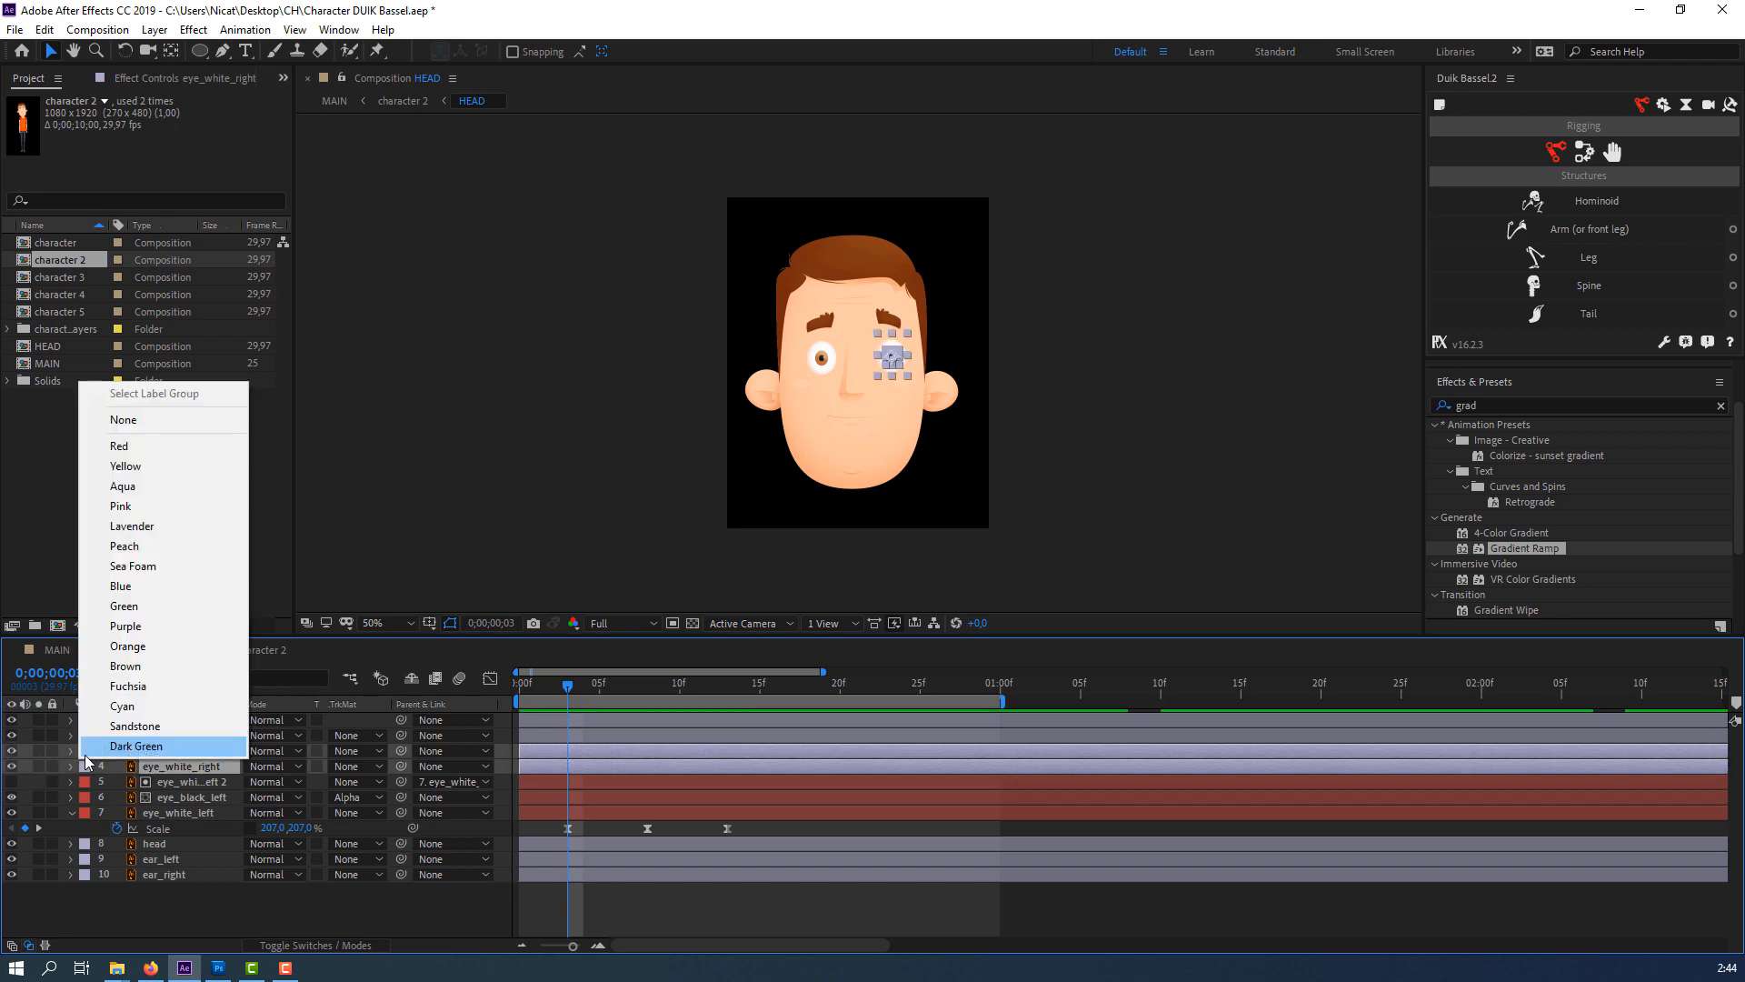
pyautogui.click(134, 708)
pyautogui.click(251, 910)
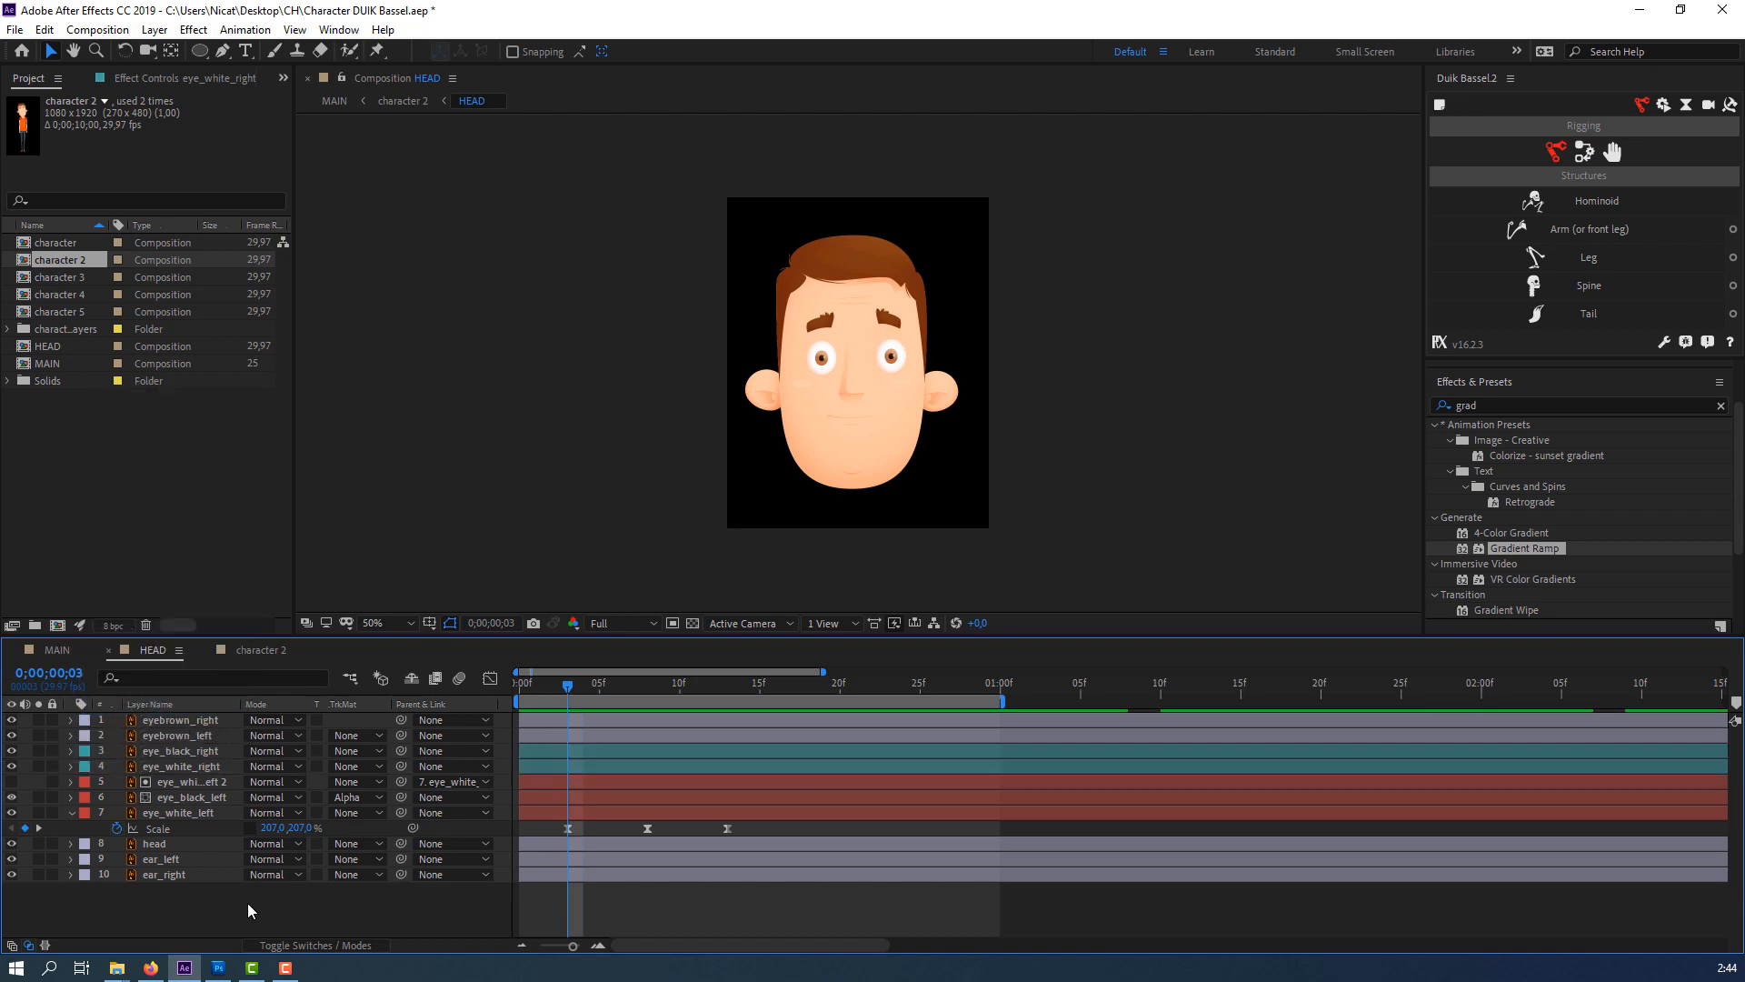
# Duplicate eye_white_right, place the copy above eye_black_right, and use it as eye_black_right's alpha matte.
pyautogui.click(168, 769)
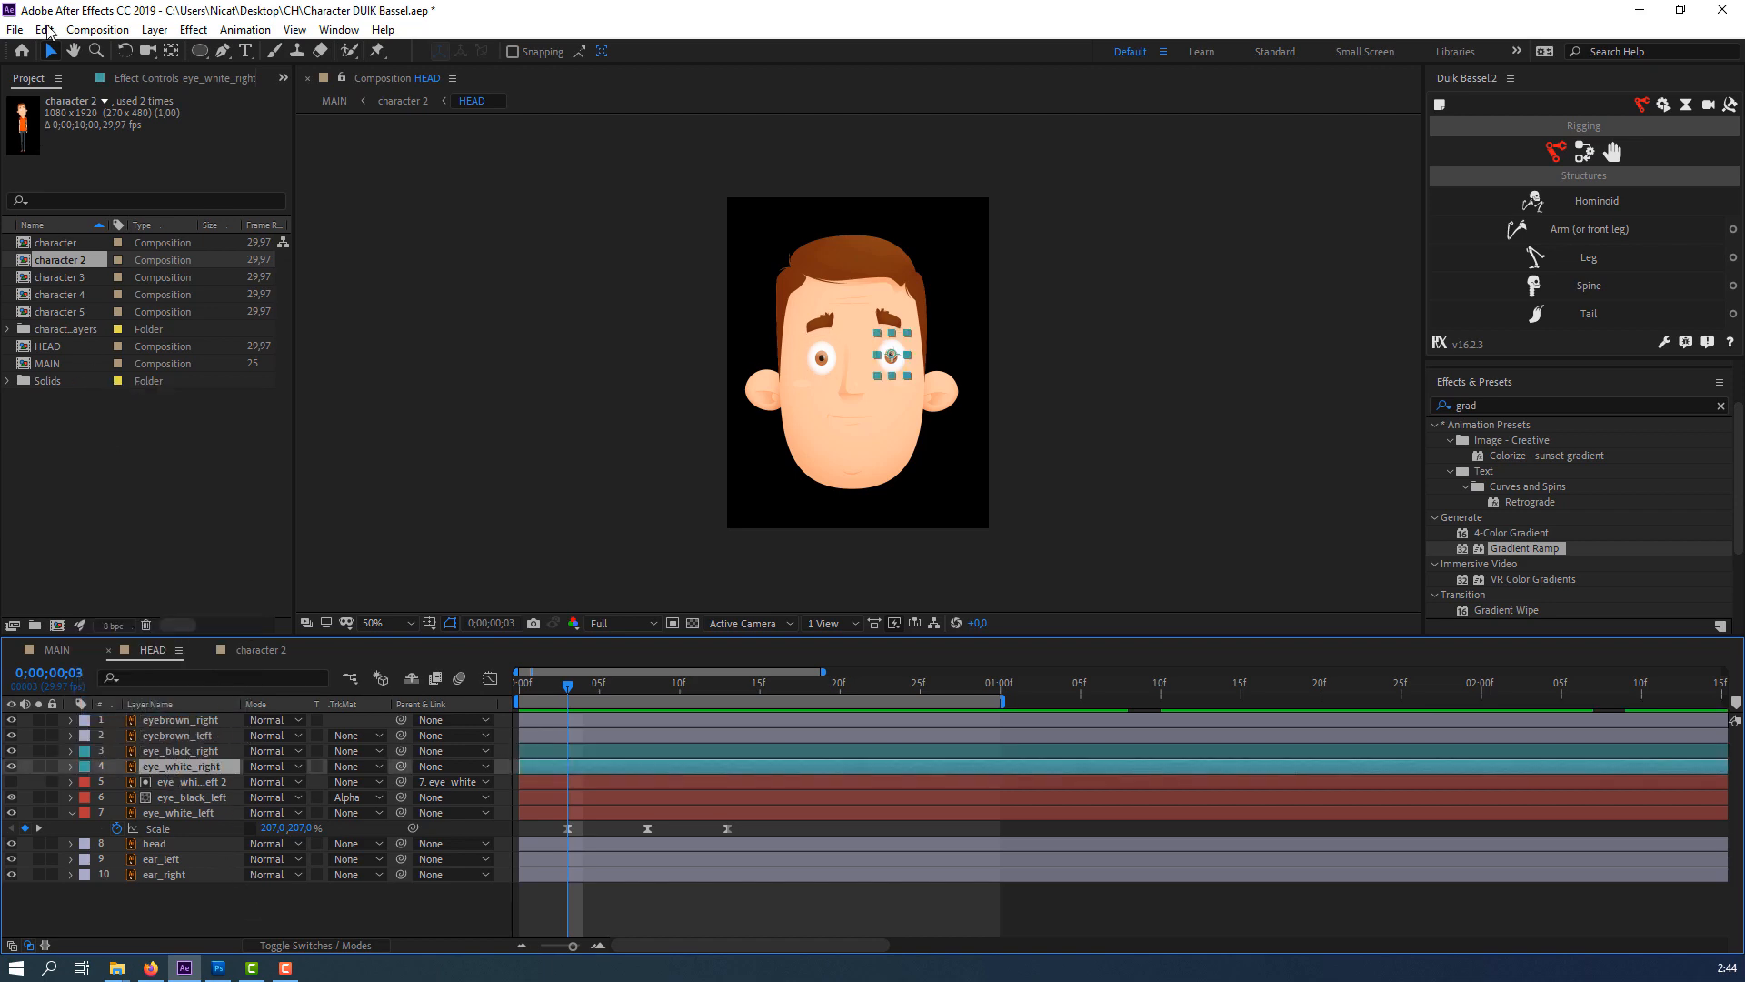
pyautogui.click(46, 30)
pyautogui.click(91, 263)
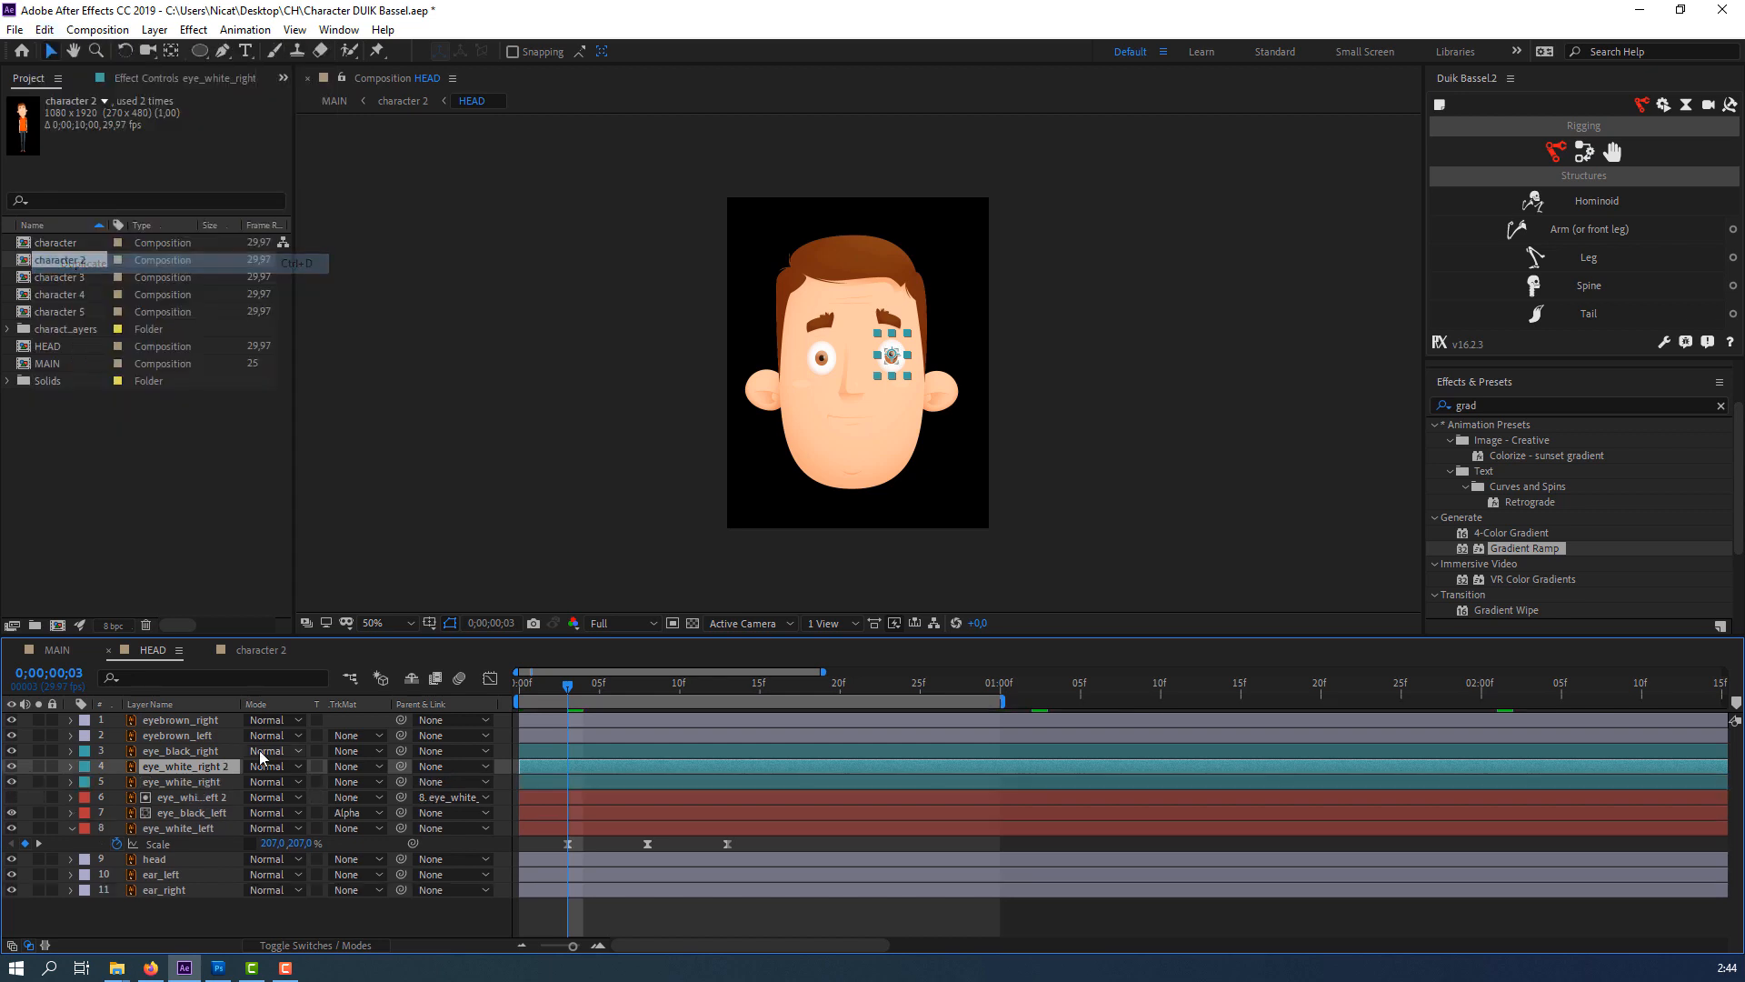
pyautogui.moveTo(189, 769); pyautogui.dragTo(194, 748)
pyautogui.click(185, 770)
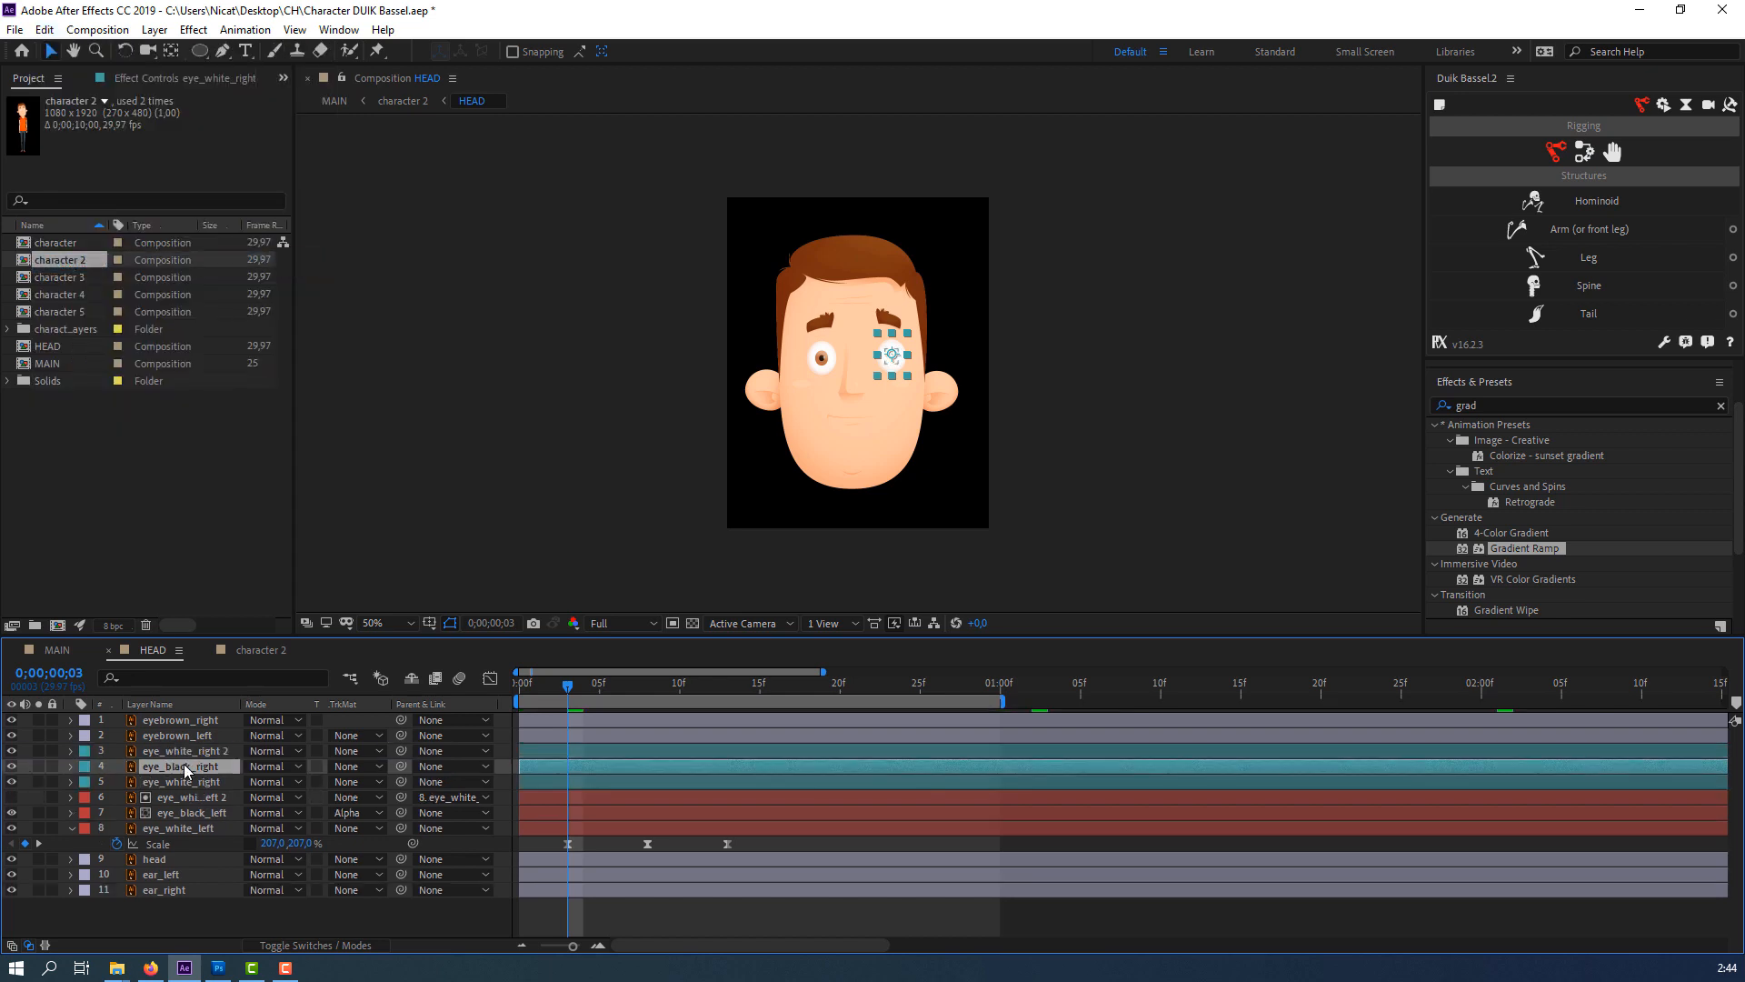
pyautogui.click(355, 766)
pyautogui.click(366, 812)
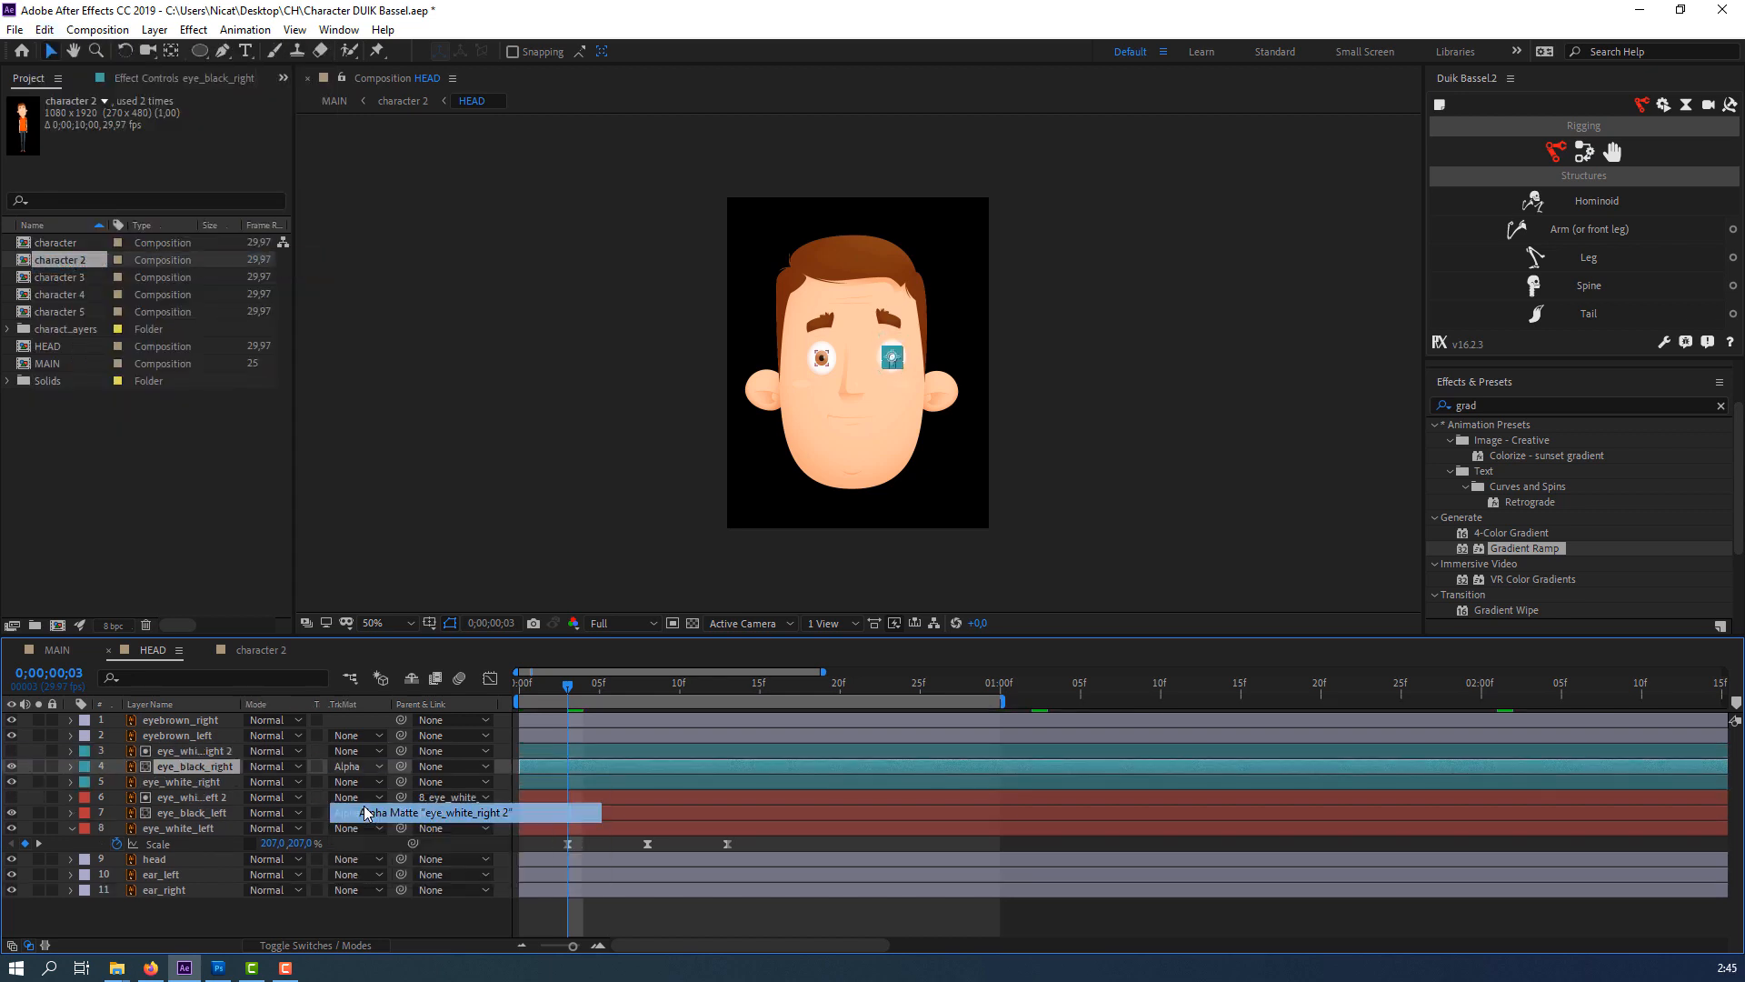
# Try moving eye_black_right off-centre to test its matte, and undo the move.
pyautogui.scroll(2, 1088, 405)
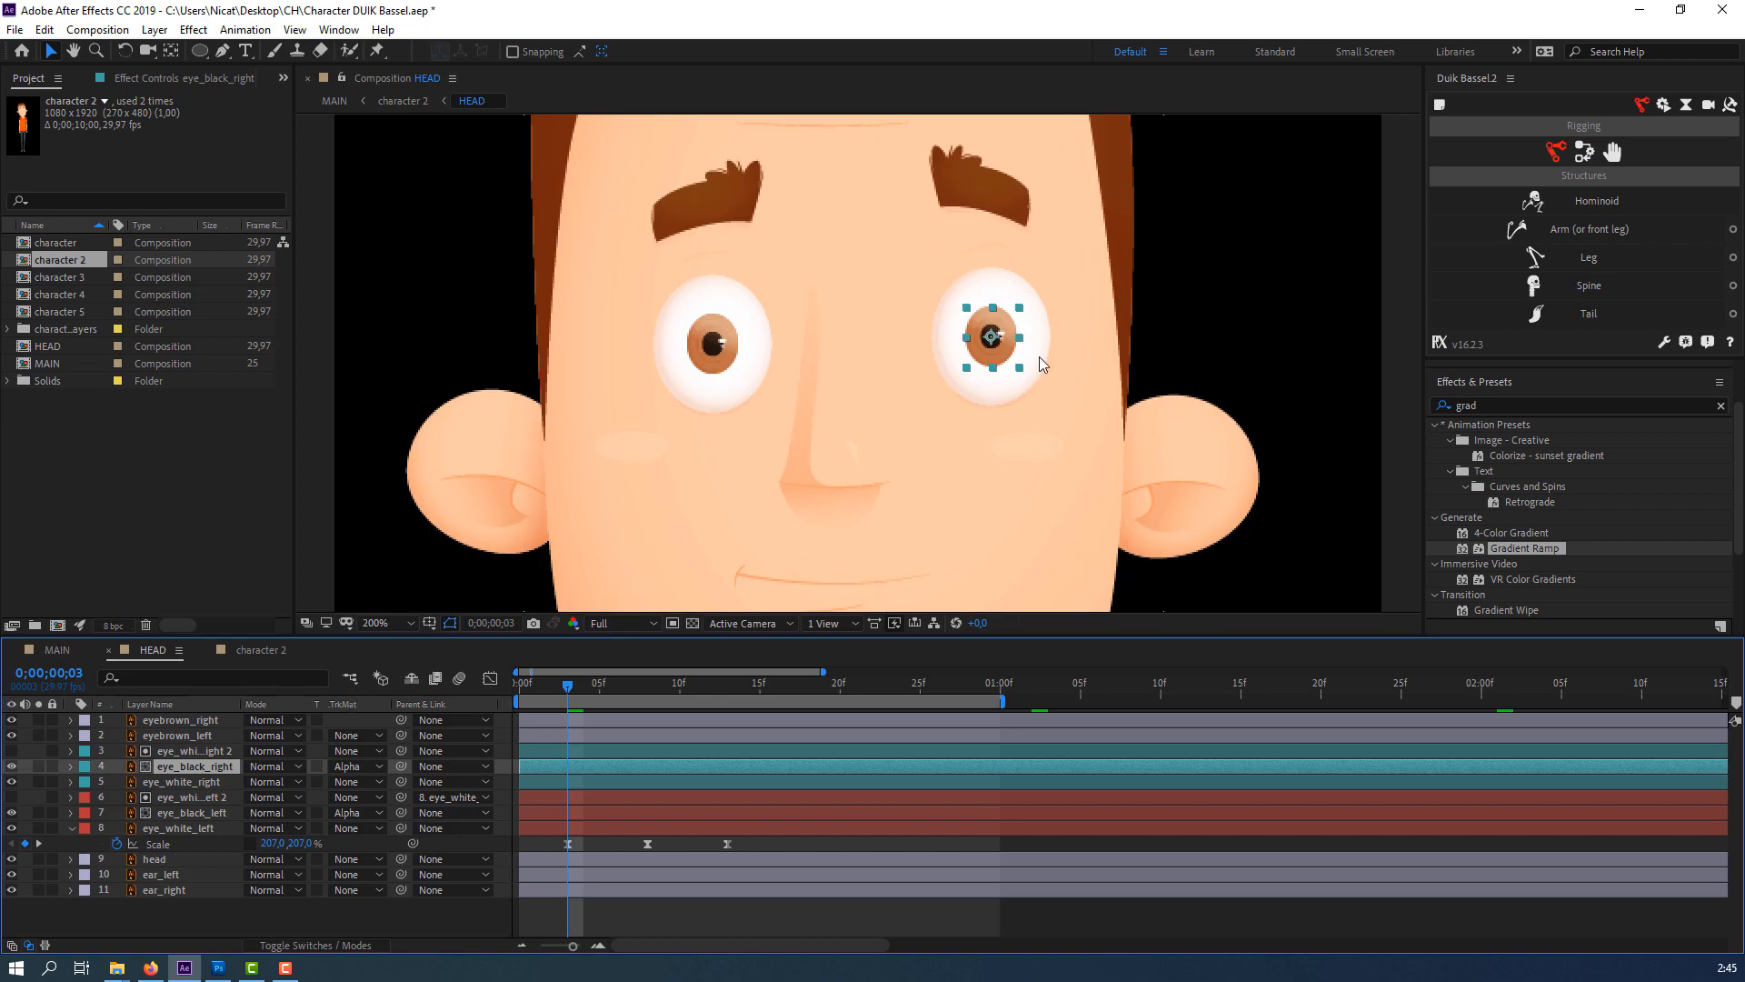
pyautogui.moveTo(992, 339); pyautogui.dragTo(968, 367)
pyautogui.hotkey('ctrl', 'z')
pyautogui.click(892, 624)
pyautogui.click(913, 644)
pyautogui.scroll(-2, 891, 499)
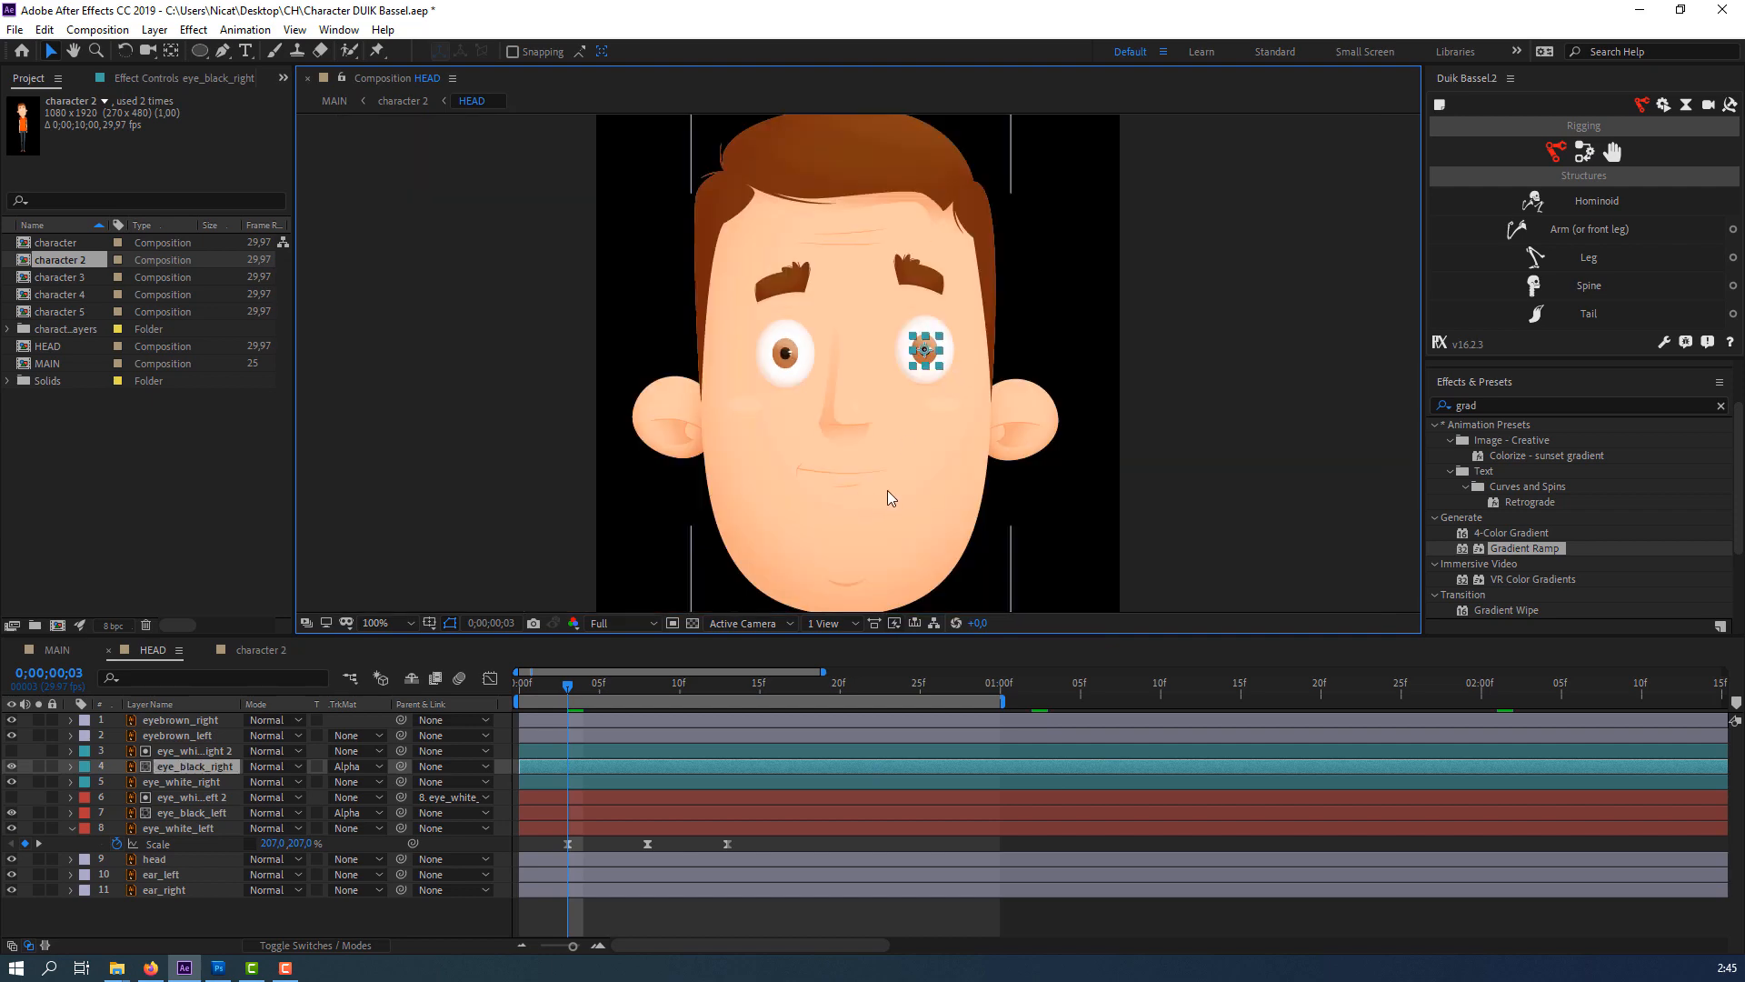
pyautogui.scroll(2, 891, 498)
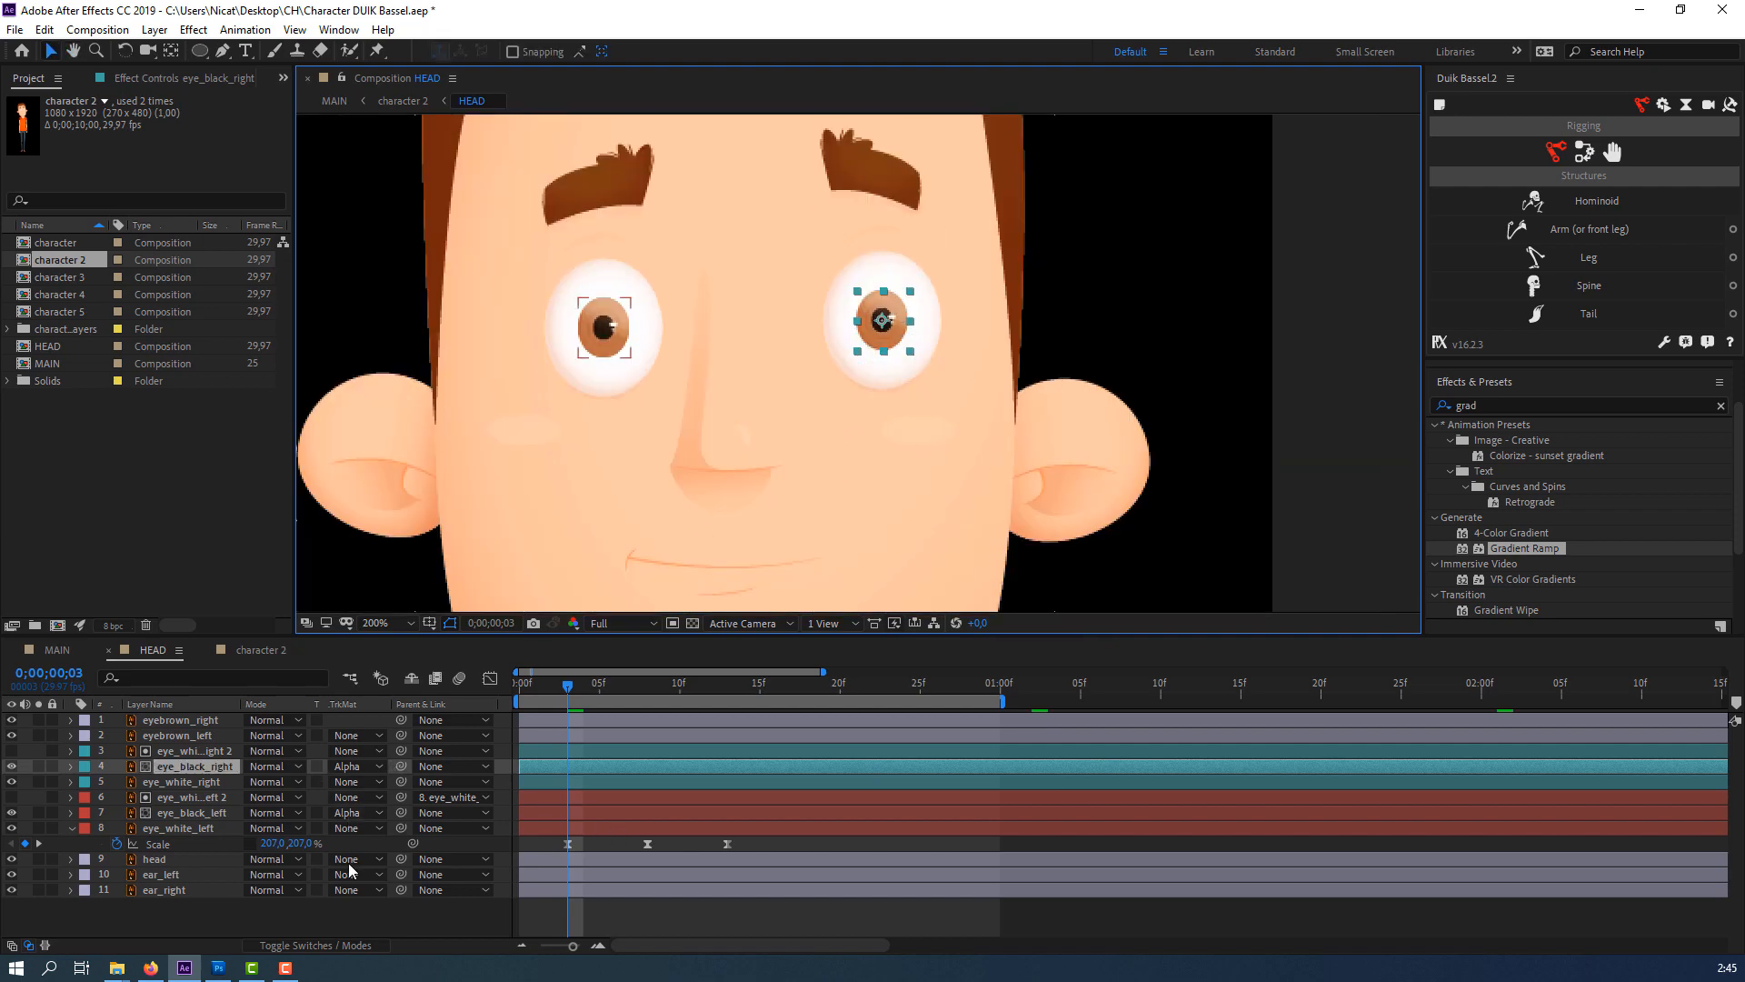
# Reveal the scale of both right eye whites and parent the matte layer eye_white_right 2 to eye_white_right.
pyautogui.click(162, 848)
pyautogui.click(193, 752)
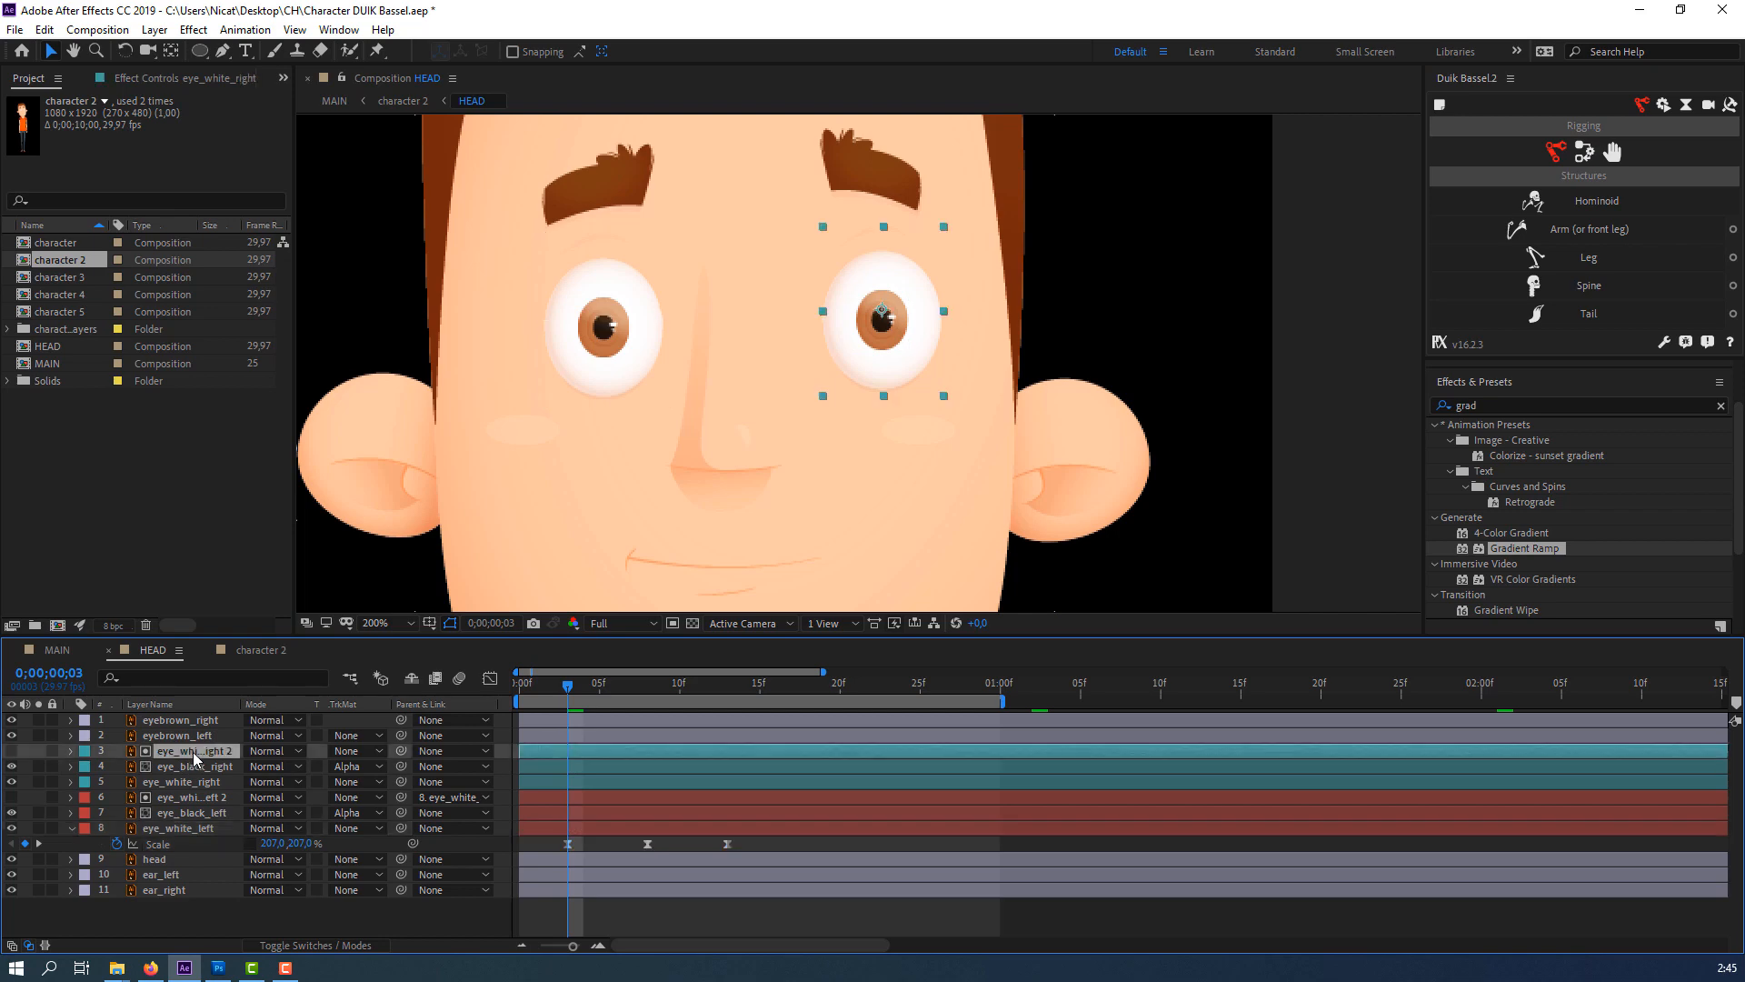
pyautogui.keyDown('ctrl'); pyautogui.click(173, 787); pyautogui.keyUp('ctrl')
pyautogui.press('s')
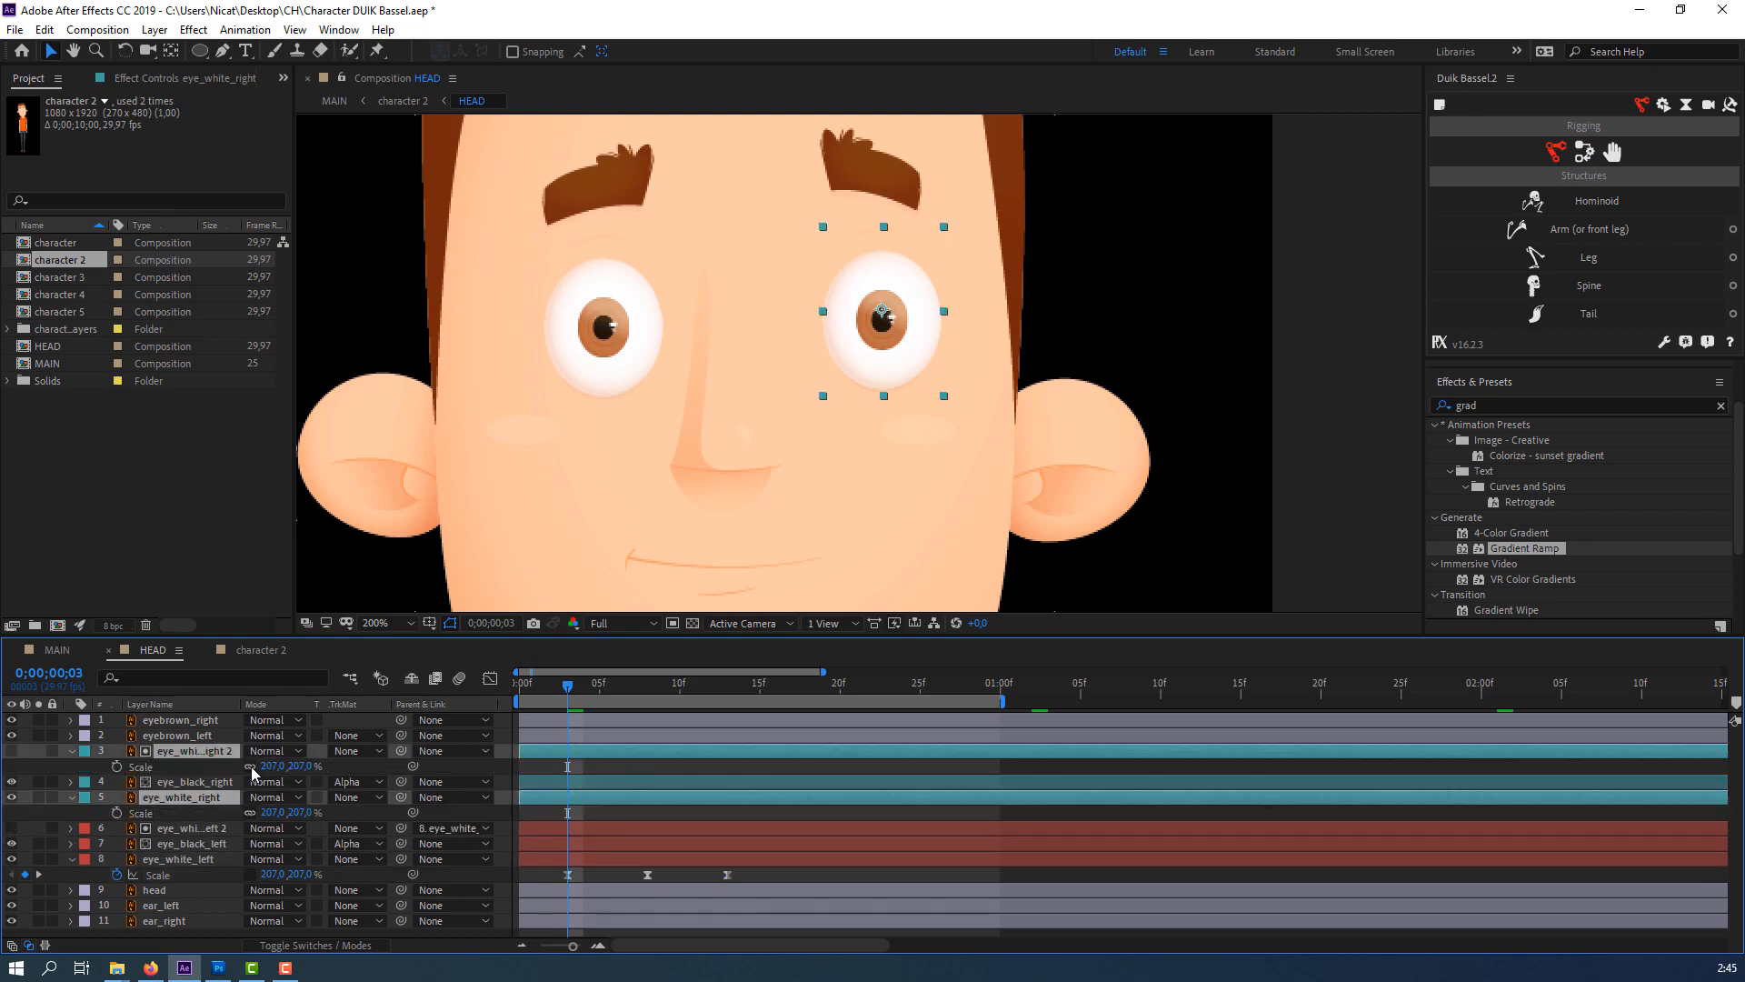
pyautogui.click(270, 767)
pyautogui.click(191, 751)
pyautogui.moveTo(403, 751); pyautogui.dragTo(178, 797)
pyautogui.click(72, 751)
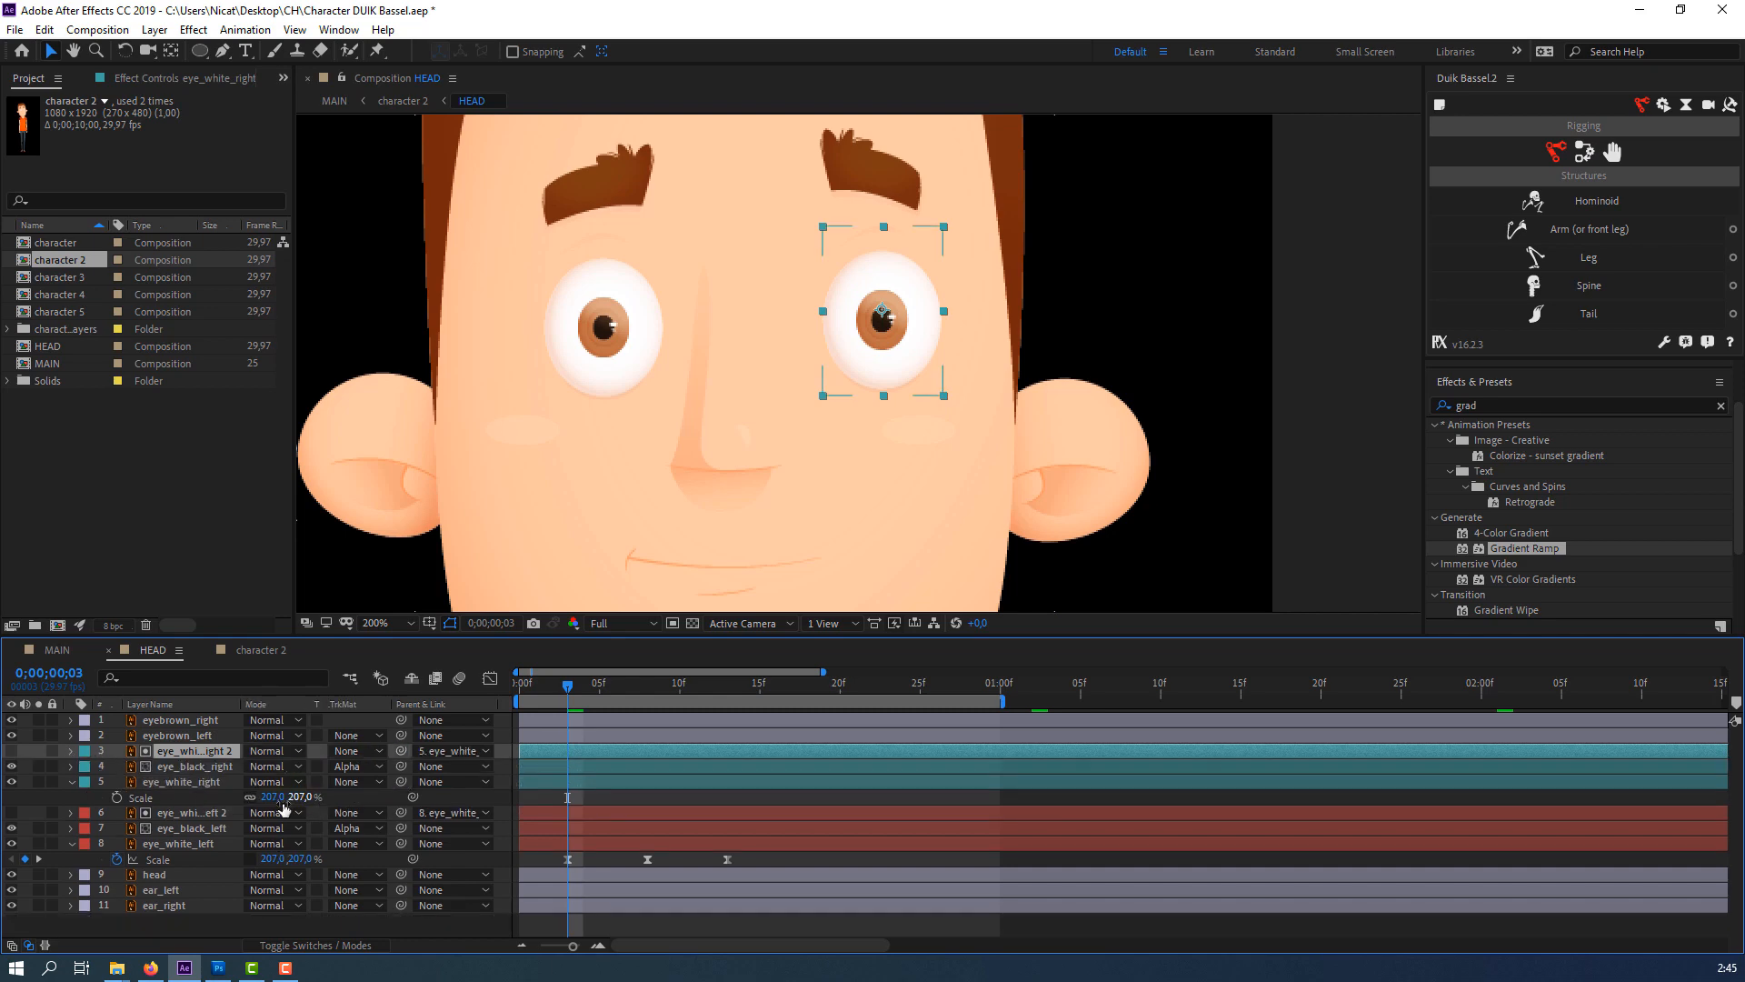
# Unlink eye_white_right's scale proportions and try squashing the eye vertically to test the matte.
pyautogui.click(254, 799)
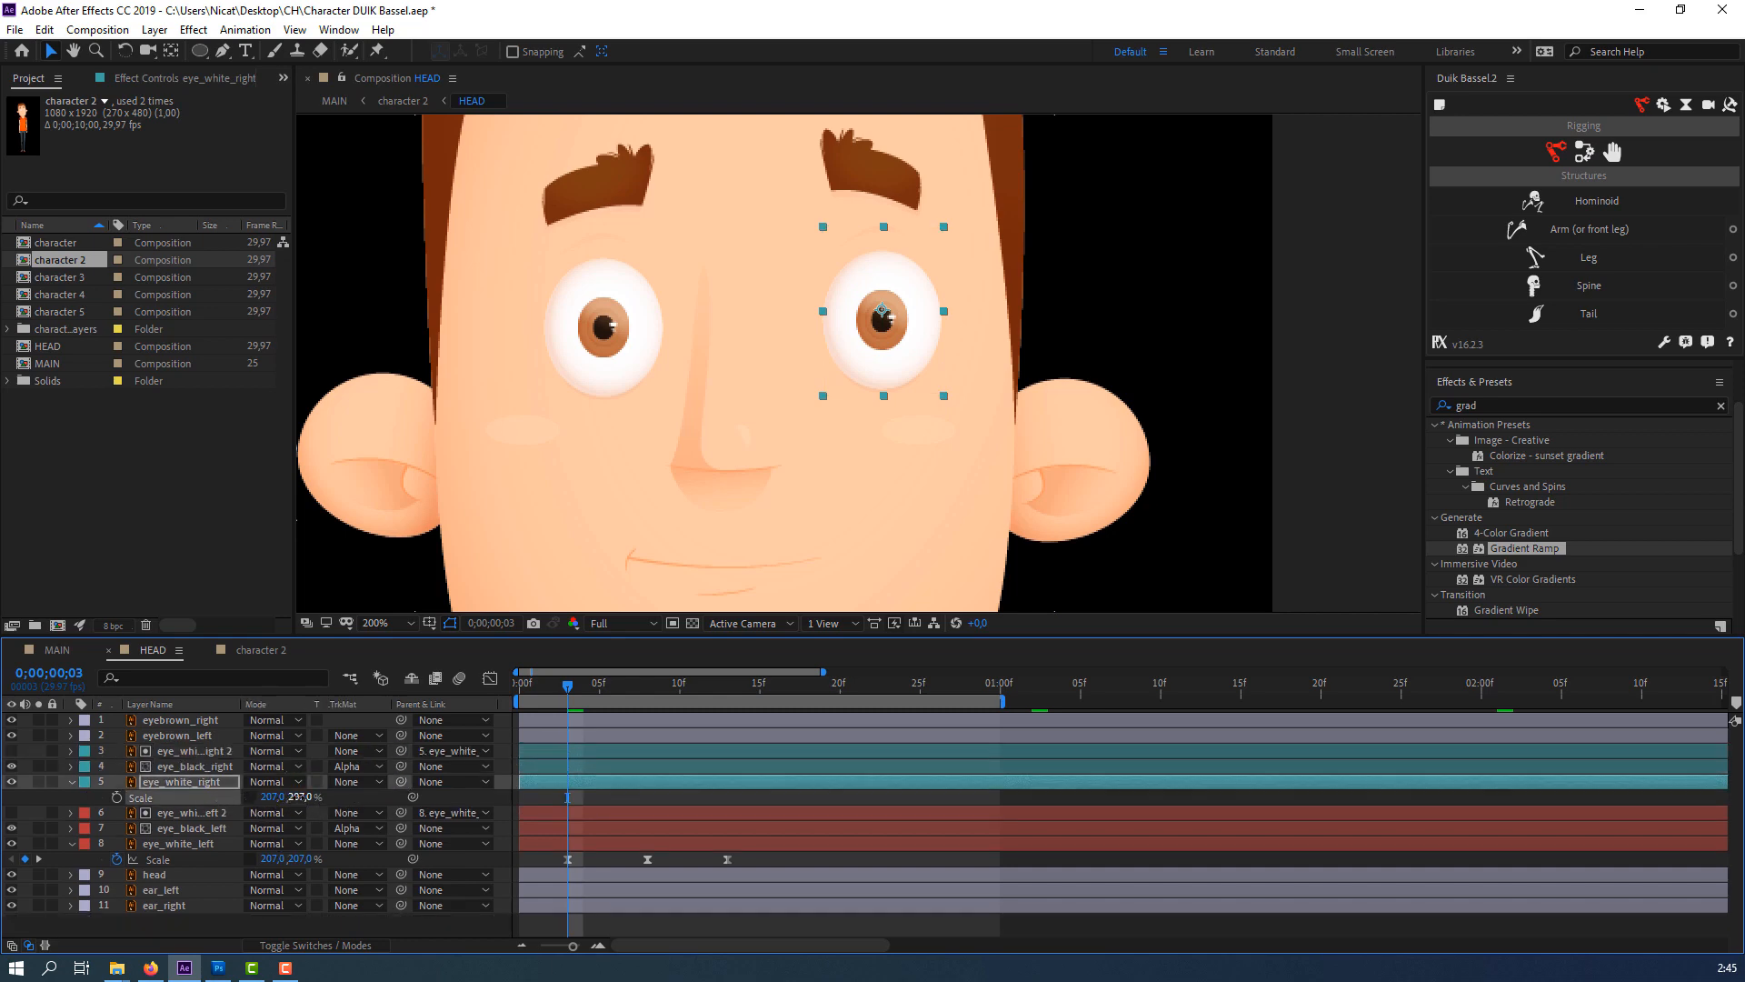
pyautogui.moveTo(300, 797); pyautogui.dragTo(238, 782)
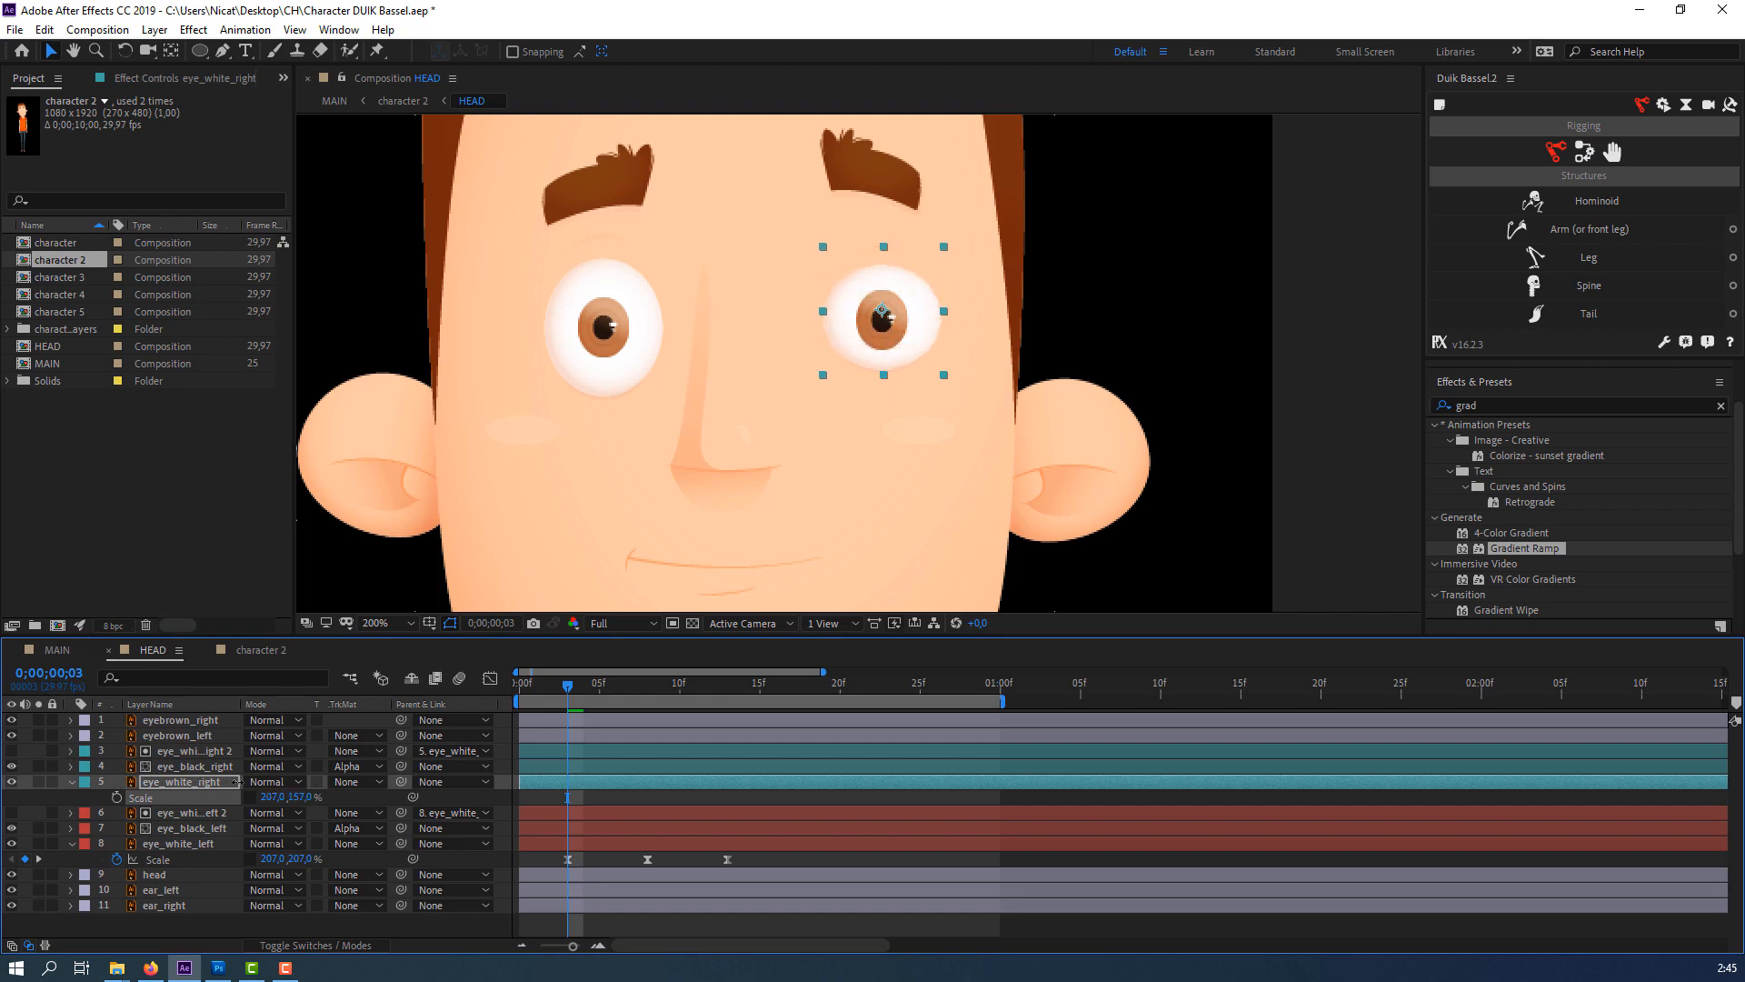
# Copy eye_white_left's scale keyframes onto eye_white_right starting at 0;00;00;03 and preview both eyes blinking.
pyautogui.click(159, 843)
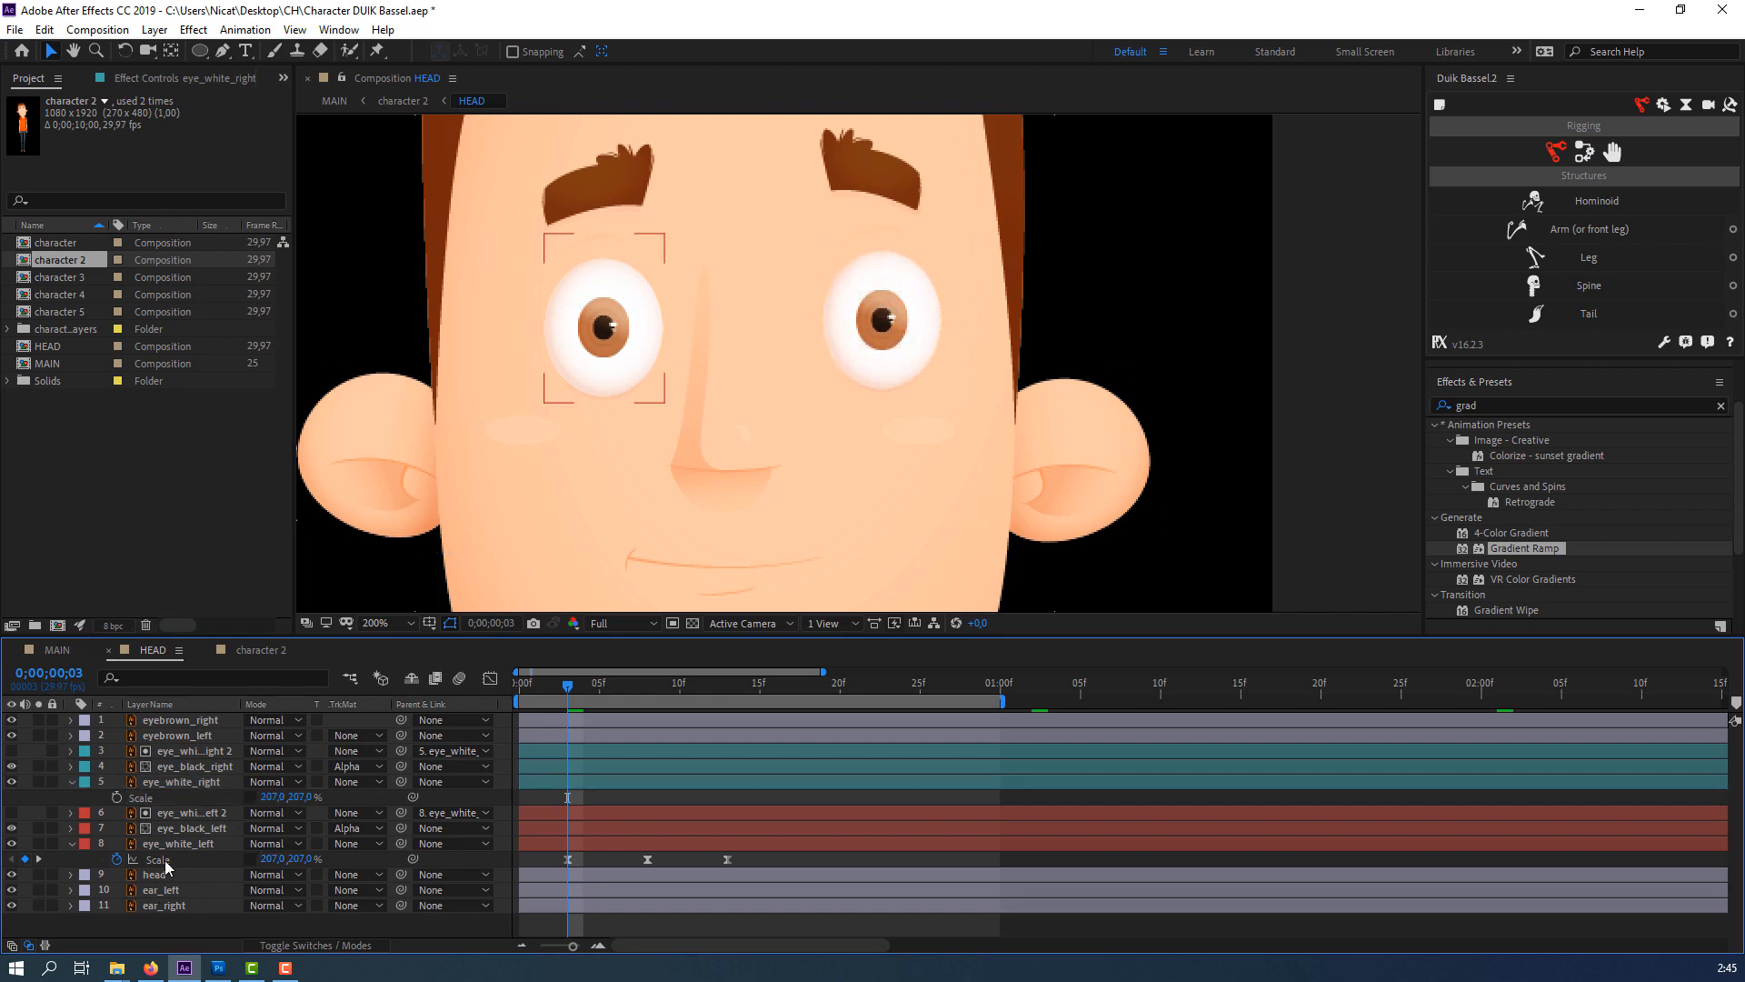
pyautogui.click(583, 780)
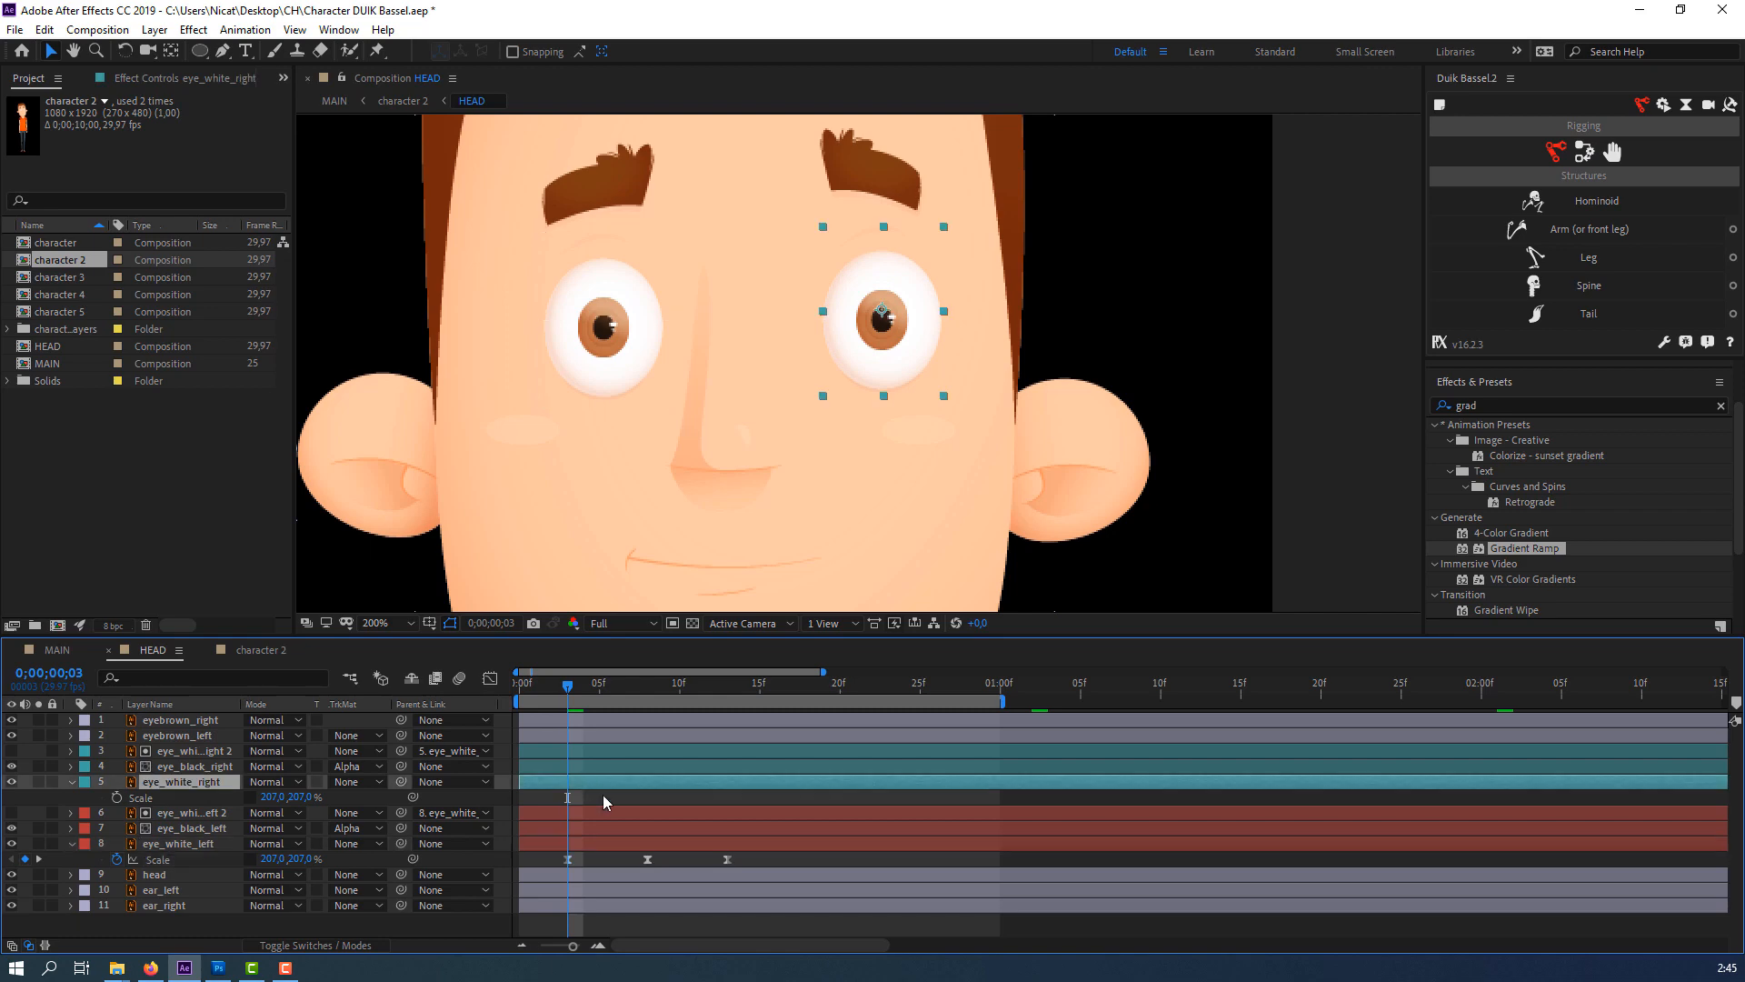
pyautogui.hotkey('ctrl', 'v')
pyautogui.moveTo(570, 691); pyautogui.dragTo(442, 701)
pyautogui.press('space')
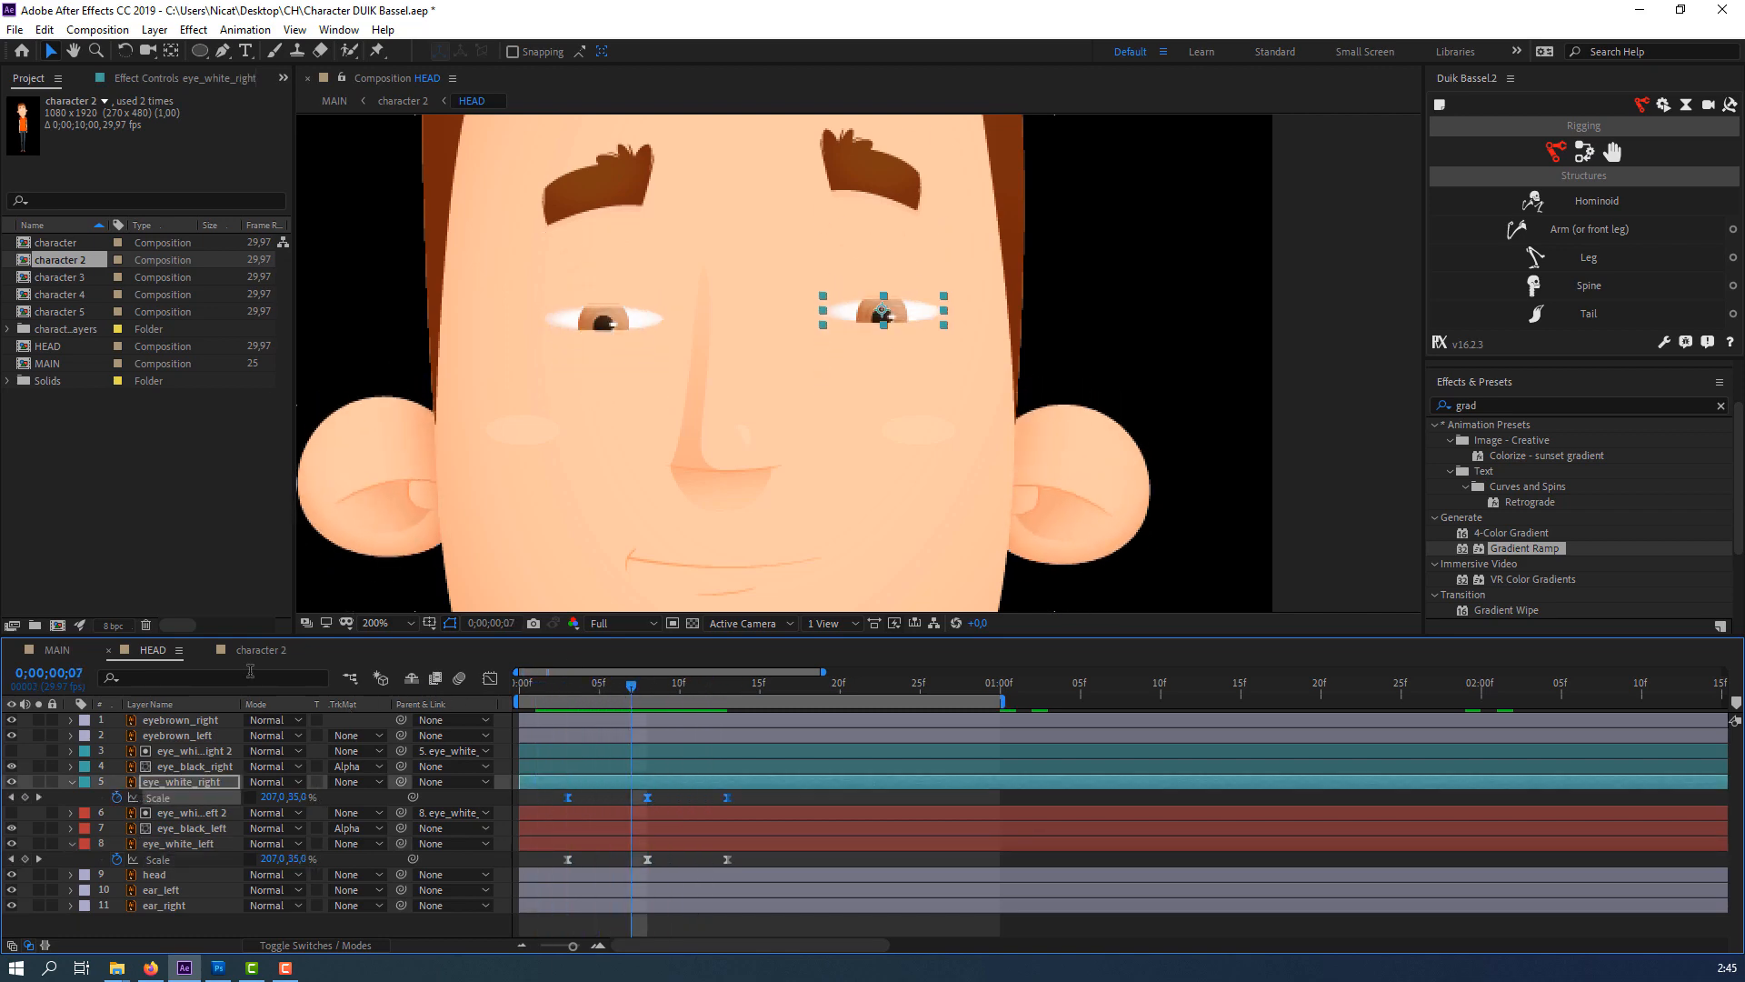
# Review the two-eyed blink in the MAIN composition and return to HEAD.
pyautogui.click(57, 650)
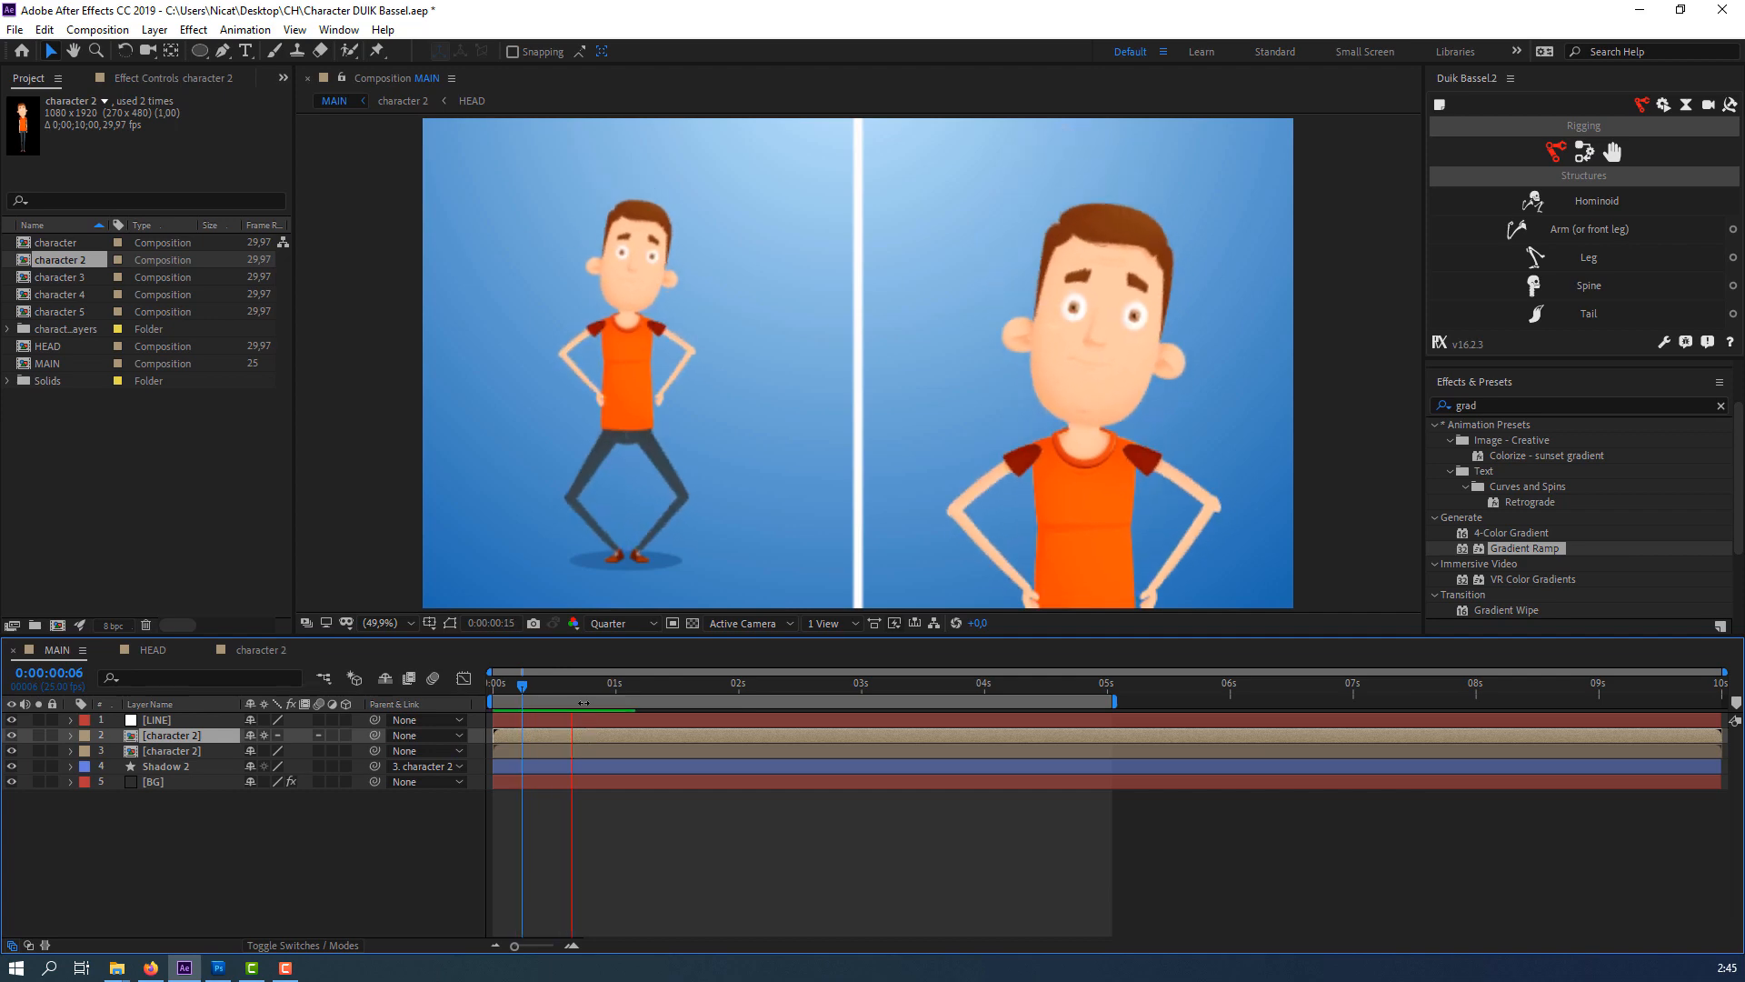
pyautogui.click(251, 651)
pyautogui.click(173, 647)
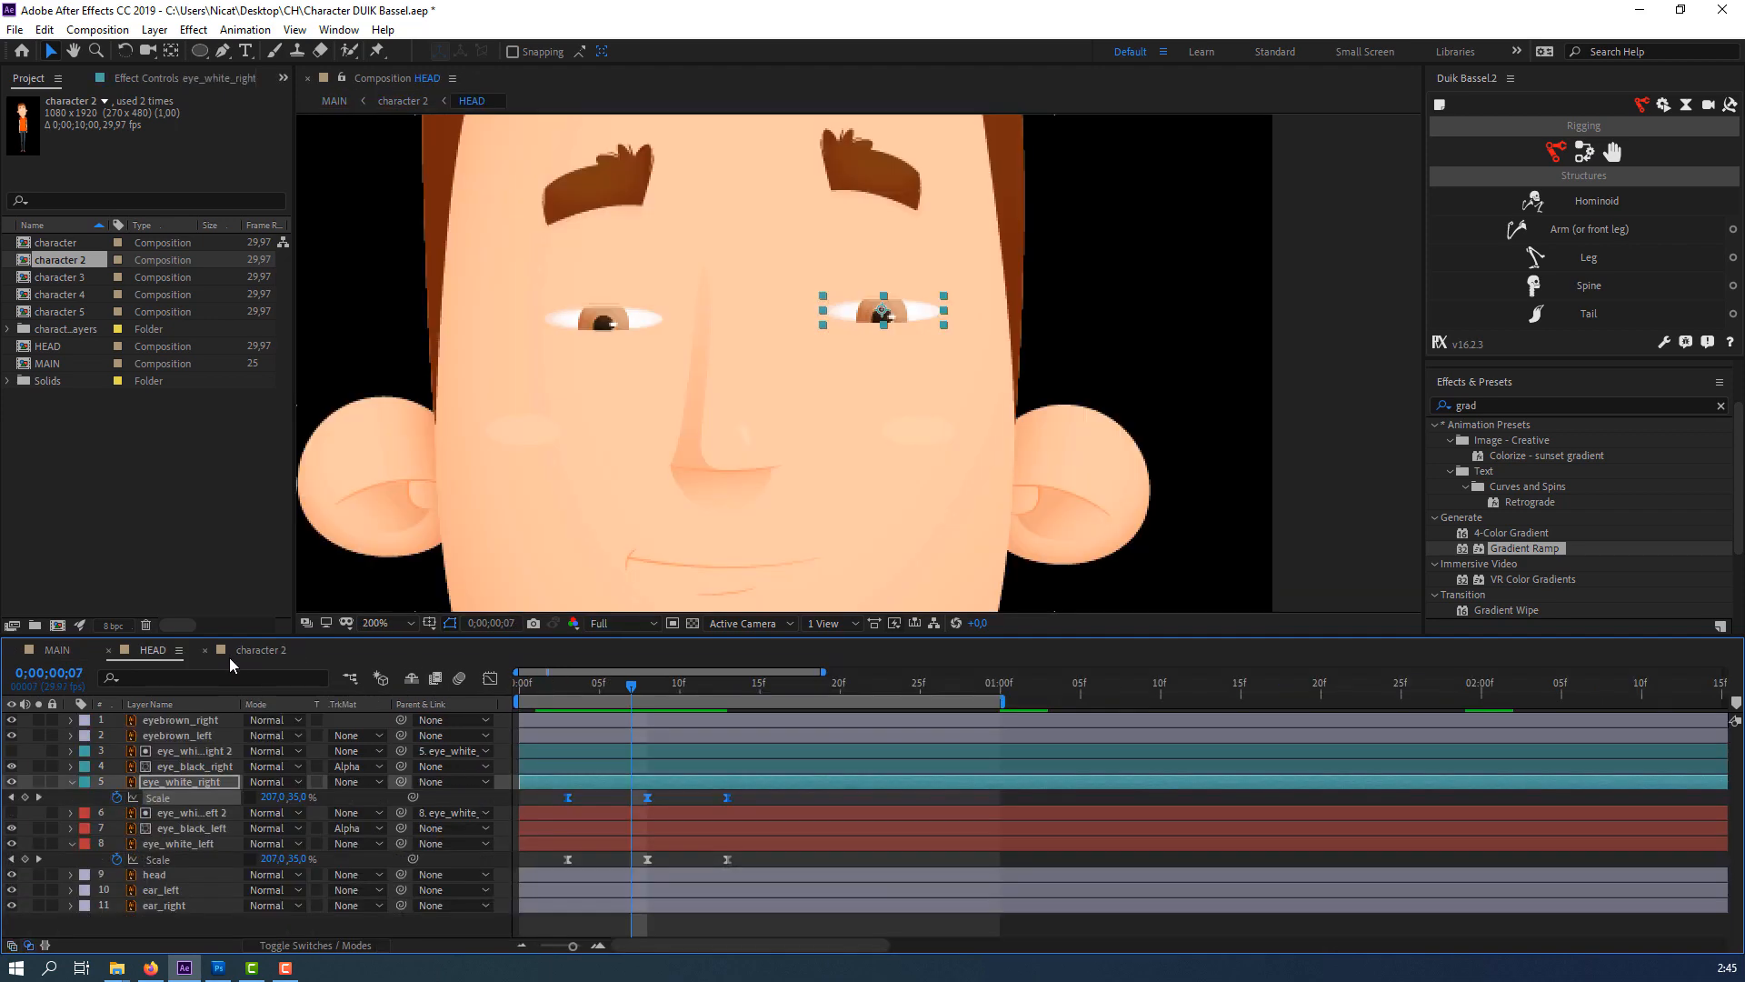
# Repeat eye_white_right's three blink keyframes at 0;00;00;26, about 0;00;01;19, 0;00;03;01 and 0;00;04;10.
pyautogui.scroll(-2, 821, 848)
pyautogui.moveTo(633, 792); pyautogui.dragTo(528, 807)
pyautogui.click(632, 691)
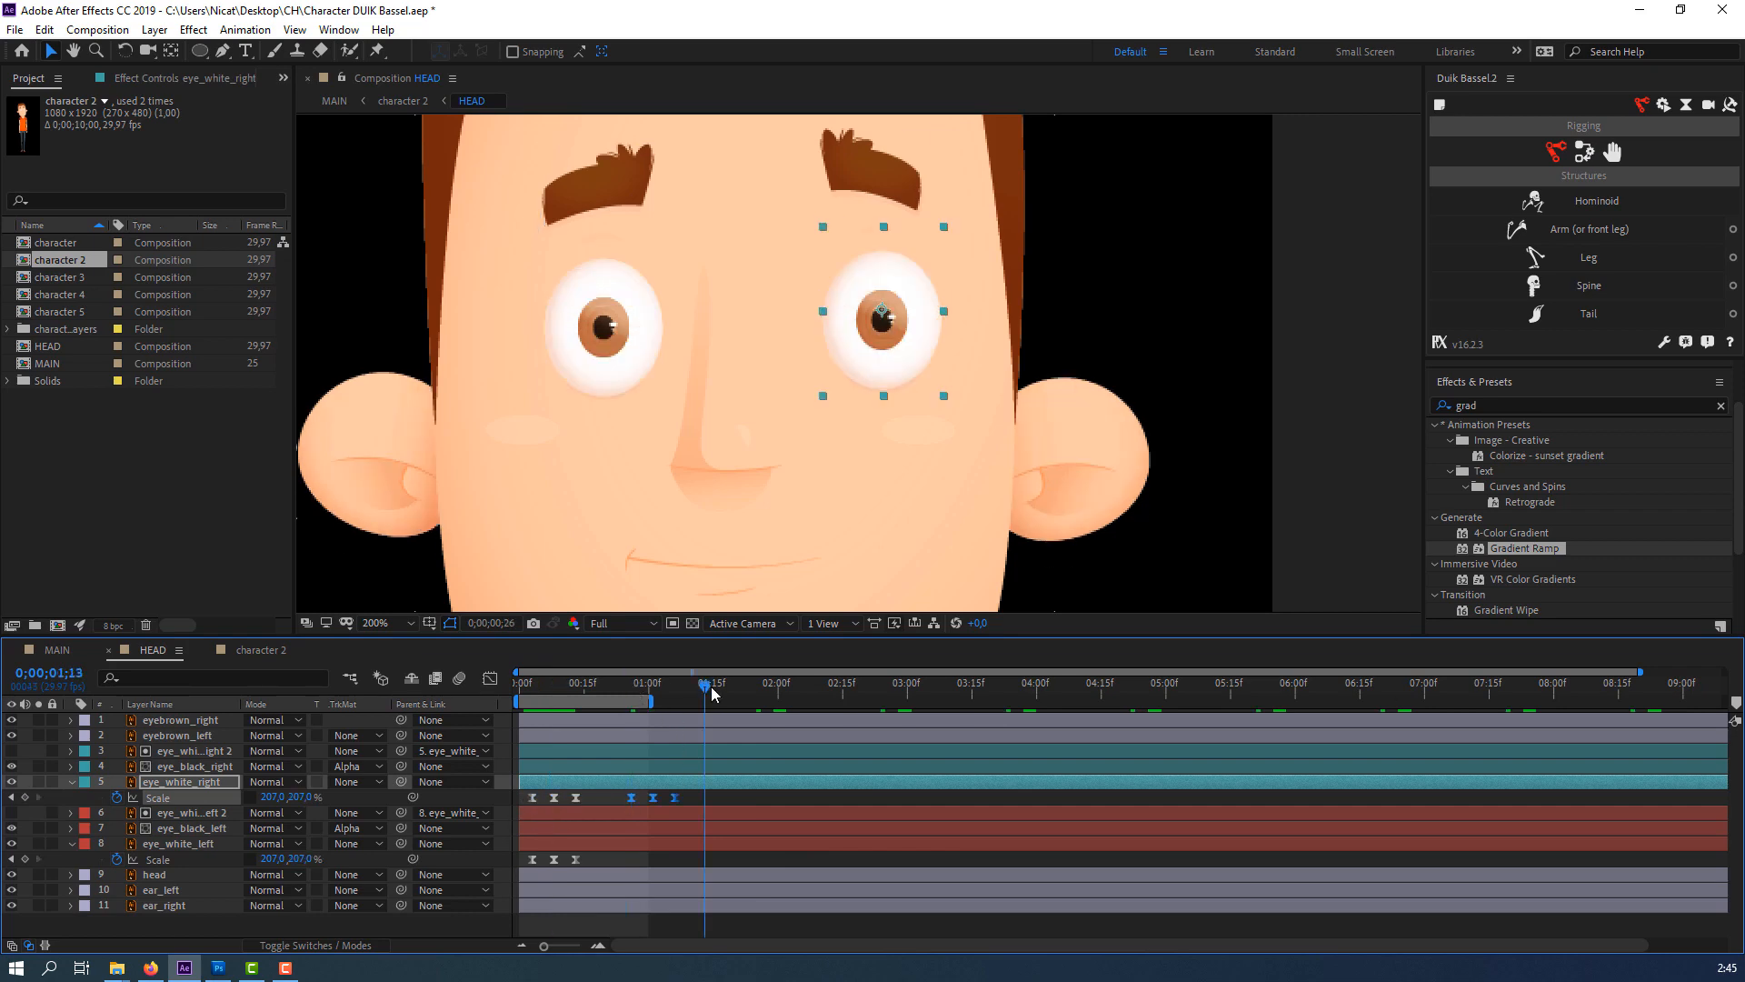
pyautogui.hotkey('ctrl', 'v')
pyautogui.moveTo(712, 696); pyautogui.dragTo(845, 698)
pyautogui.click(912, 697)
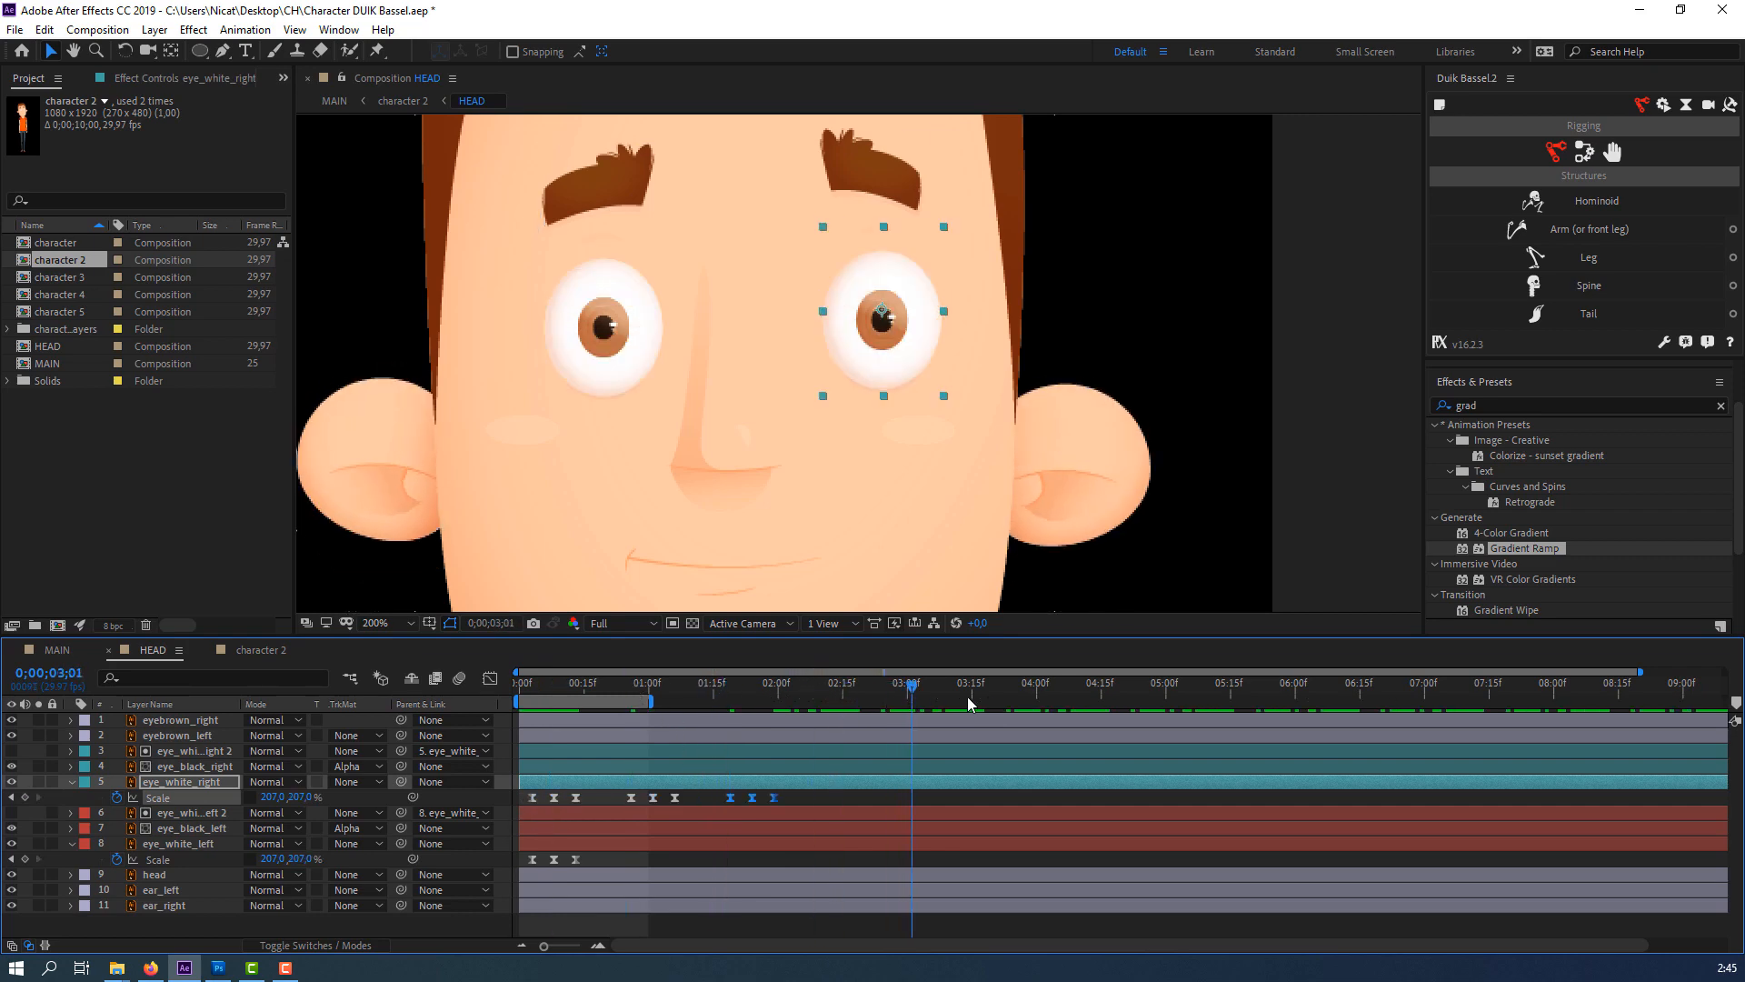
pyautogui.hotkey('ctrl', 'v')
pyautogui.click(1077, 697)
pyautogui.hotkey('ctrl', 'v')
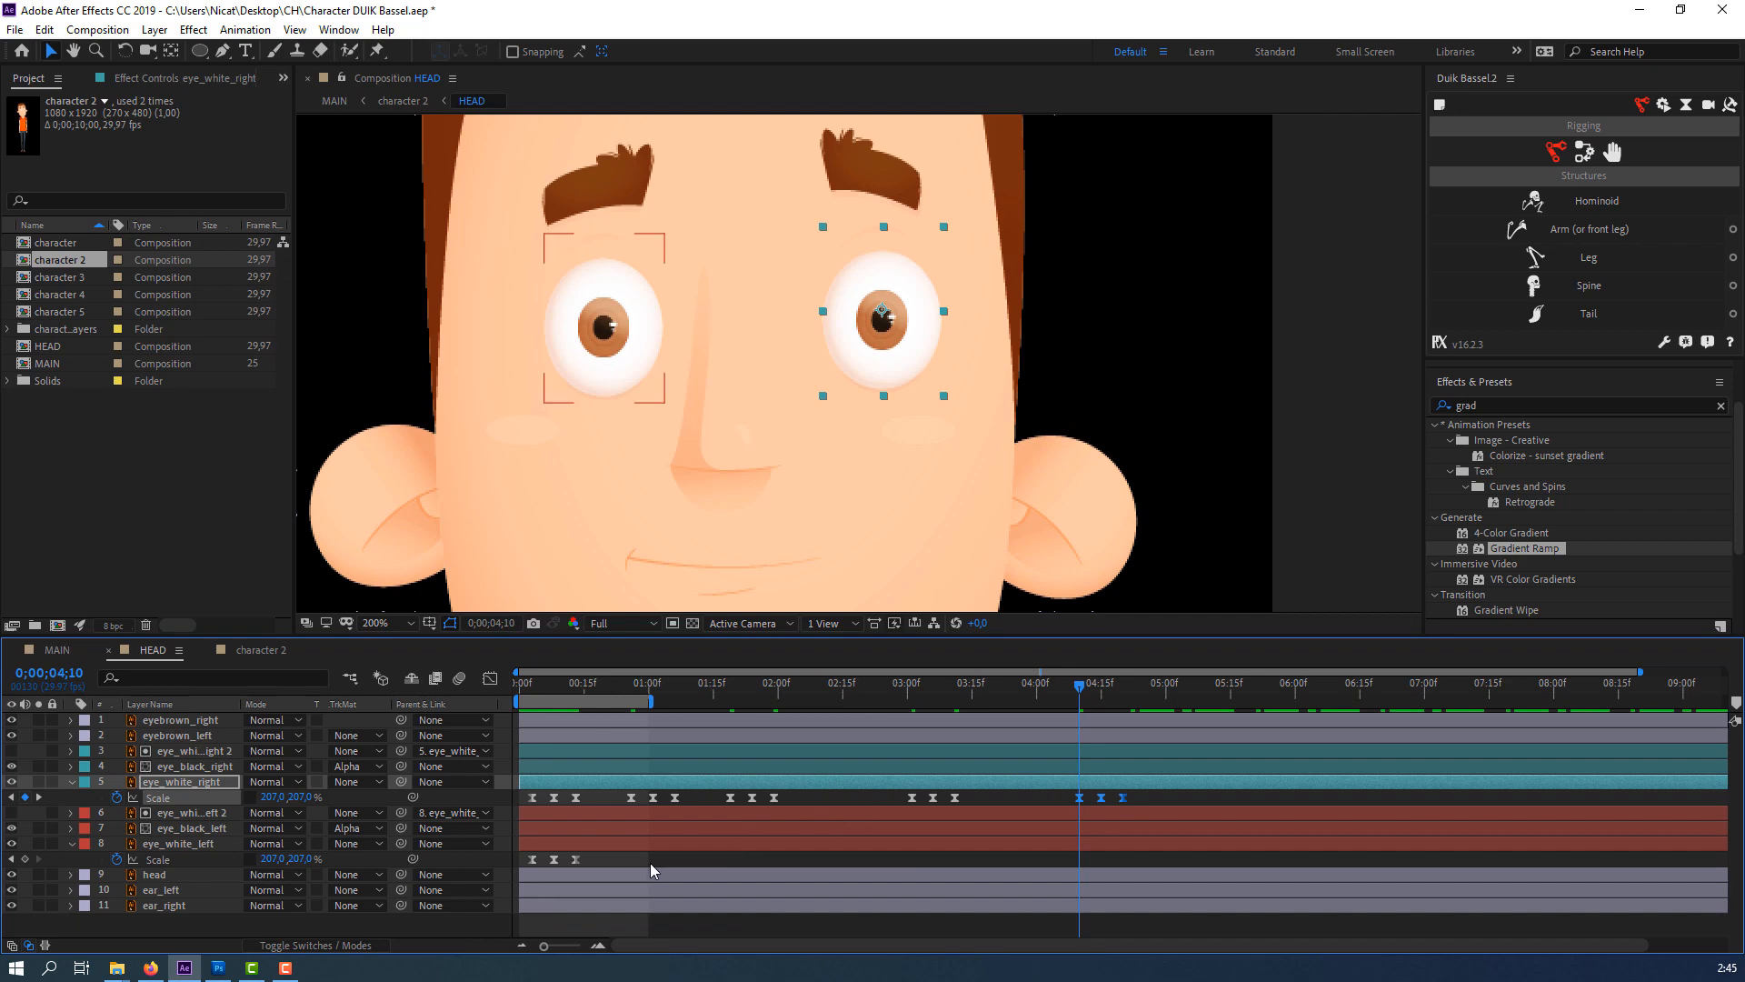
# Copy all of eye_white_right's scale keyframes onto eye_white_left, starting at 0;00;00;03.
pyautogui.moveTo(651, 863); pyautogui.dragTo(504, 878)
pyautogui.moveTo(1153, 797); pyautogui.dragTo(503, 810)
pyautogui.moveTo(574, 690); pyautogui.dragTo(534, 694)
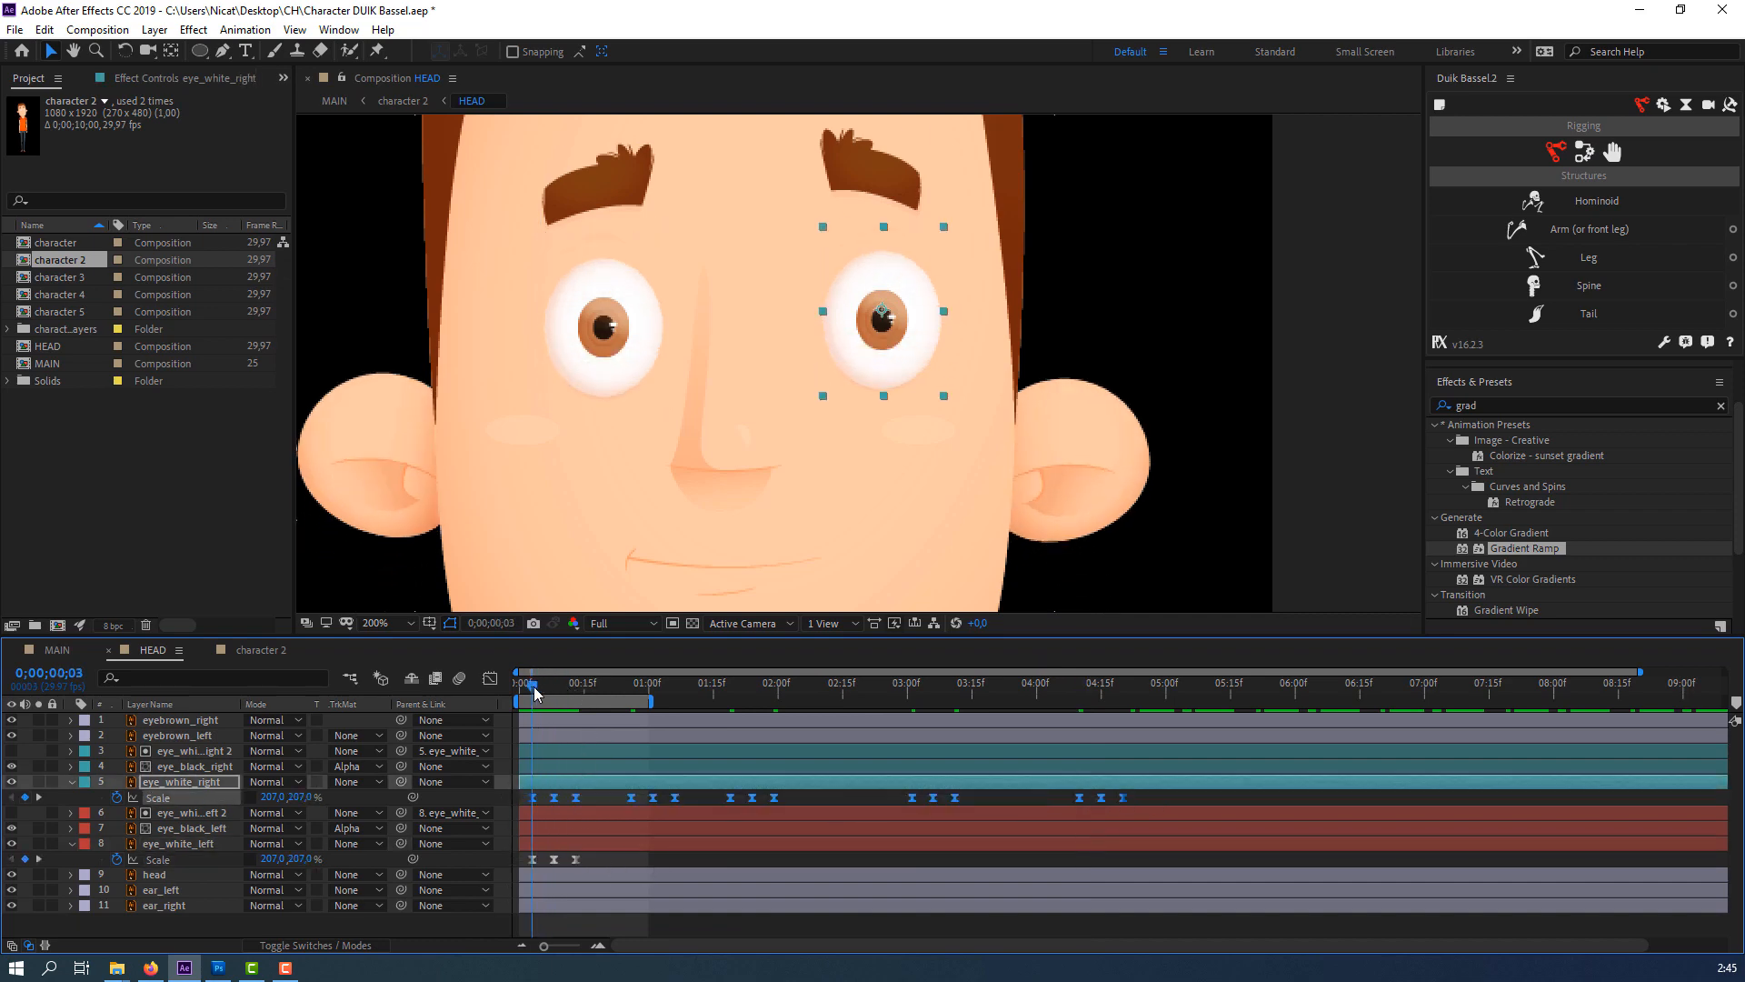
pyautogui.click(598, 847)
pyautogui.hotkey('ctrl', 'v')
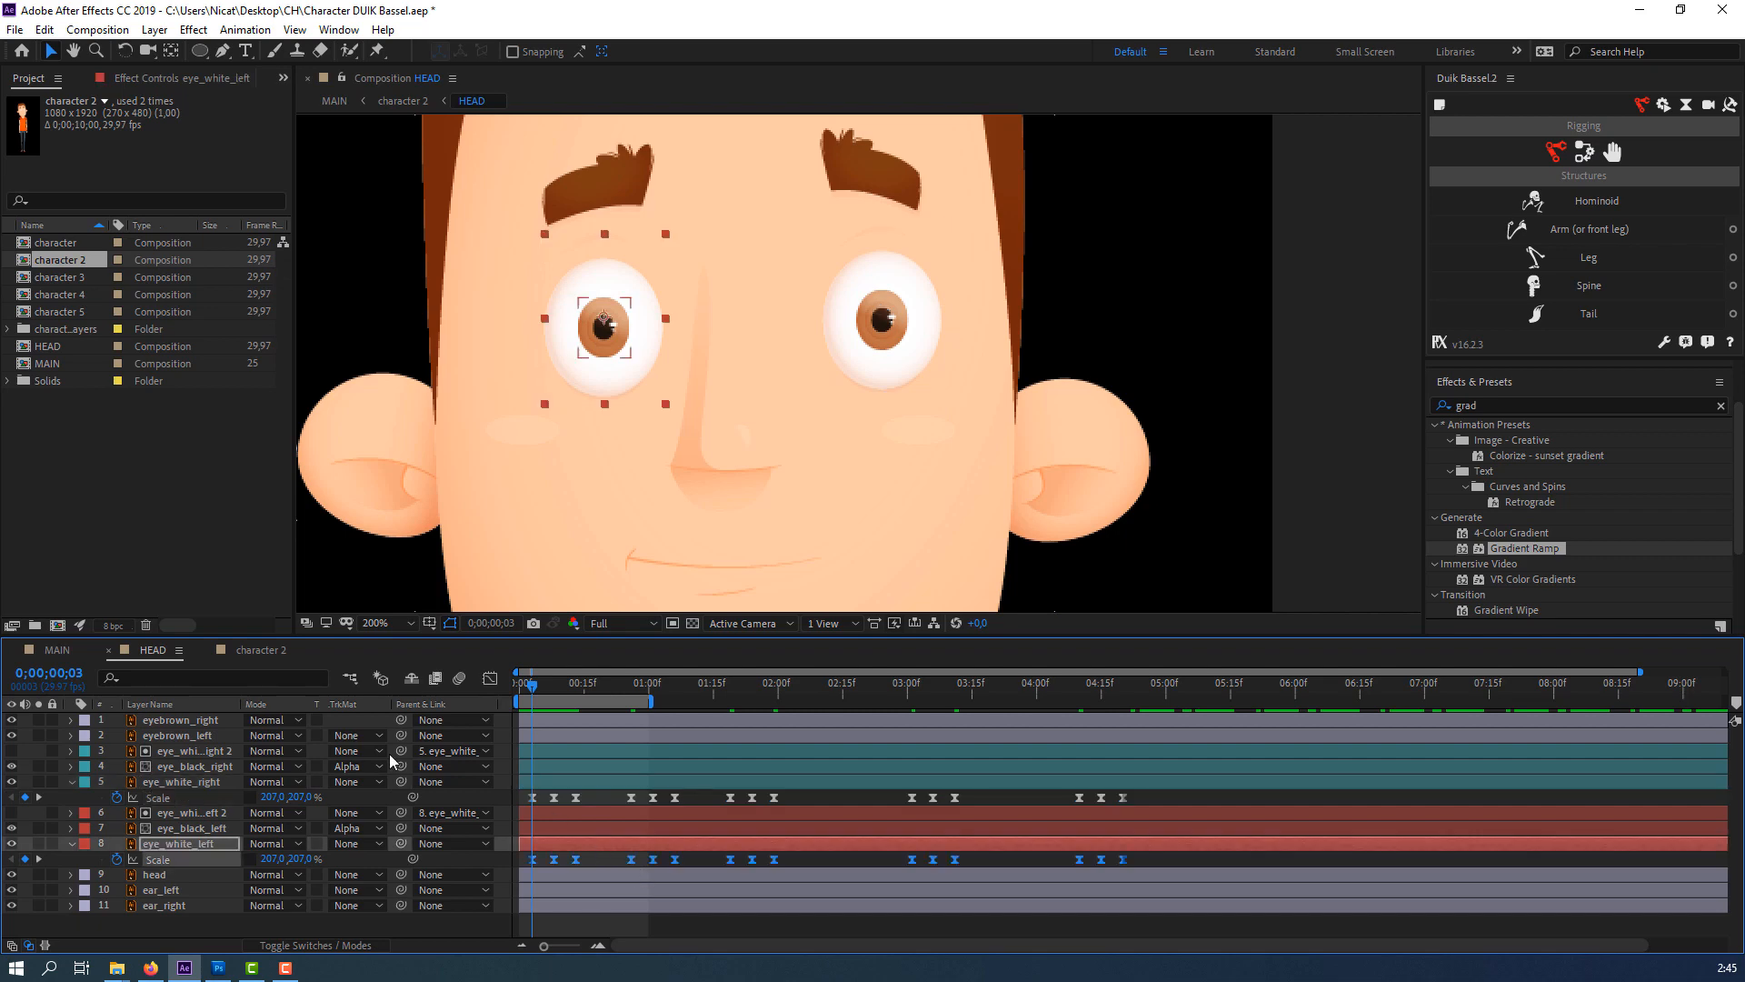
# Play back the MAIN composition to review the repeated blinks on both characters.
pyautogui.click(58, 652)
pyautogui.press('space')
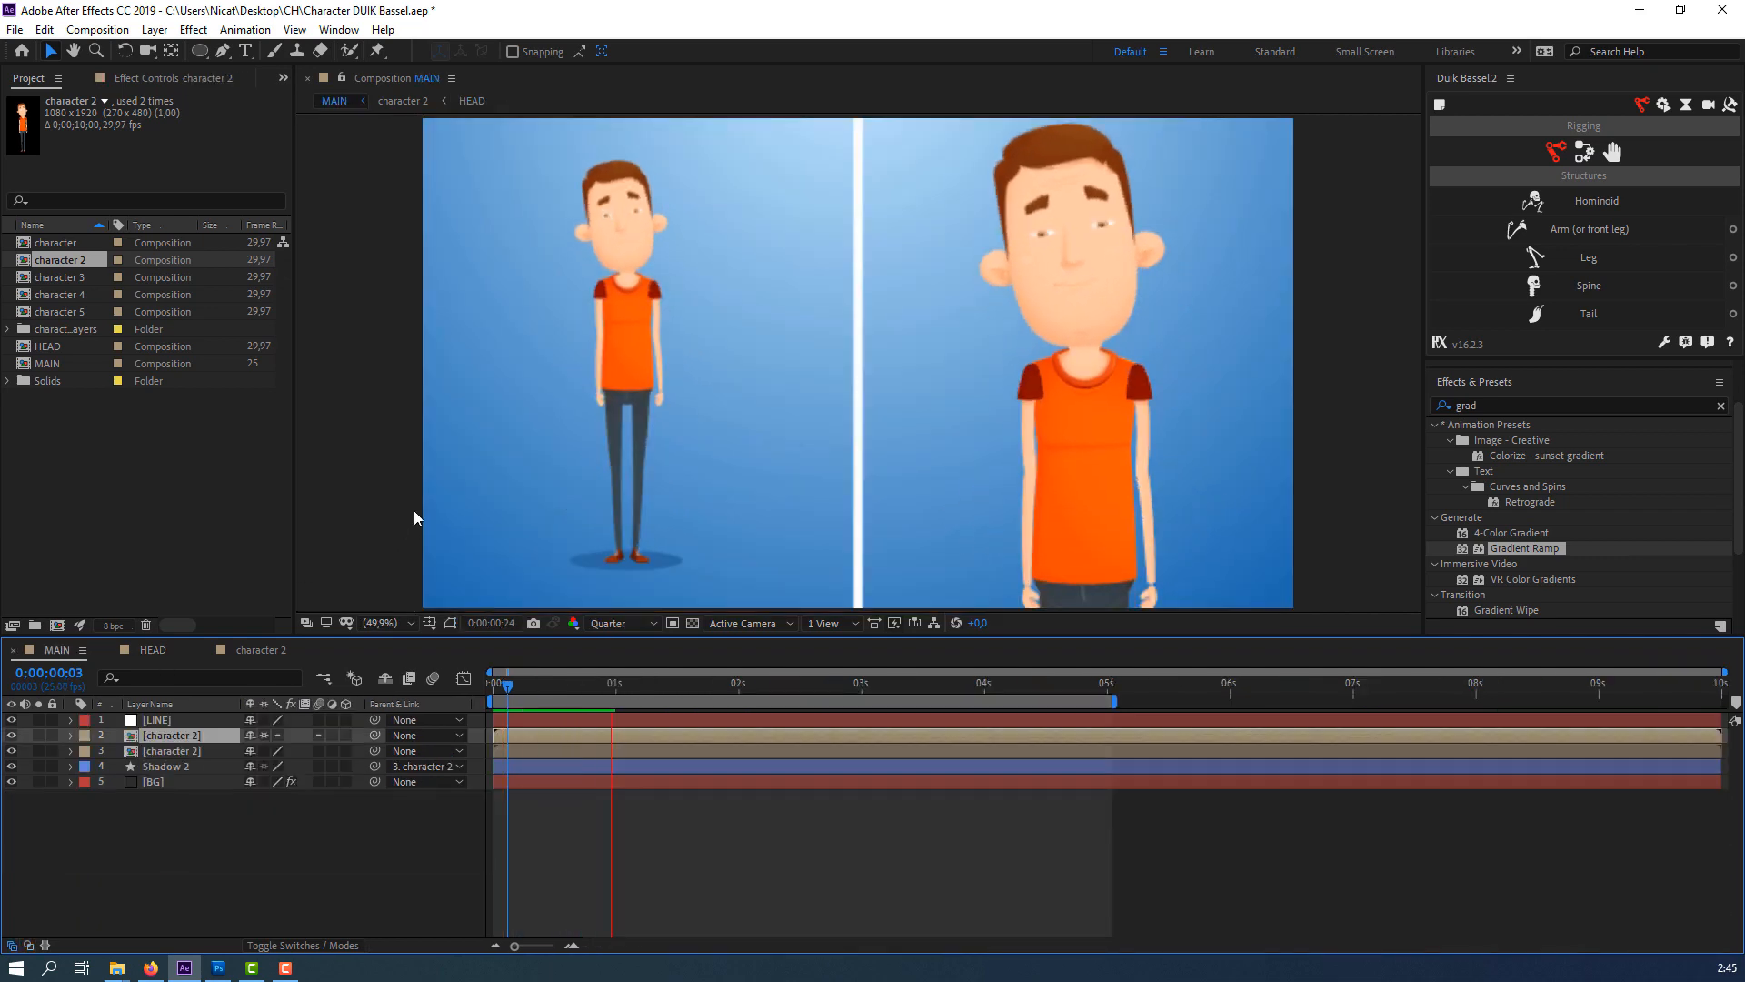
pyautogui.scroll(-2, 734, 504)
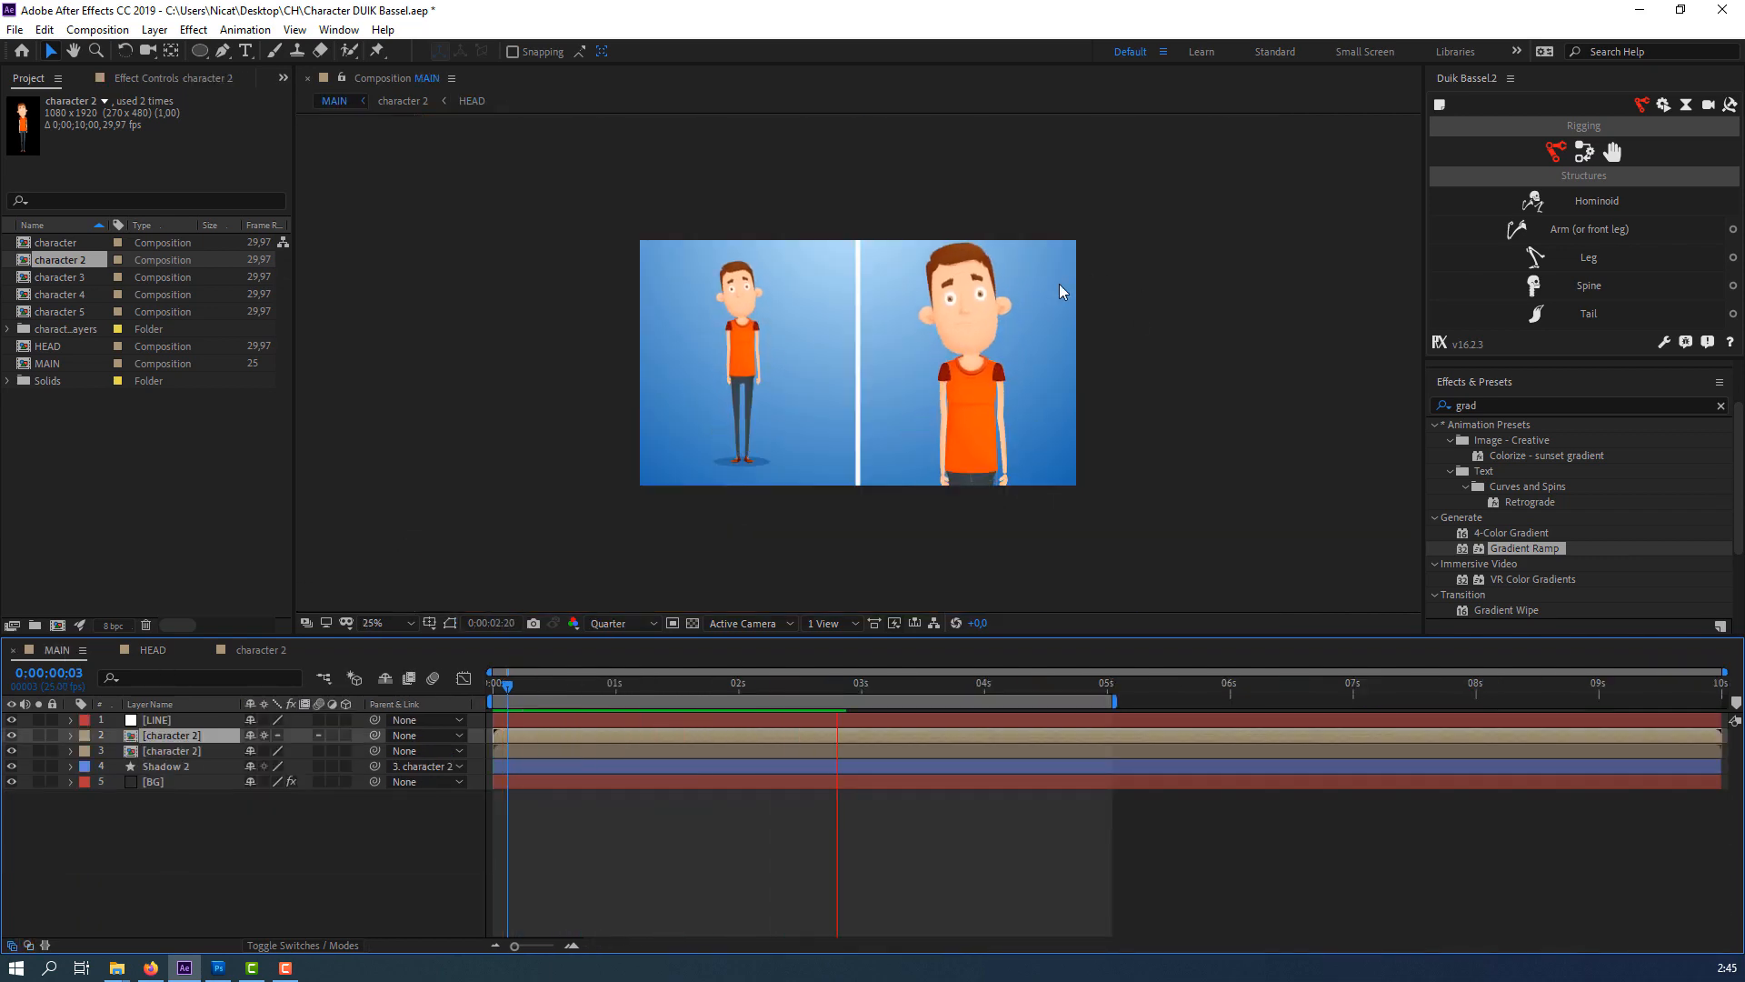
pyautogui.scroll(2, 1024, 304)
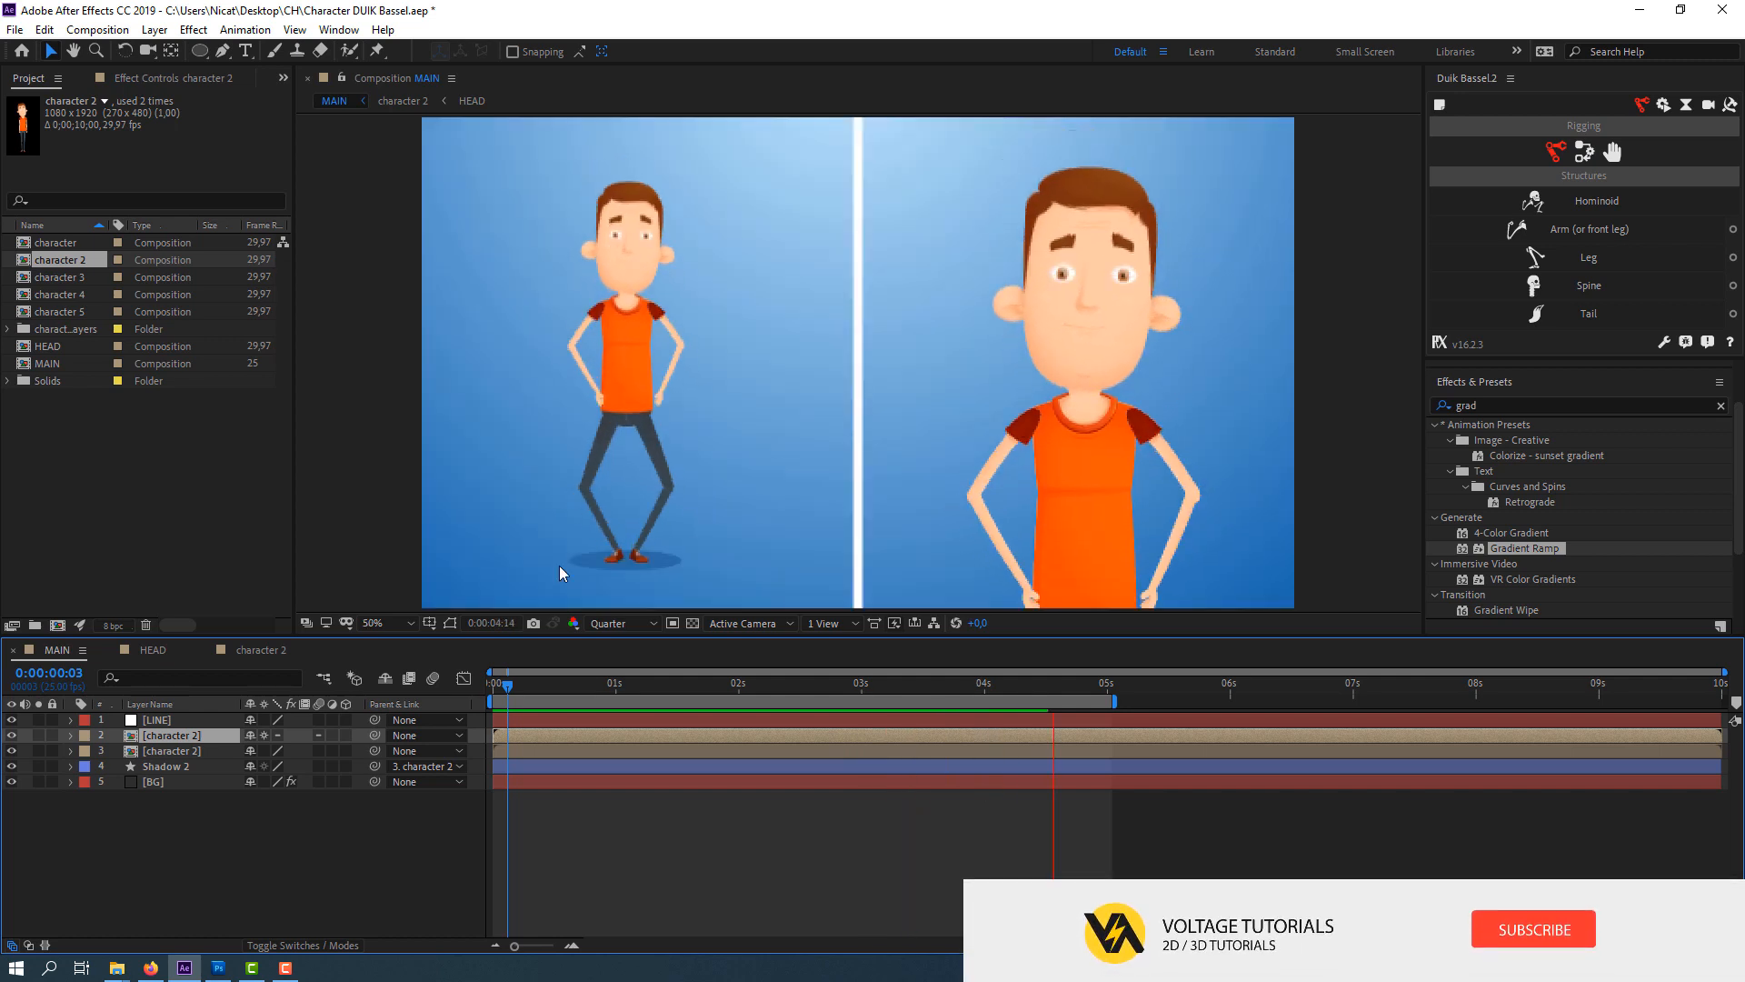
# Scrub through the opening body movement in character 2 up to 0;00;00;14 and return to HEAD.
pyautogui.click(266, 656)
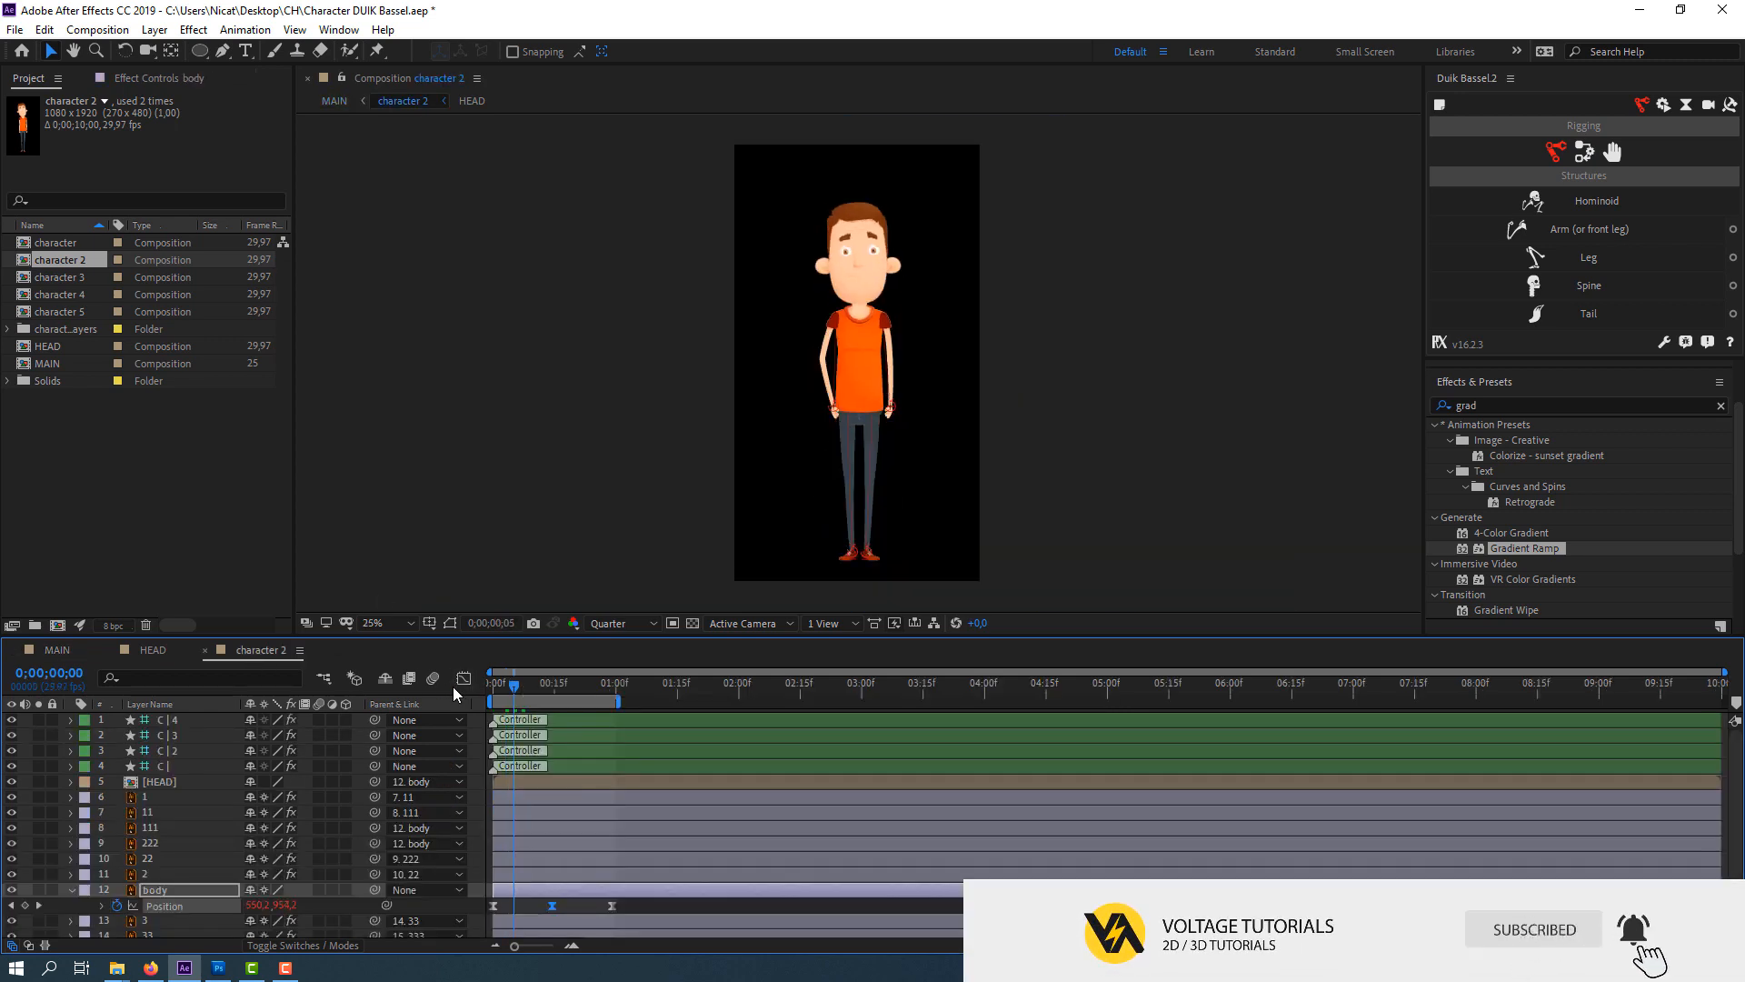
pyautogui.scroll(4, 939, 350)
pyautogui.scroll(-4, 939, 350)
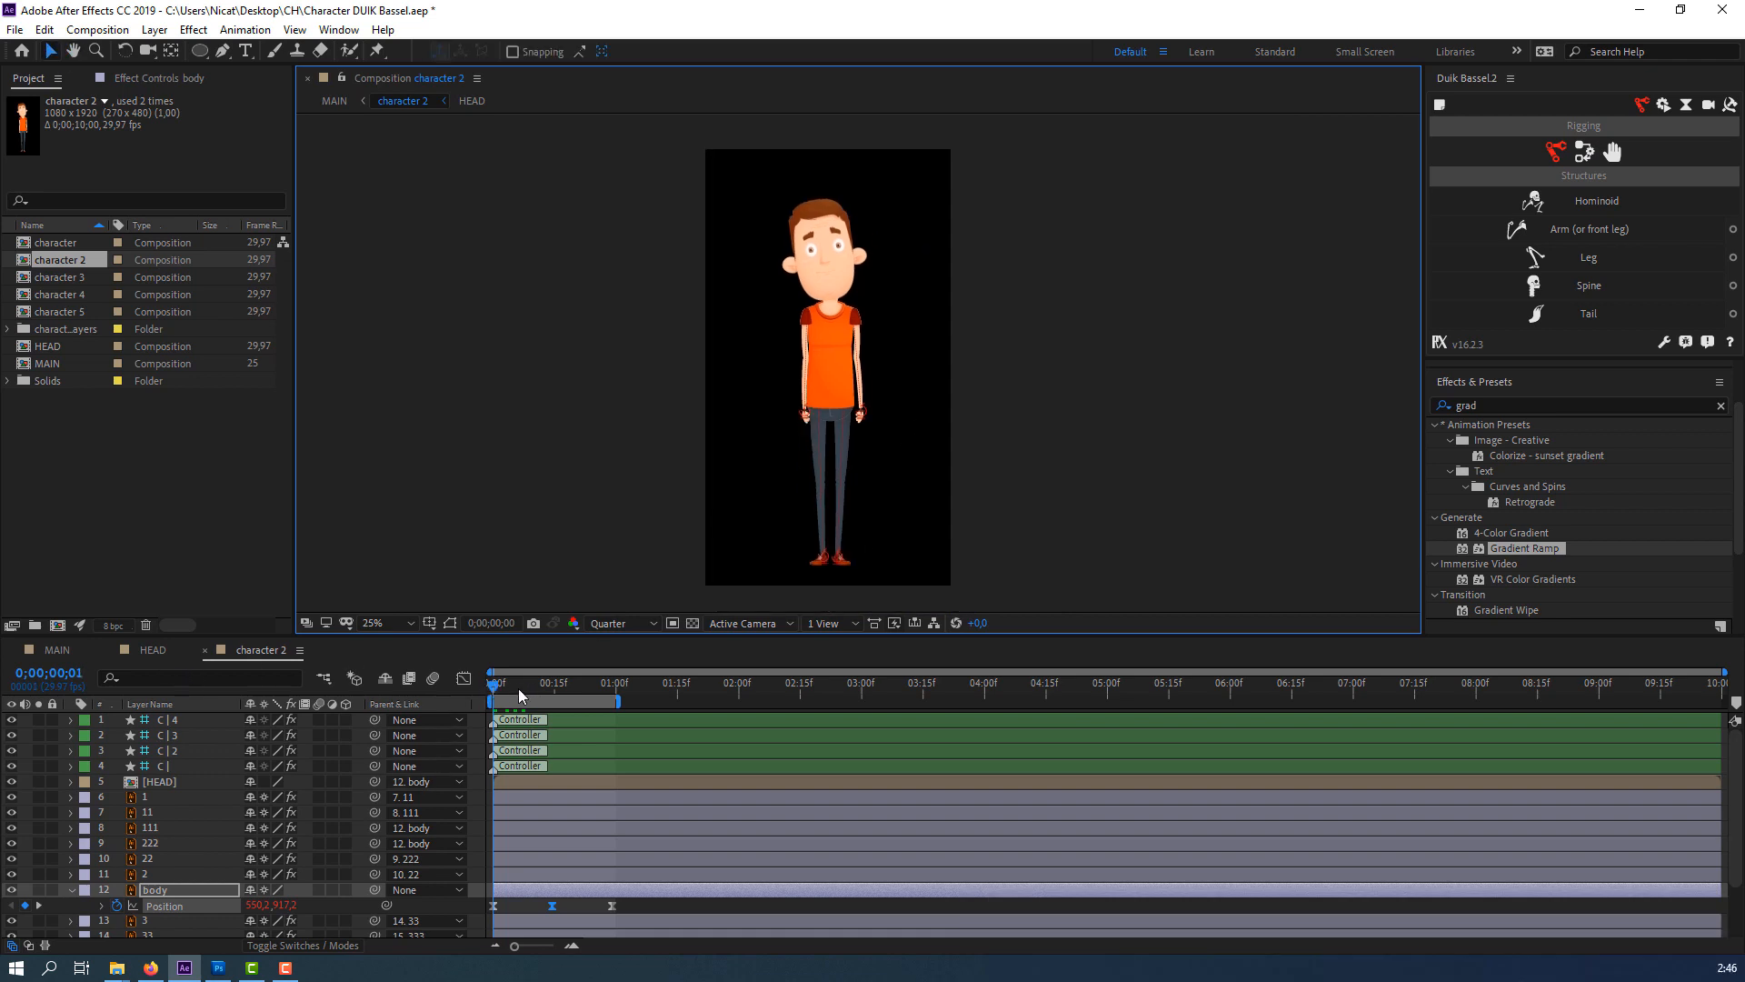
pyautogui.moveTo(518, 689); pyautogui.dragTo(557, 695)
pyautogui.click(178, 656)
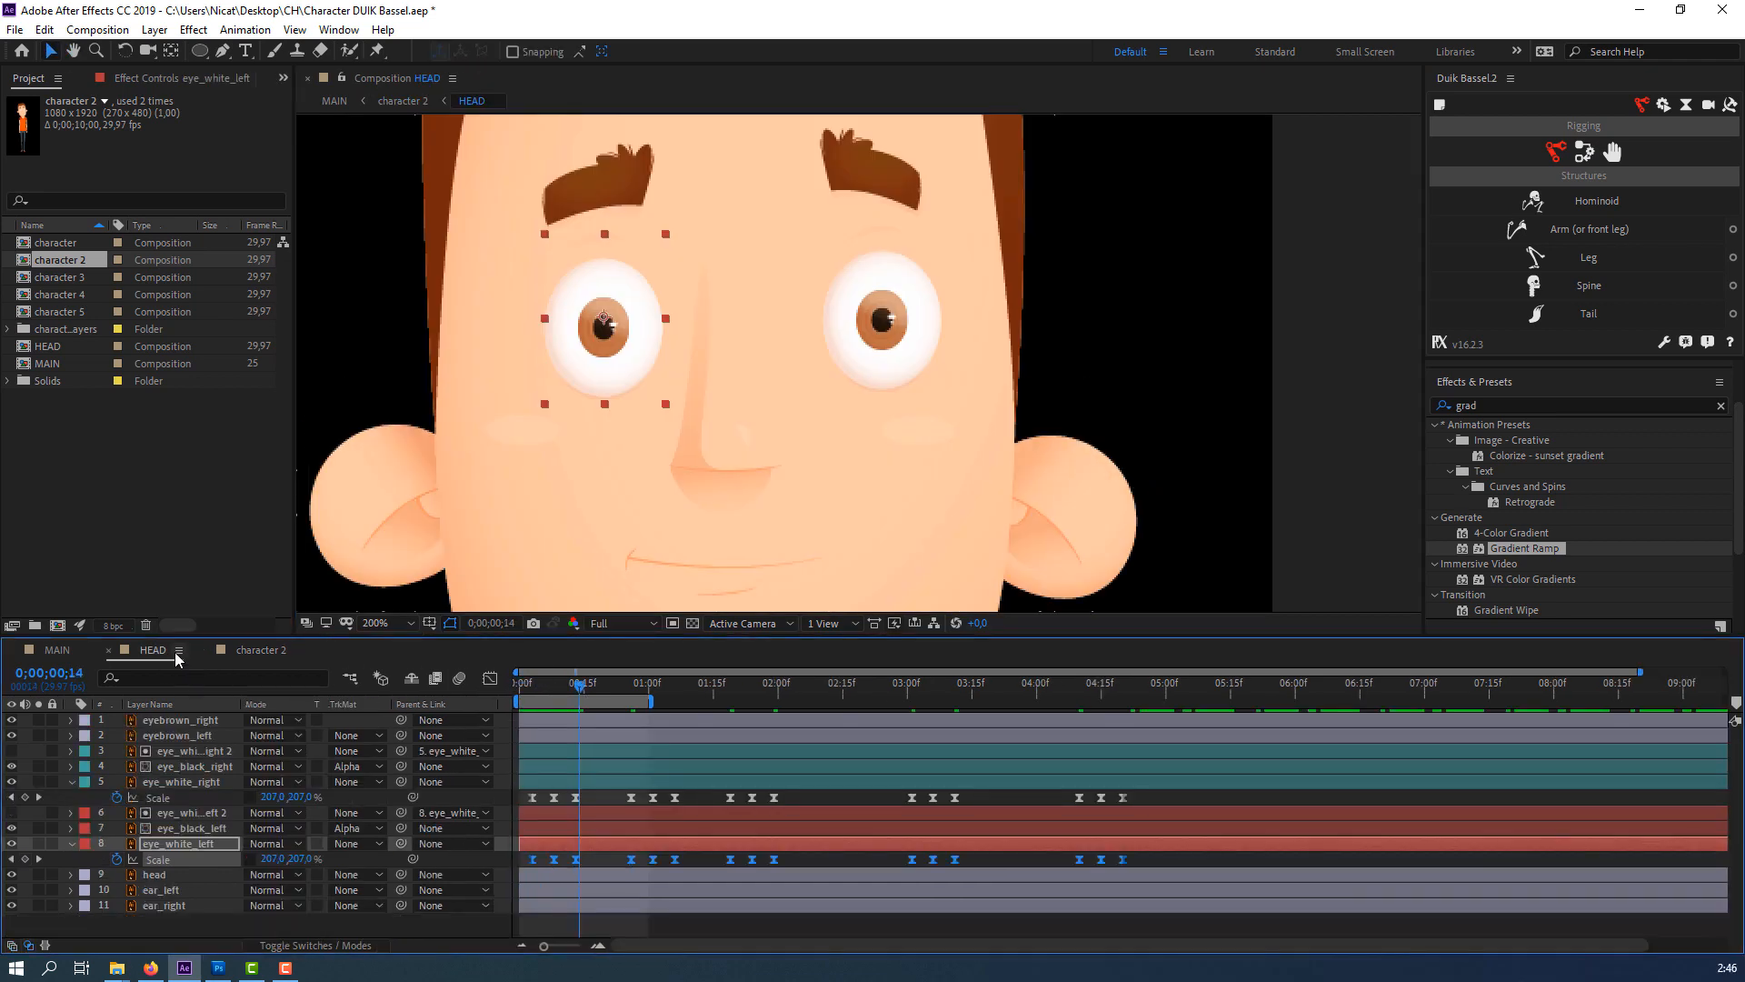
# Collapse the eye whites' scale properties and start position keyframes on eye_black_right and eye_black_left.
pyautogui.click(637, 854)
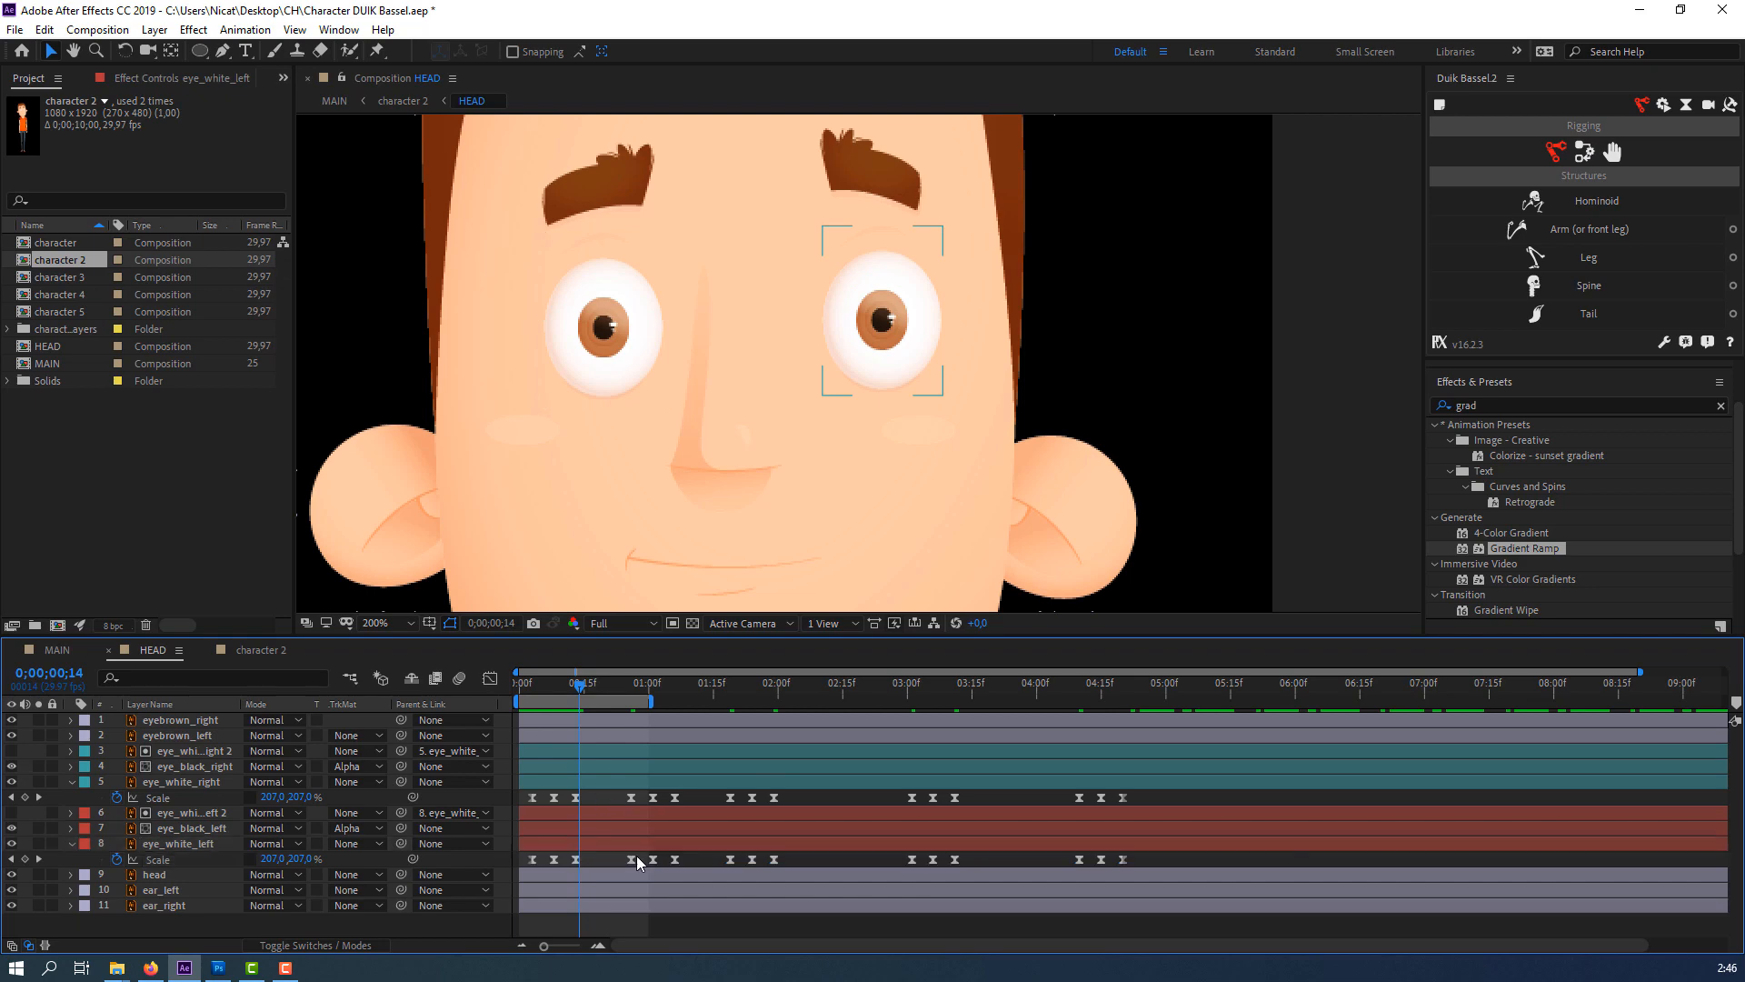
pyautogui.click(72, 782)
pyautogui.click(72, 828)
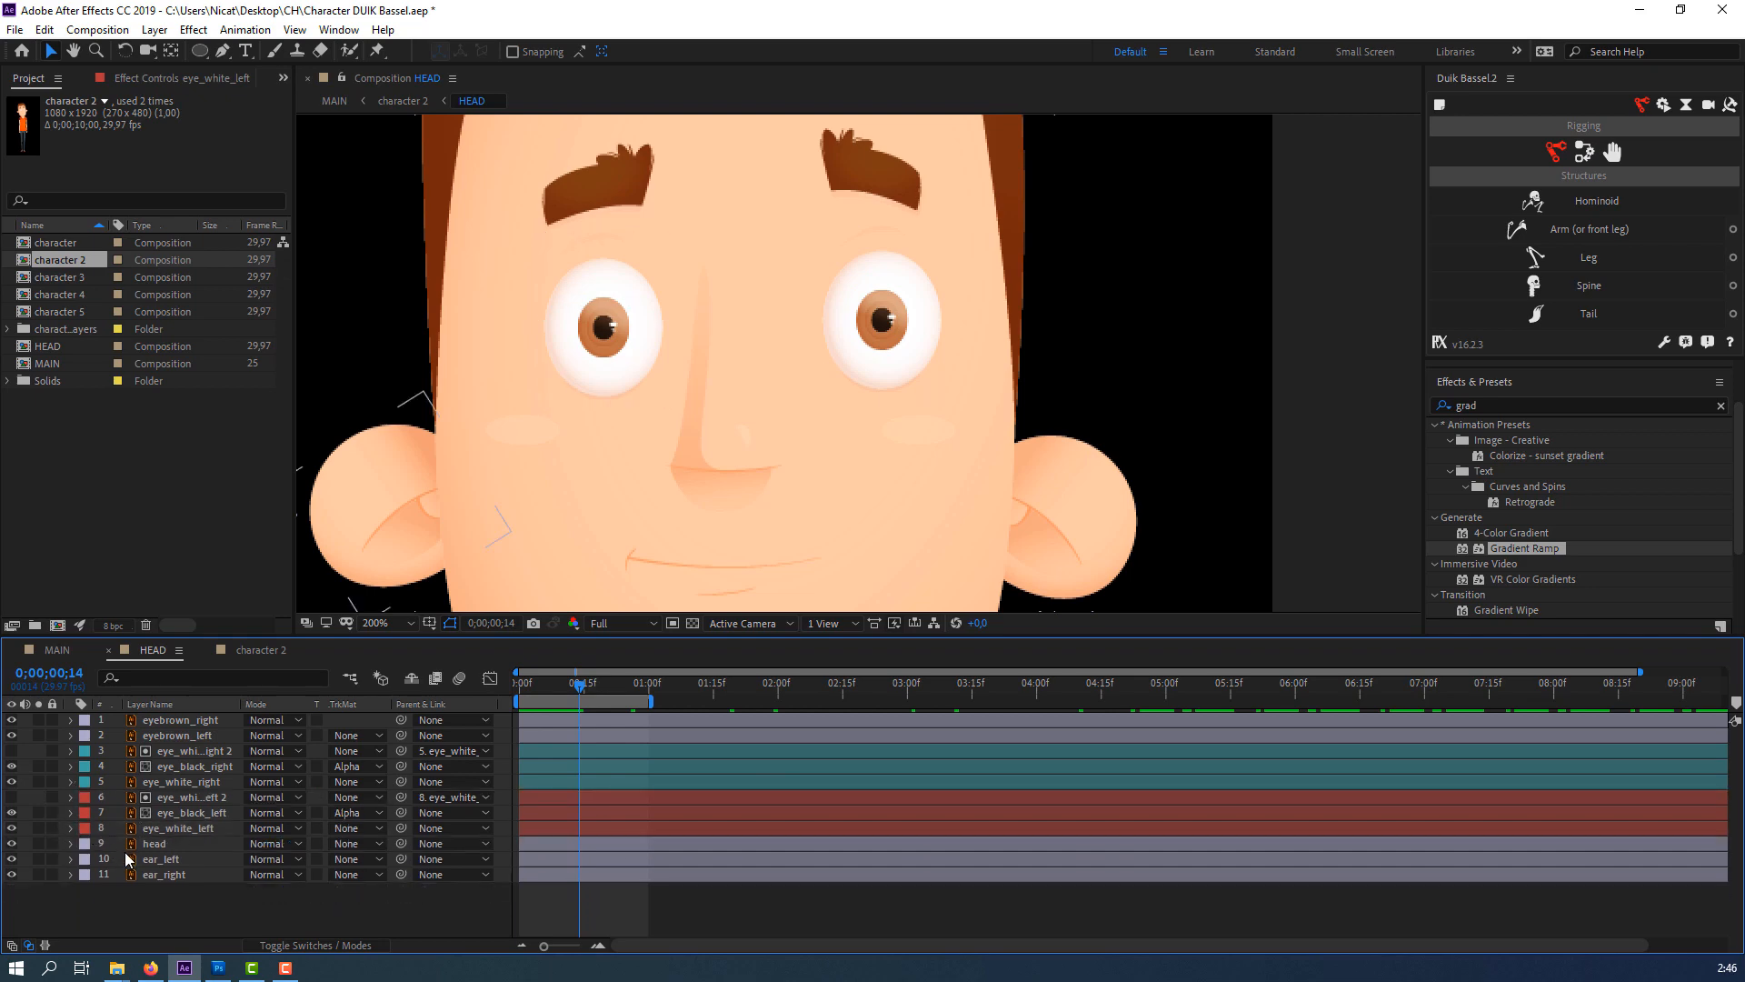
pyautogui.click(198, 814)
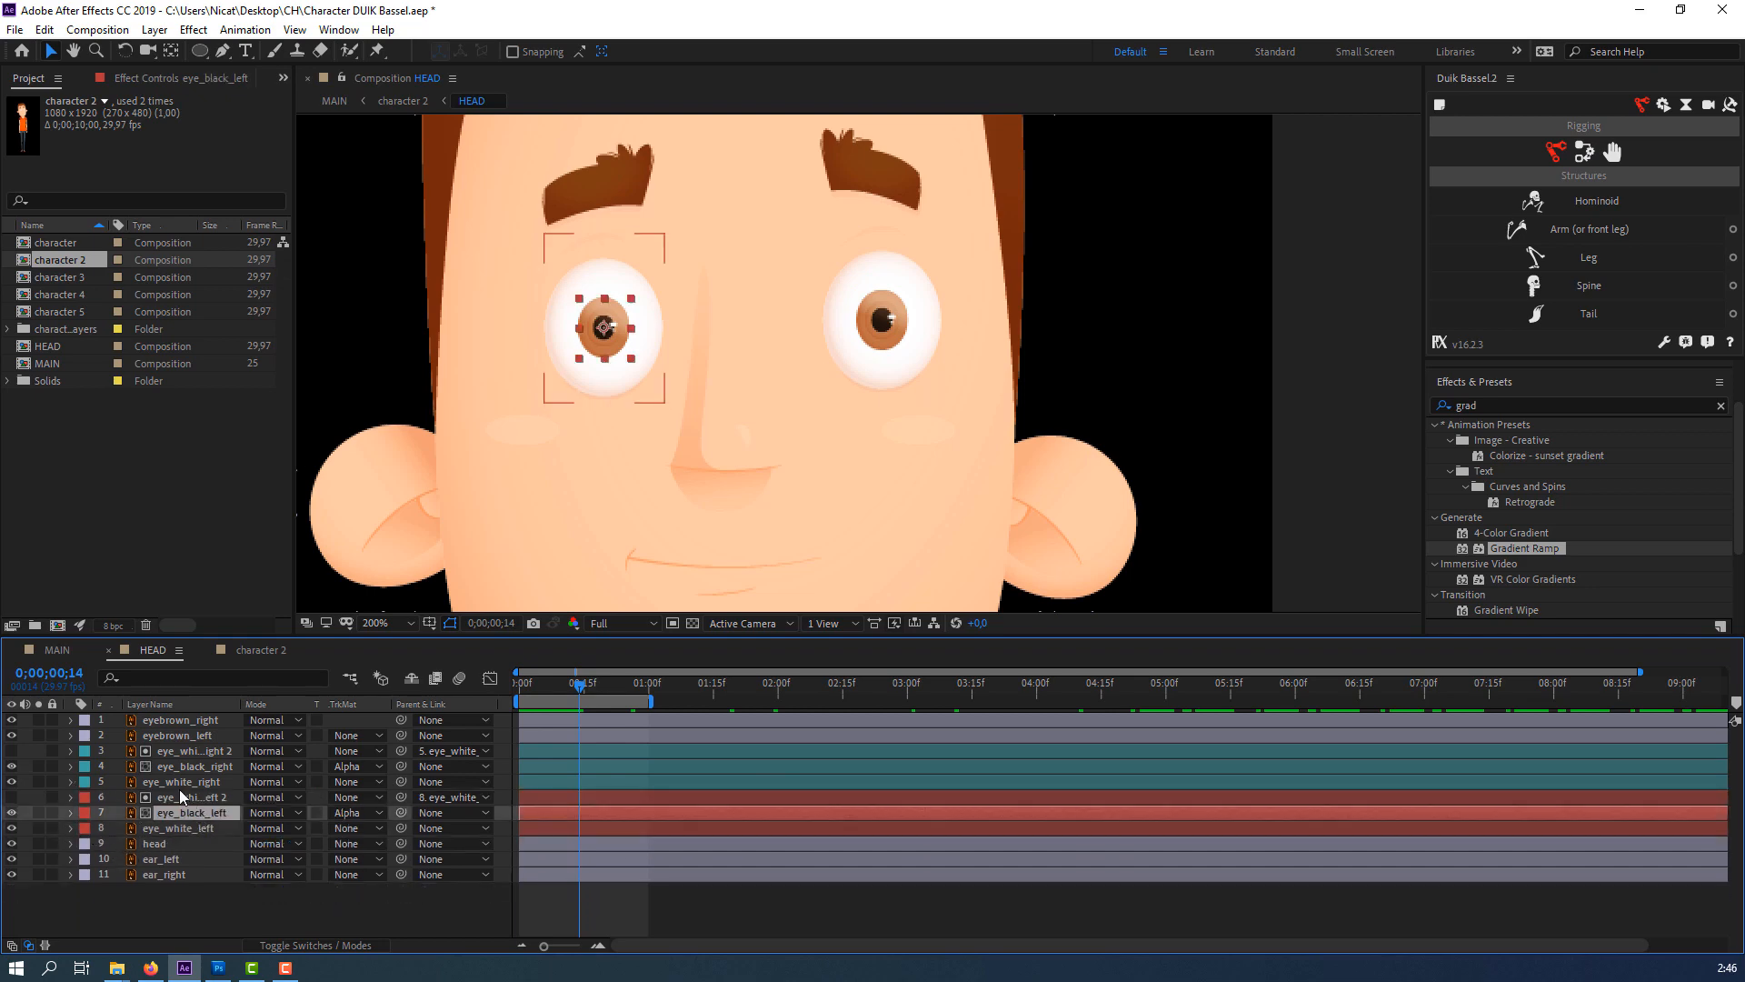
pyautogui.keyDown('ctrl'); pyautogui.click(190, 770); pyautogui.keyUp('ctrl')
pyautogui.press('p')
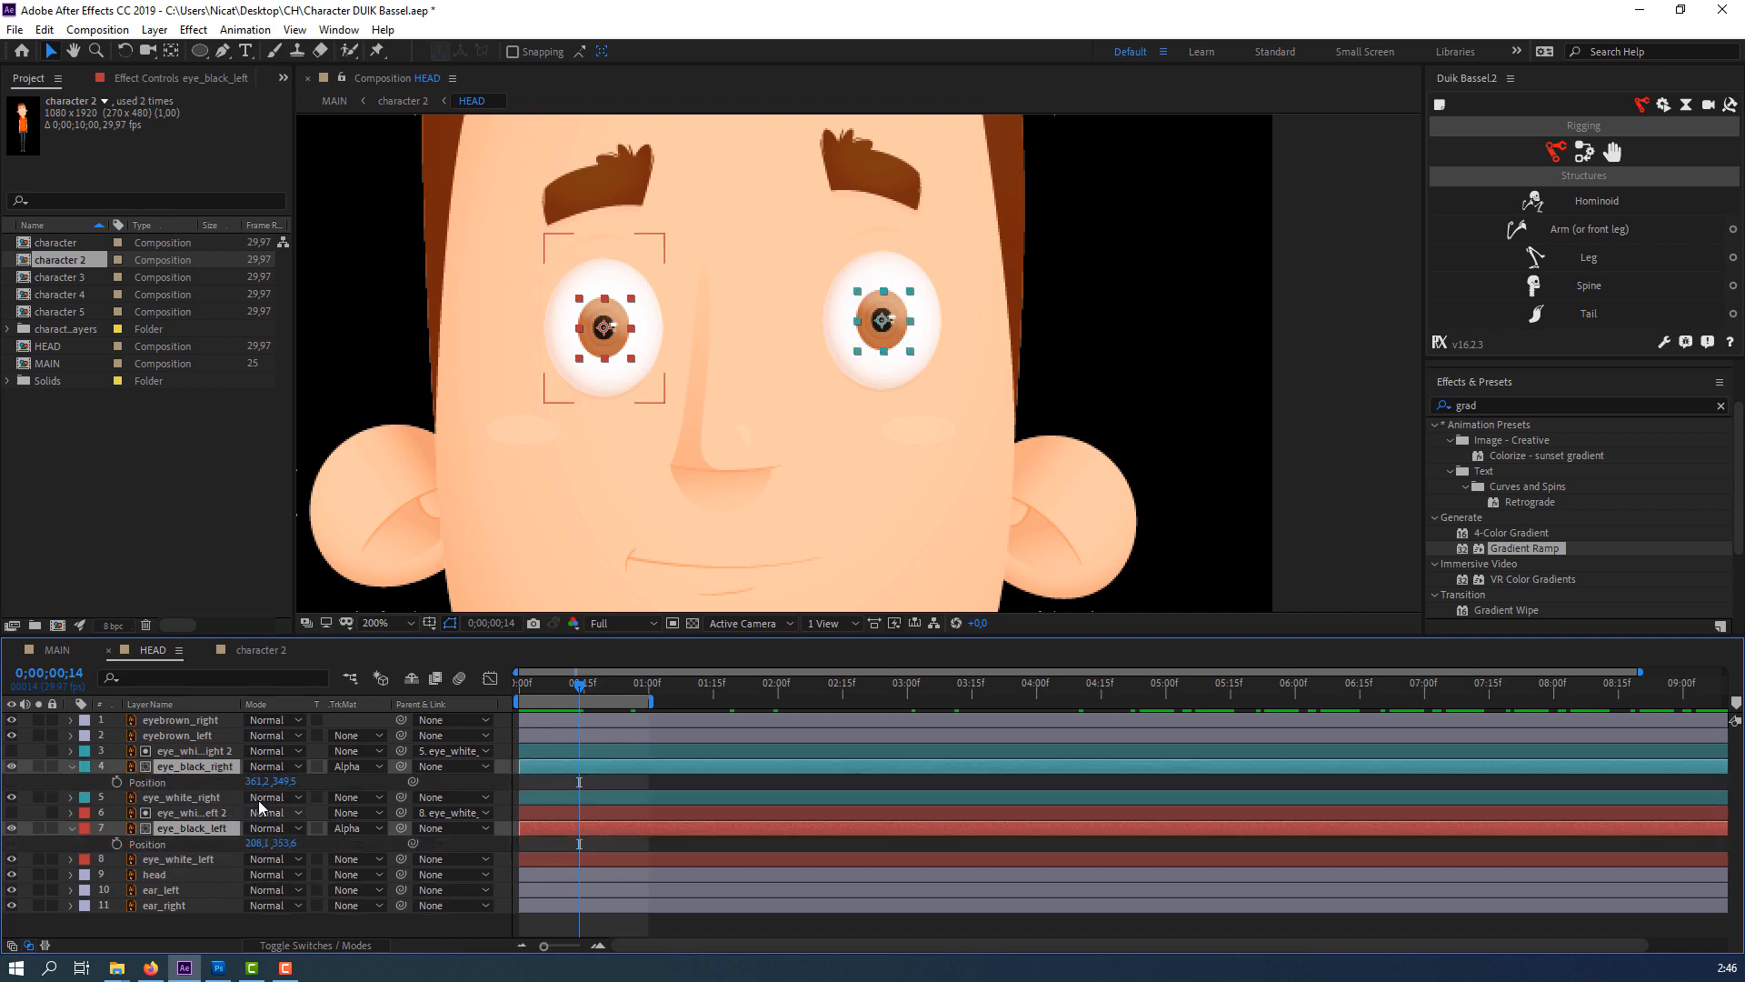
pyautogui.click(115, 781)
# Scrub character 2's body movement back to 0;00;00;08 and return to the HEAD composition.
pyautogui.click(256, 650)
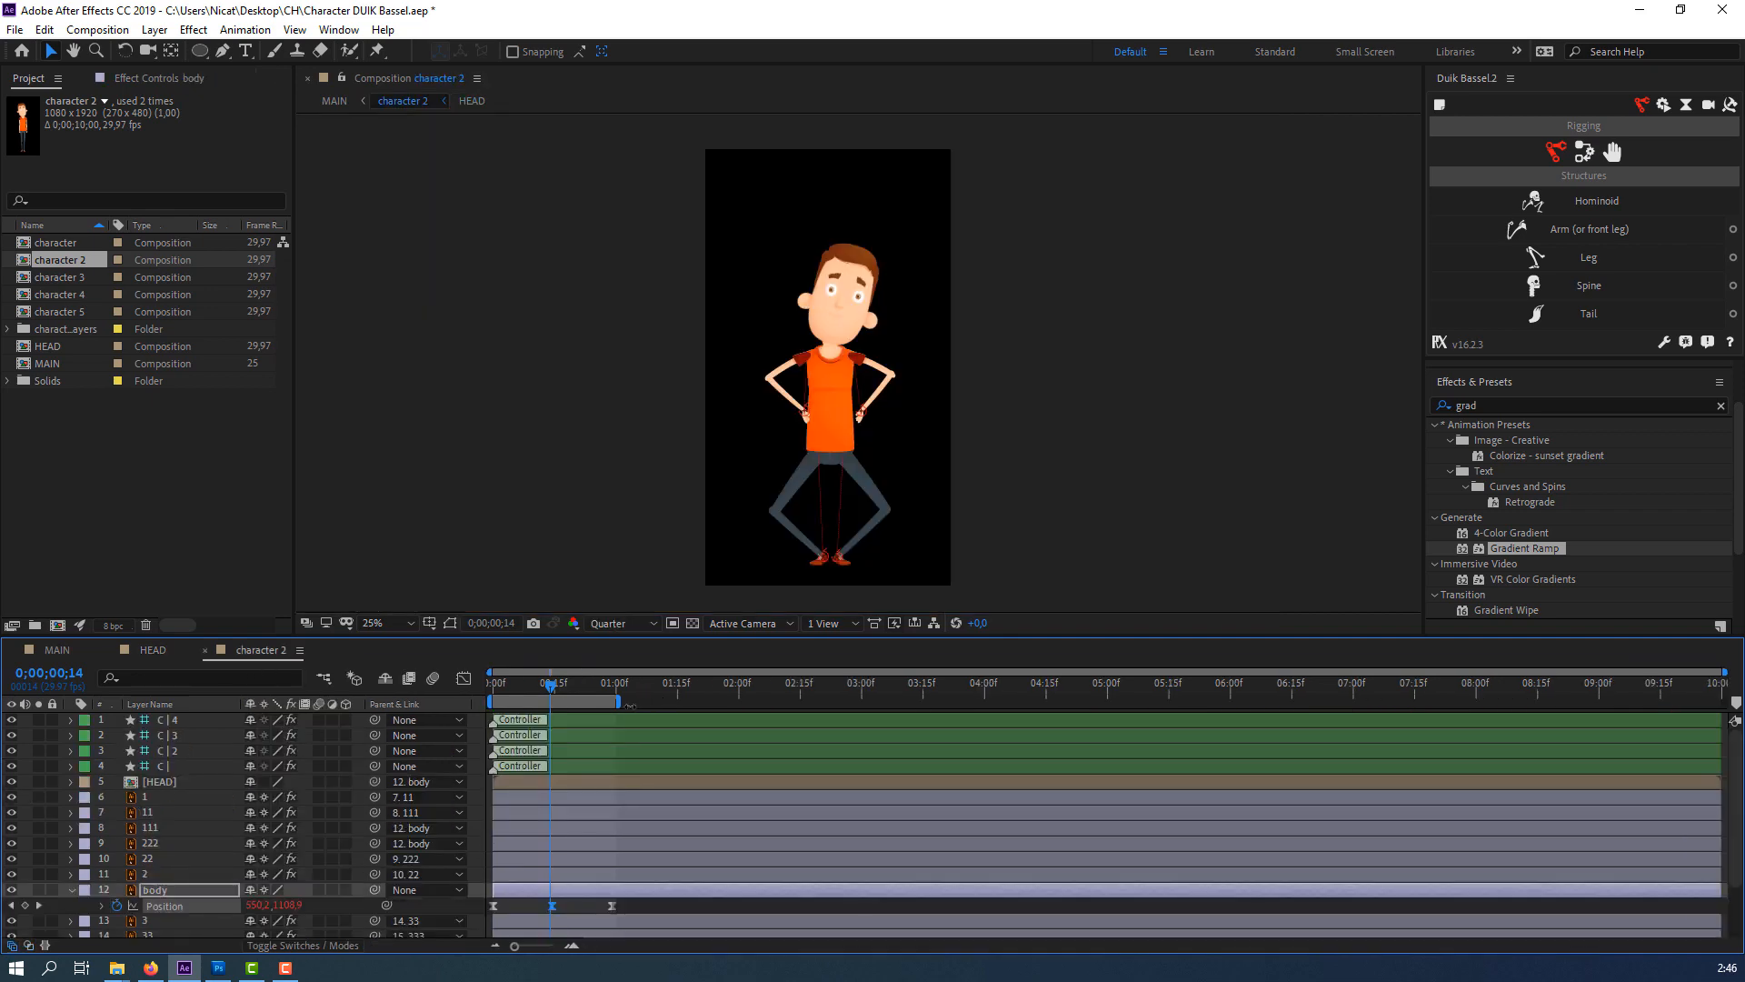
pyautogui.moveTo(556, 686); pyautogui.dragTo(526, 689)
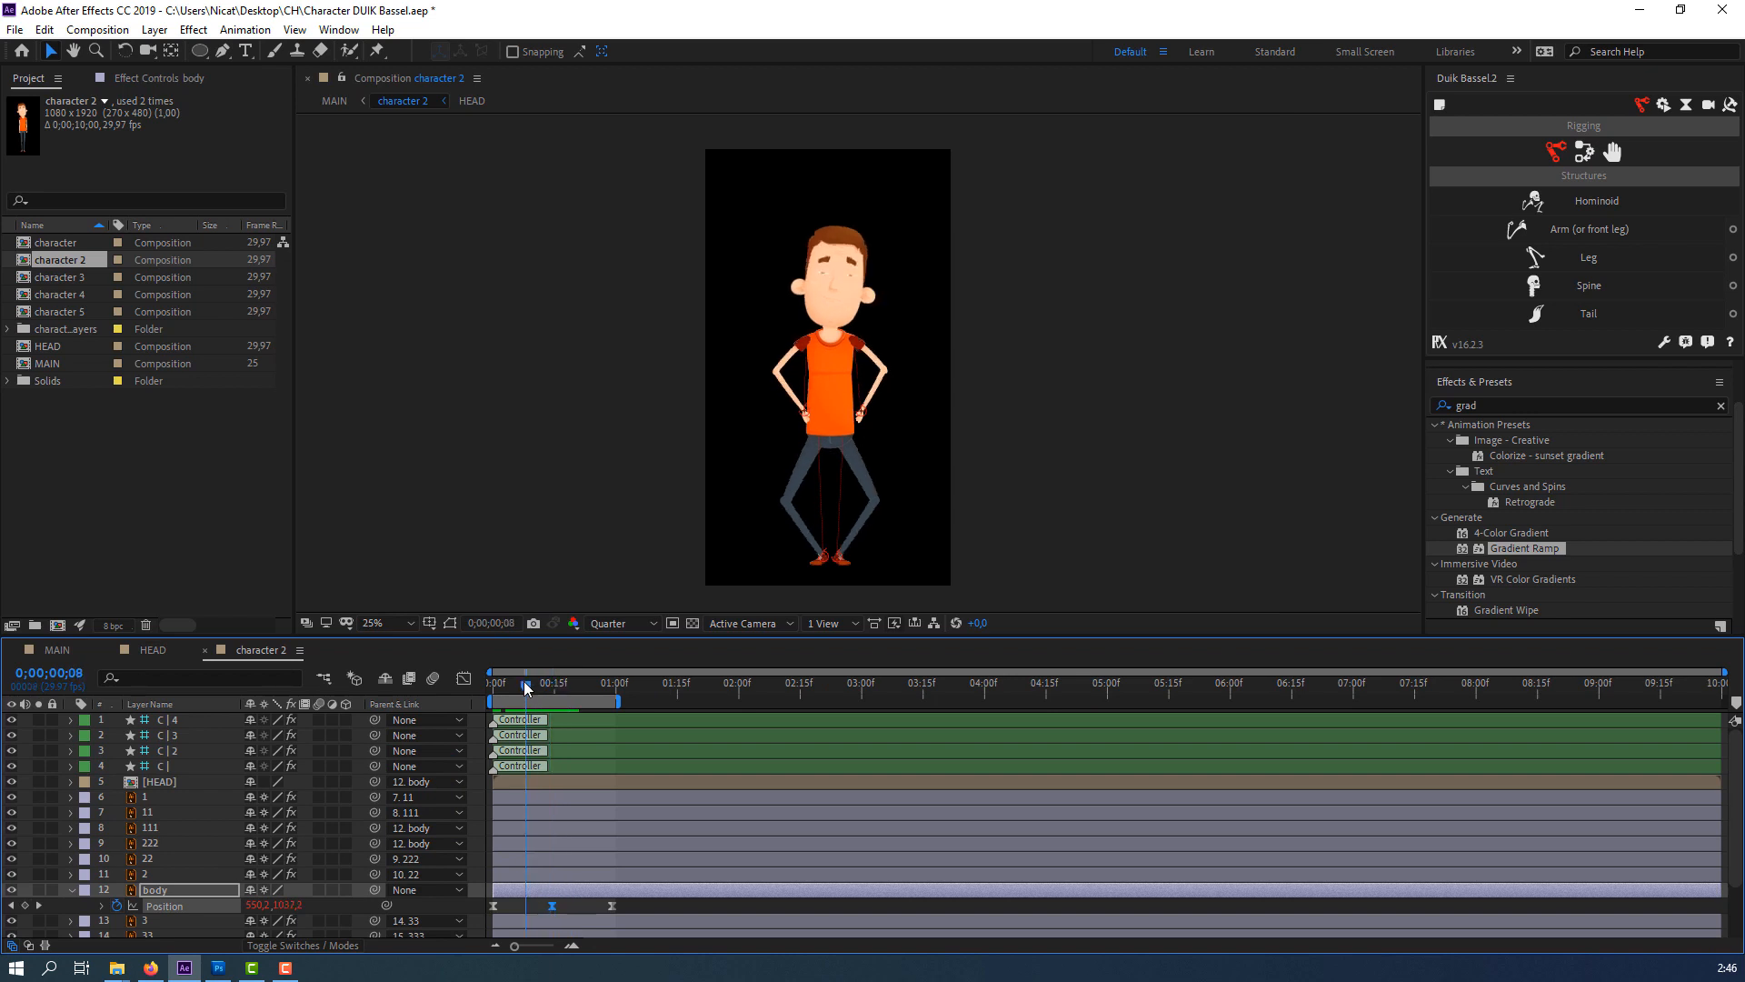
pyautogui.click(163, 649)
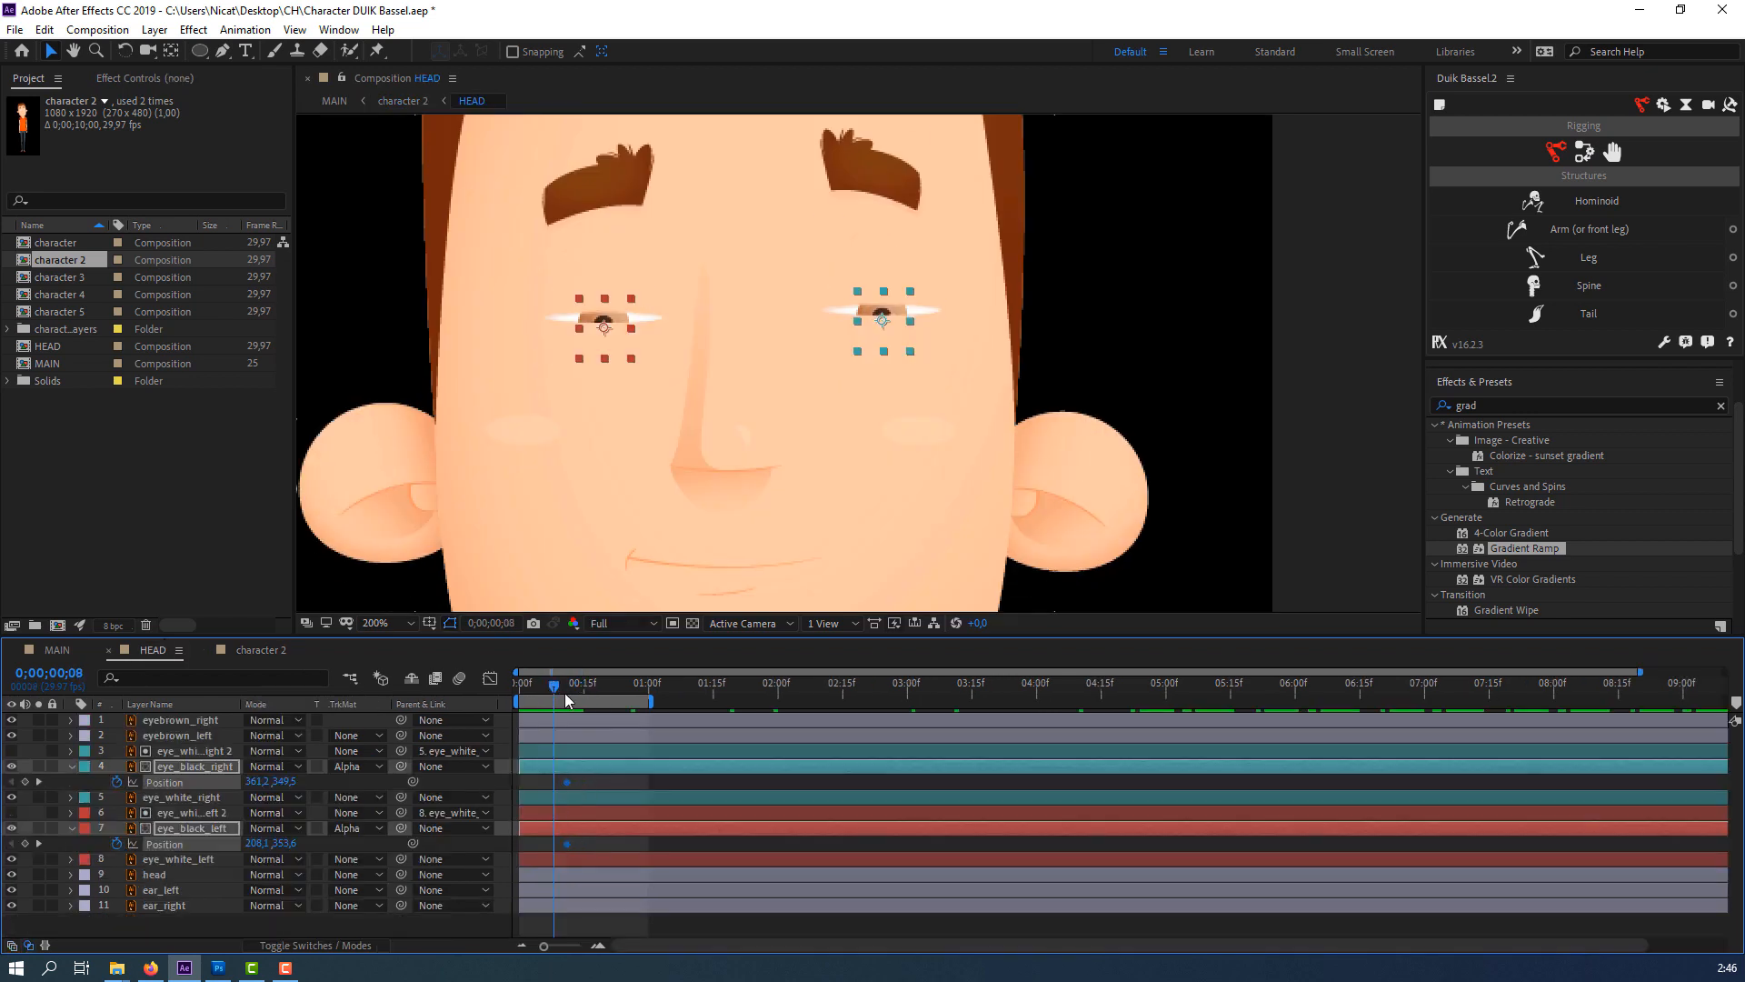
# Keyframe both pupils lowered by about 14 px at 0;00;00;19 and raised again by about 16 px at 0;00;00;26.
pyautogui.press('space')
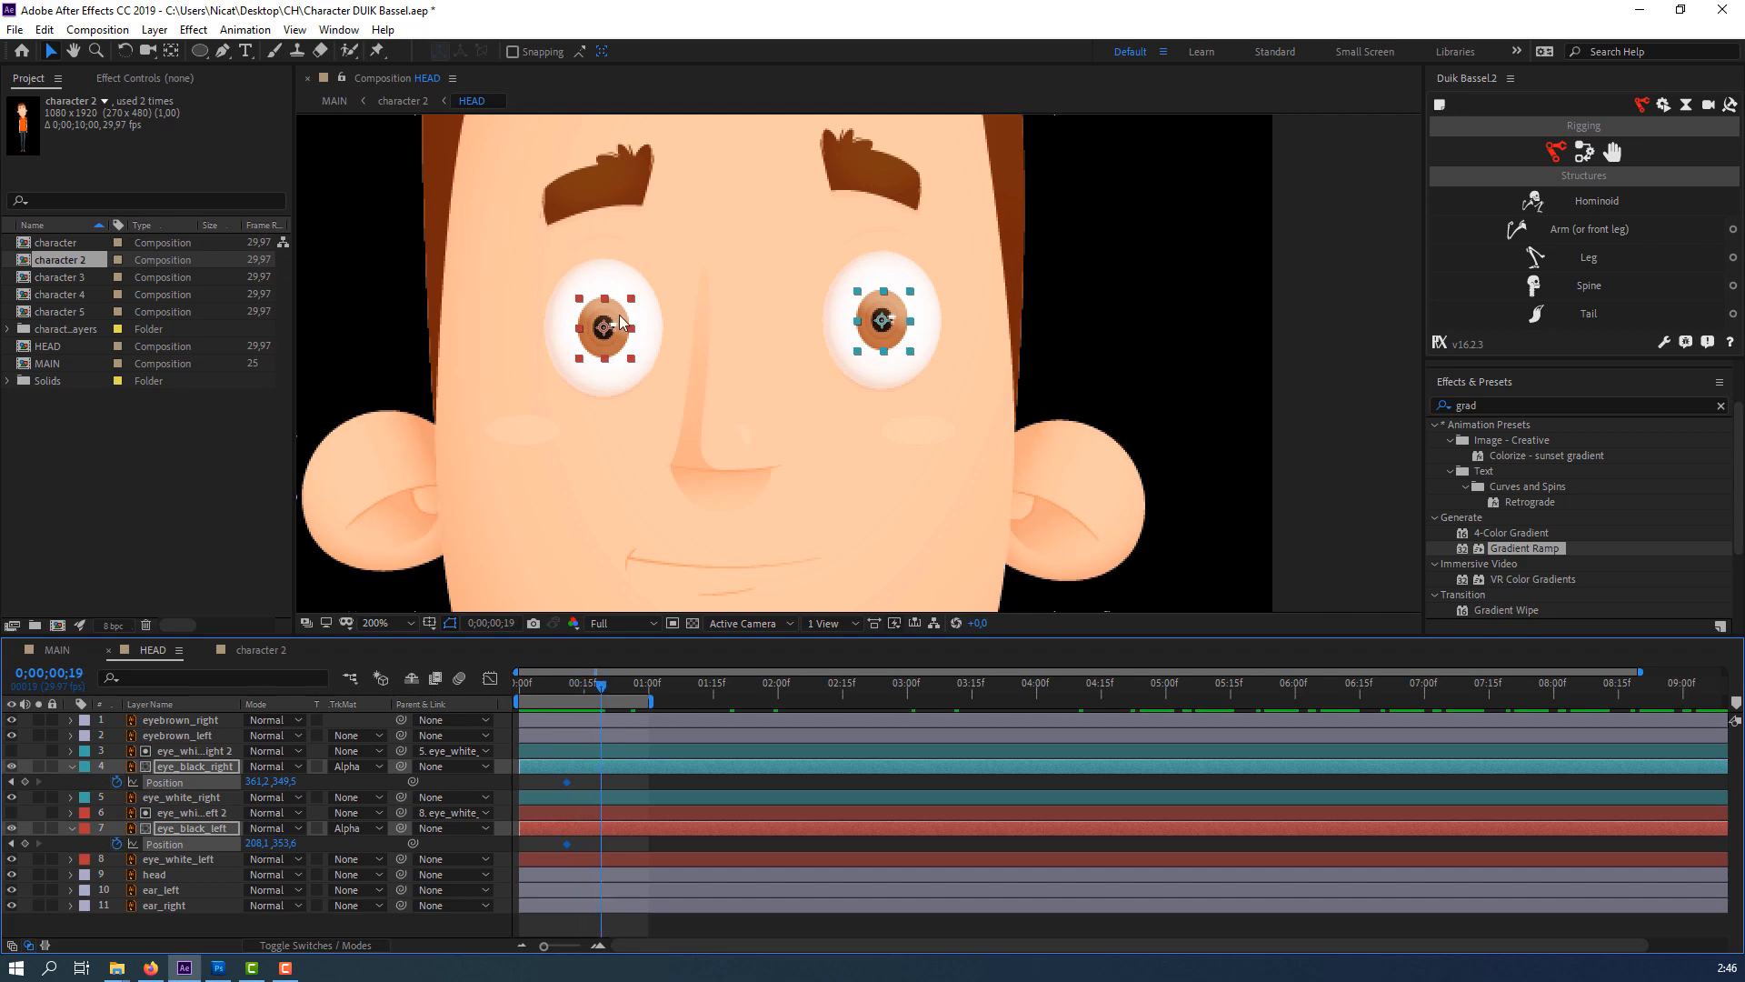
pyautogui.moveTo(620, 323); pyautogui.dragTo(622, 348)
pyautogui.moveTo(542, 693); pyautogui.dragTo(634, 698)
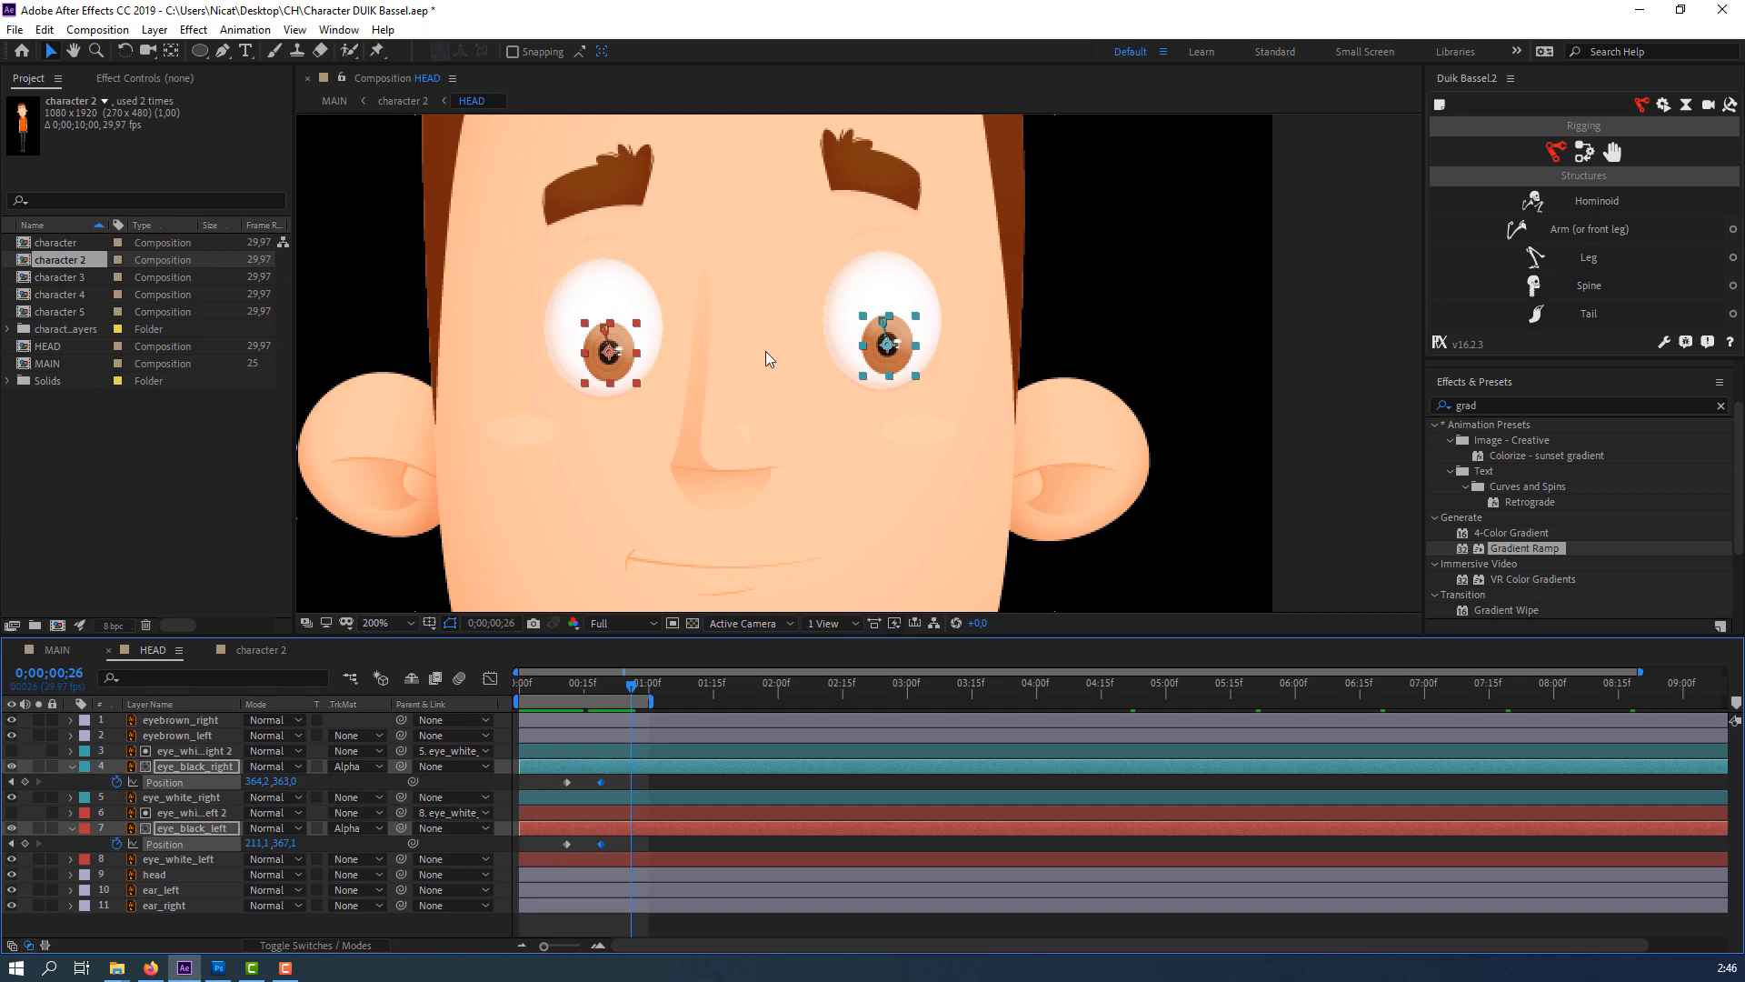
pyautogui.moveTo(875, 361); pyautogui.dragTo(872, 332)
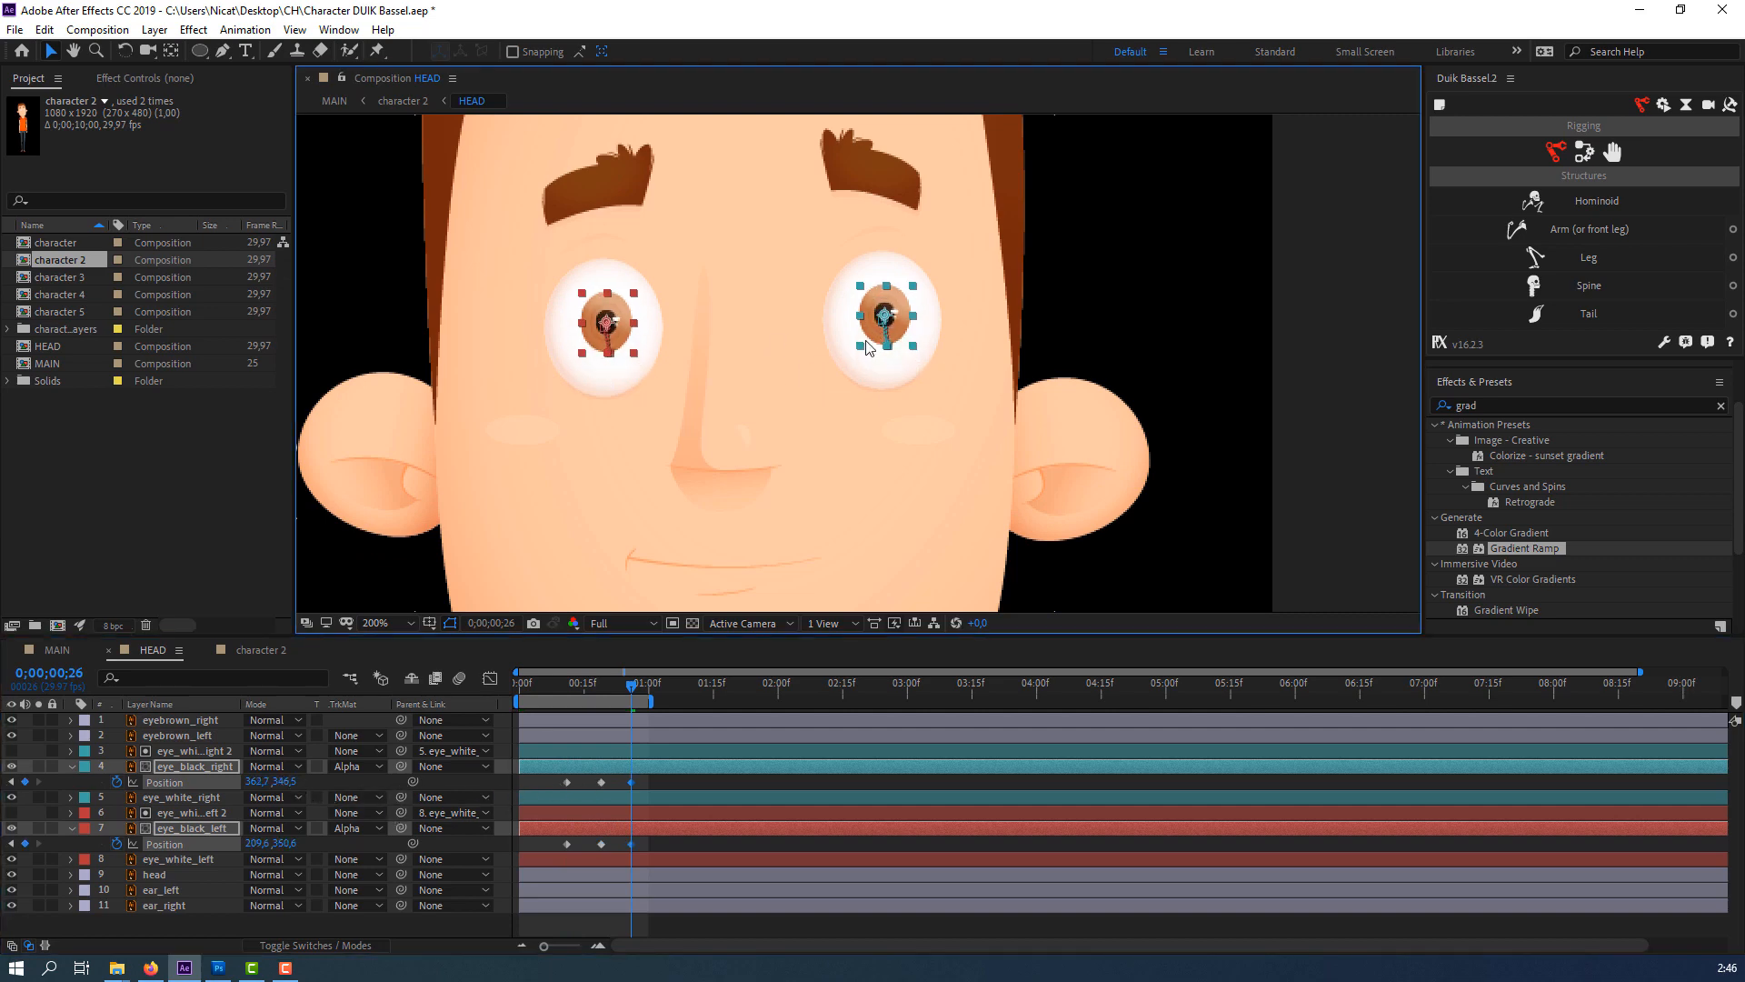
# Apply Easy Ease to all position keyframes of eye_black_right and eye_black_left.
pyautogui.moveTo(652, 778); pyautogui.dragTo(571, 847)
pyautogui.rightClick(570, 843)
pyautogui.moveTo(759, 829)
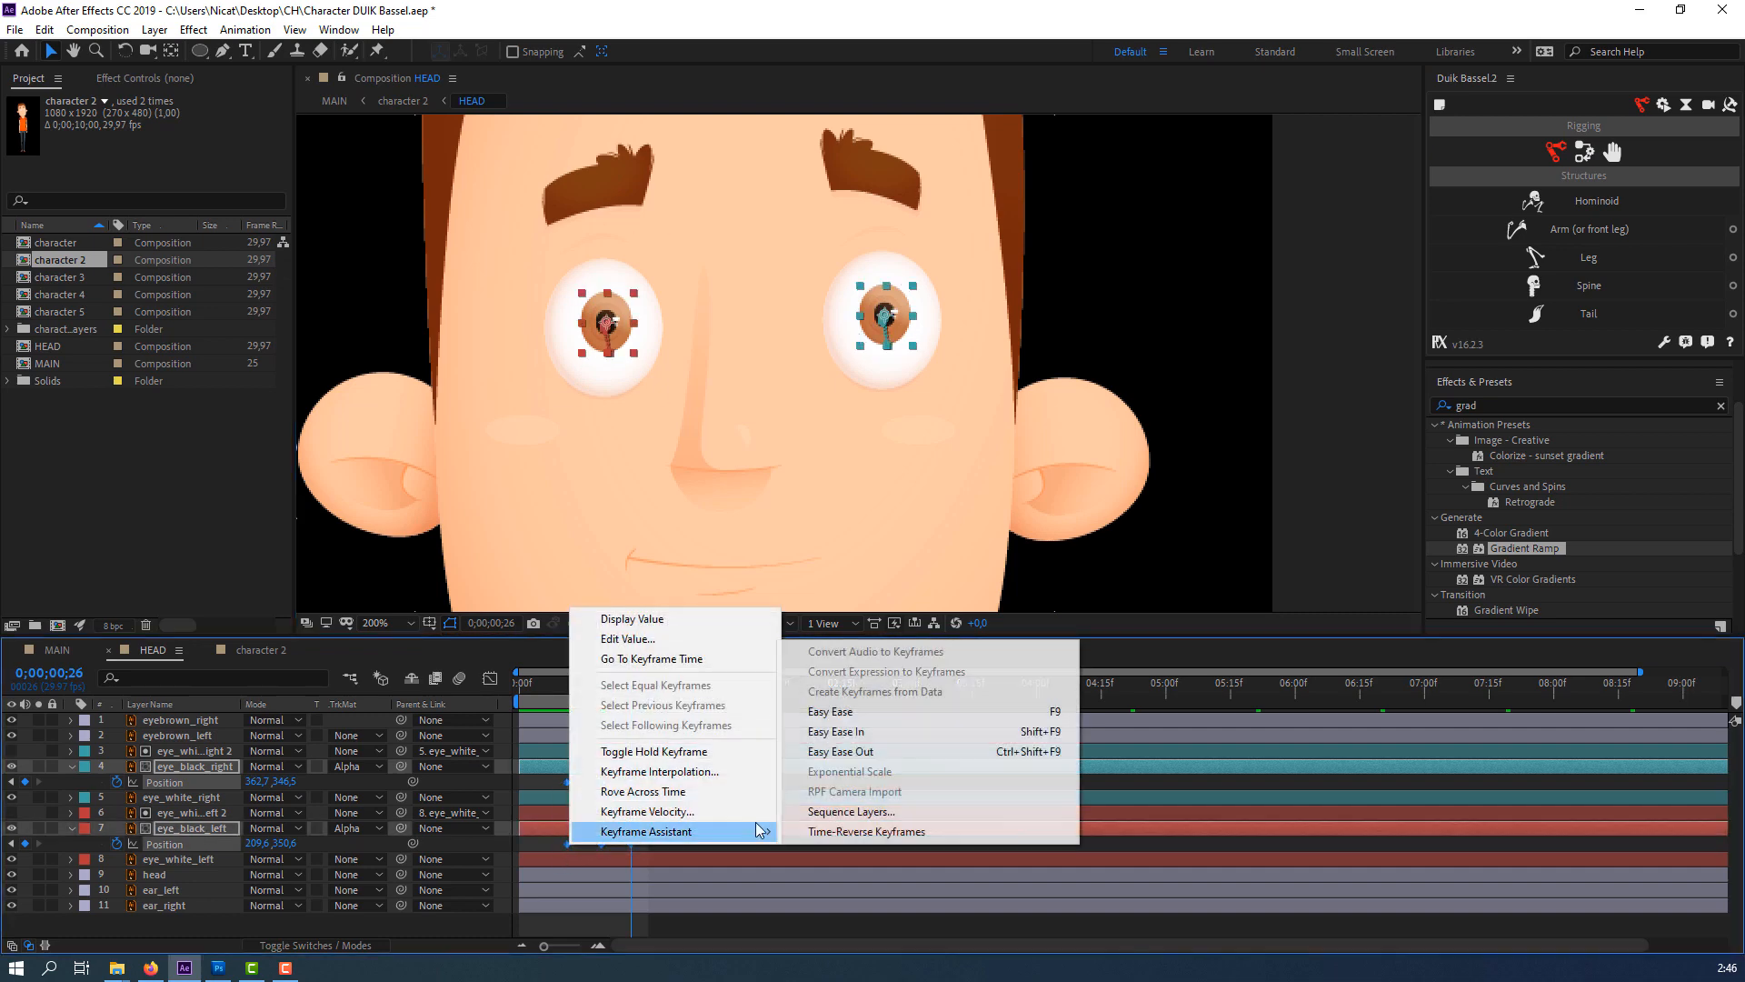
pyautogui.click(838, 711)
# Play back the pupil movement in HEAD, character 2 and MAIN, and return to HEAD.
pyautogui.press('space')
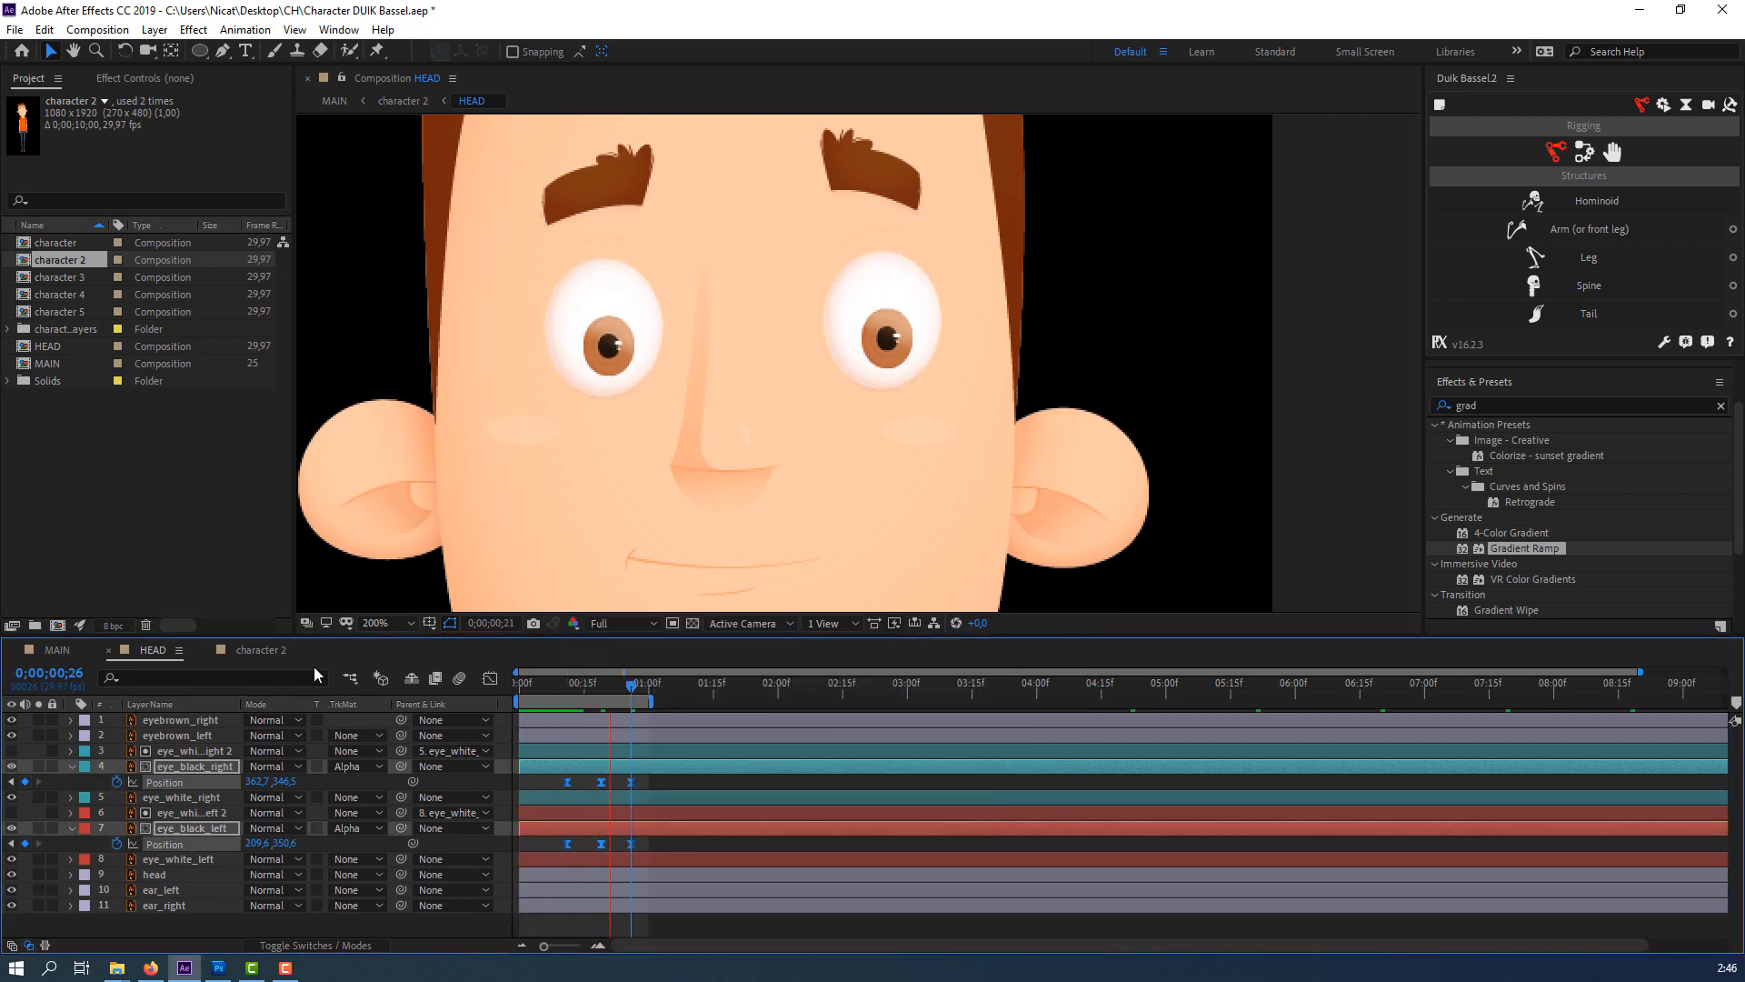
pyautogui.click(249, 654)
pyautogui.press('space')
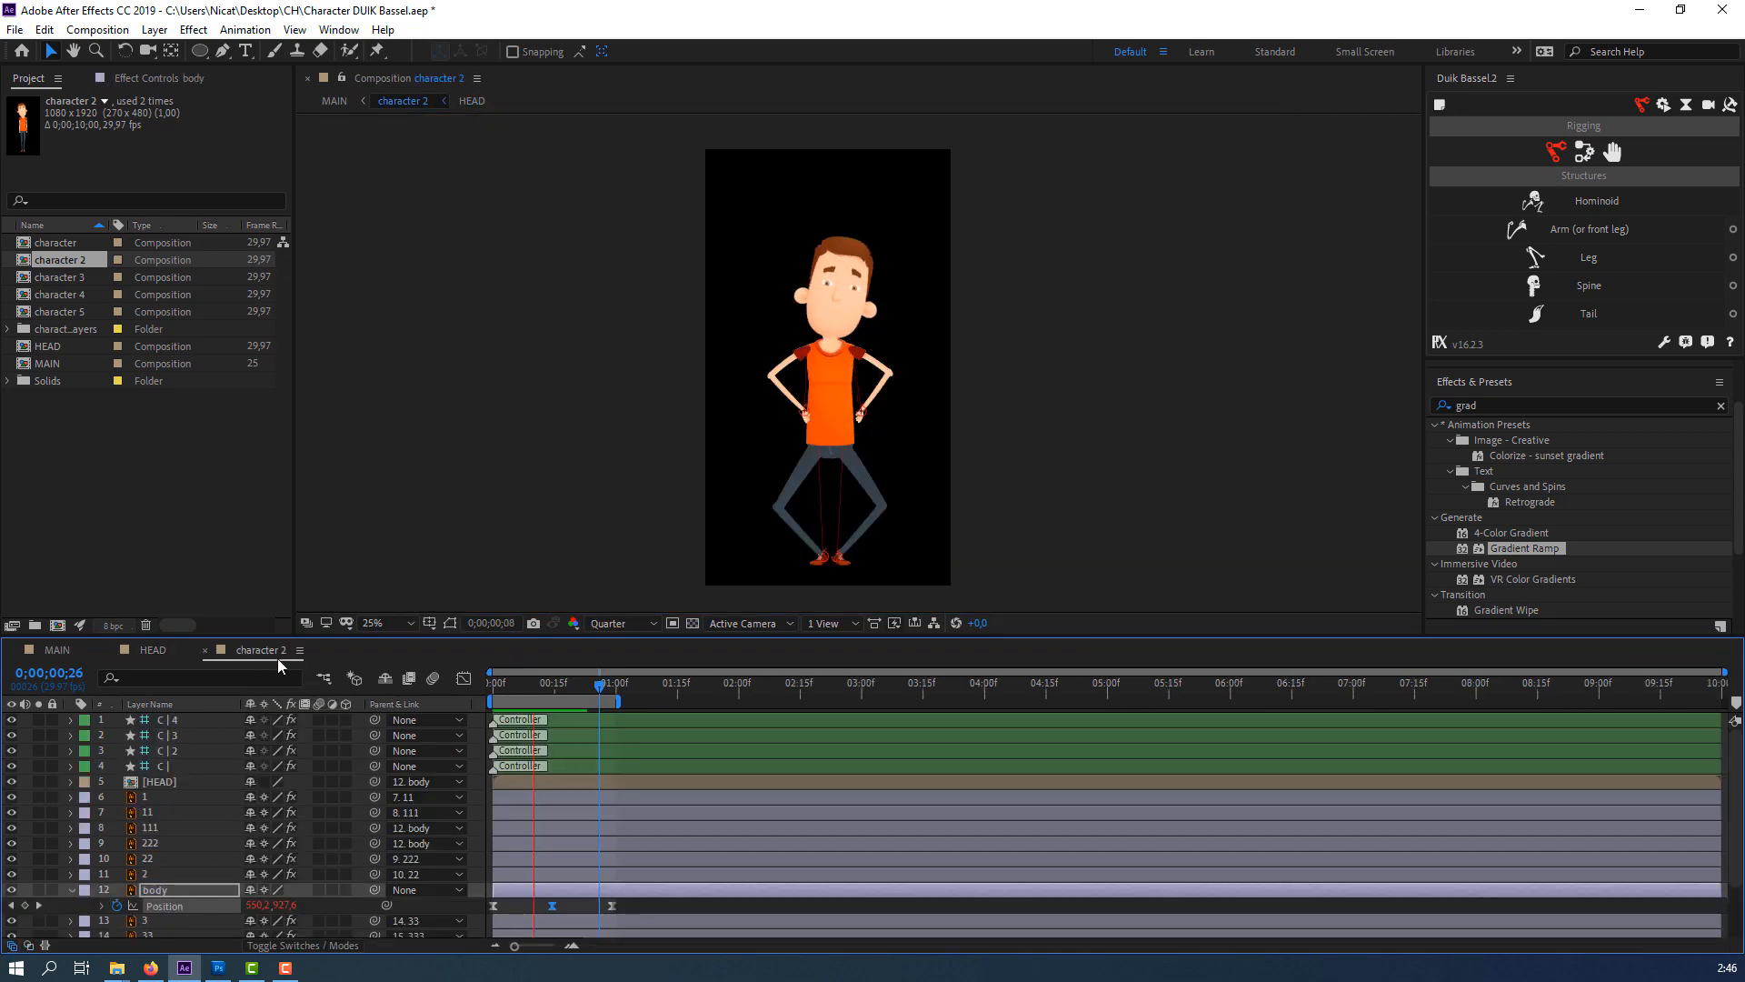
pyautogui.press('space')
pyautogui.click(57, 650)
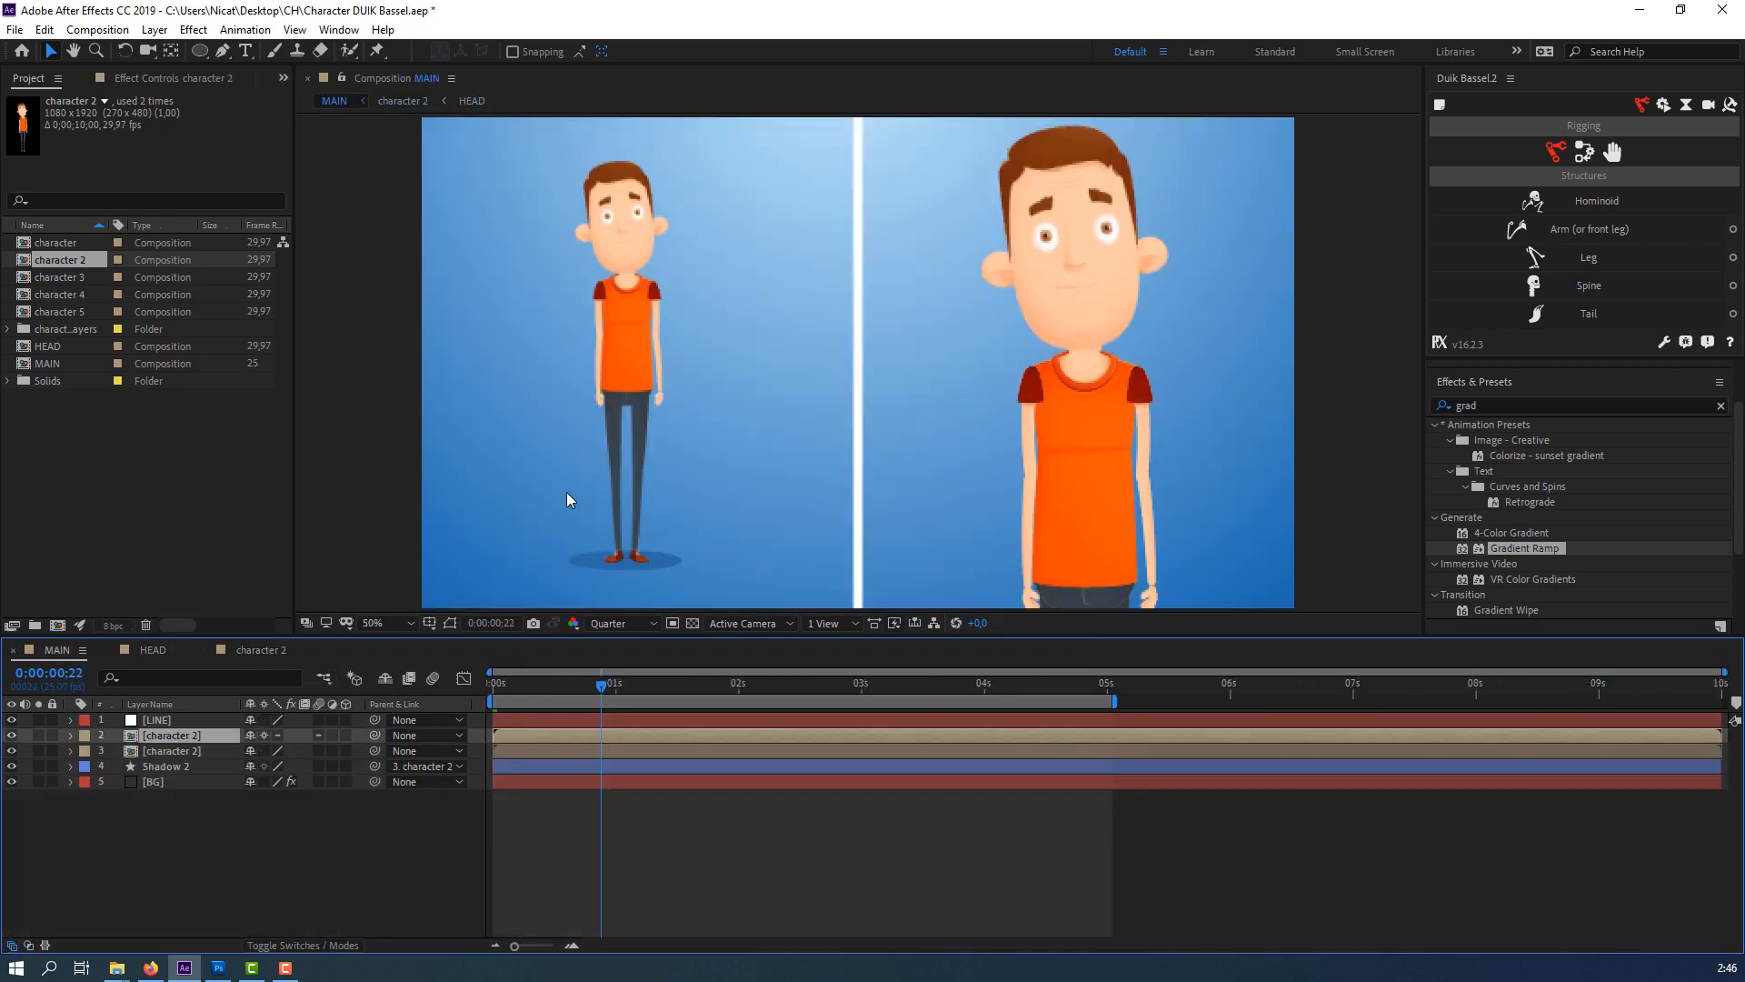
pyautogui.press('space')
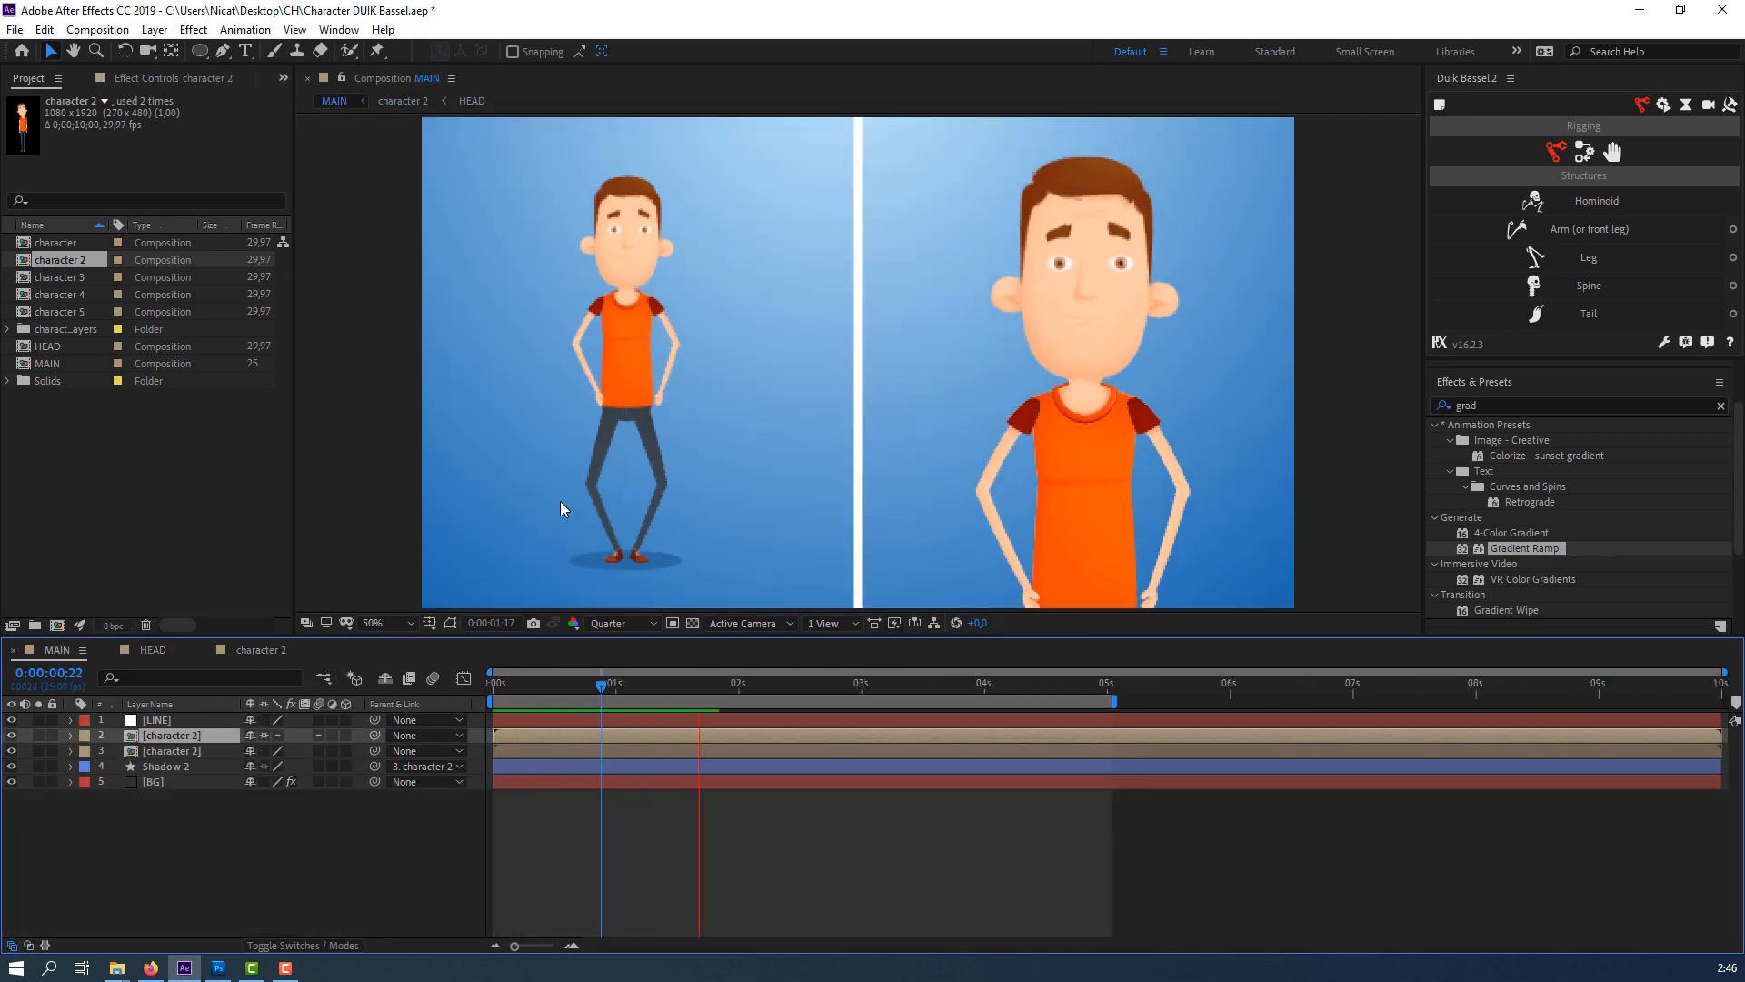
pyautogui.click(262, 651)
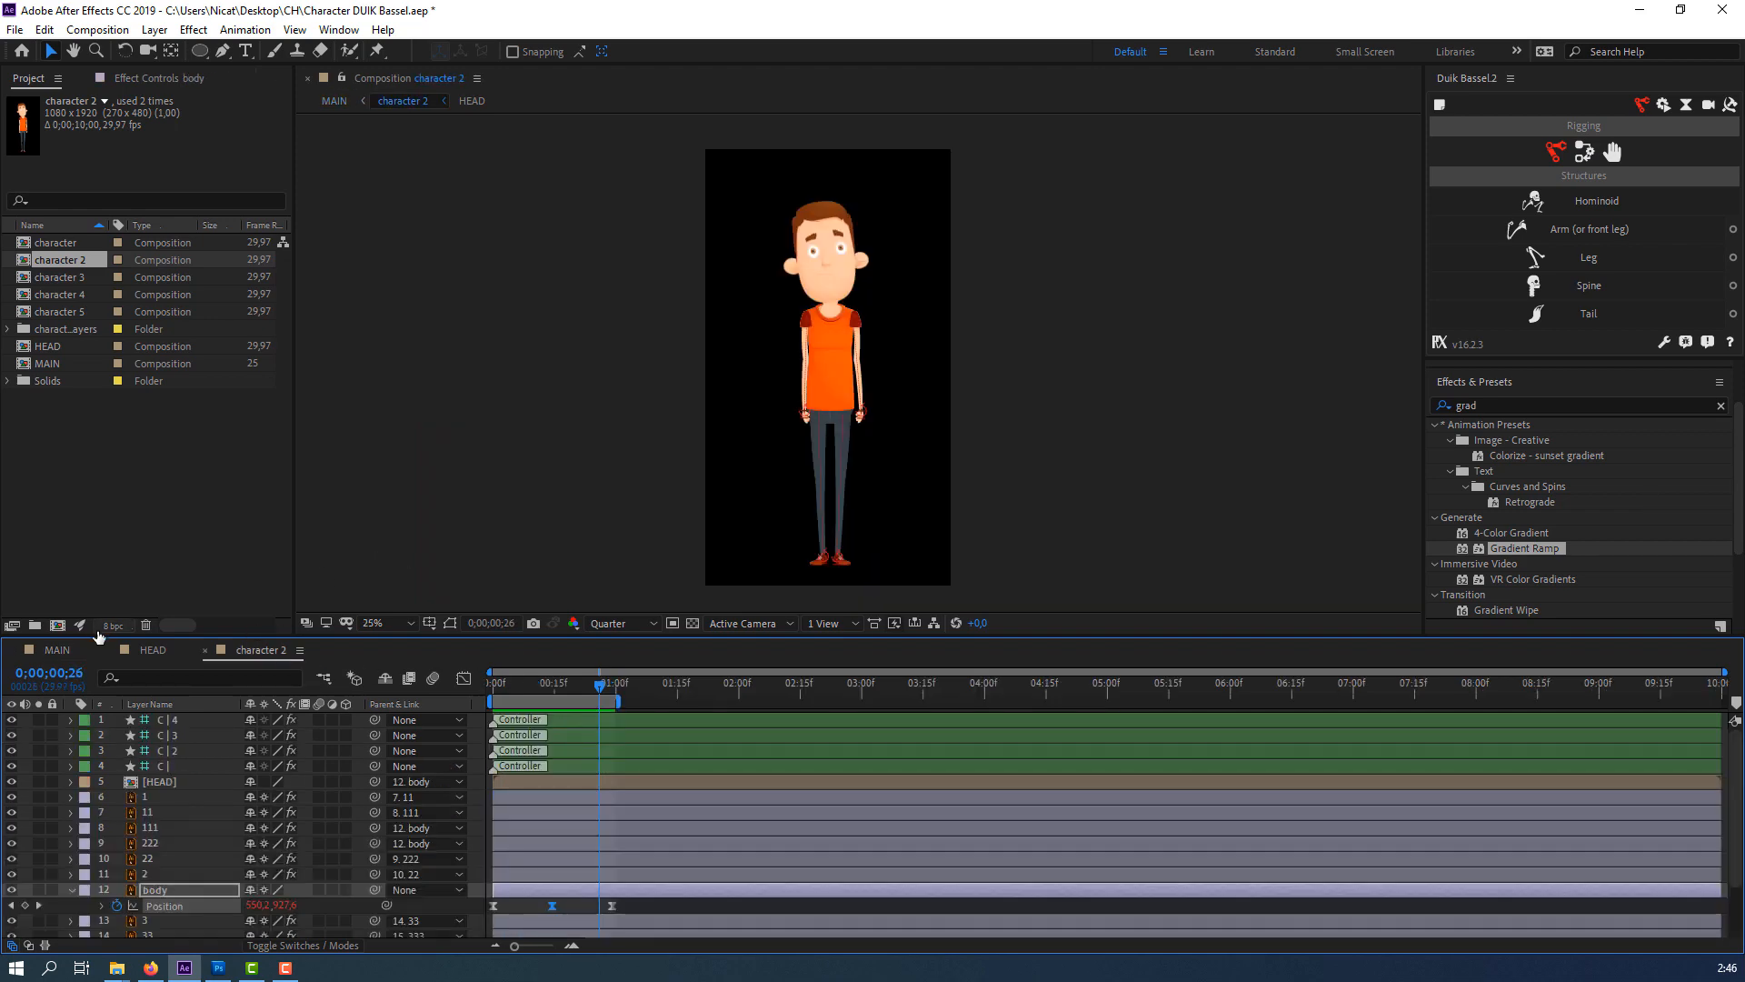
pyautogui.click(153, 650)
# Repeat eye_black_right's three position keyframes at 0;00;01;12, 0;00;02;12, about 0;00;03;13 and 0;00;04;15.
pyautogui.click(567, 782)
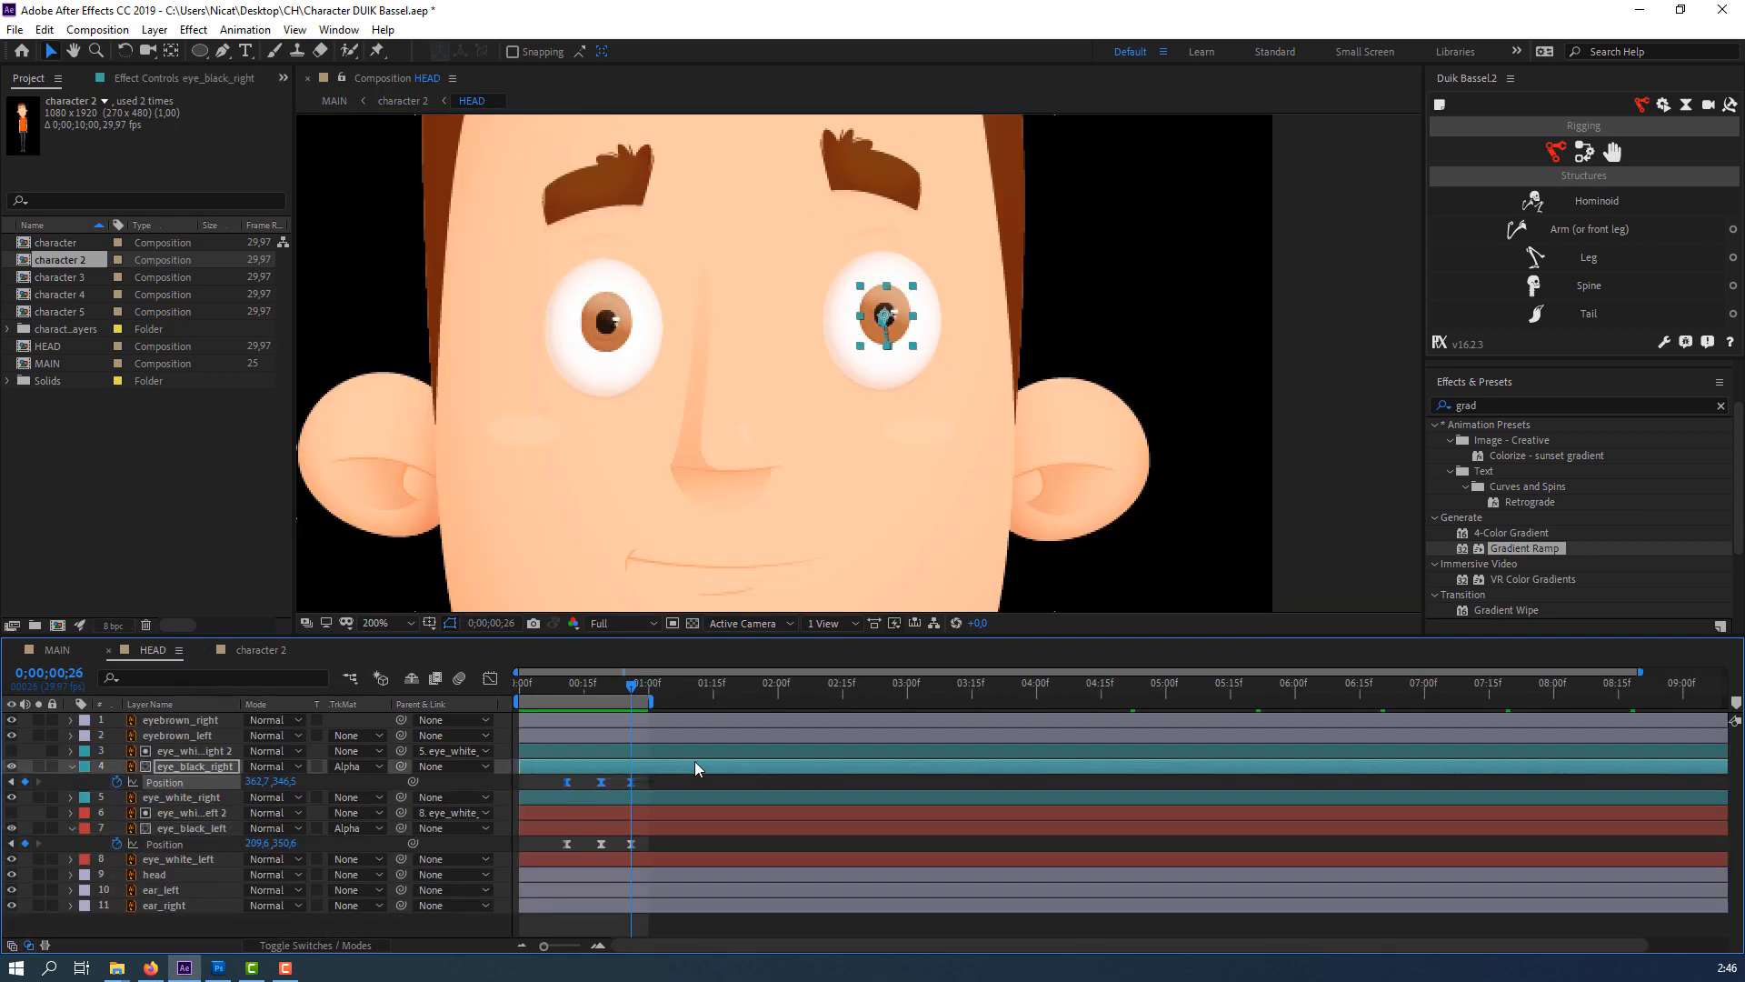
pyautogui.moveTo(713, 687)
pyautogui.mouseDown()
pyautogui.moveTo(605, 687)
pyautogui.moveTo(720, 691)
pyautogui.mouseUp()
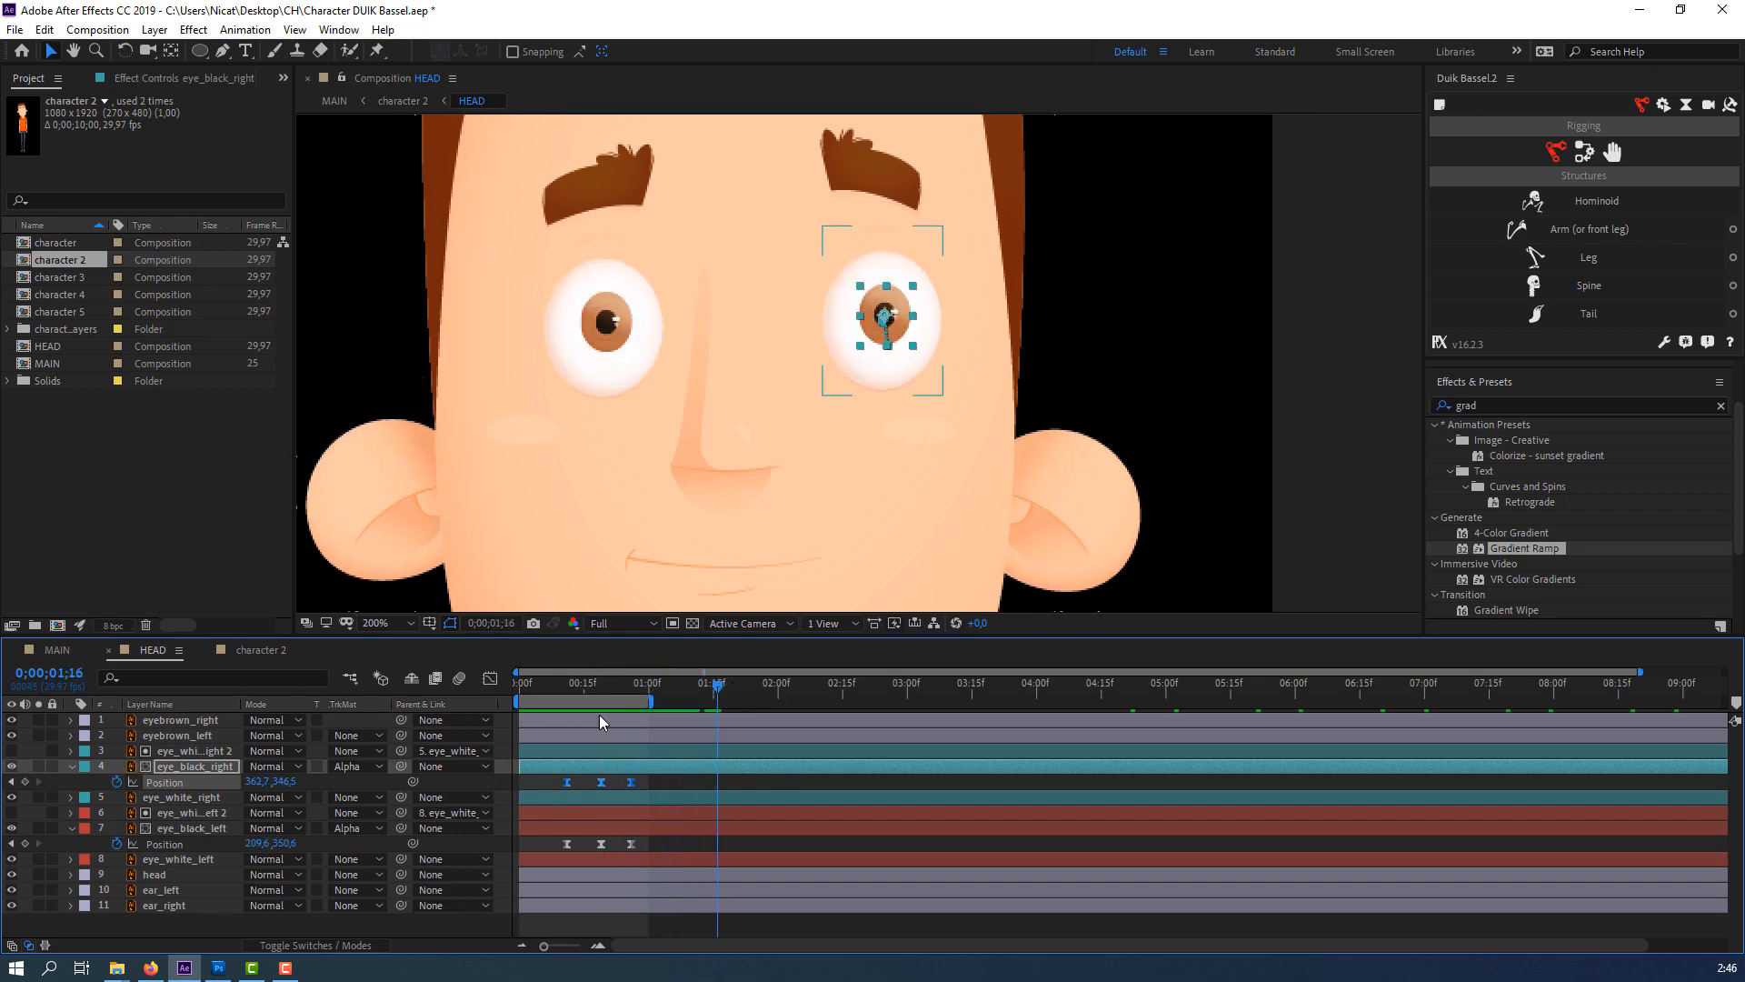
pyautogui.click(700, 688)
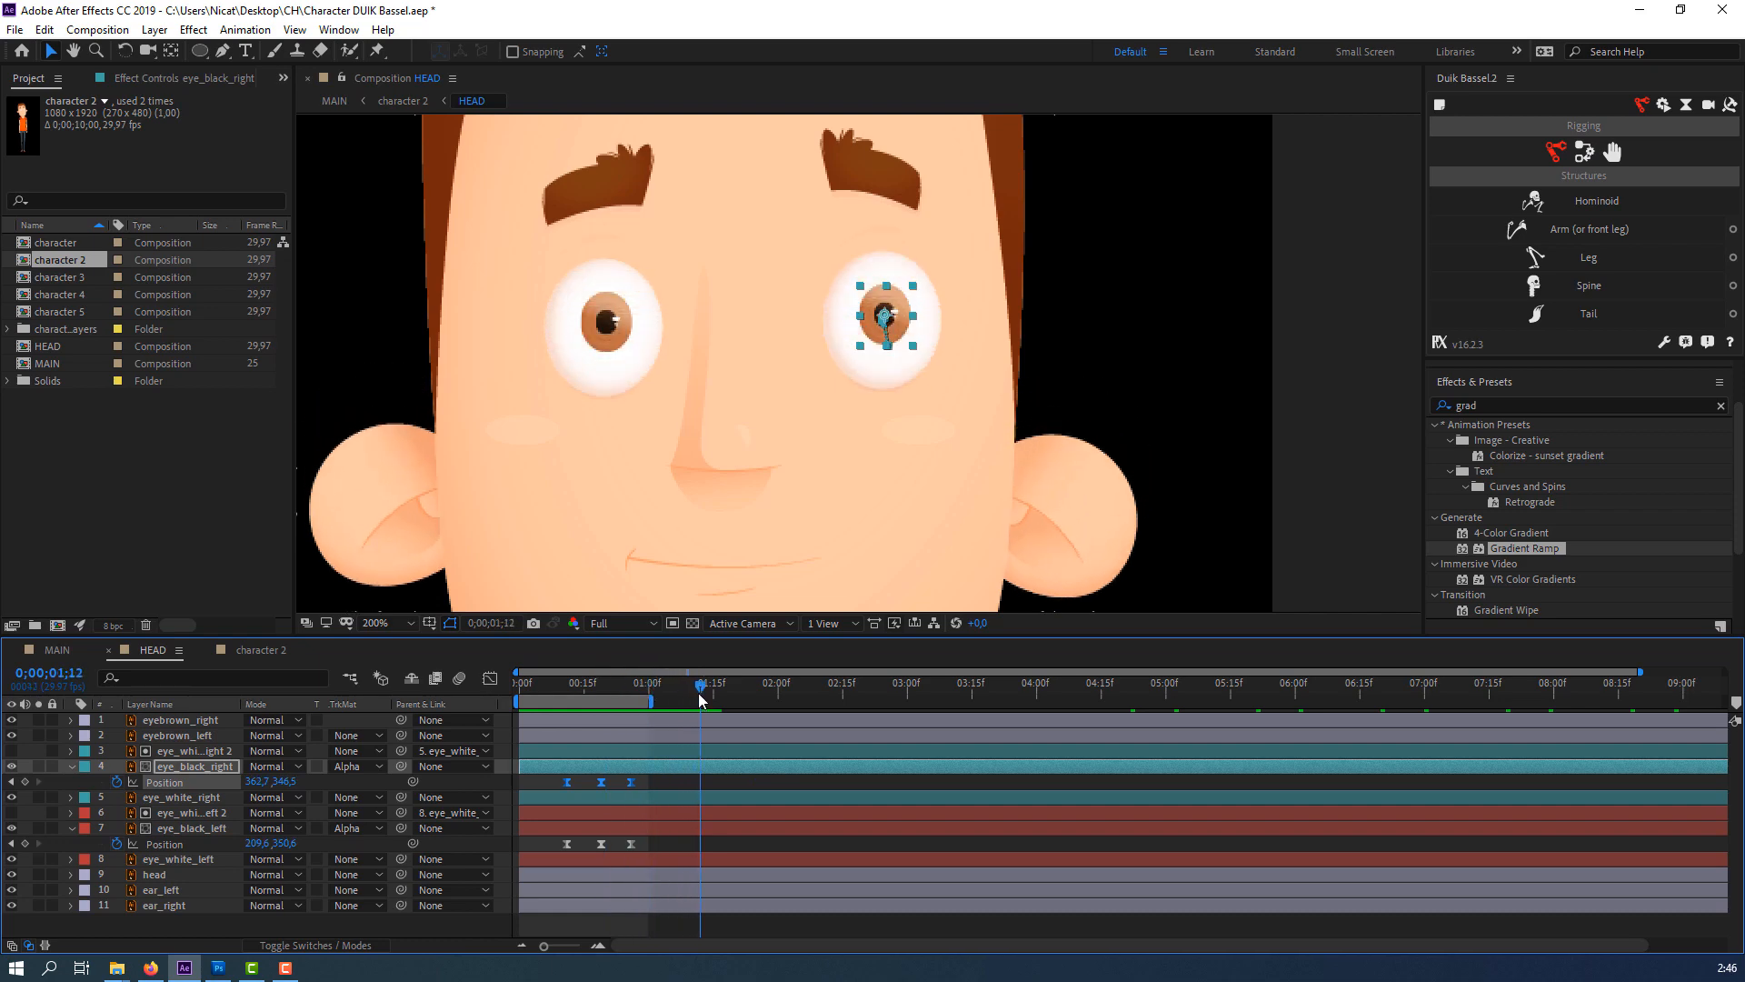
pyautogui.hotkey('ctrl', 'v')
pyautogui.moveTo(729, 689); pyautogui.dragTo(1103, 691)
pyautogui.hotkey('ctrl', 'v')
pyautogui.click(916, 689)
pyautogui.hotkey('ctrl', 'v')
pyautogui.hotkey('ctrl', 'v')
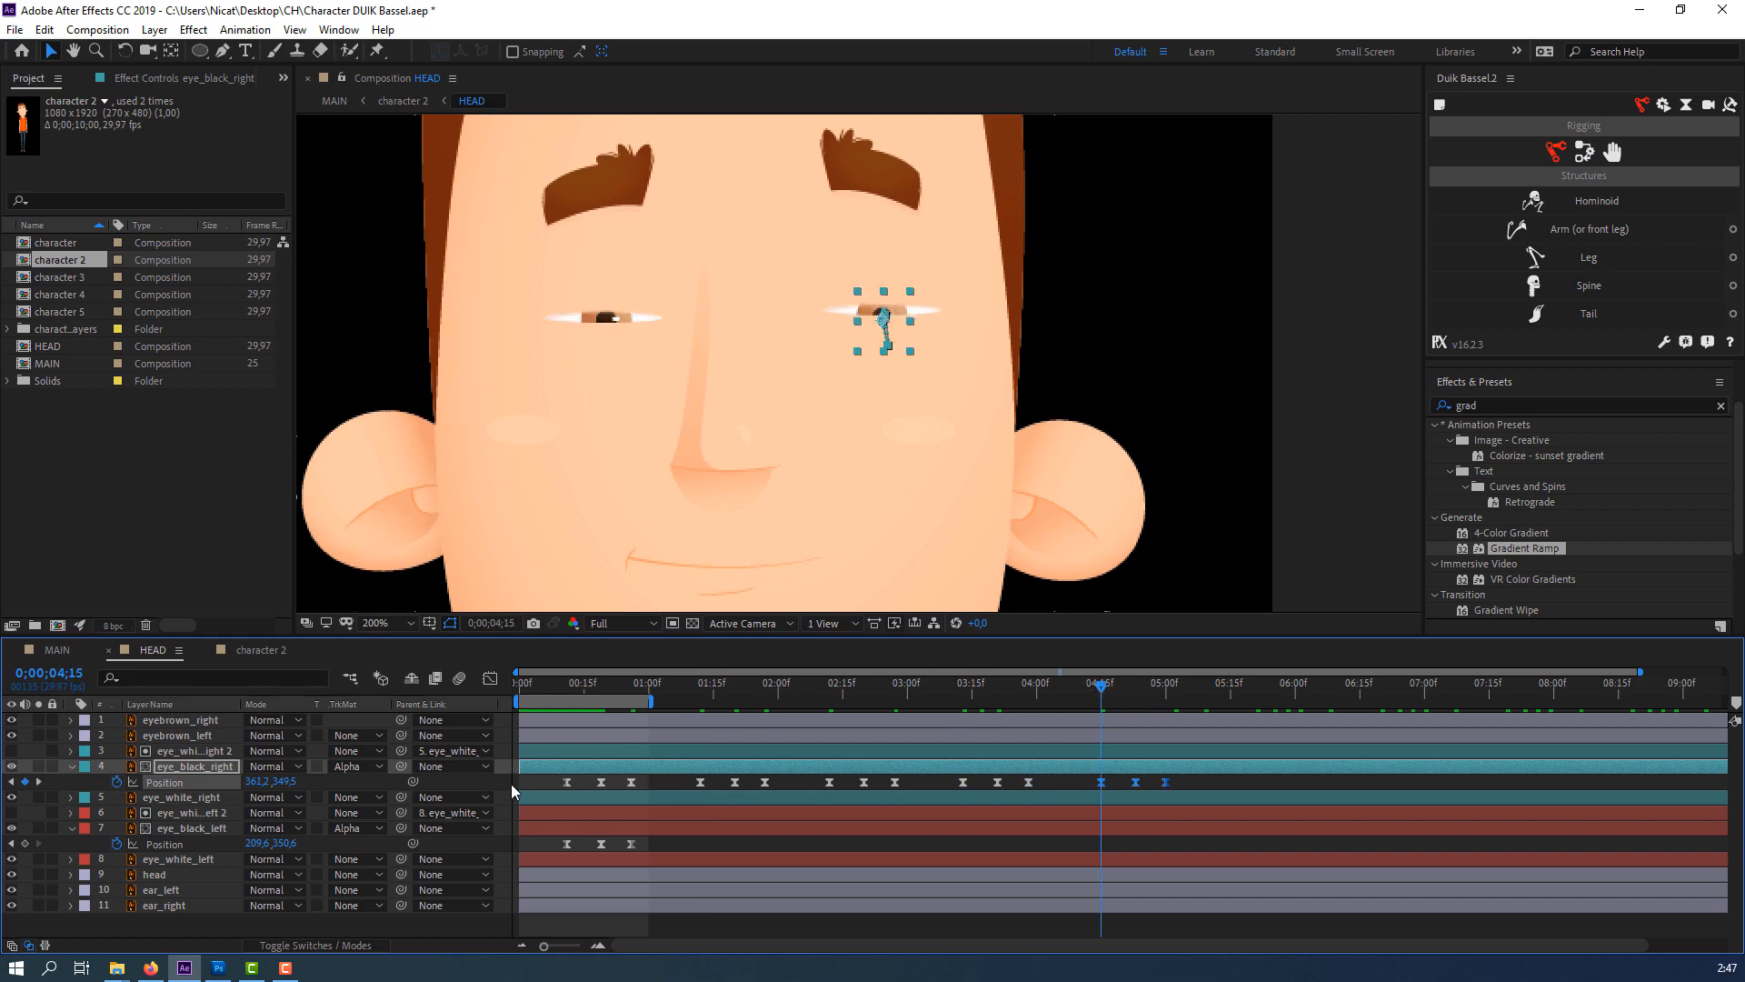
# Try to copy eye_black_right's repeated position keyframes onto eye_black_left, starting at 0;00;01;12.
pyautogui.moveTo(685, 777); pyautogui.dragTo(1137, 784)
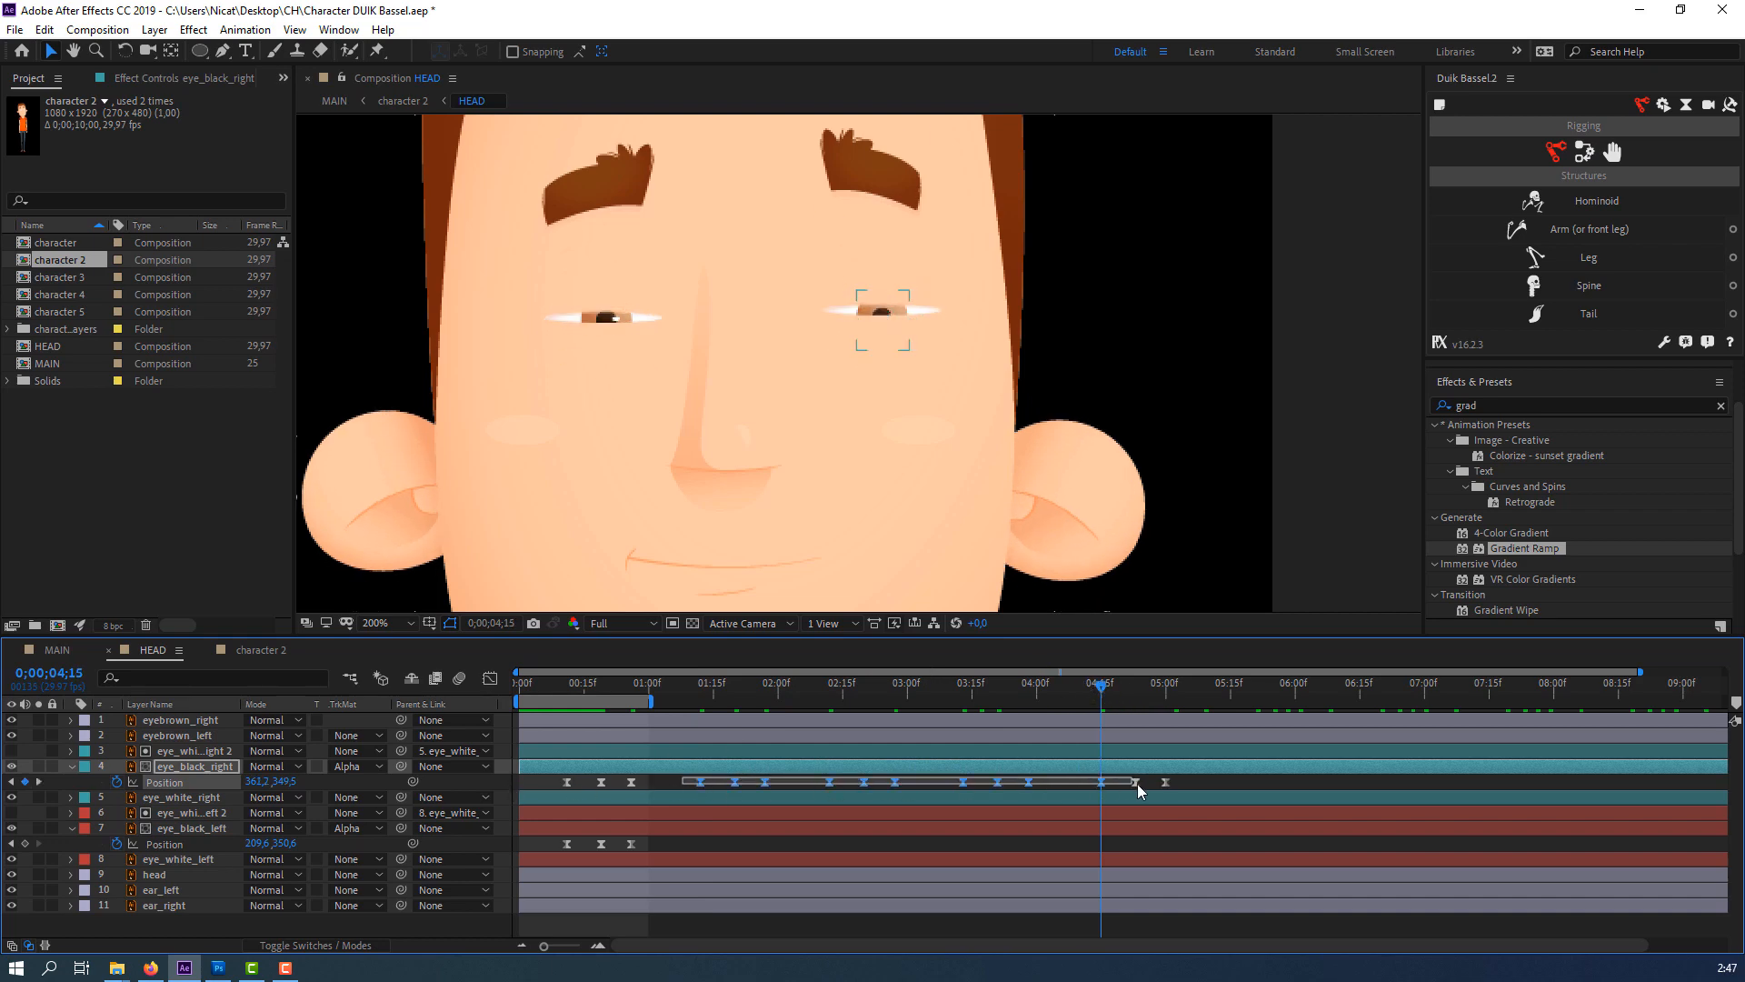
pyautogui.click(700, 688)
pyautogui.click(693, 831)
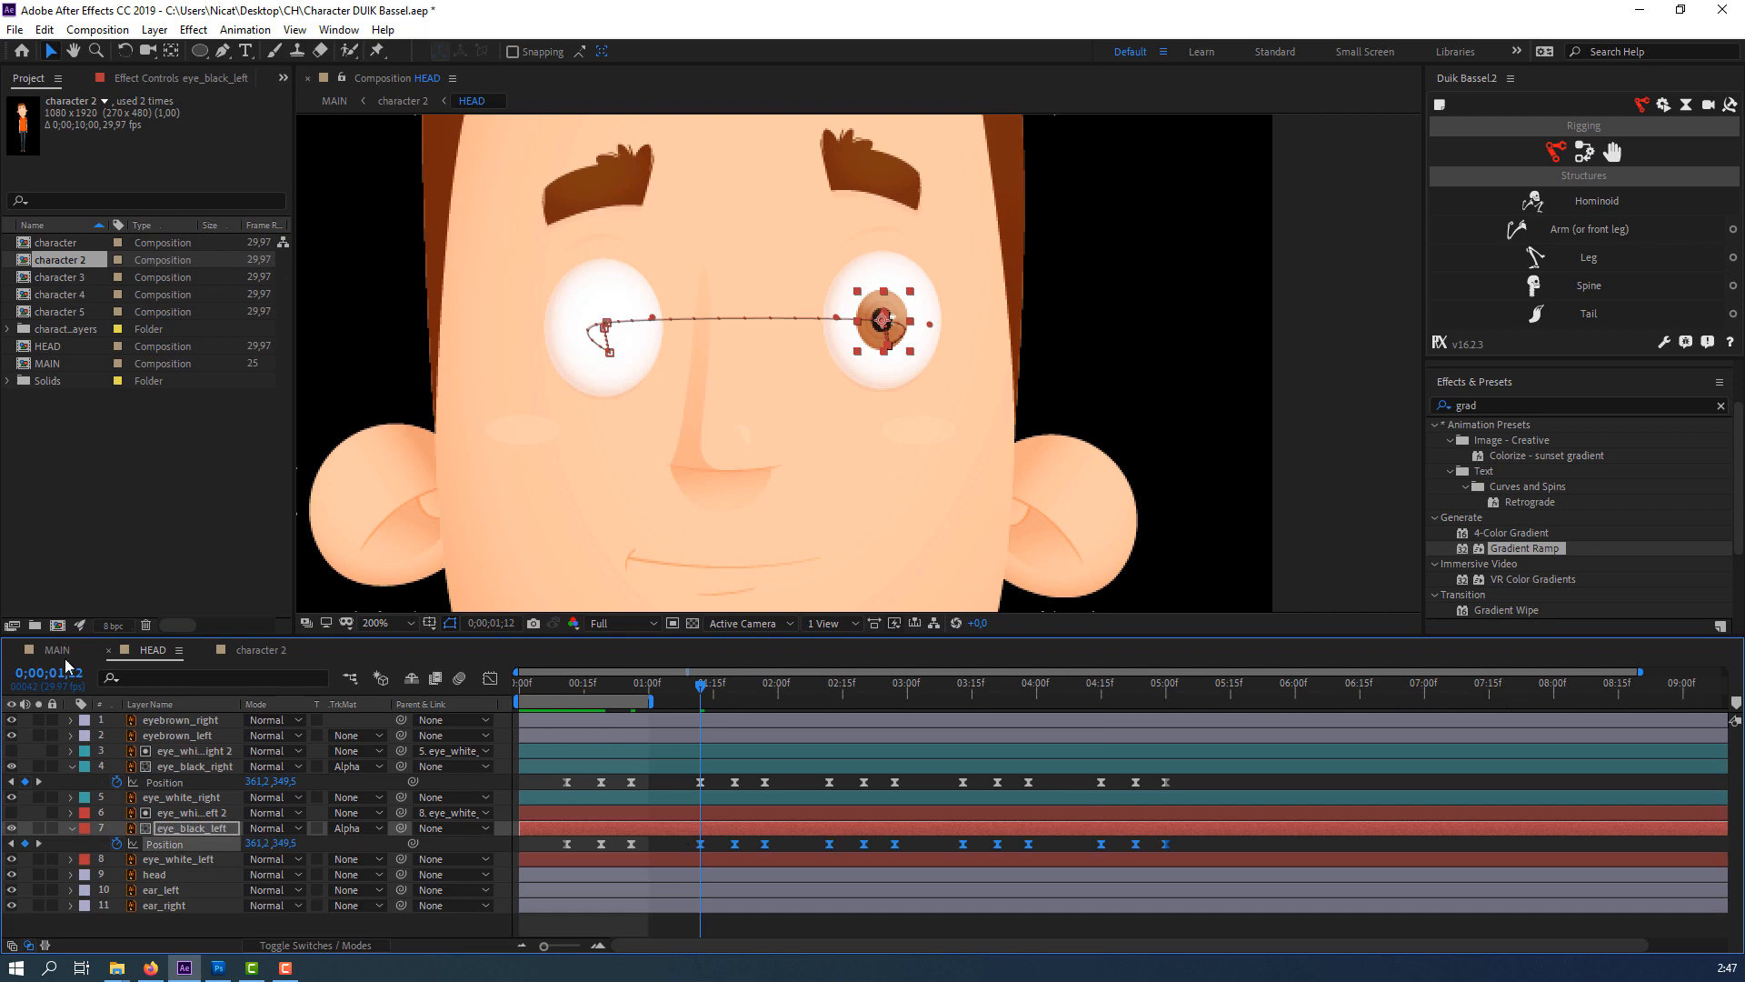
# Check the left pupil's movement in MAIN and character 2, and scrub it in HEAD up to 0;00;00;26.
pyautogui.click(55, 650)
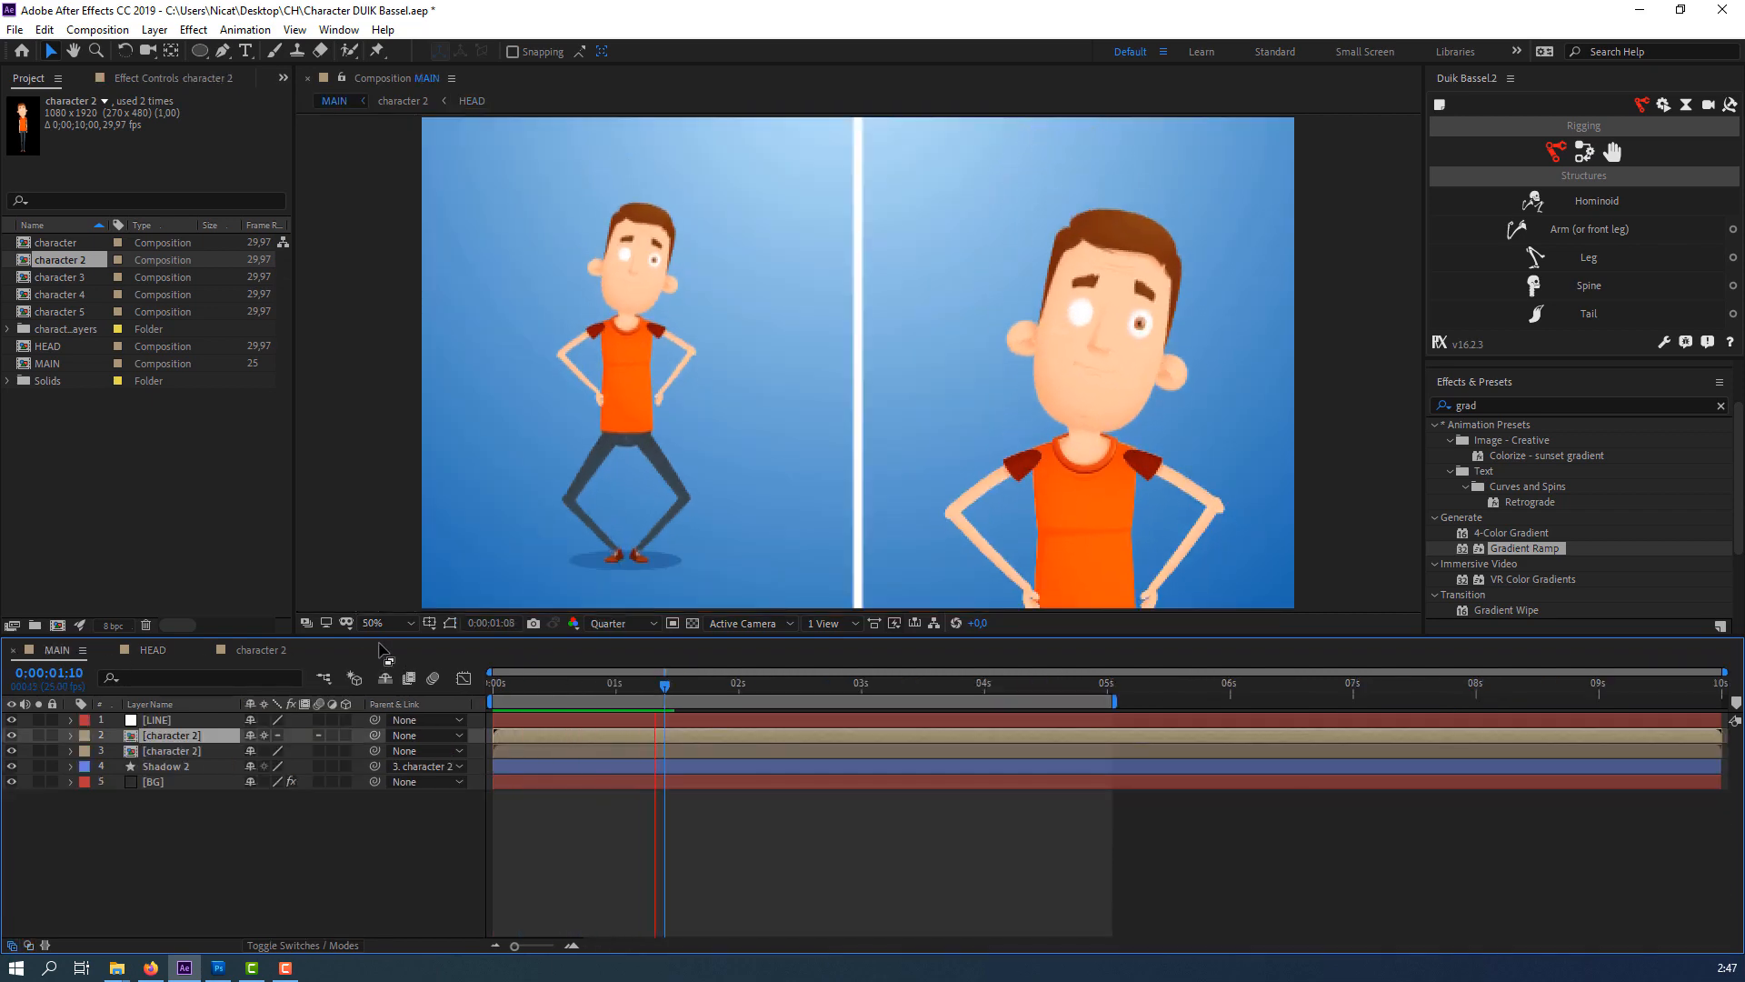
pyautogui.click(253, 651)
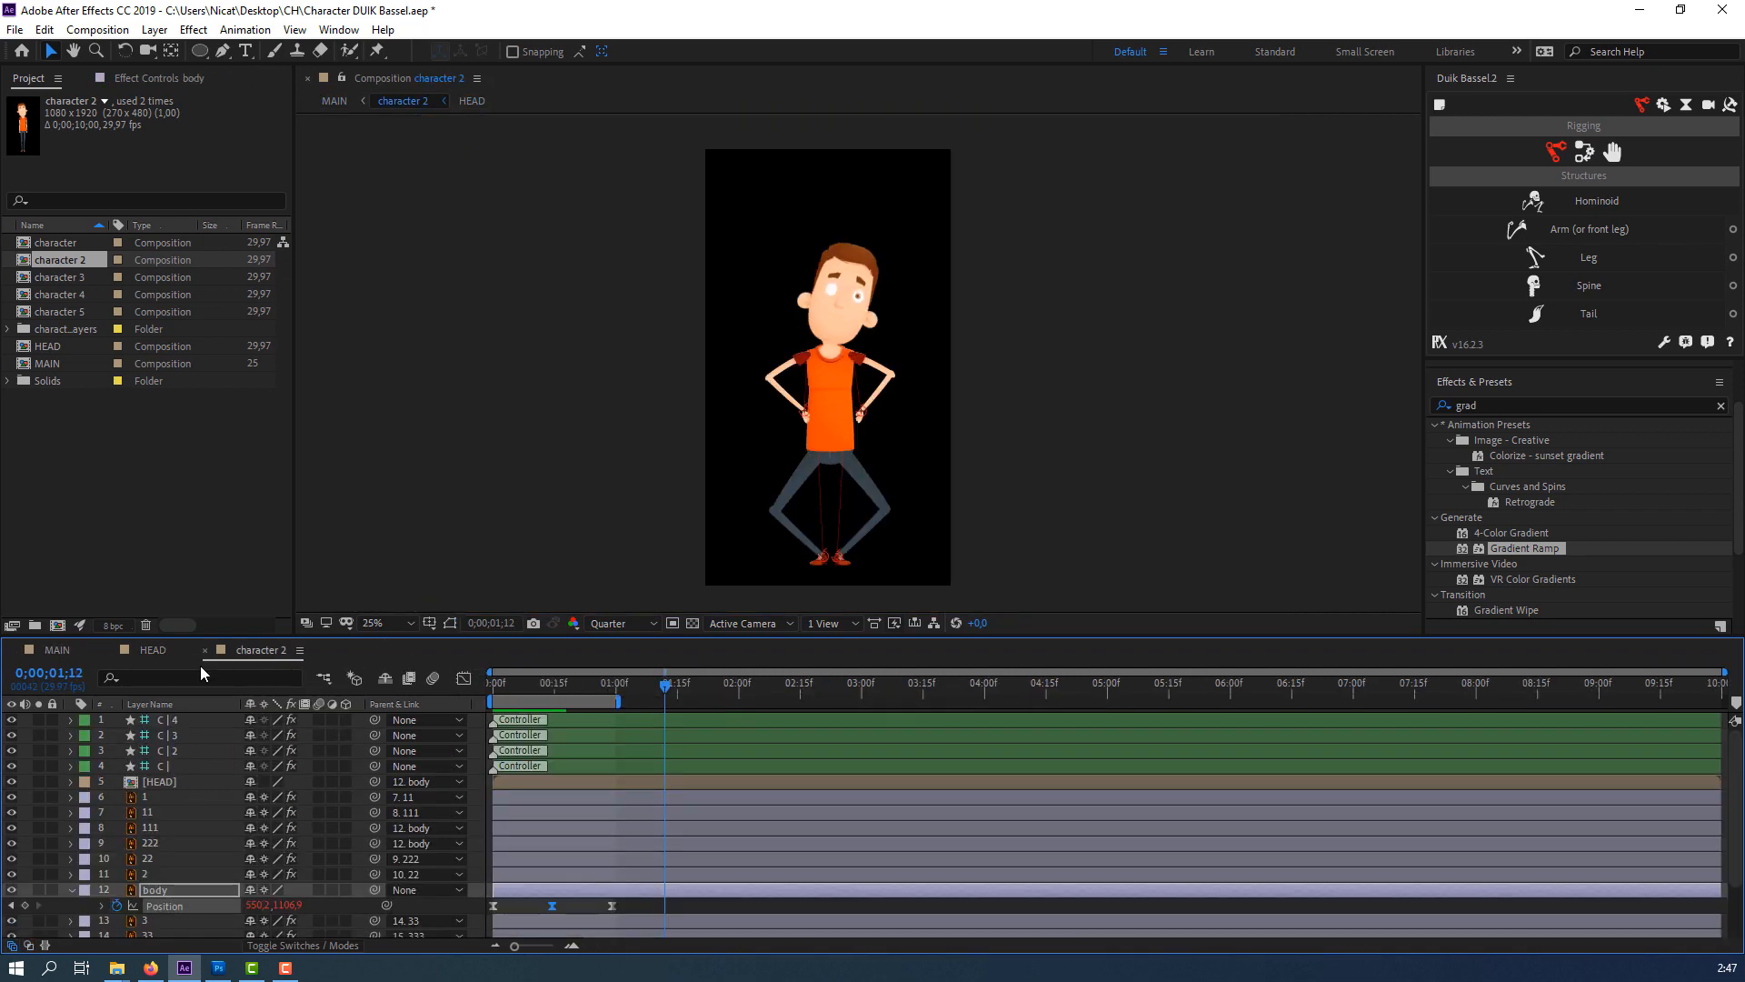
pyautogui.click(153, 650)
pyautogui.moveTo(594, 683); pyautogui.dragTo(634, 696)
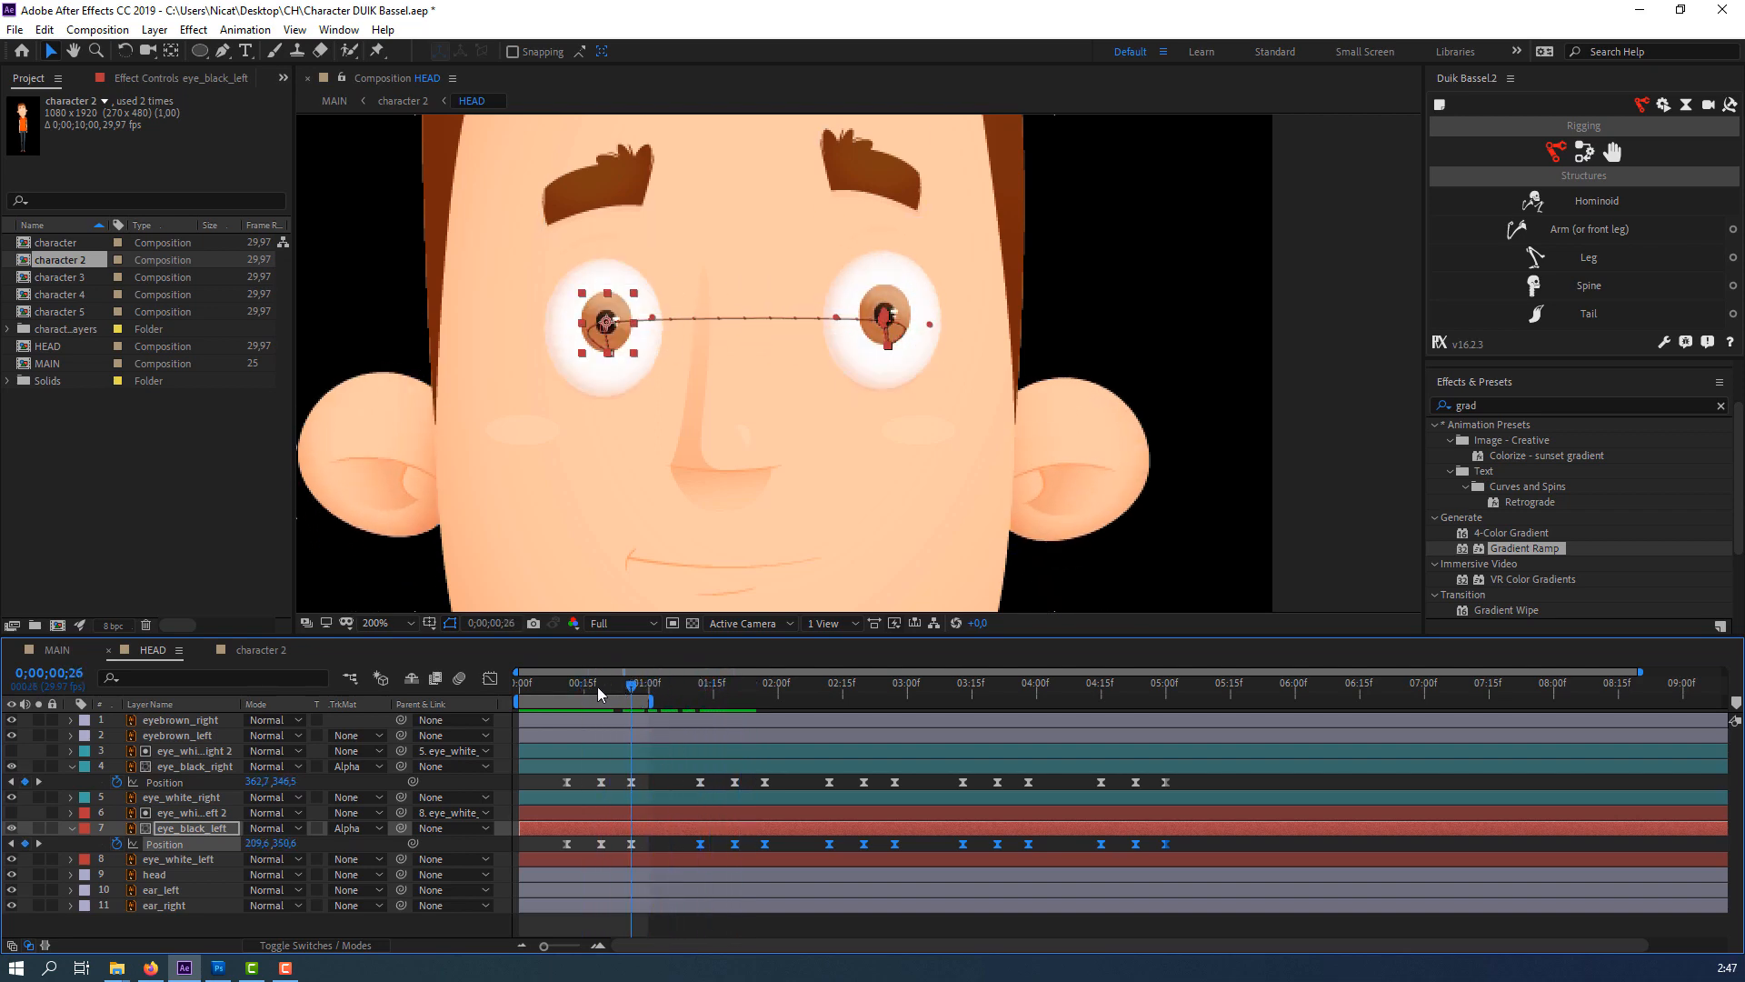
# Delete eye_black_left's pasted position keyframes from 0;00;01;12 onward, keeping its first three.
pyautogui.click(669, 841)
pyautogui.moveTo(663, 691)
pyautogui.mouseDown()
pyautogui.moveTo(765, 694)
pyautogui.moveTo(632, 702)
pyautogui.mouseUp()
pyautogui.moveTo(669, 844); pyautogui.dragTo(1182, 849)
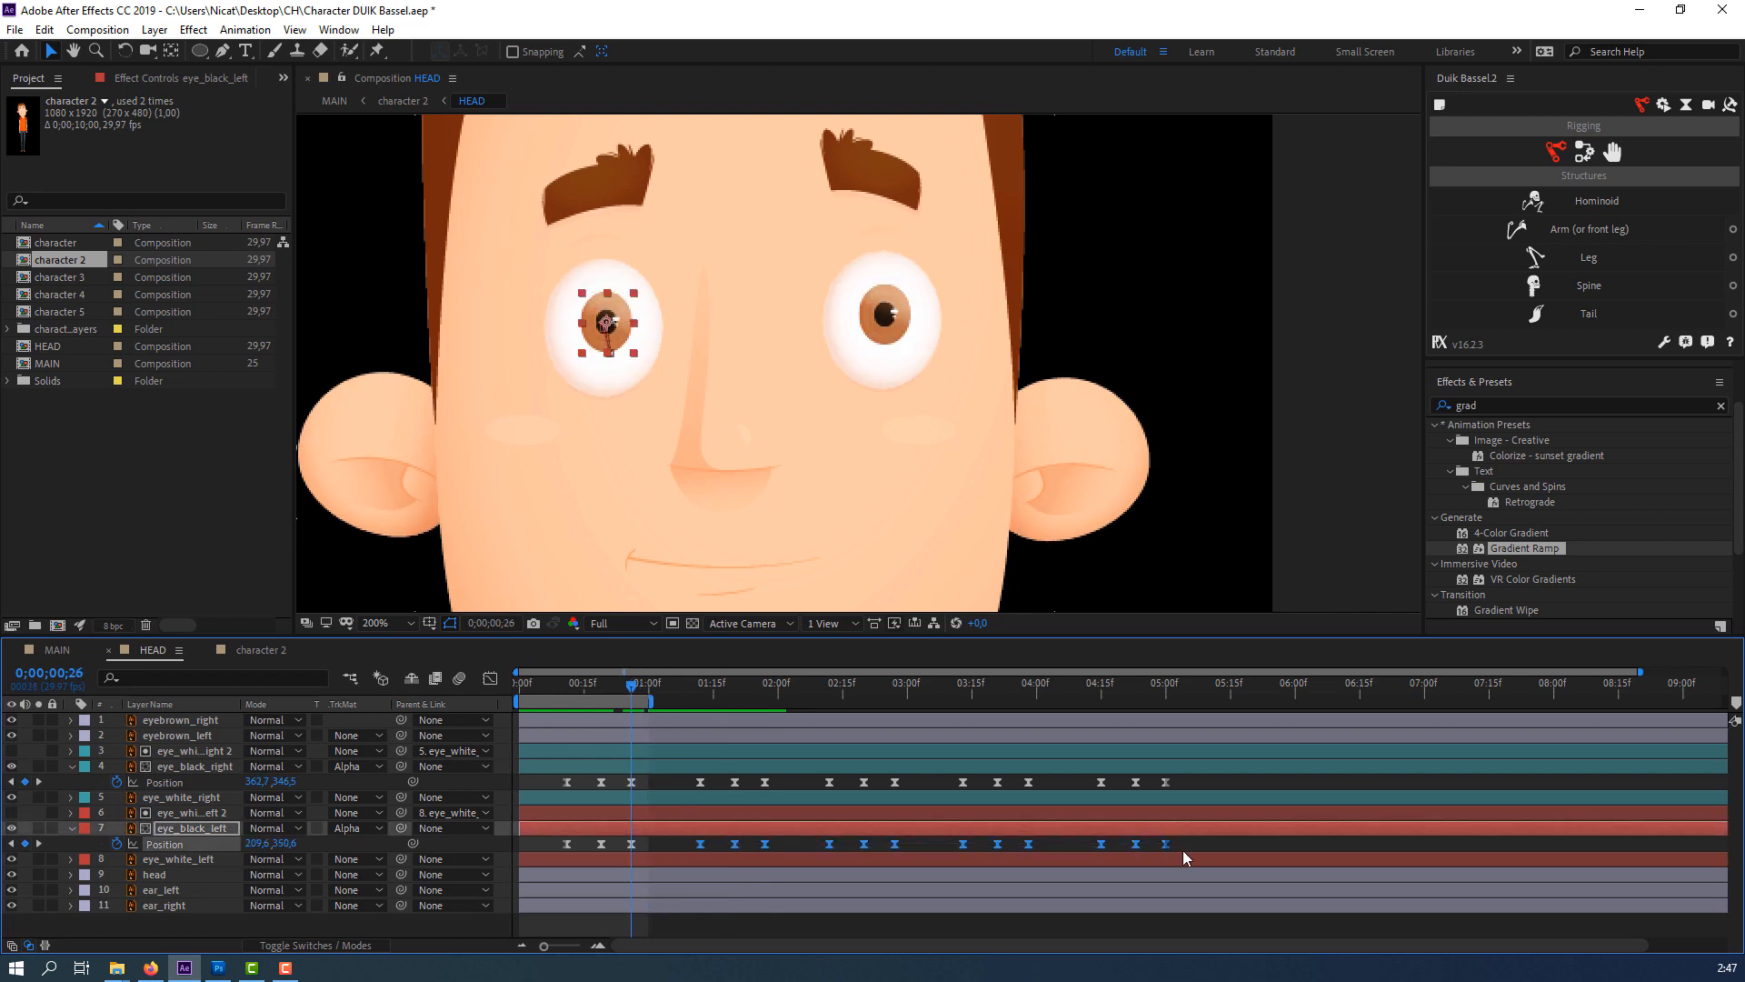
pyautogui.press('Delete')
# Repeat eye_black_left's own three position keyframes at 0;00;01;12, 0;00;02;12, about 0;00;03;13 and about 0;00;04;15.
pyautogui.moveTo(668, 840); pyautogui.dragTo(556, 847)
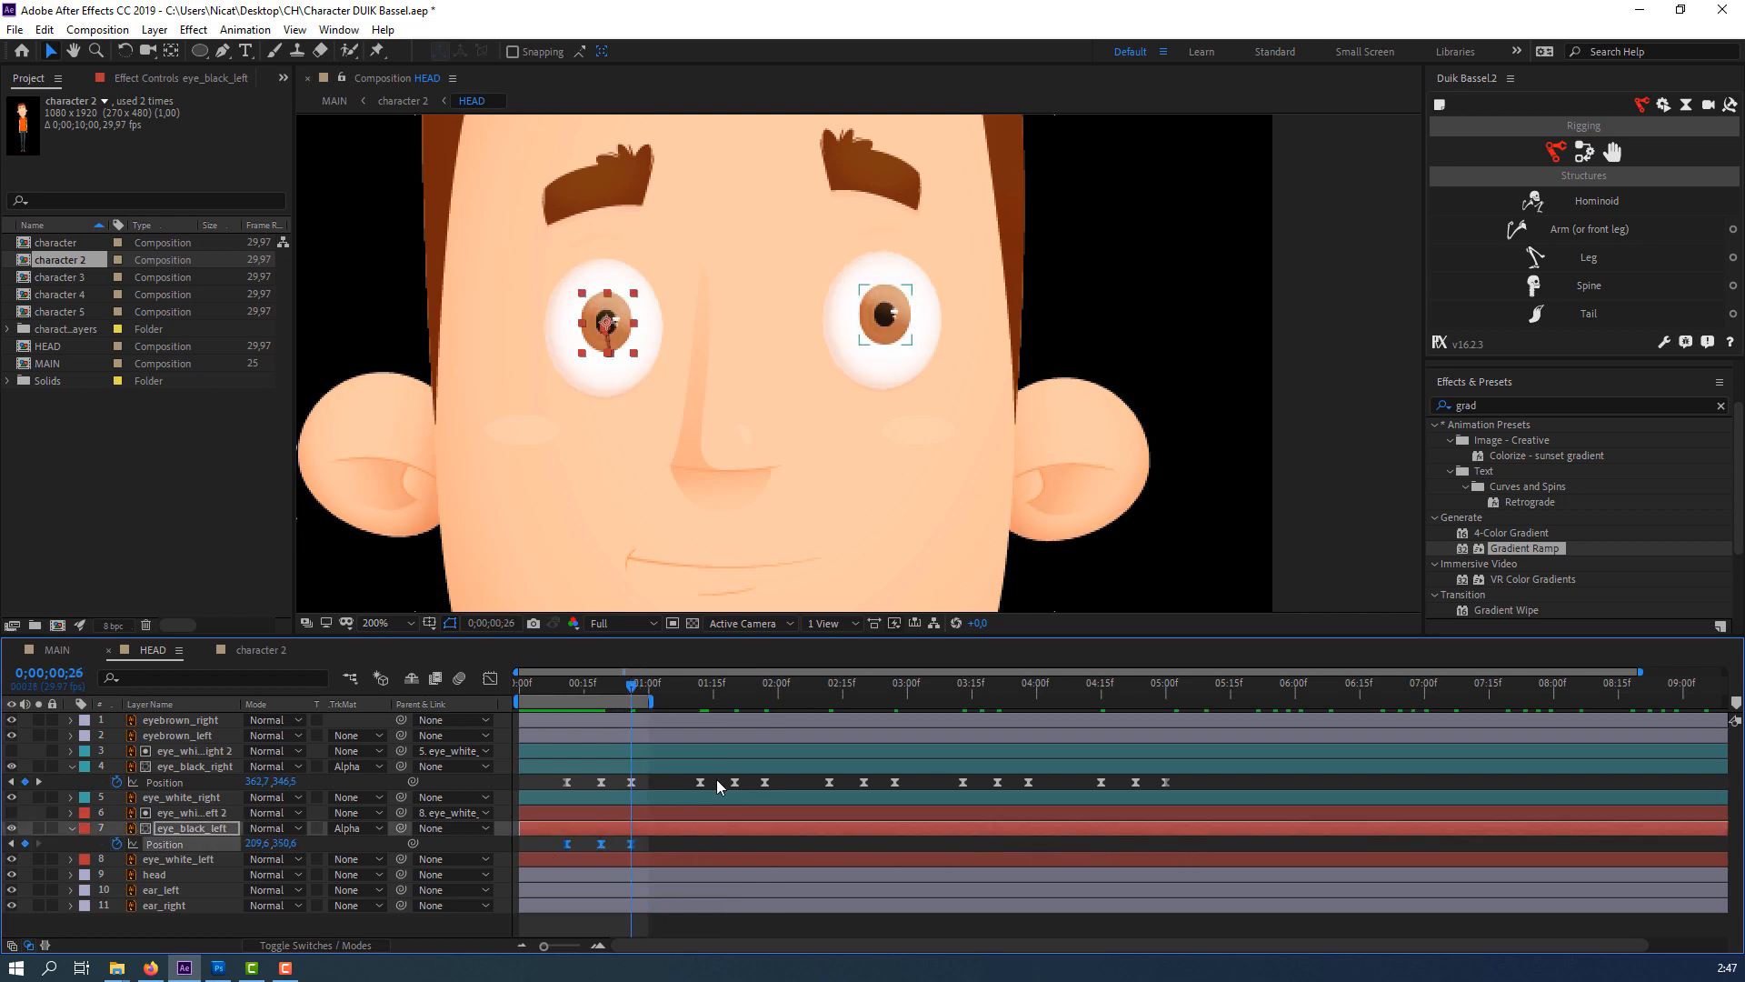
pyautogui.hotkey('ctrl', 'c')
pyautogui.click(700, 685)
pyautogui.hotkey('ctrl', 'v')
pyautogui.click(827, 685)
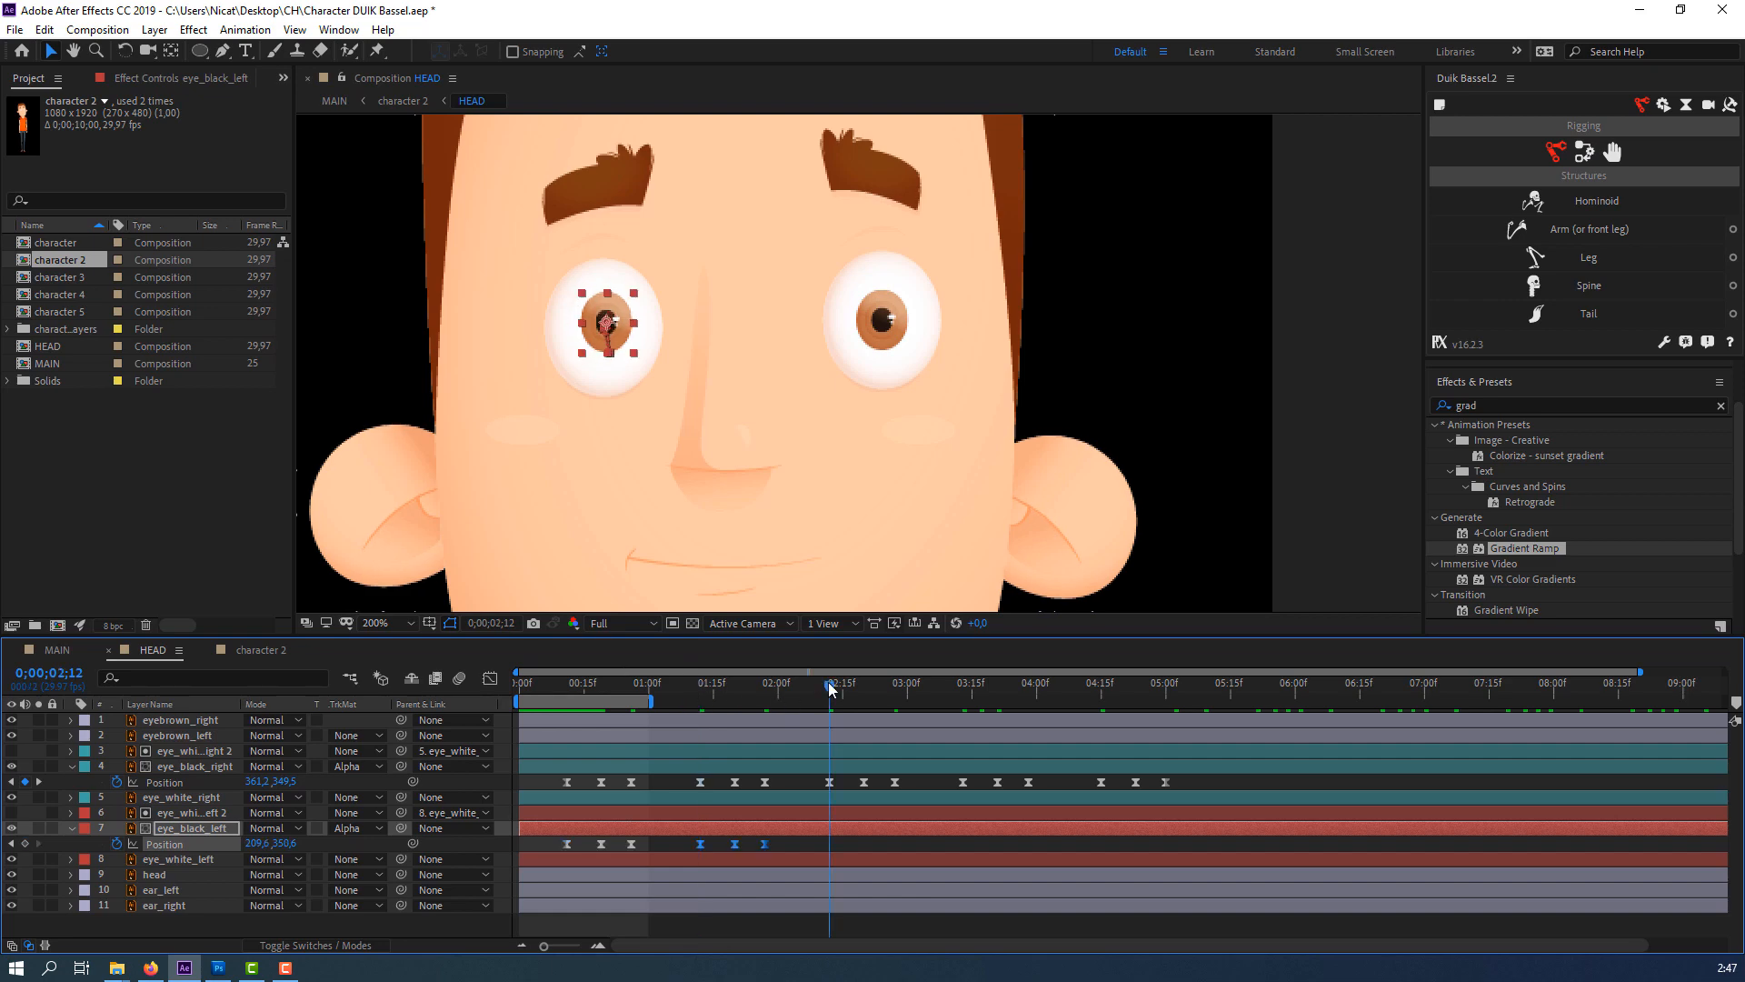
pyautogui.hotkey('ctrl', 'v')
pyautogui.click(960, 686)
pyautogui.hotkey('ctrl', 'v')
pyautogui.click(1102, 688)
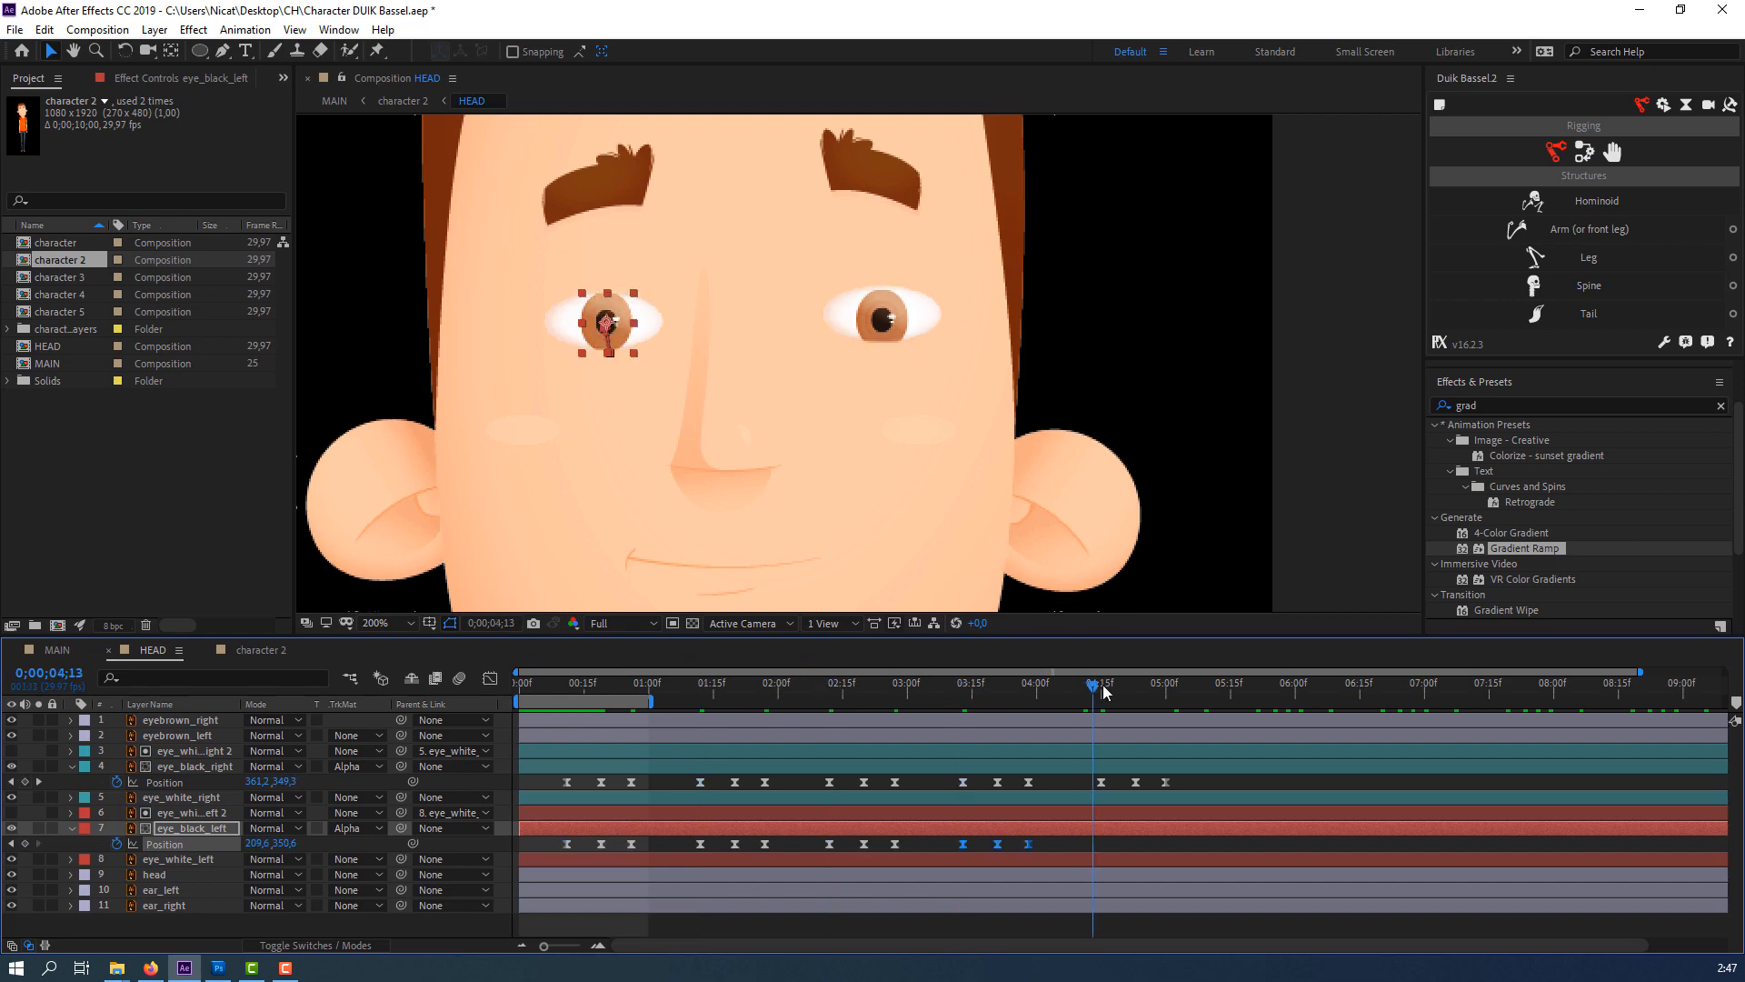
pyautogui.moveTo(1103, 686); pyautogui.dragTo(1102, 691)
pyautogui.hotkey('ctrl', 'v')
# Extend HEAD's work area end to about 0;00;05;15 and preview the repeated pupil movement.
pyautogui.moveTo(637, 689); pyautogui.dragTo(1029, 685)
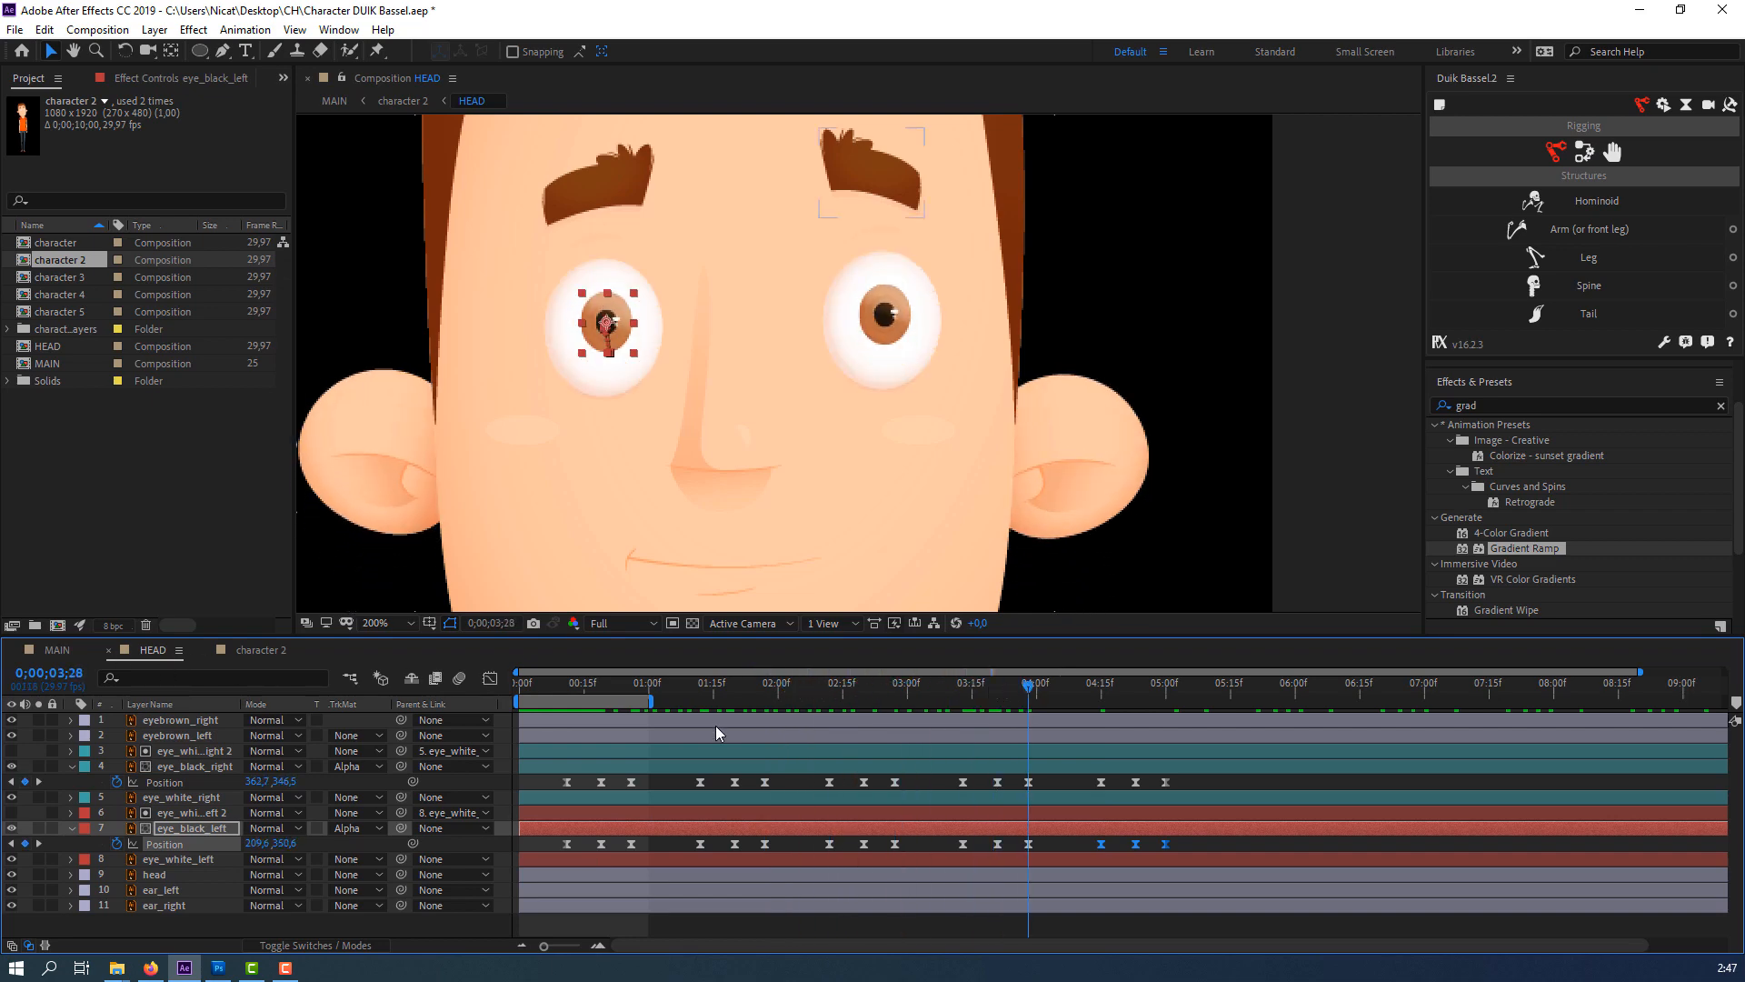
pyautogui.moveTo(653, 701); pyautogui.dragTo(1228, 700)
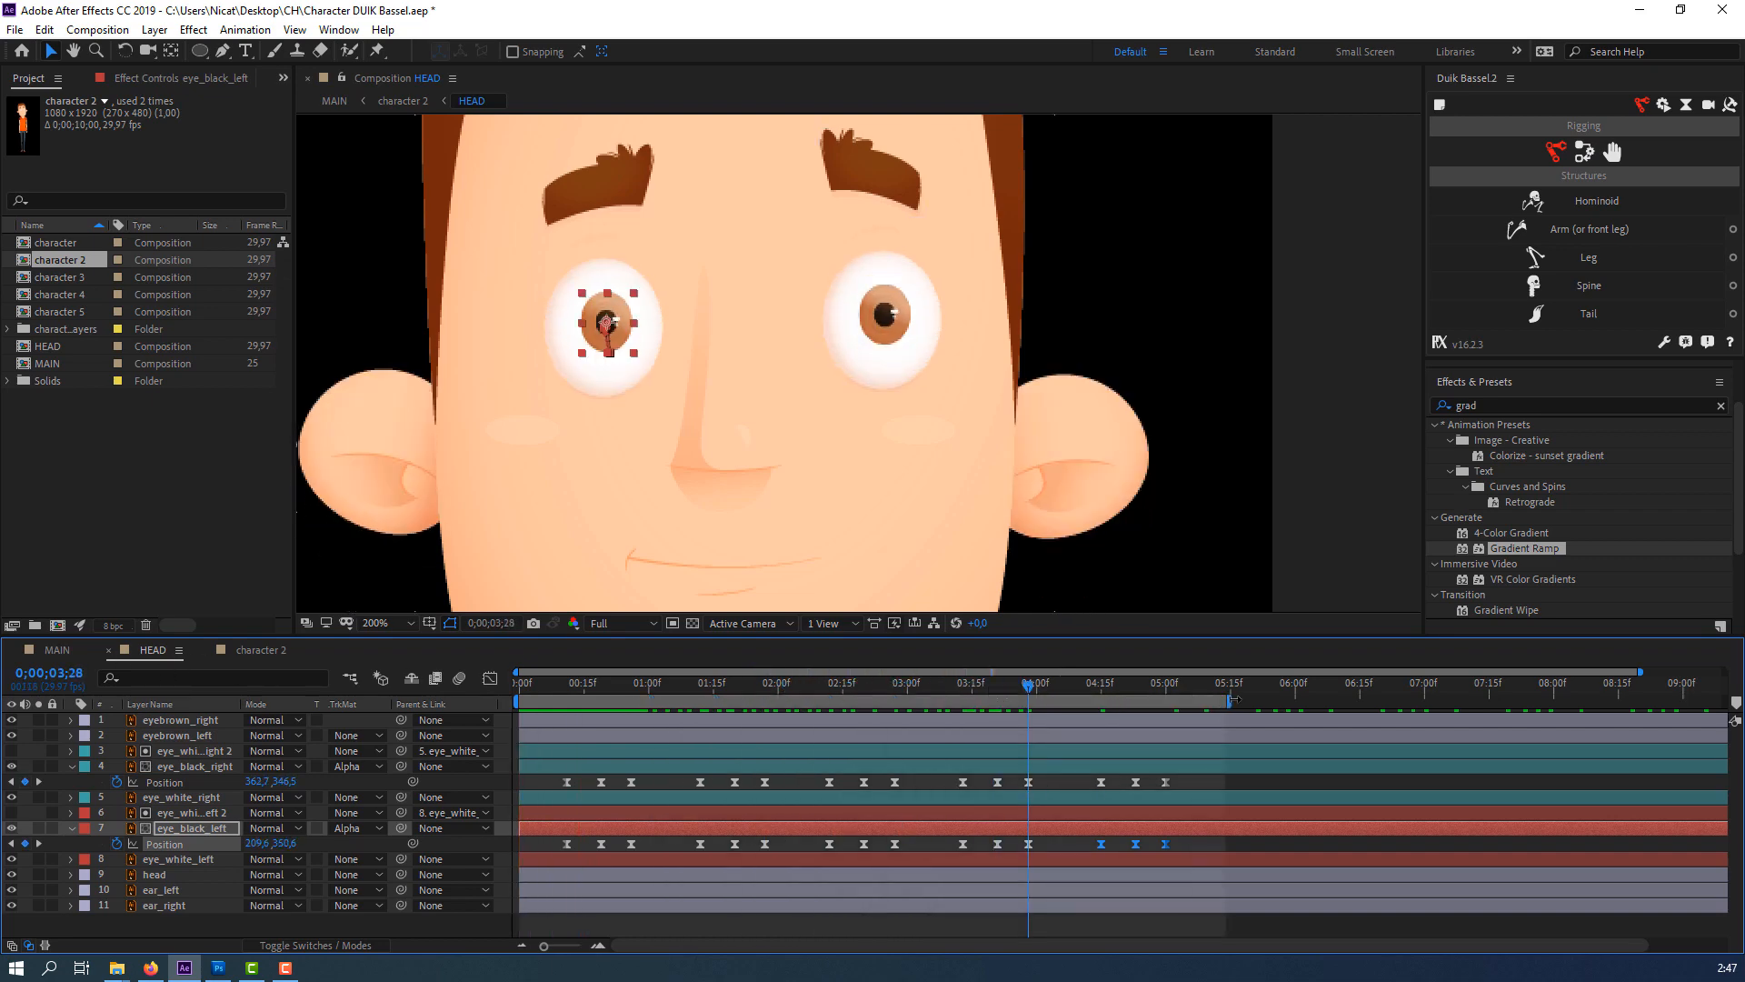
pyautogui.press('space')
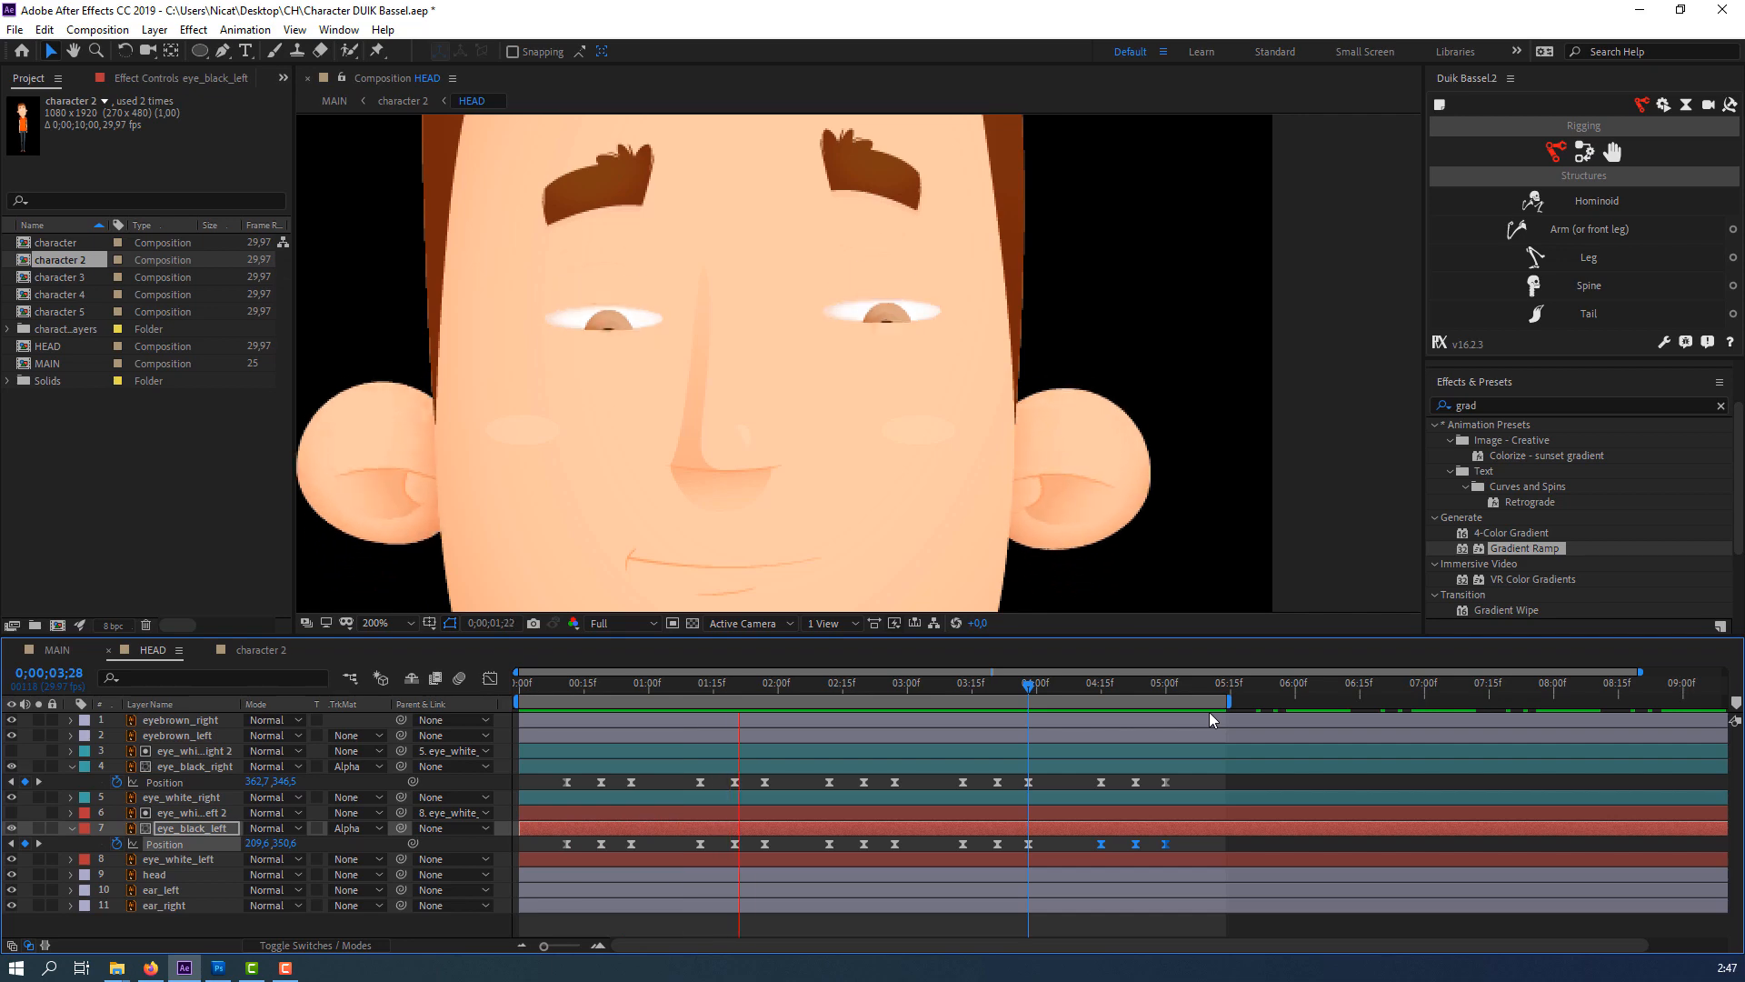
pyautogui.press('space')
# Play back the MAIN composition to review the blinks and pupil movement on both characters.
pyautogui.click(57, 650)
pyautogui.press('space')
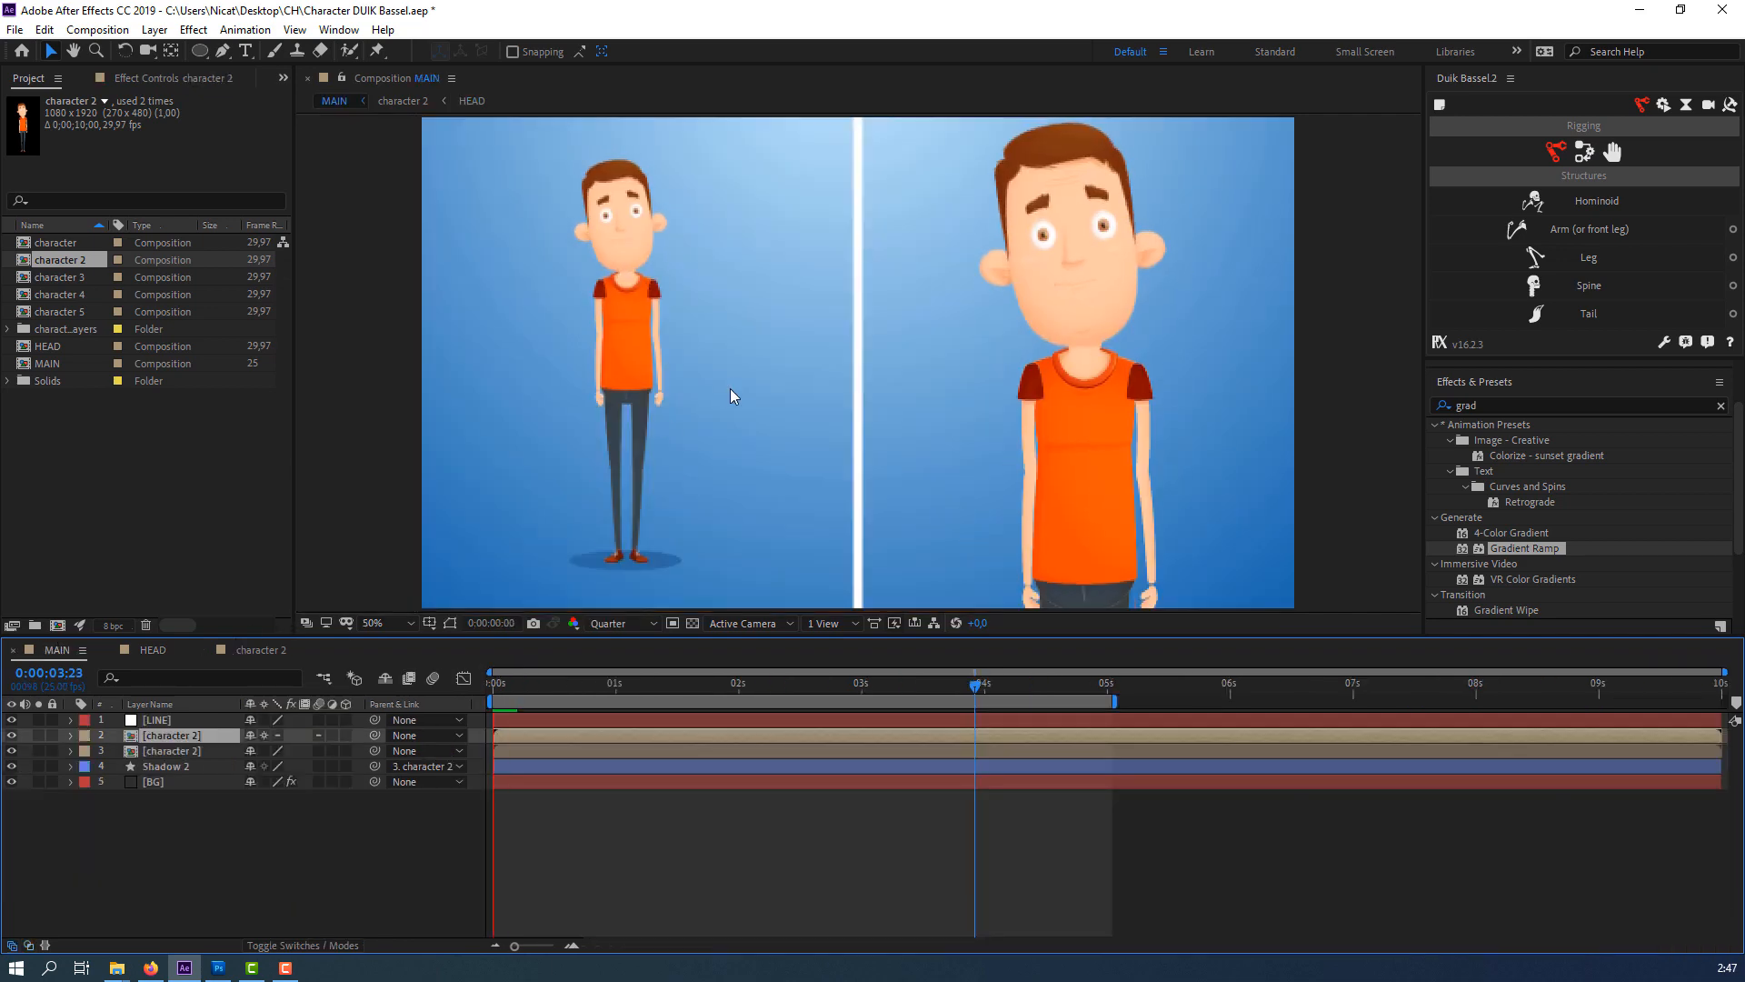
pyautogui.press(',')
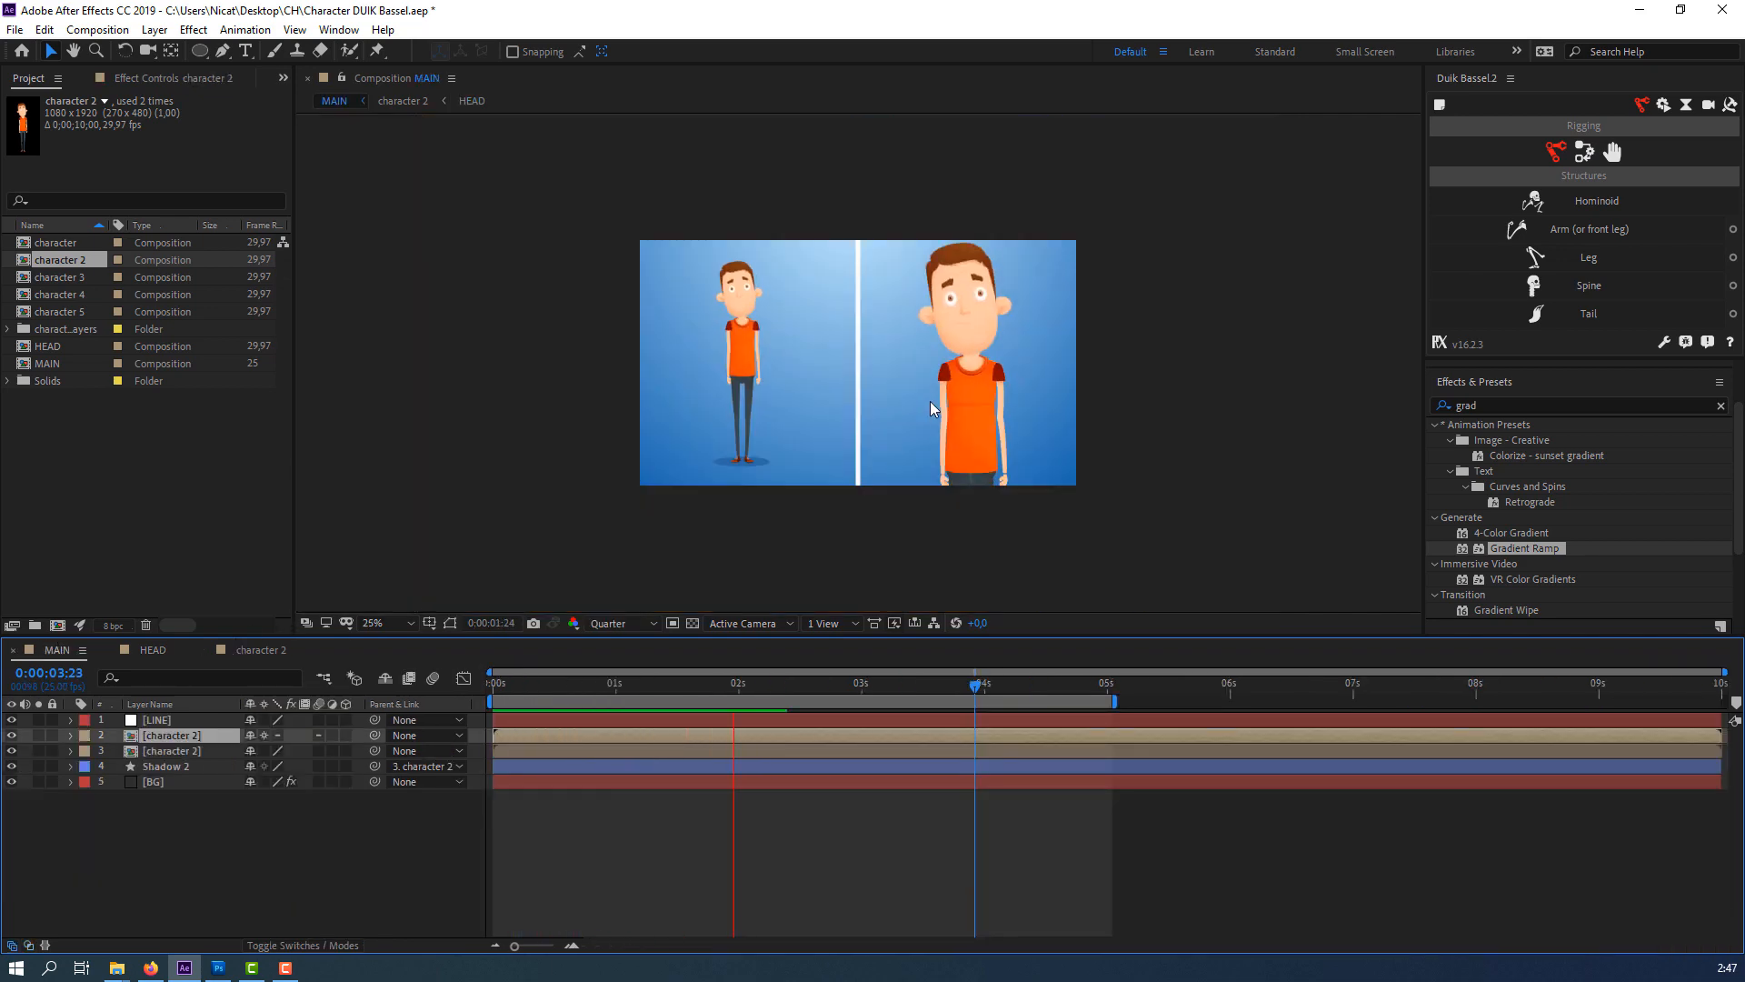
pyautogui.press('.')
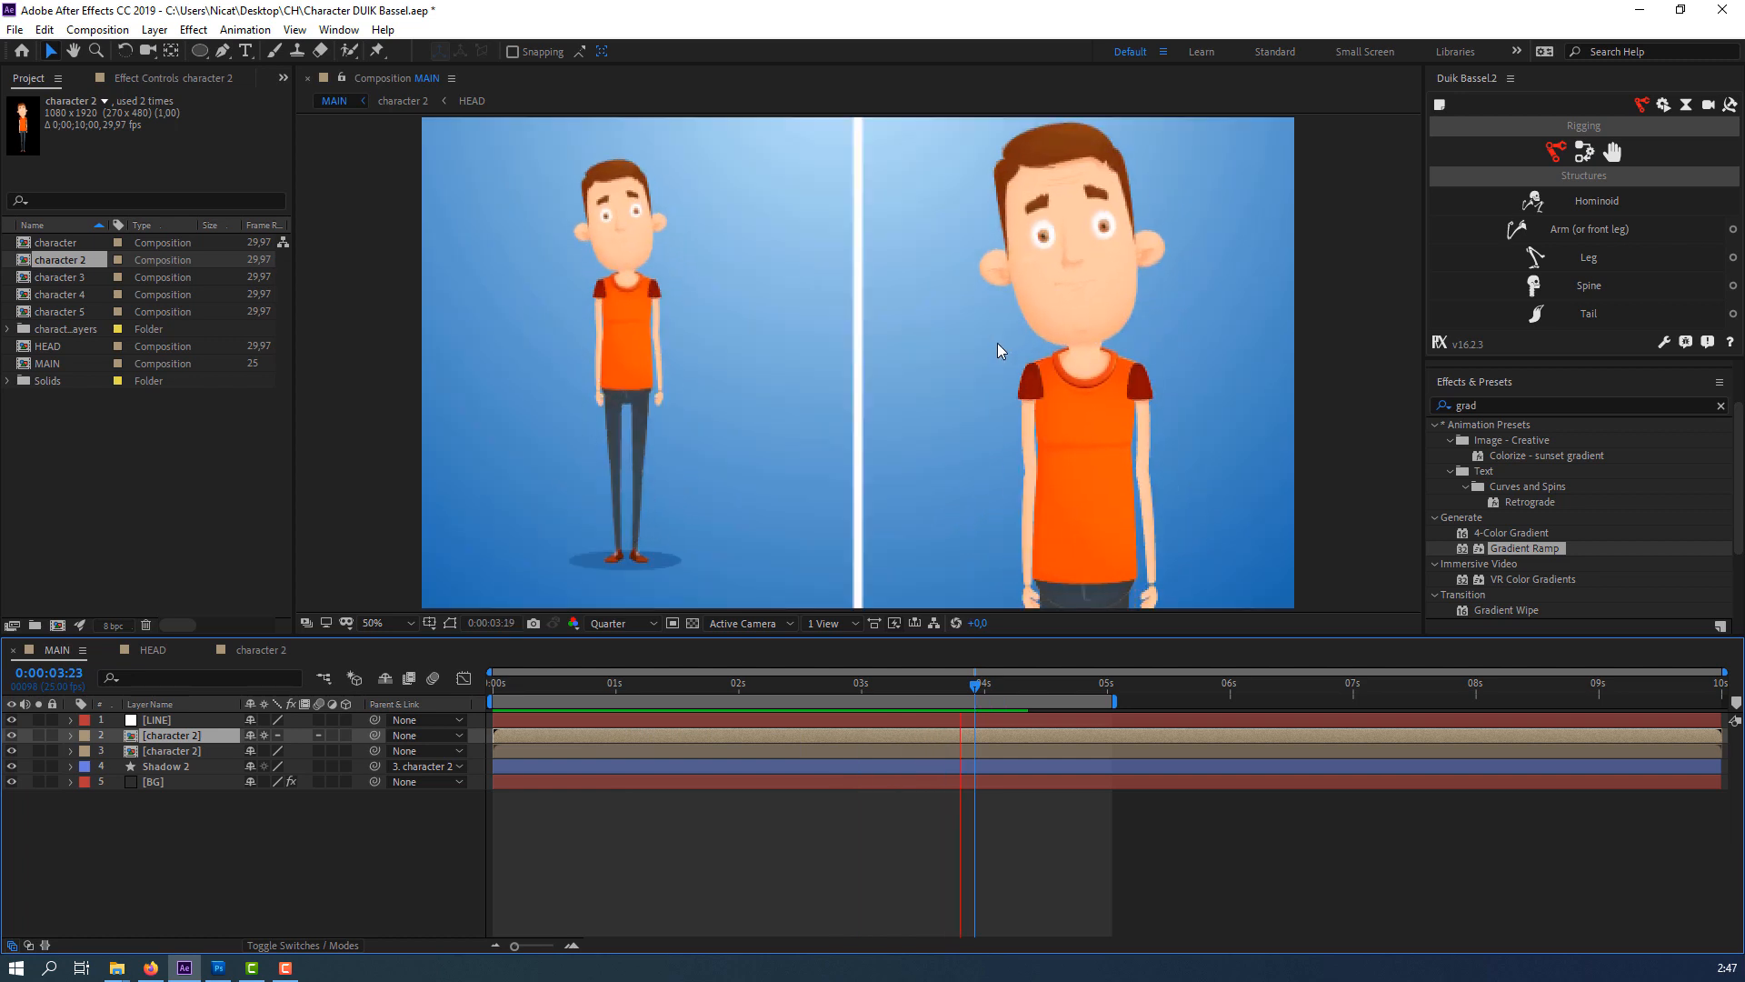
# In the HEAD composition, collapse both eye_black layers' position properties and parent eyebrown_left to eyebrown_right.
pyautogui.click(153, 650)
pyautogui.moveTo(629, 571); pyautogui.dragTo(661, 434)
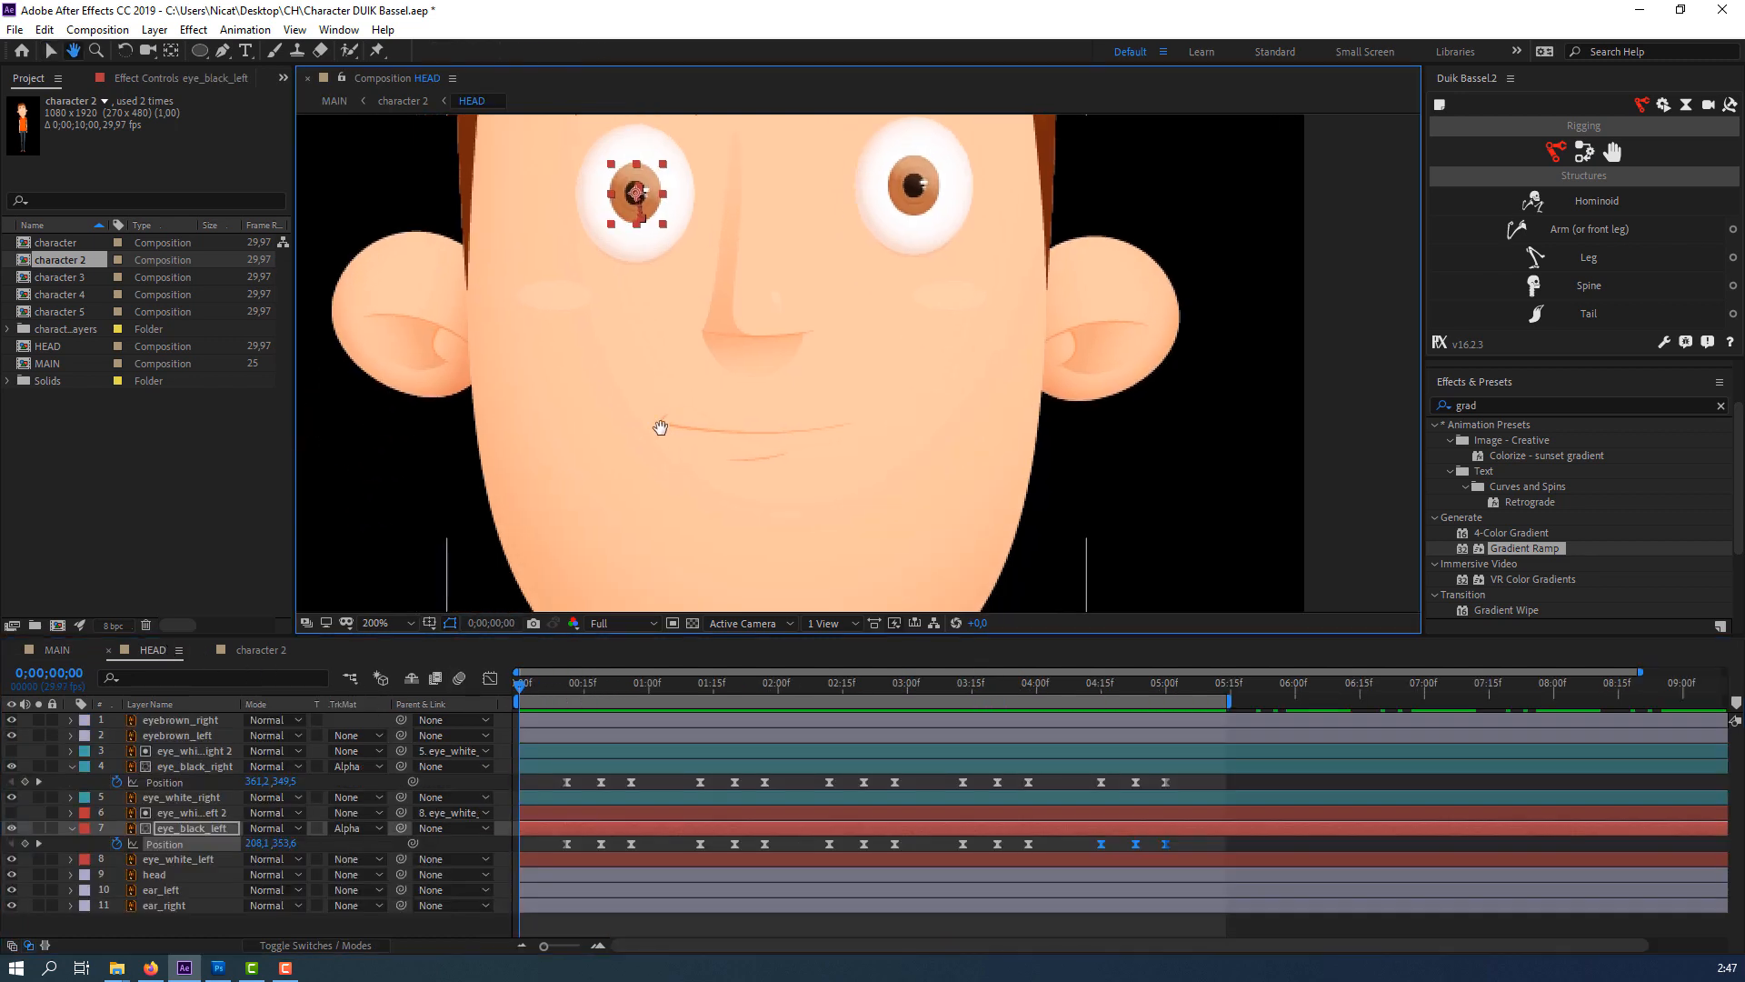
pyautogui.click(71, 828)
pyautogui.click(71, 766)
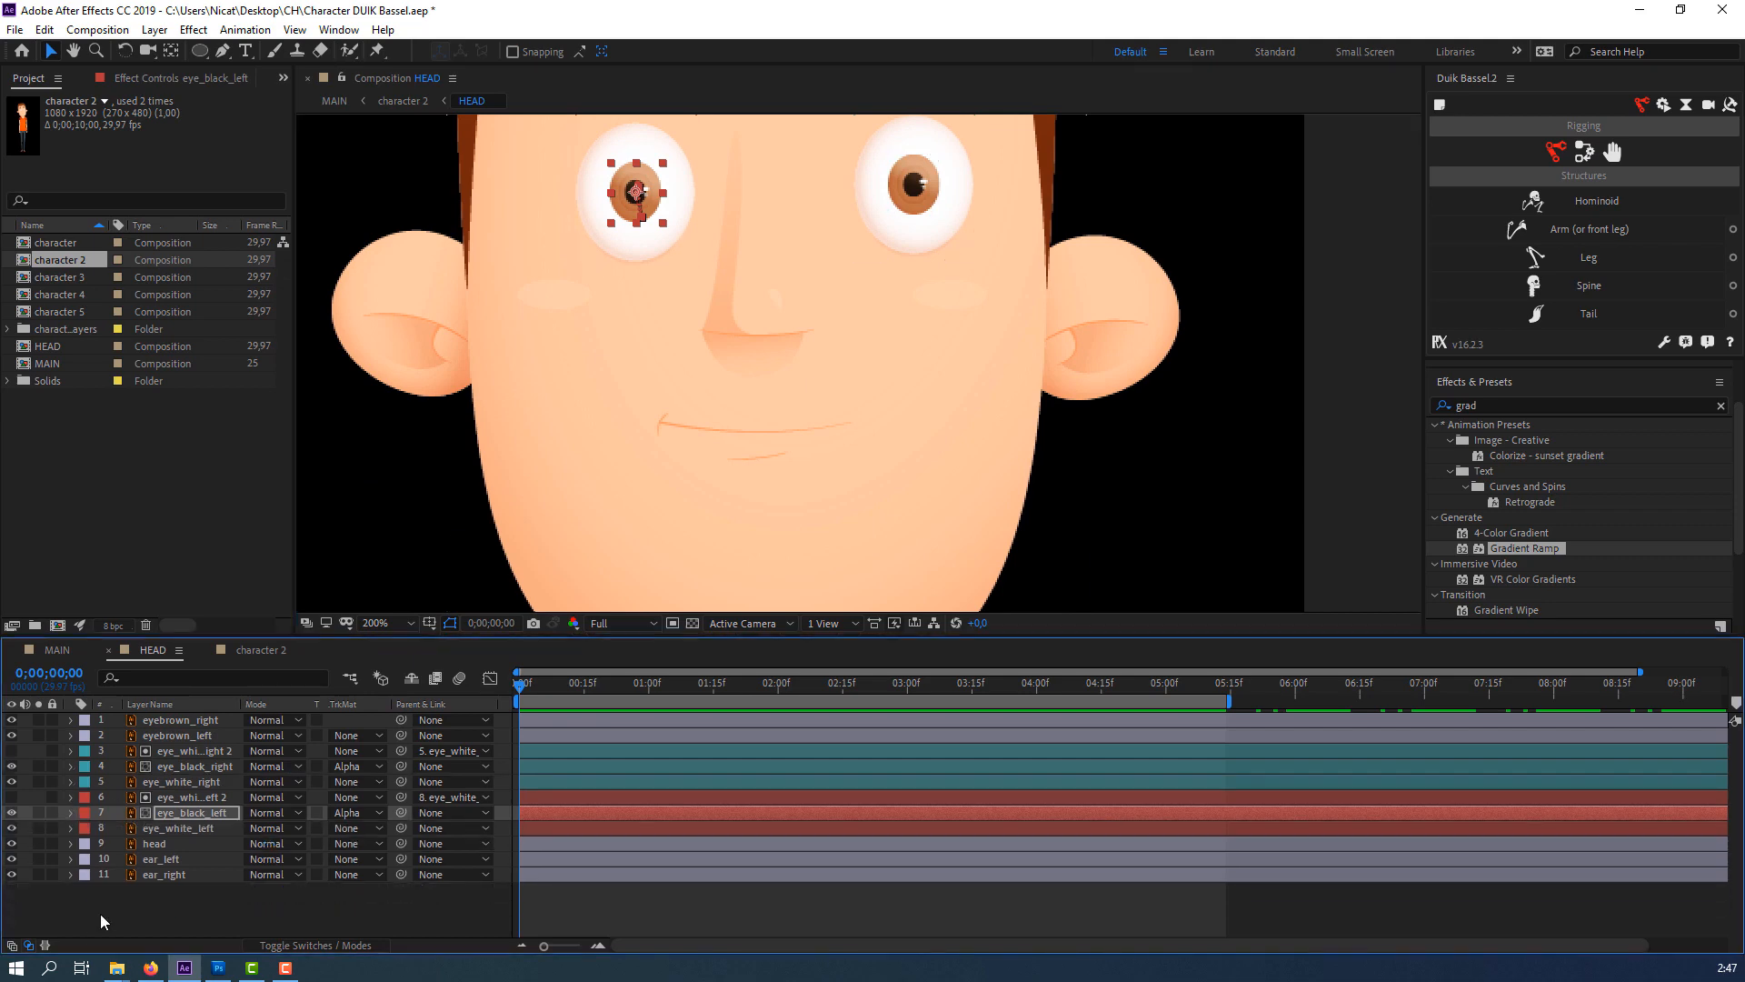
pyautogui.click(100, 914)
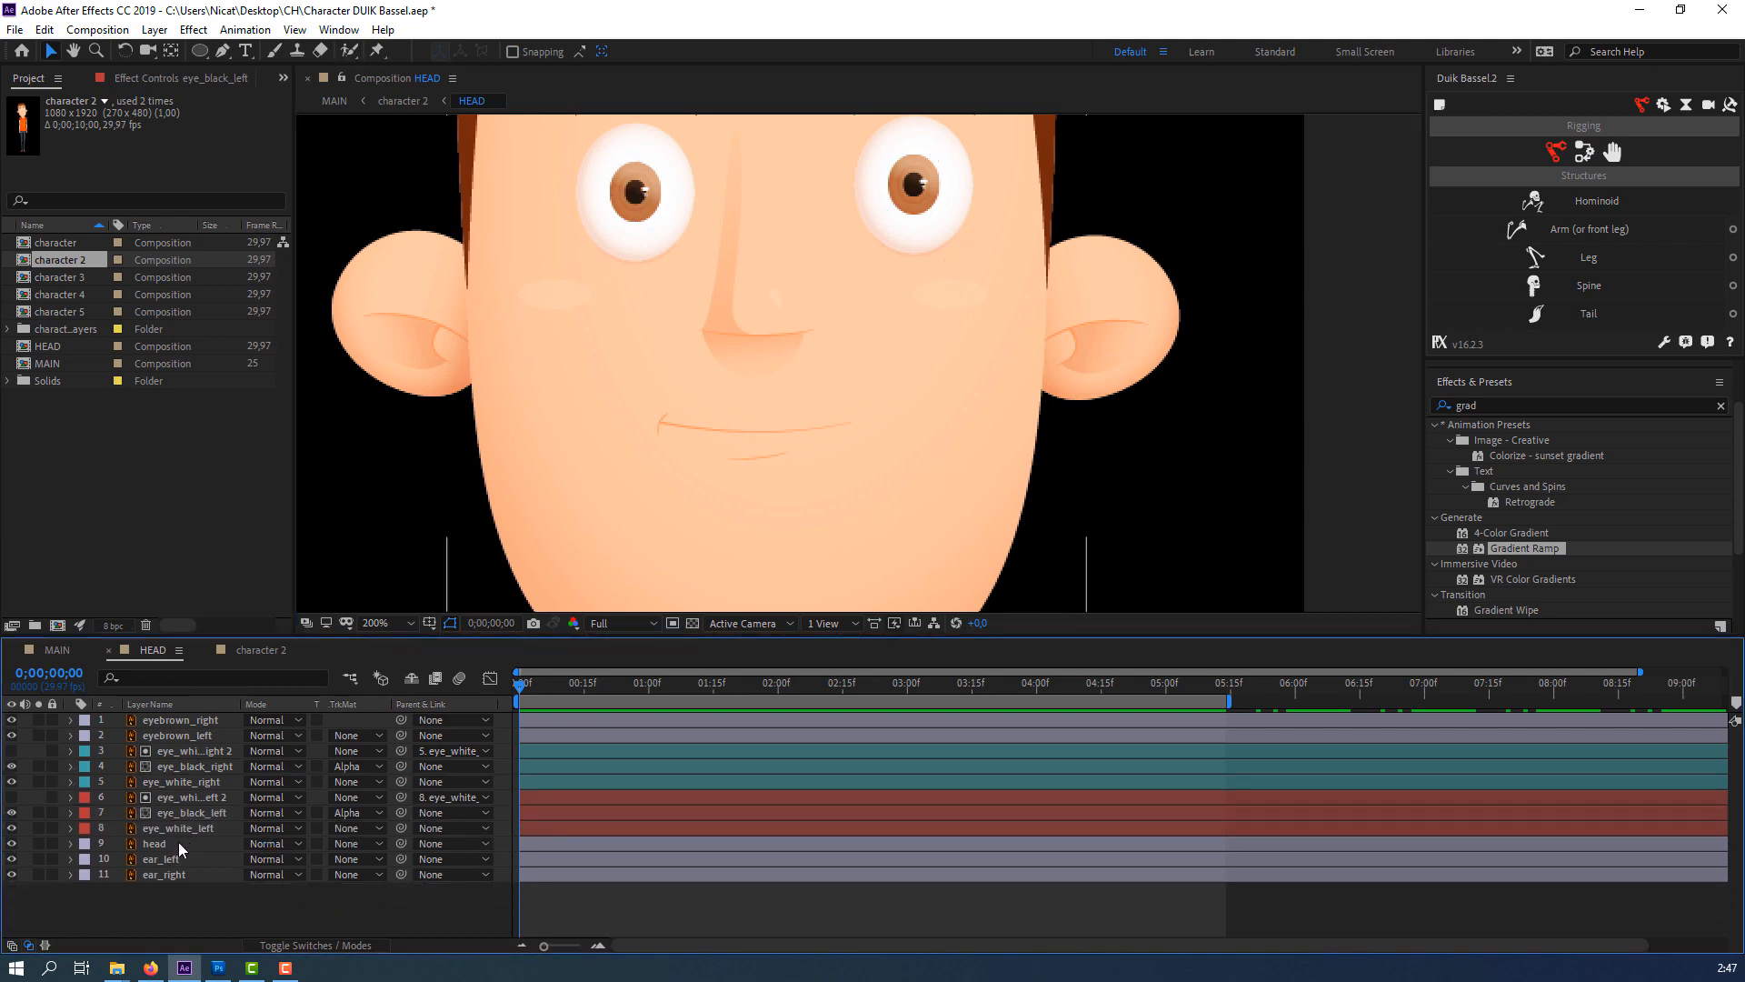
pyautogui.click(195, 735)
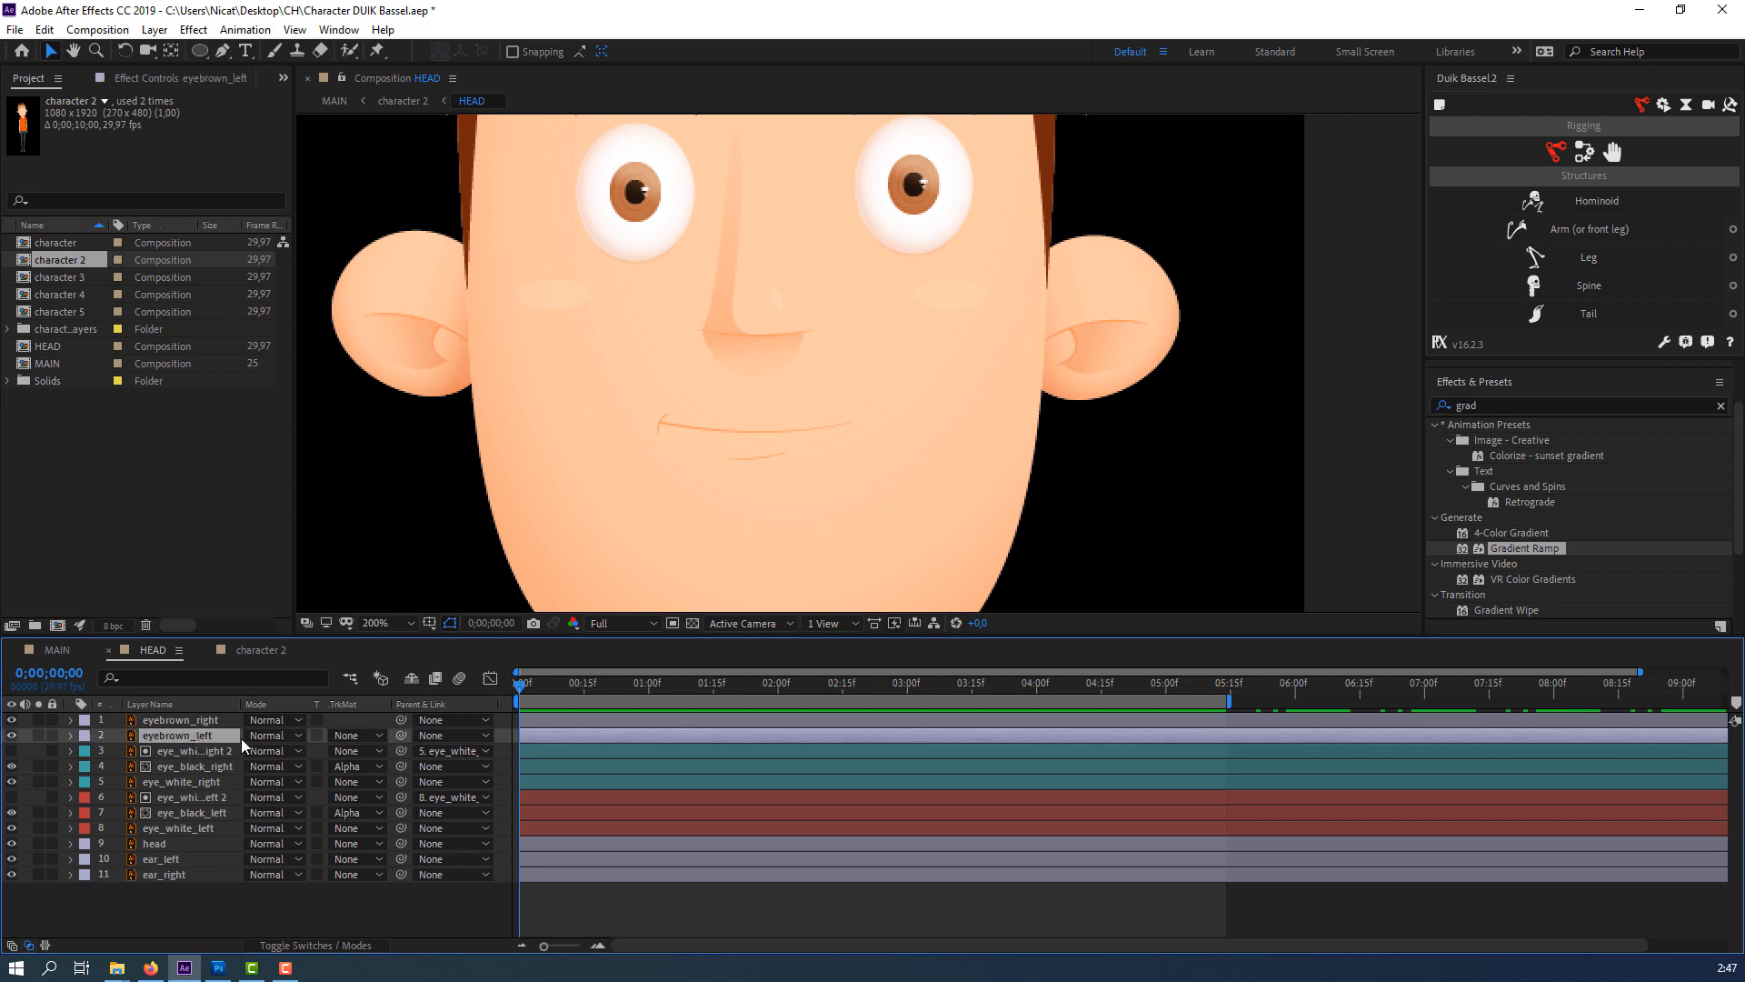
pyautogui.moveTo(398, 737); pyautogui.dragTo(193, 720)
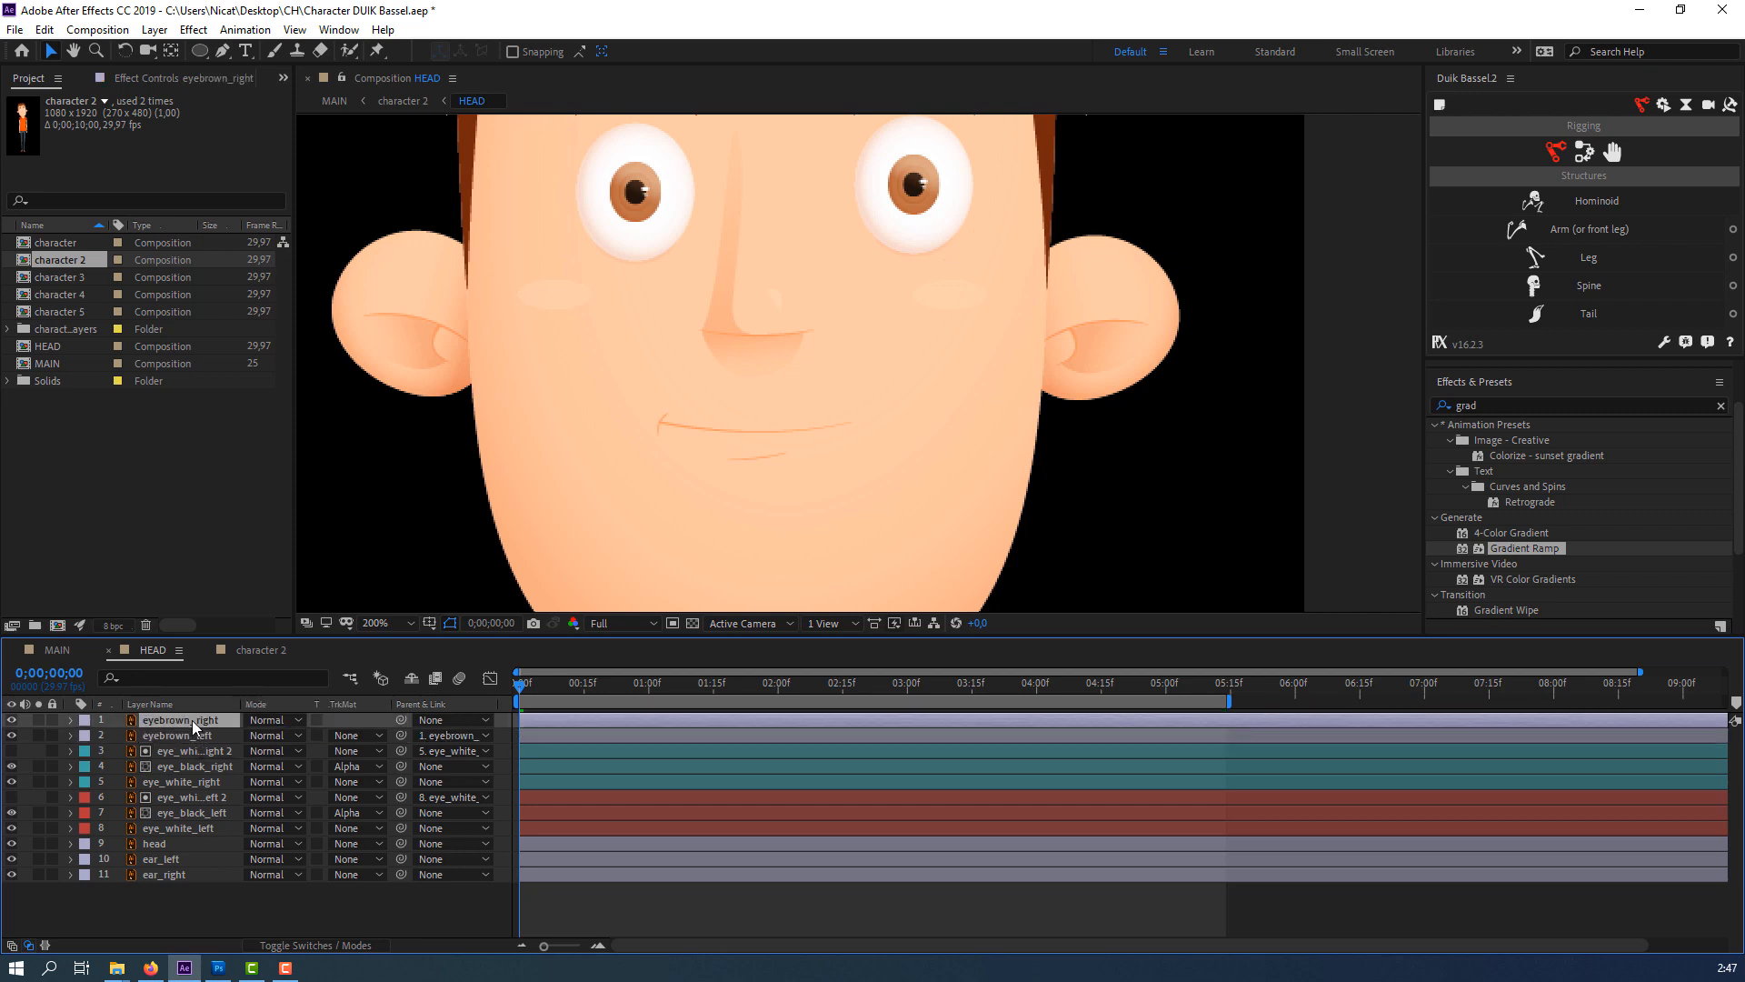
# Show the position properties of eyebrown_right and eye_black_right, and start eyebrown_right's position keyframes at 0;00;00;11, matching the pupil's first keyframe.
pyautogui.moveTo(707, 322); pyautogui.dragTo(668, 505)
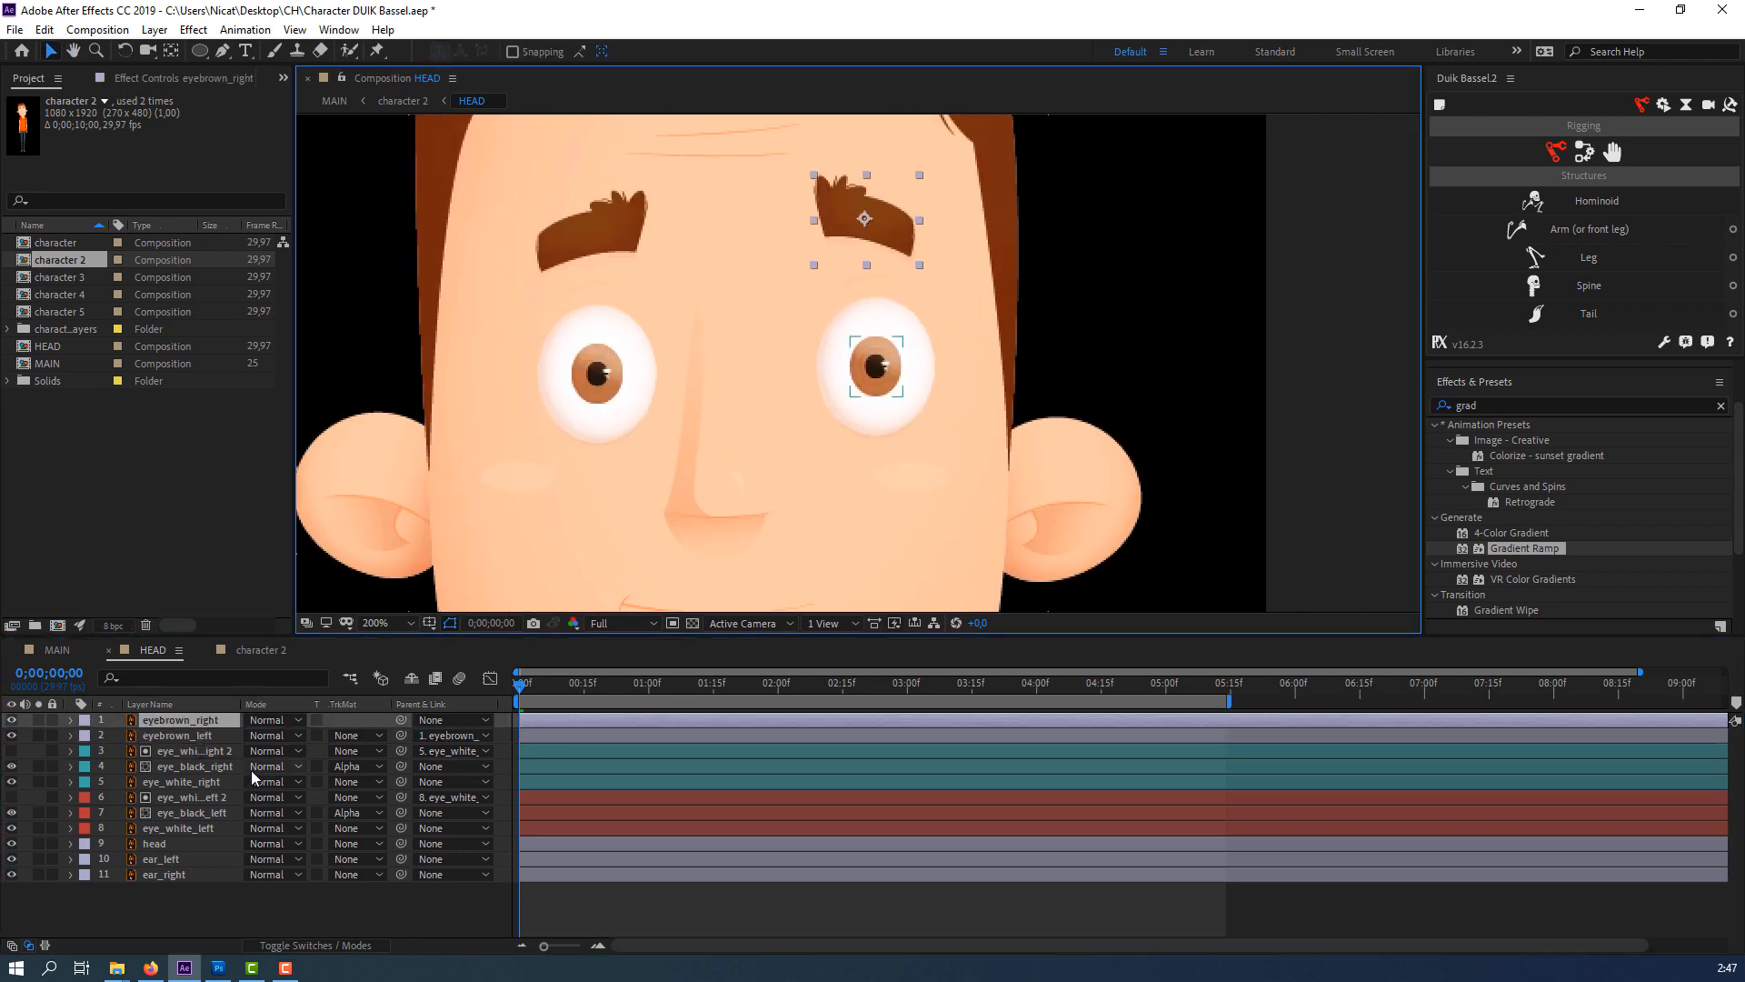
pyautogui.press('p')
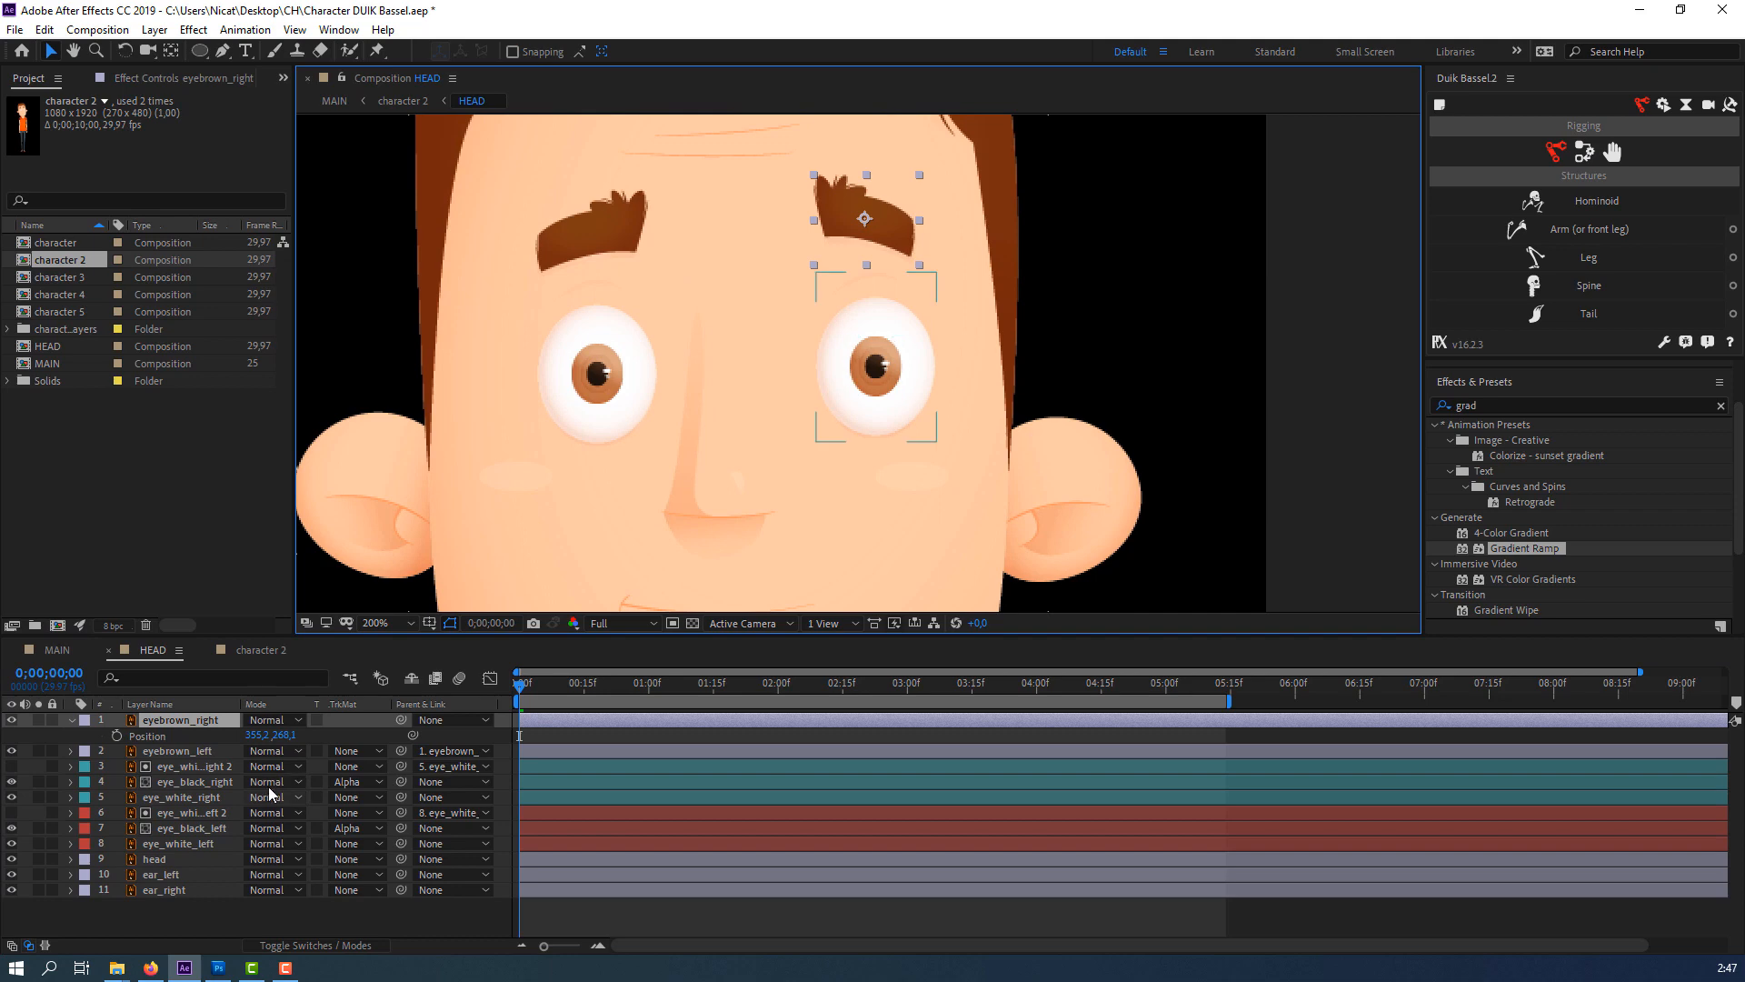
pyautogui.click(204, 782)
pyautogui.press('p')
pyautogui.moveTo(558, 699); pyautogui.dragTo(568, 695)
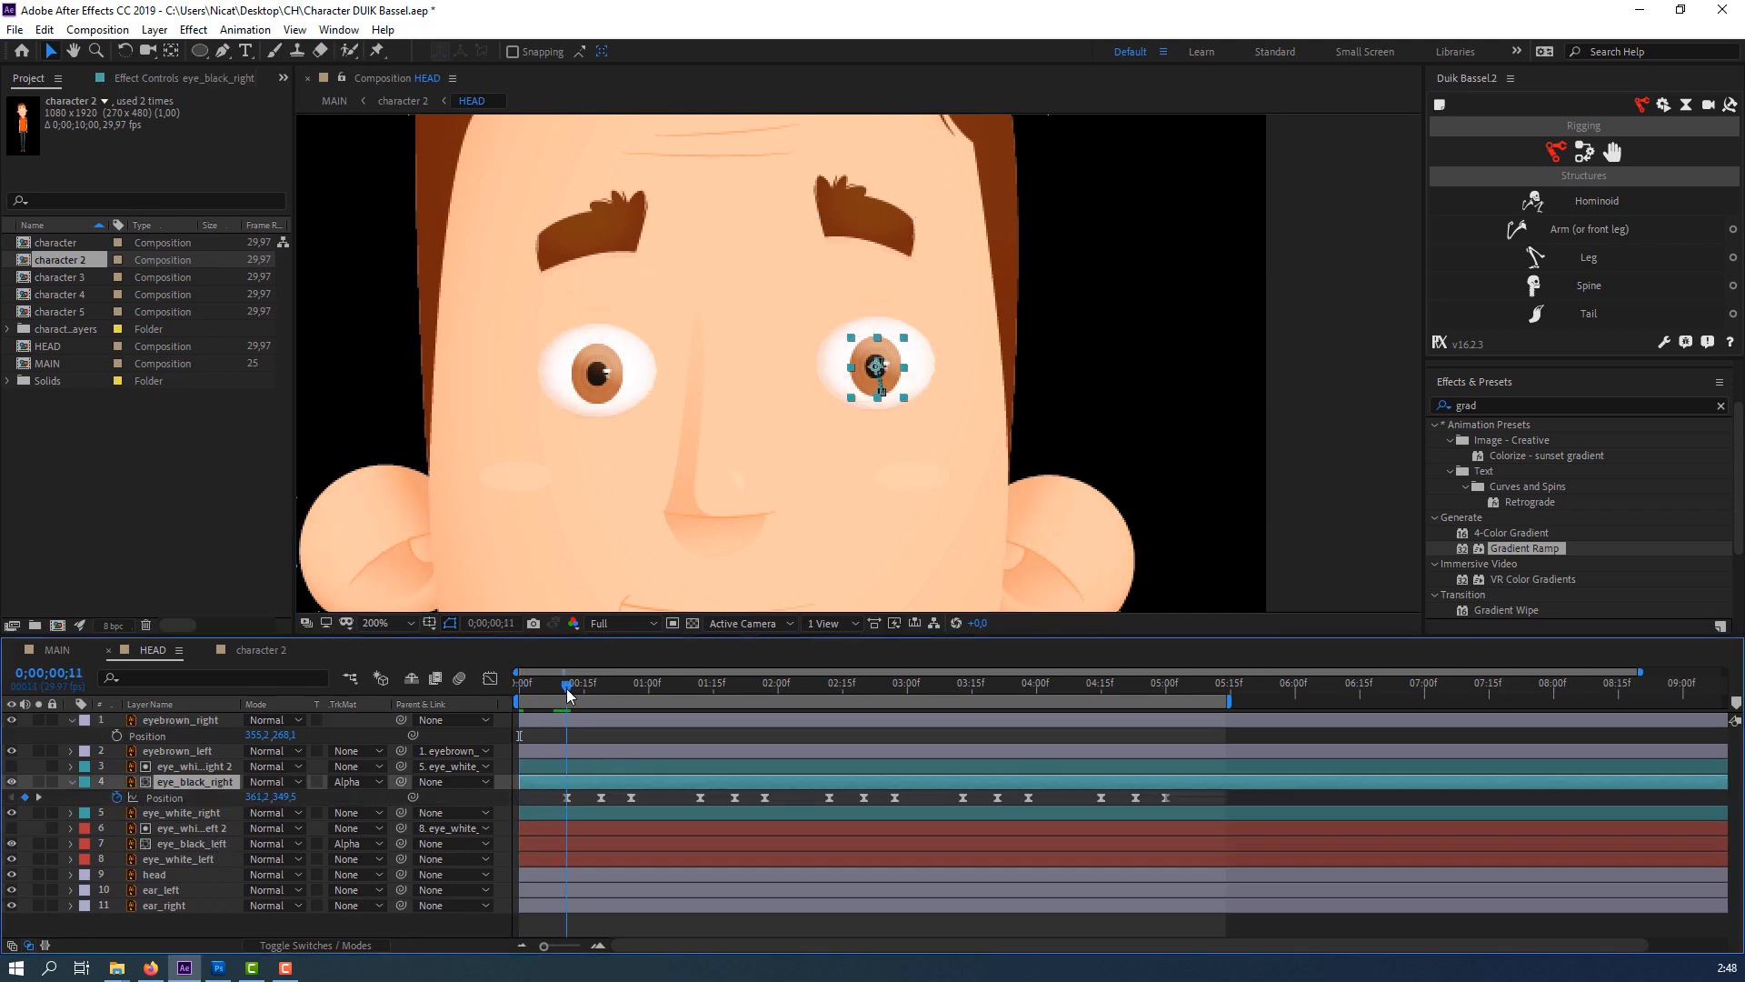
pyautogui.click(176, 720)
pyautogui.click(116, 735)
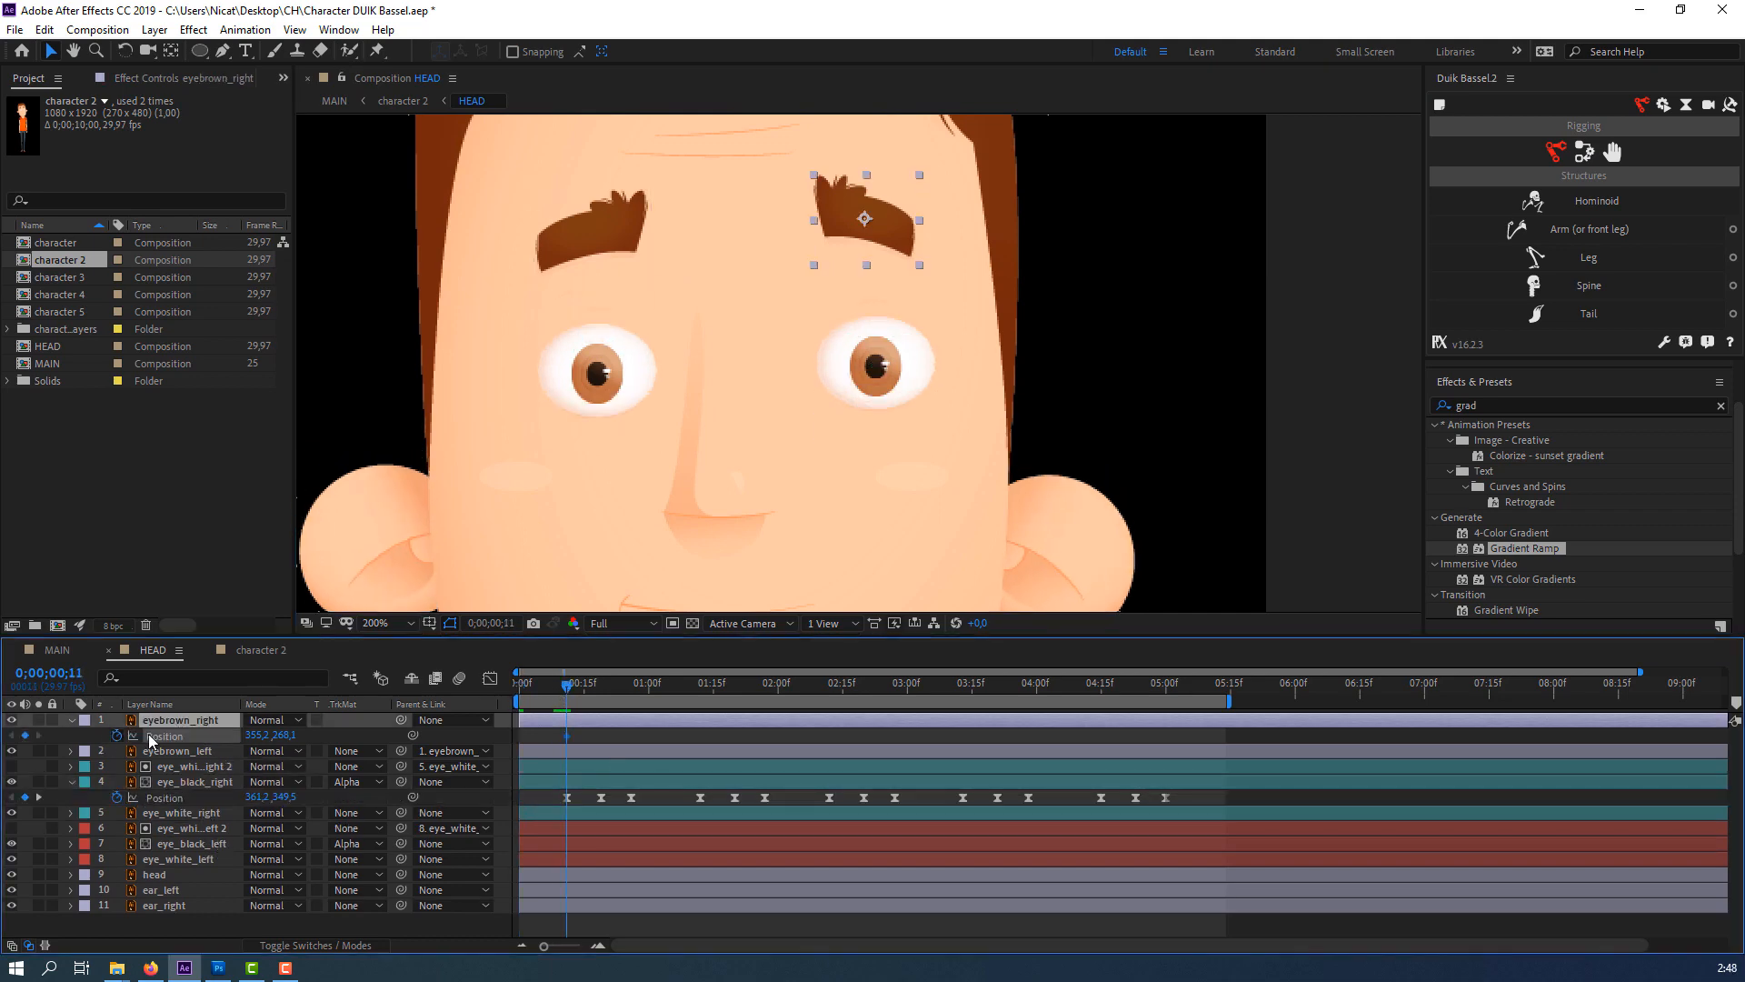
# Lower eyebrown_right to a Y position of 294,1 at 0;00;00;19 and paste its starting keyframe at 0;00;00;26.
pyautogui.moveTo(568, 688); pyautogui.dragTo(602, 688)
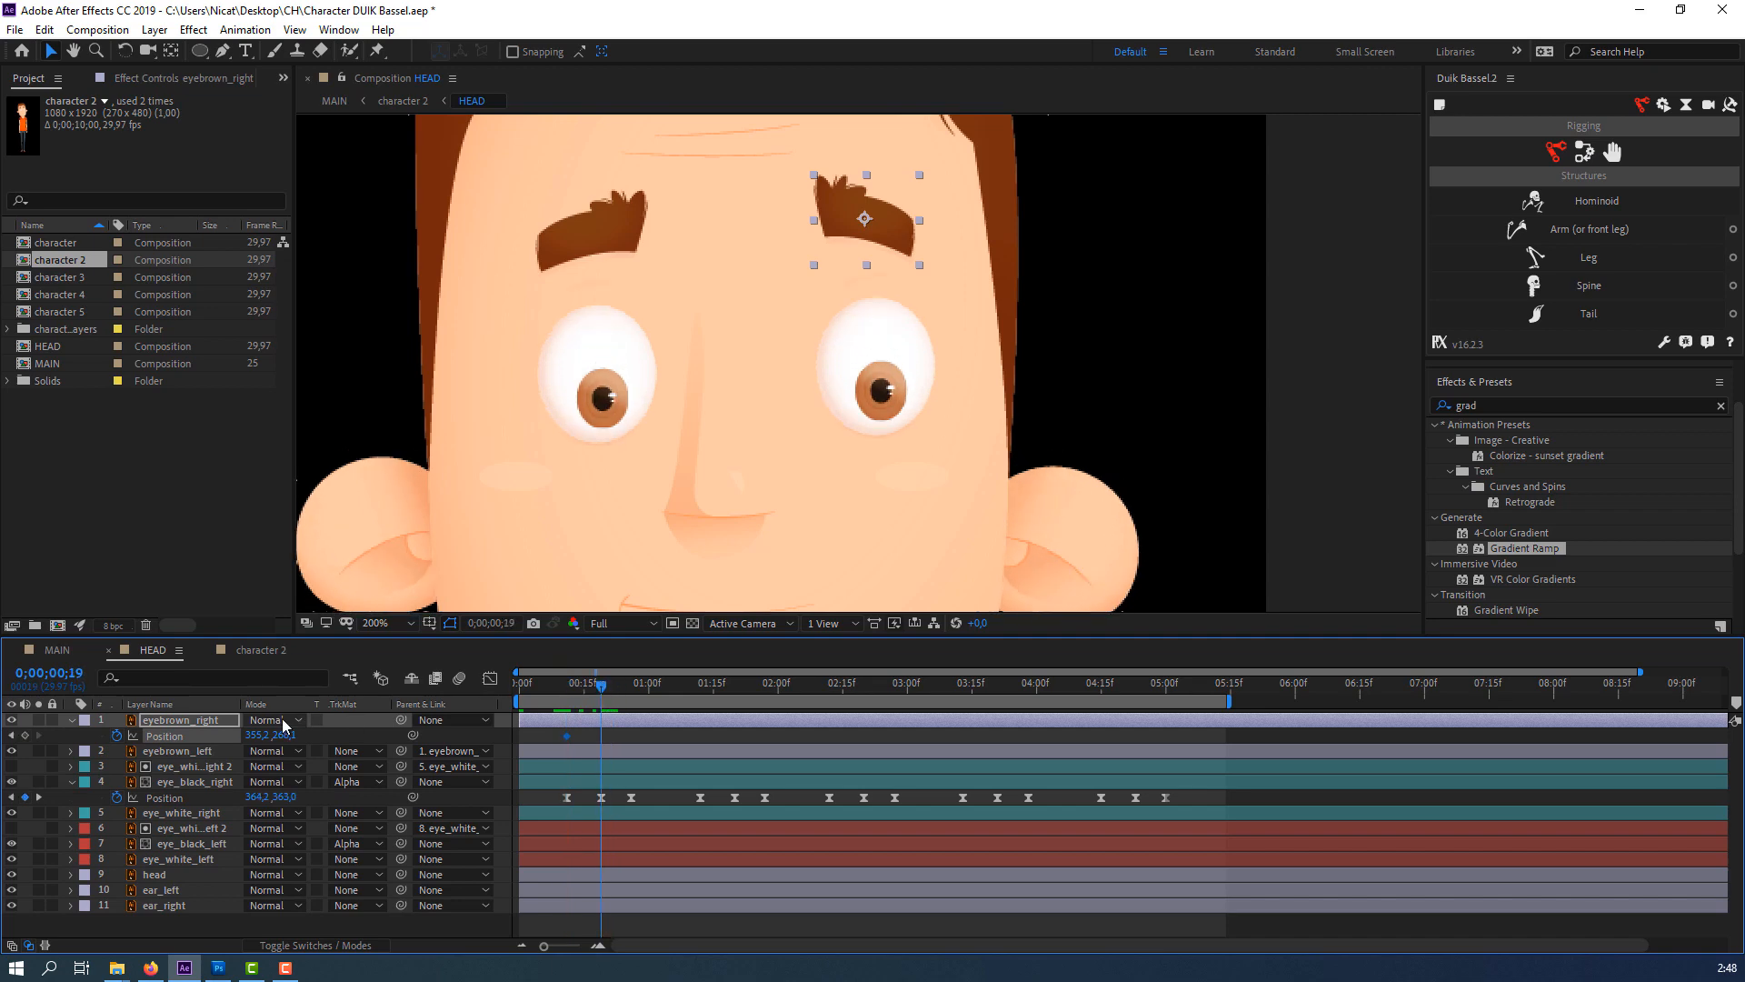
pyautogui.moveTo(284, 734); pyautogui.dragTo(302, 733)
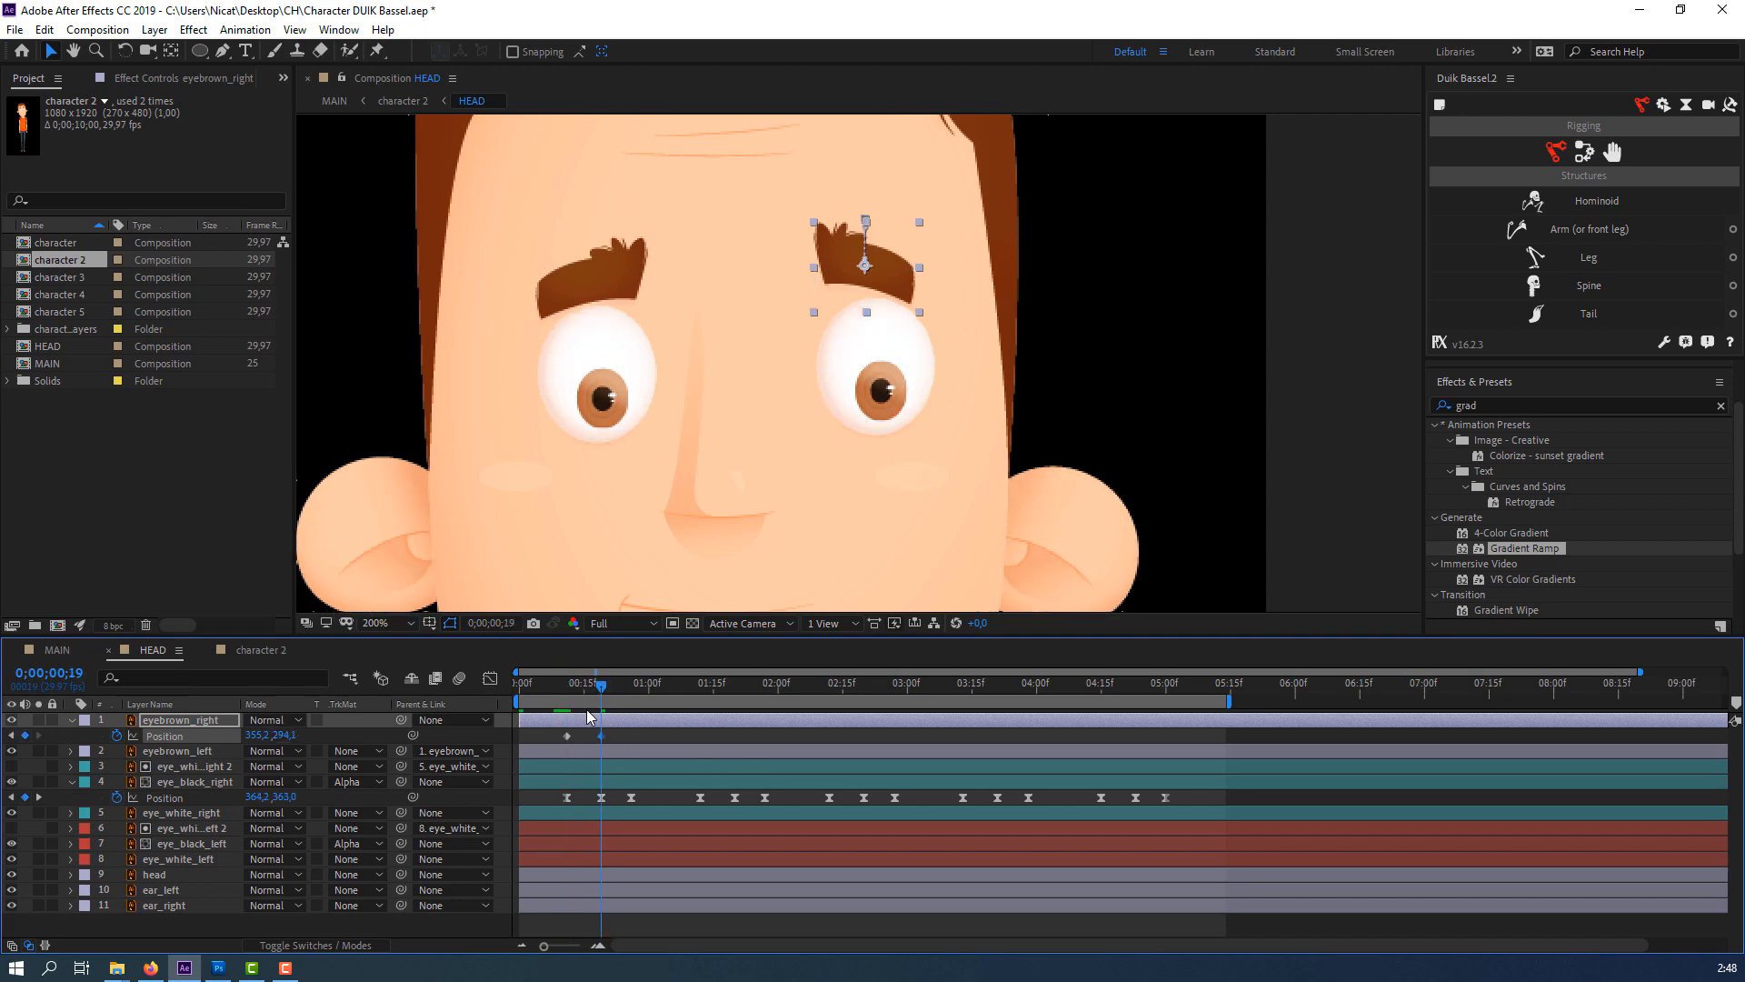
pyautogui.moveTo(599, 688); pyautogui.dragTo(529, 740)
pyautogui.hotkey('ctrl', 'v')
# Apply Easy Ease to eyebrown_right's three position keyframes and preview the eyebrow movement.
pyautogui.rightClick(564, 738)
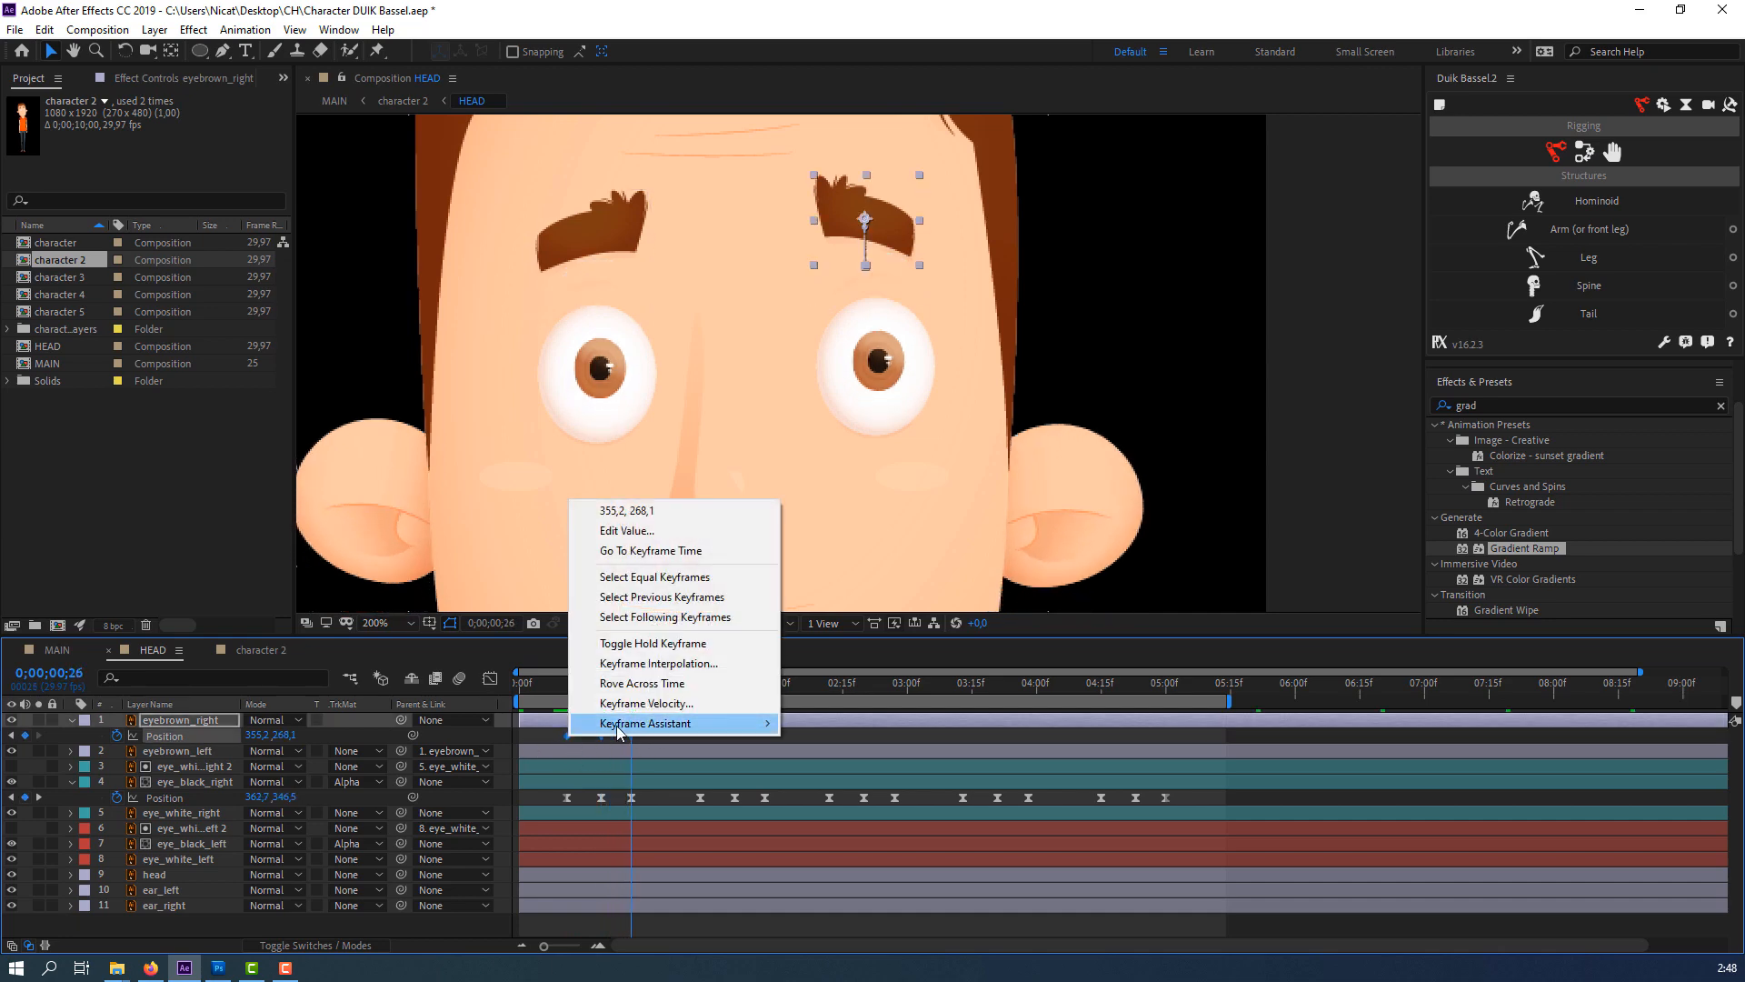
pyautogui.moveTo(763, 720)
pyautogui.click(838, 783)
pyautogui.click(751, 735)
pyautogui.press('space')
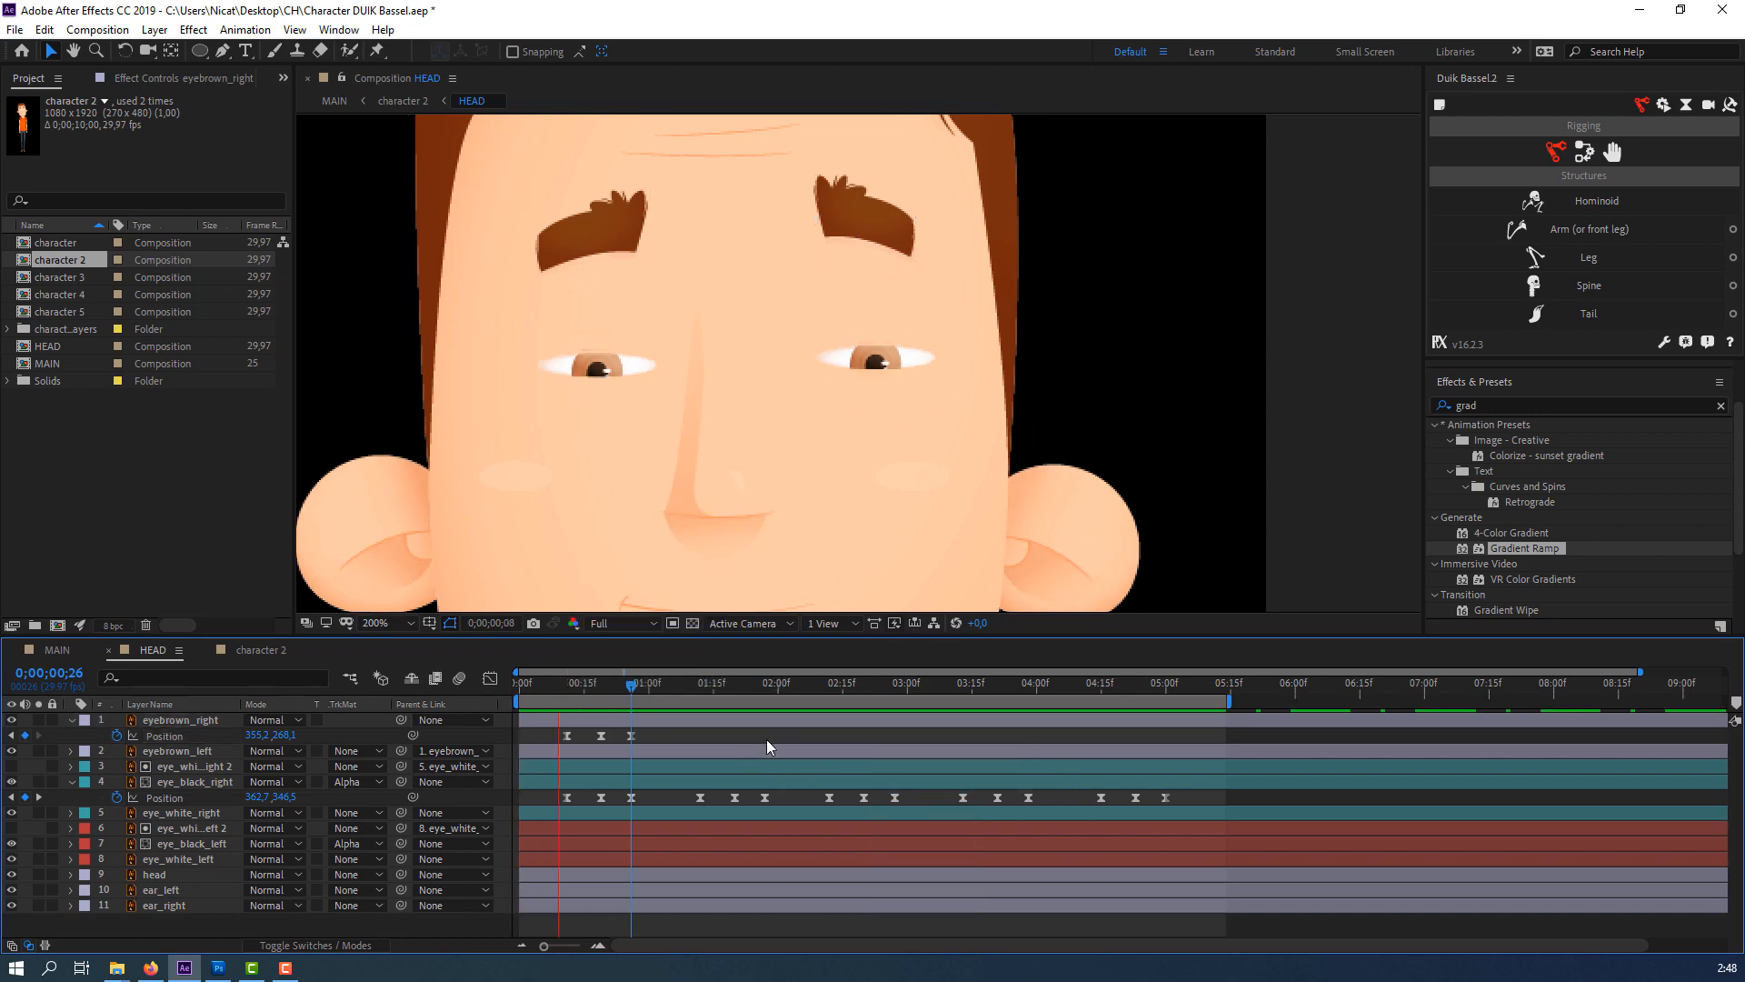
pyautogui.press('space')
# Repeat eyebrown_right's three position keyframes at 0;00;01;12, 0;00;02;12, about 0;00;03;13 and 0;00;04;15.
pyautogui.click(688, 720)
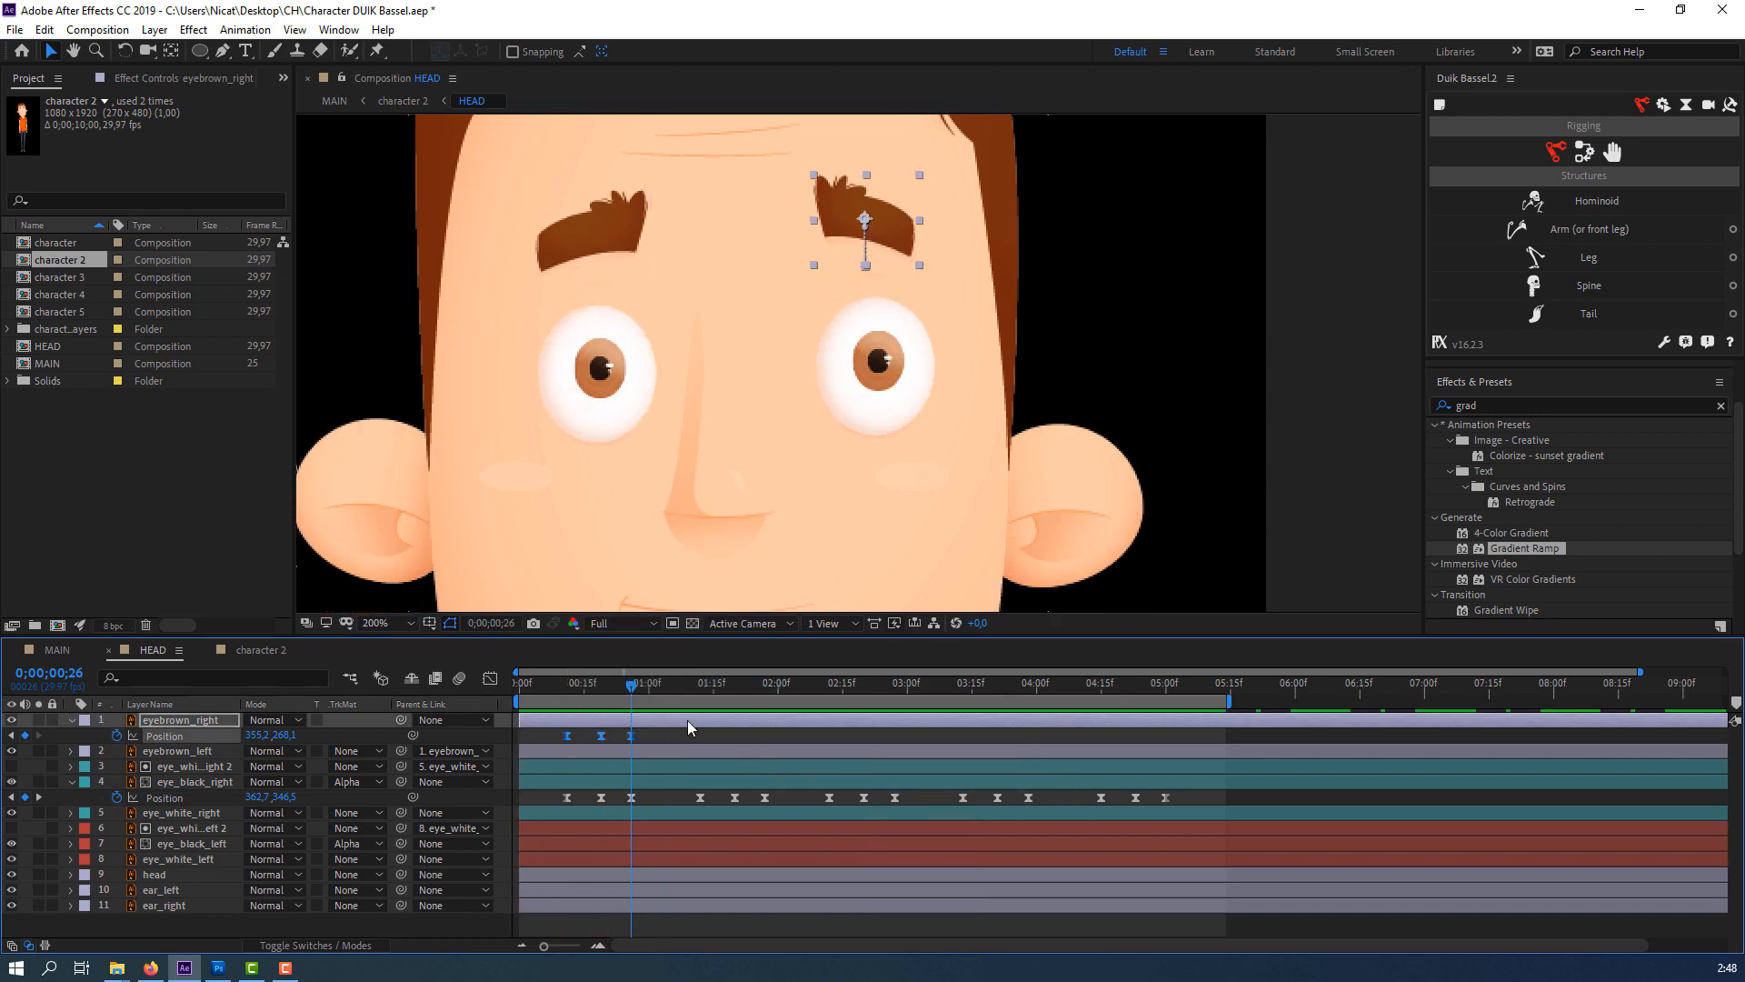
pyautogui.click(697, 685)
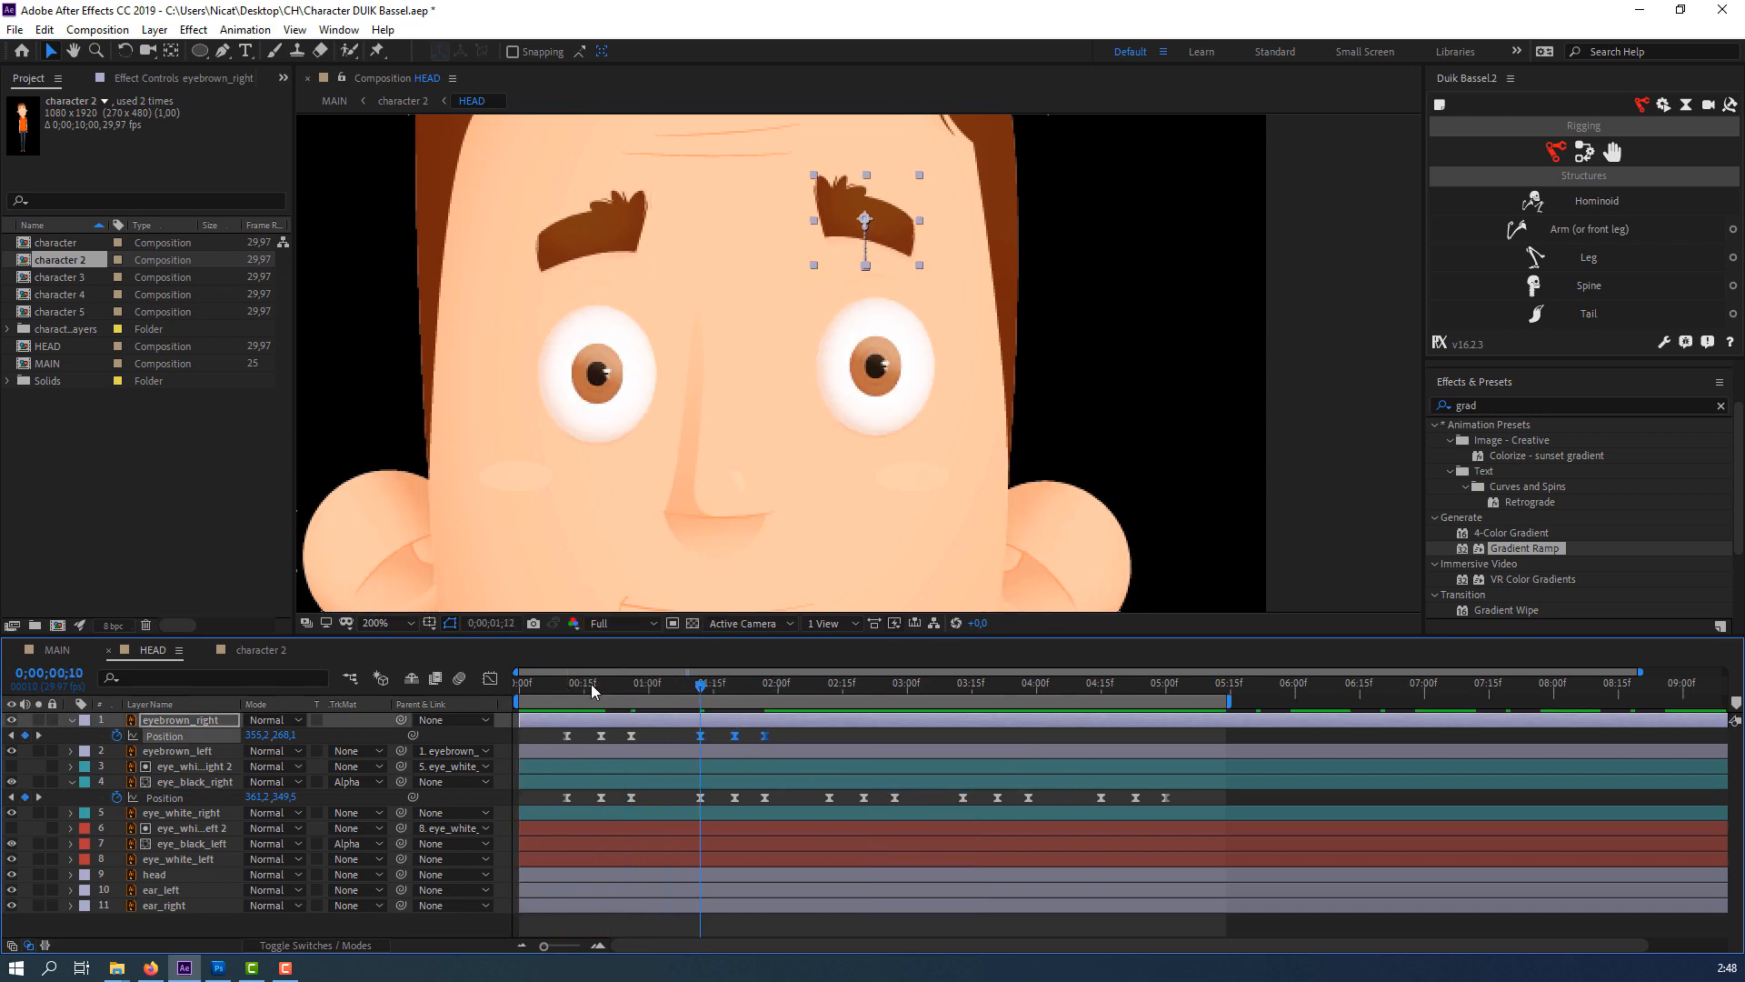
pyautogui.moveTo(591, 684); pyautogui.dragTo(829, 697)
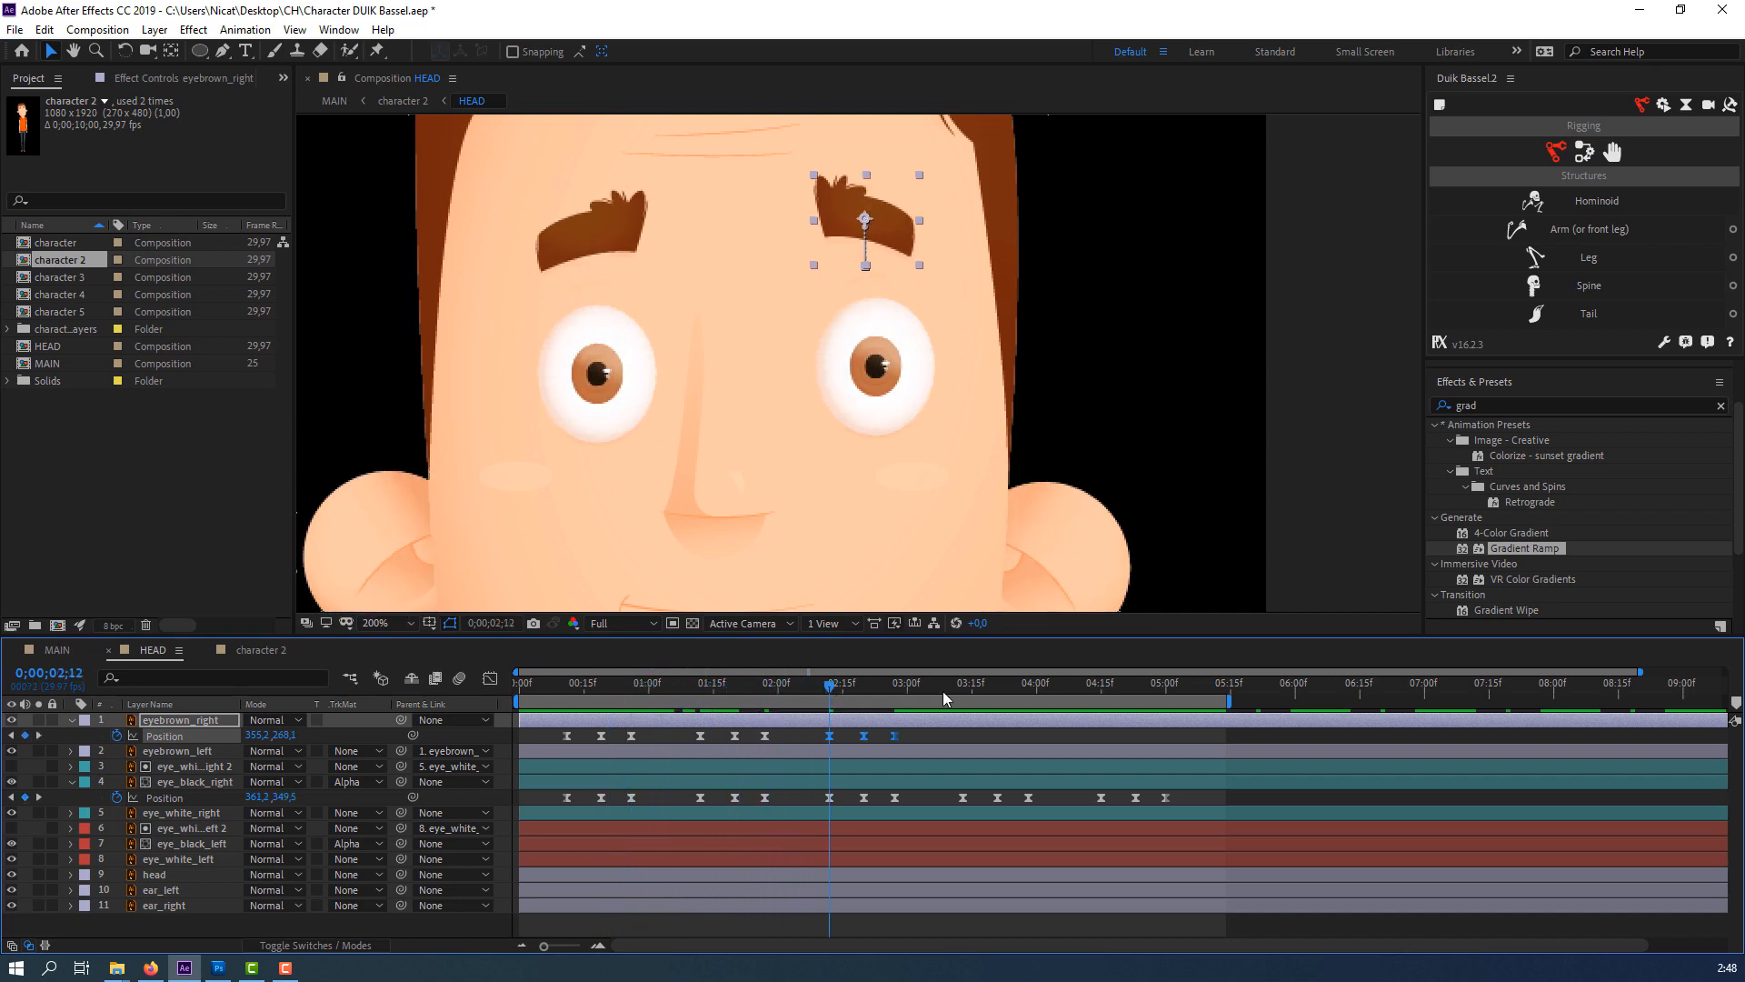
pyautogui.moveTo(1050, 686); pyautogui.dragTo(1108, 689)
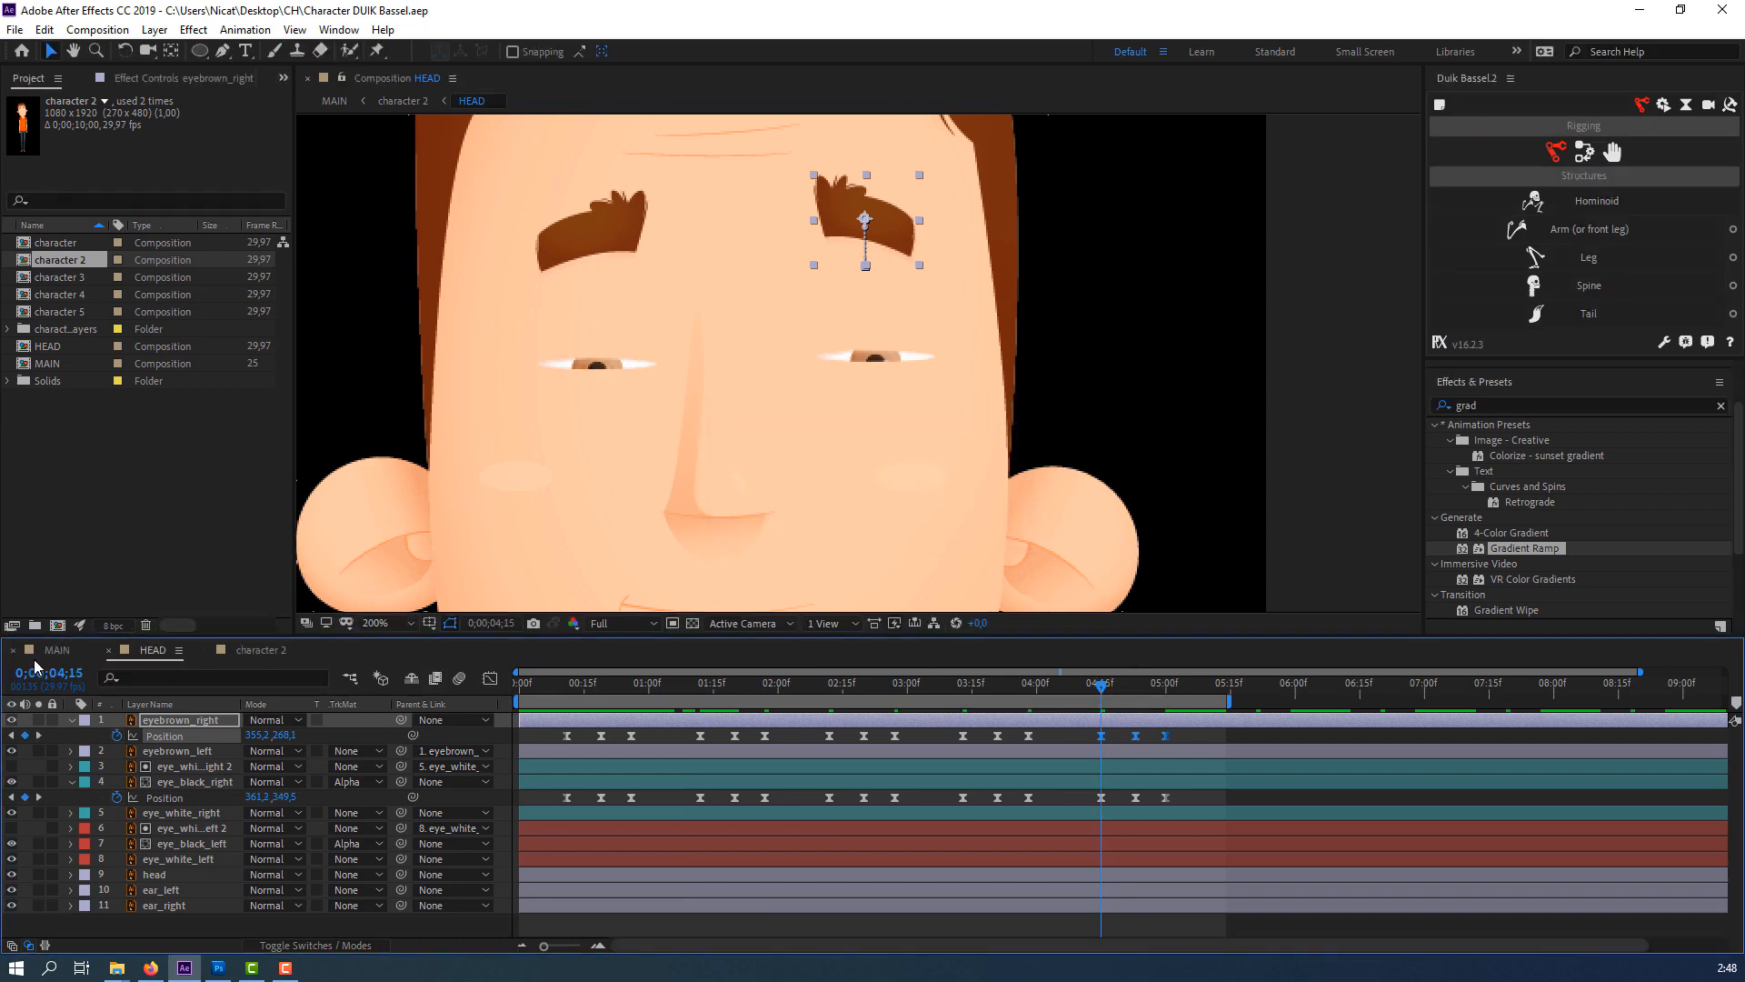
# Play back the MAIN composition to review the eyebrow movement on both characters, and return the current time to 0:00:00:00.
pyautogui.press('space')
pyautogui.press(',')
pyautogui.press(',')
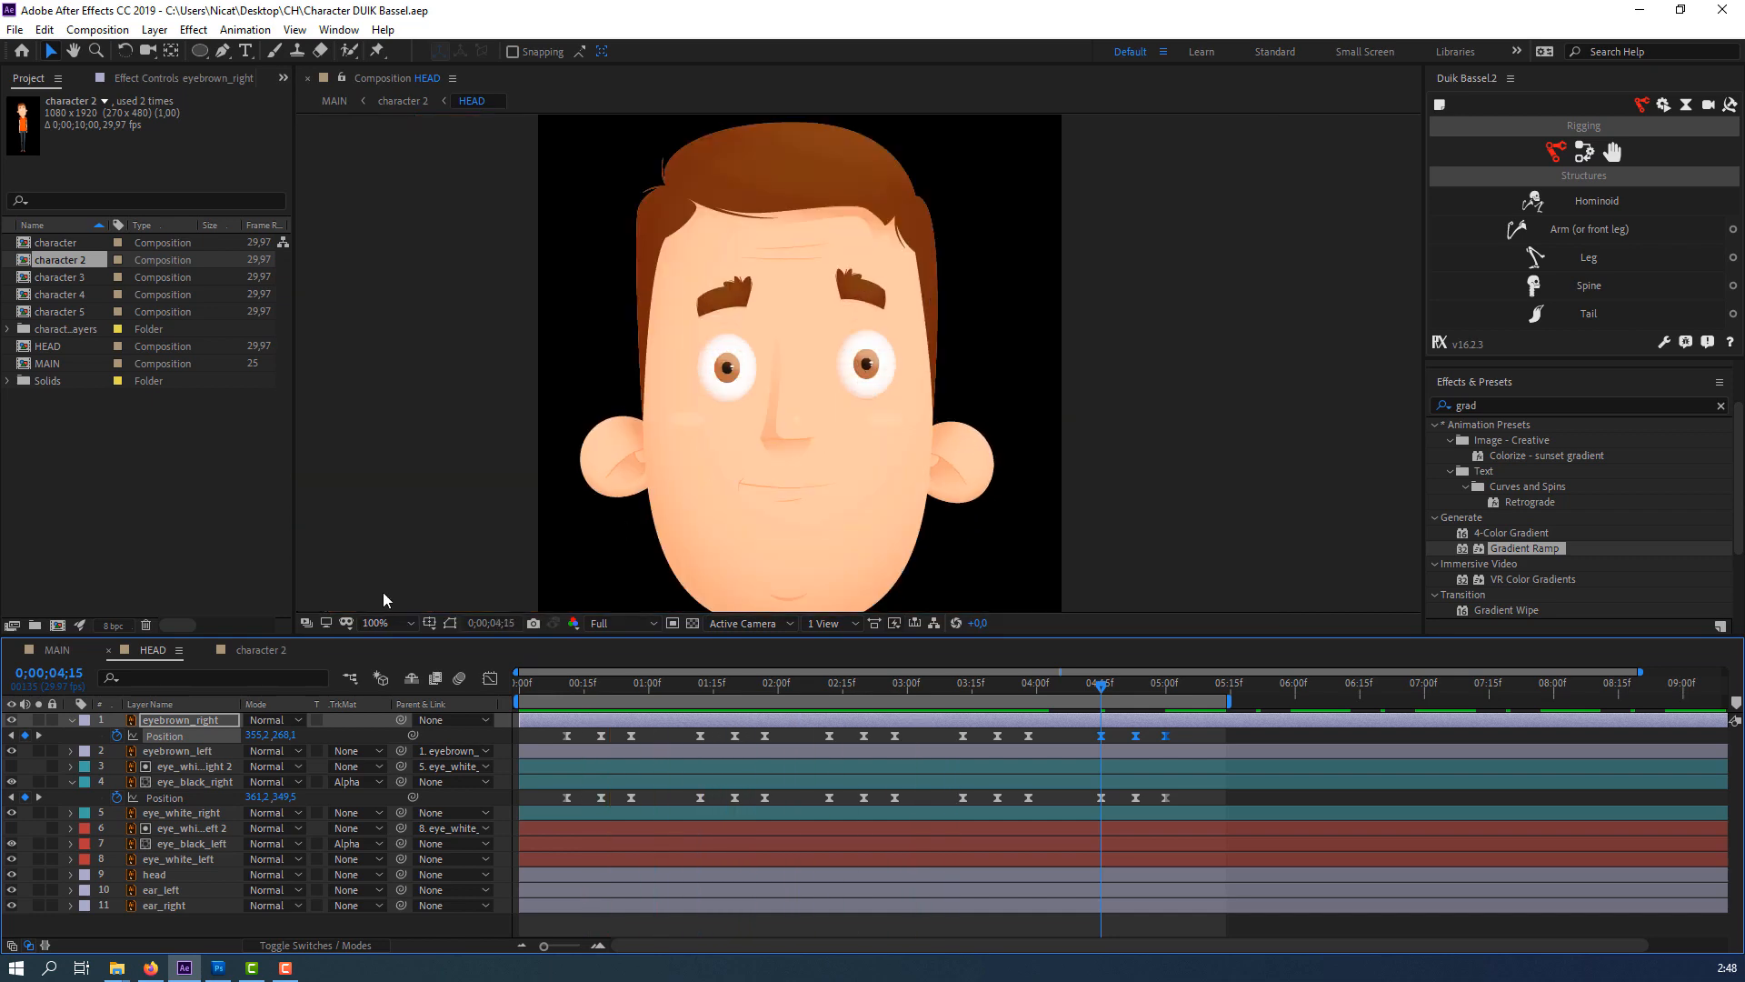
pyautogui.click(58, 651)
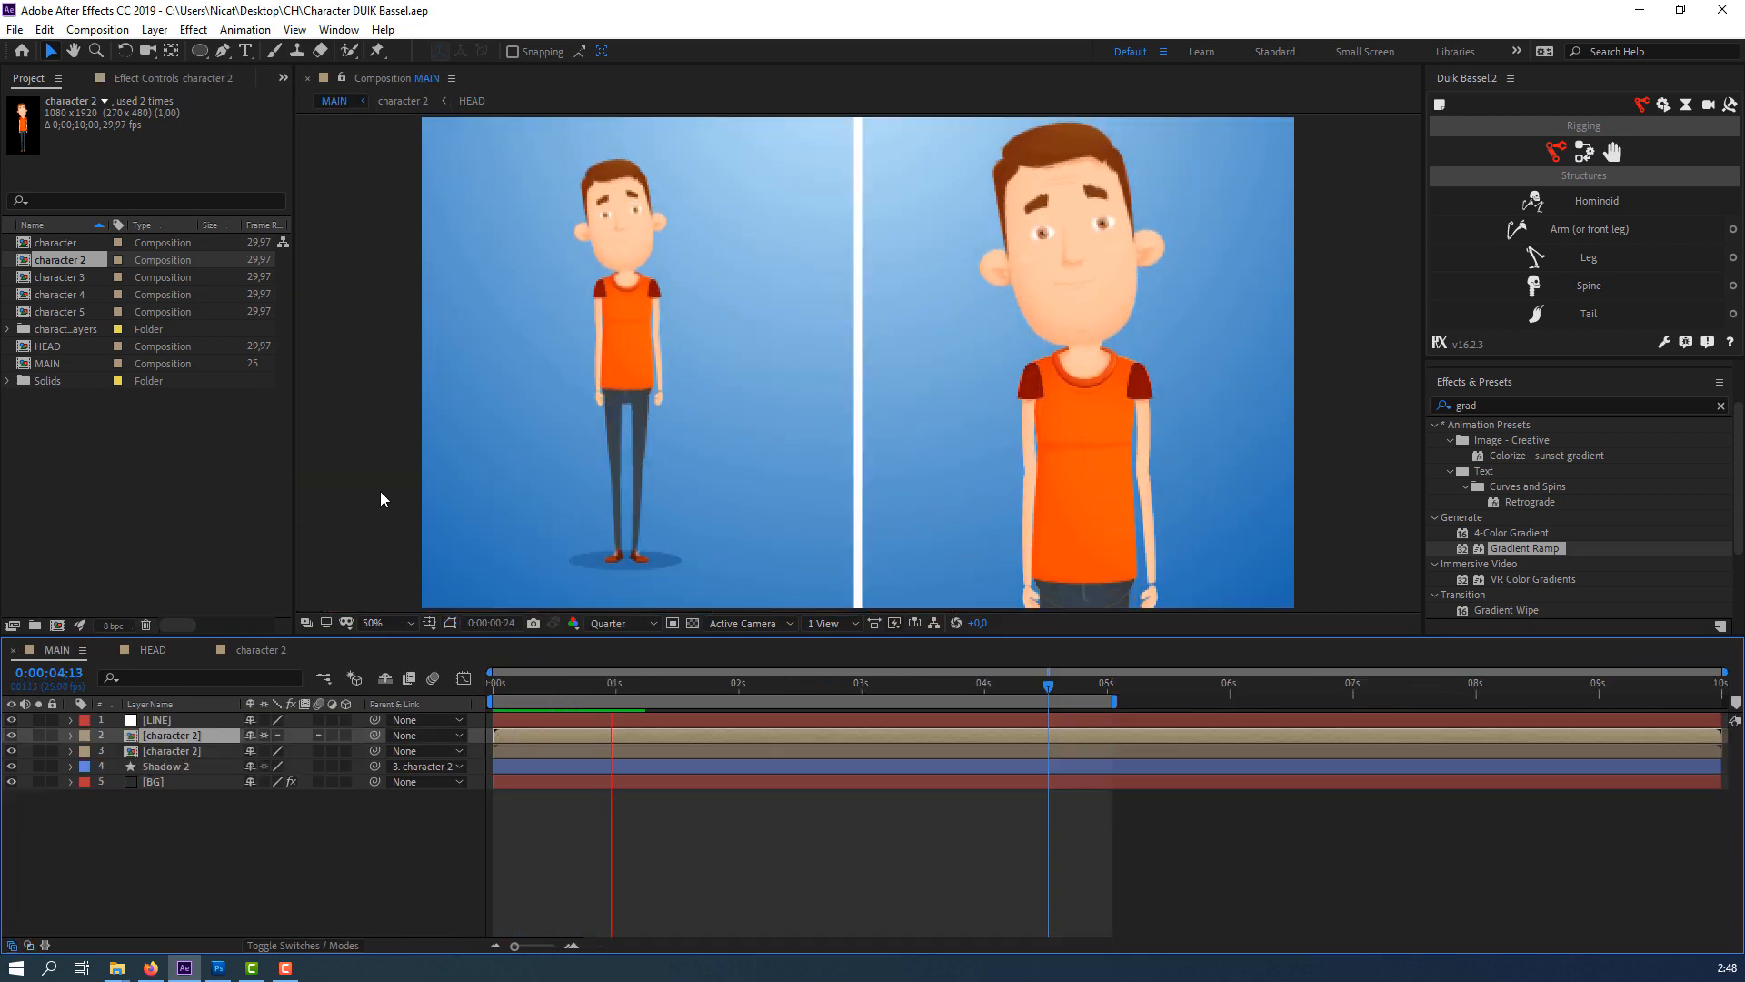
pyautogui.press(',')
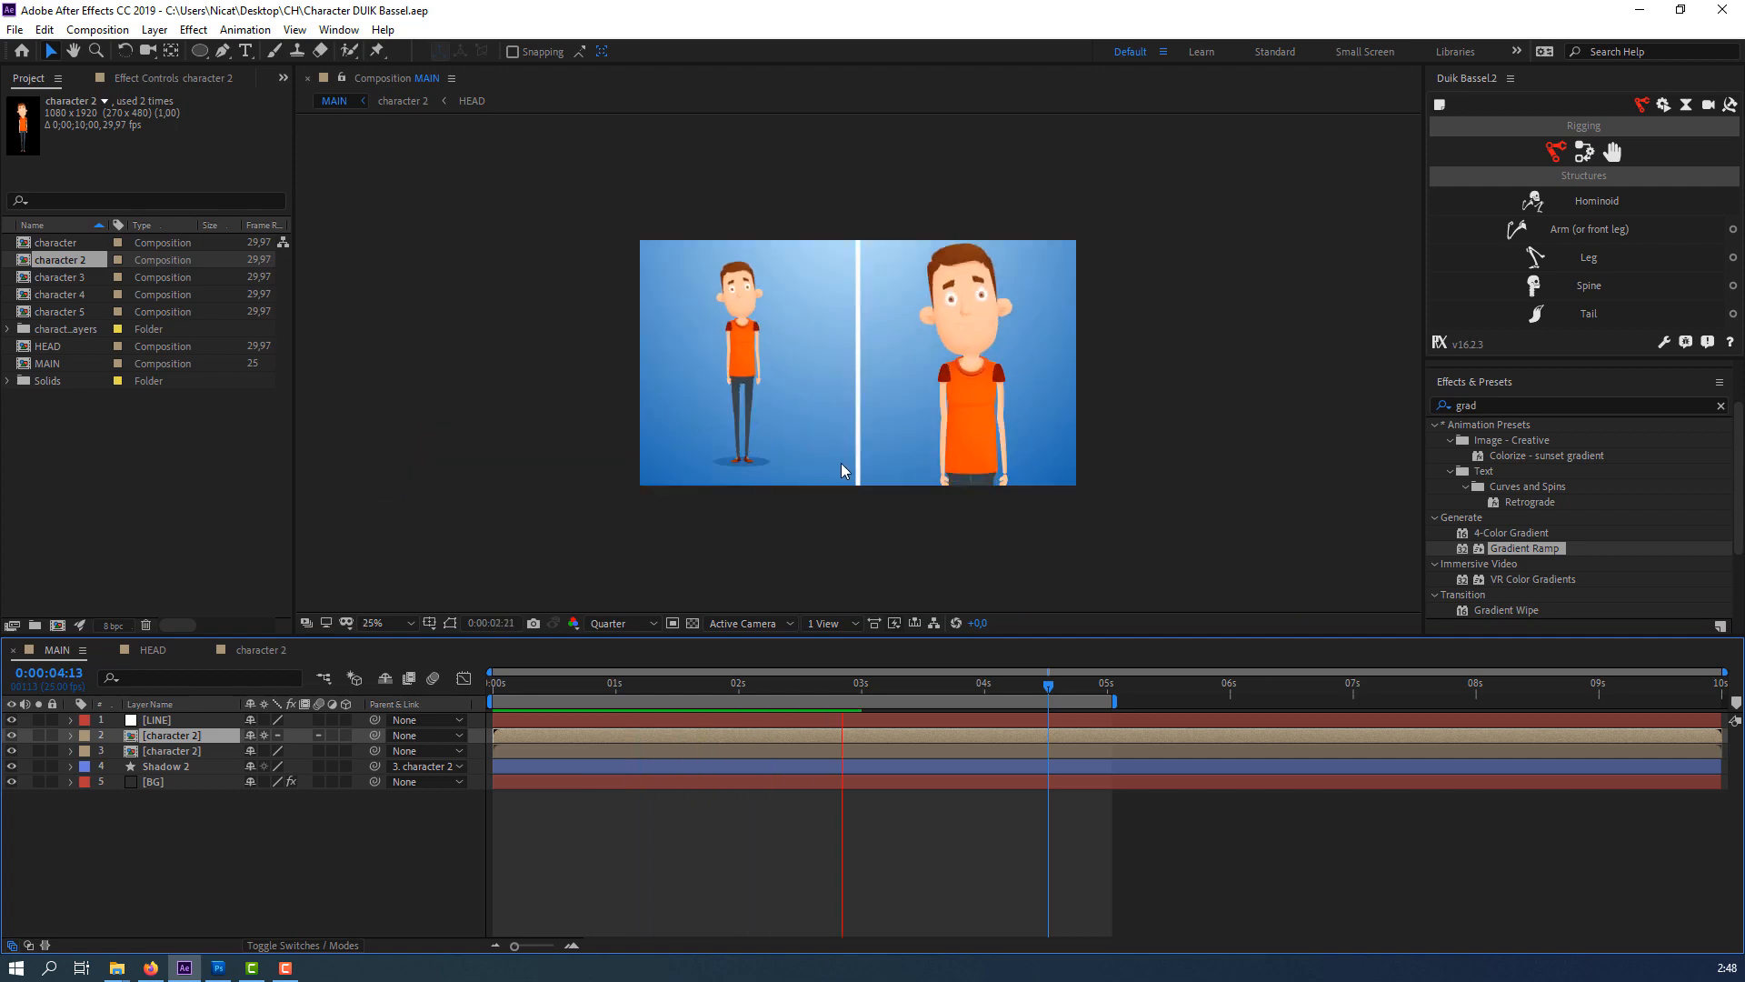
pyautogui.press('.')
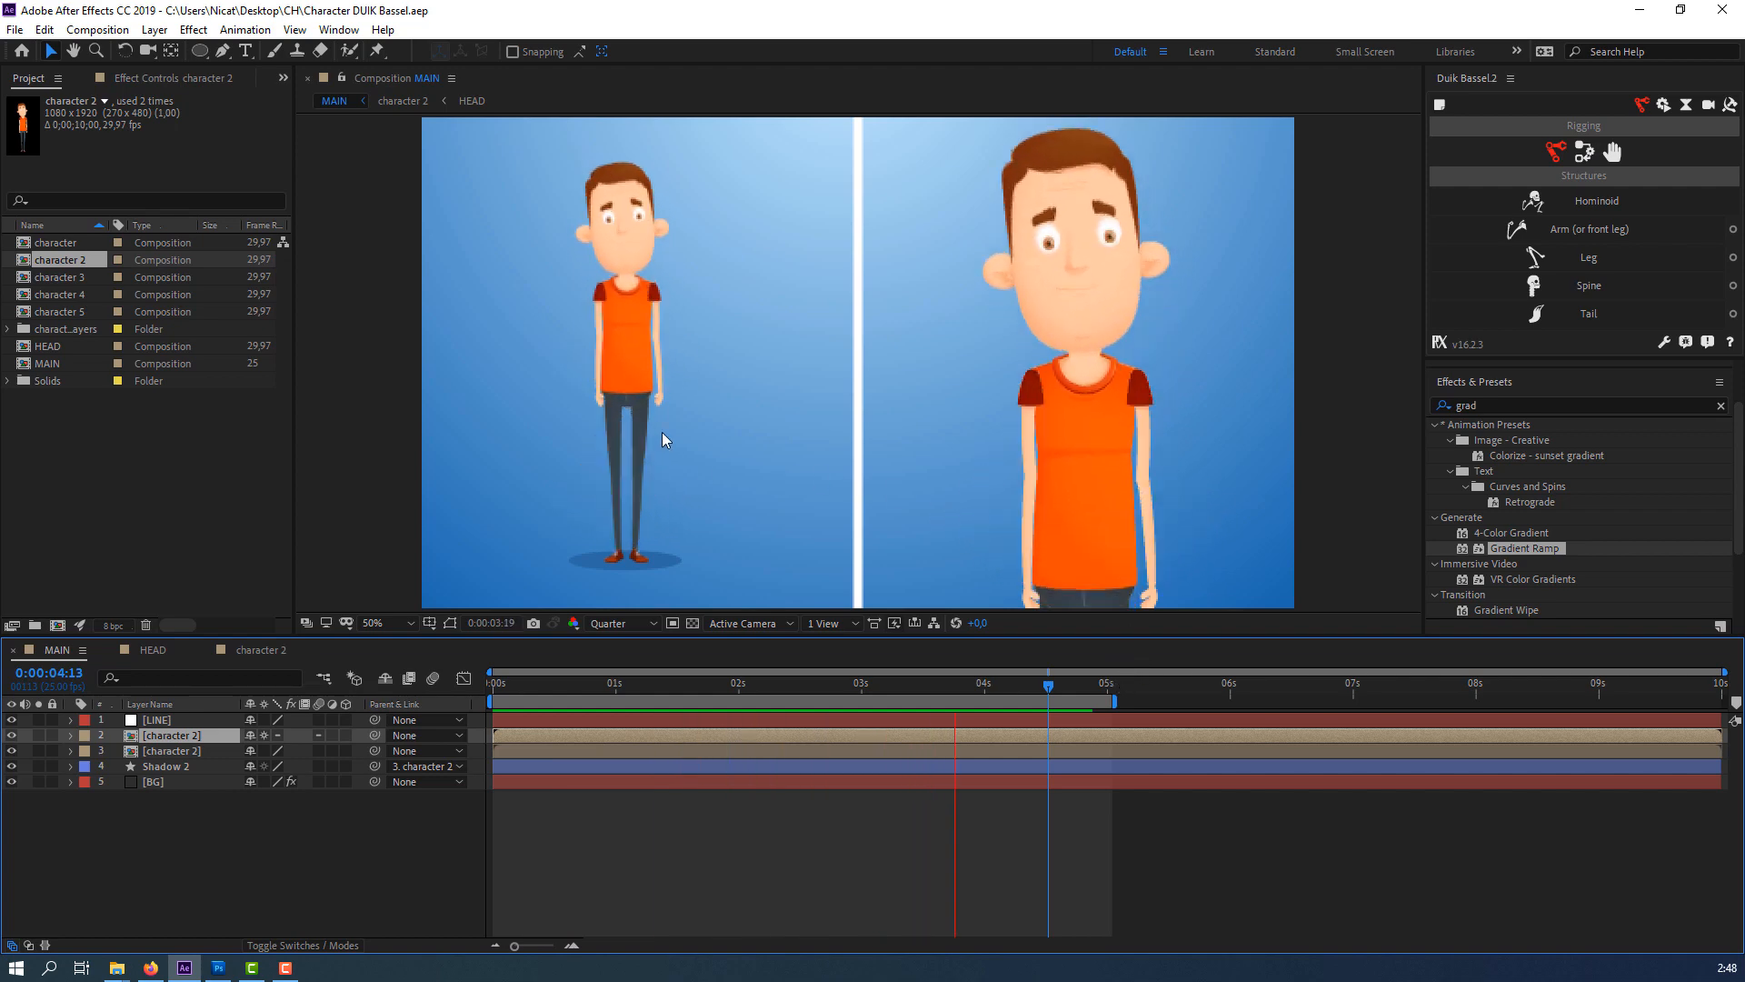
pyautogui.press(',')
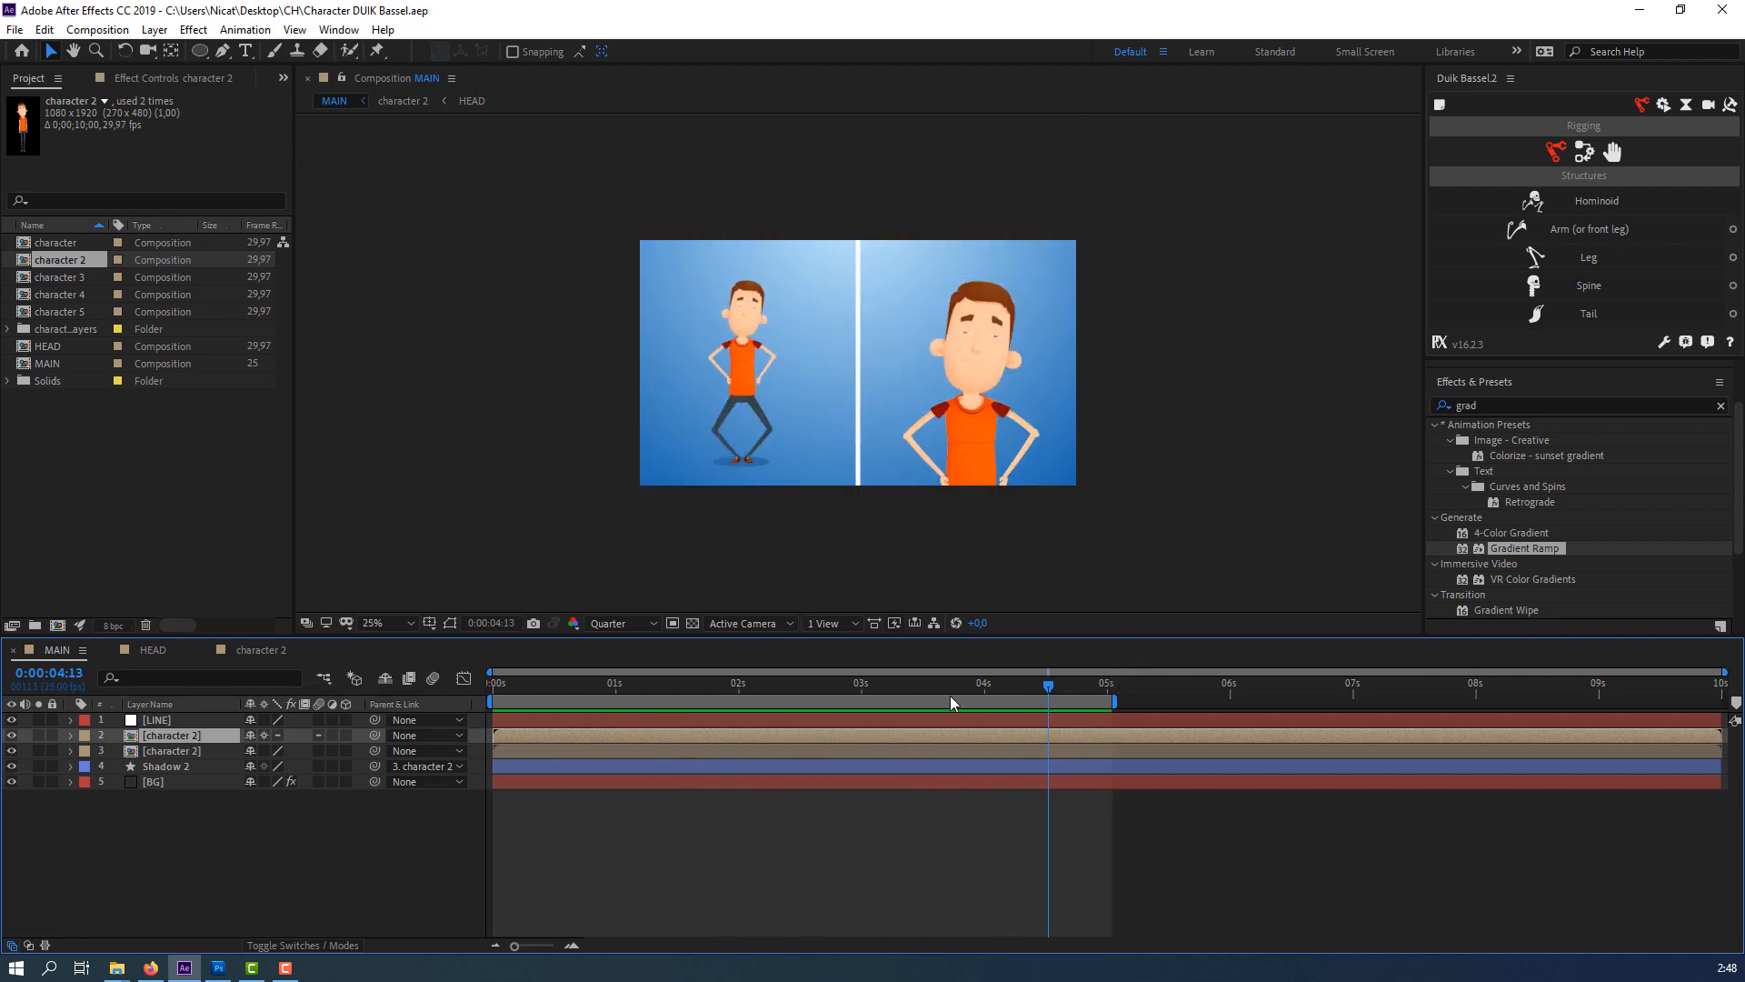
pyautogui.moveTo(912, 689); pyautogui.dragTo(507, 686)
pyautogui.click(246, 823)
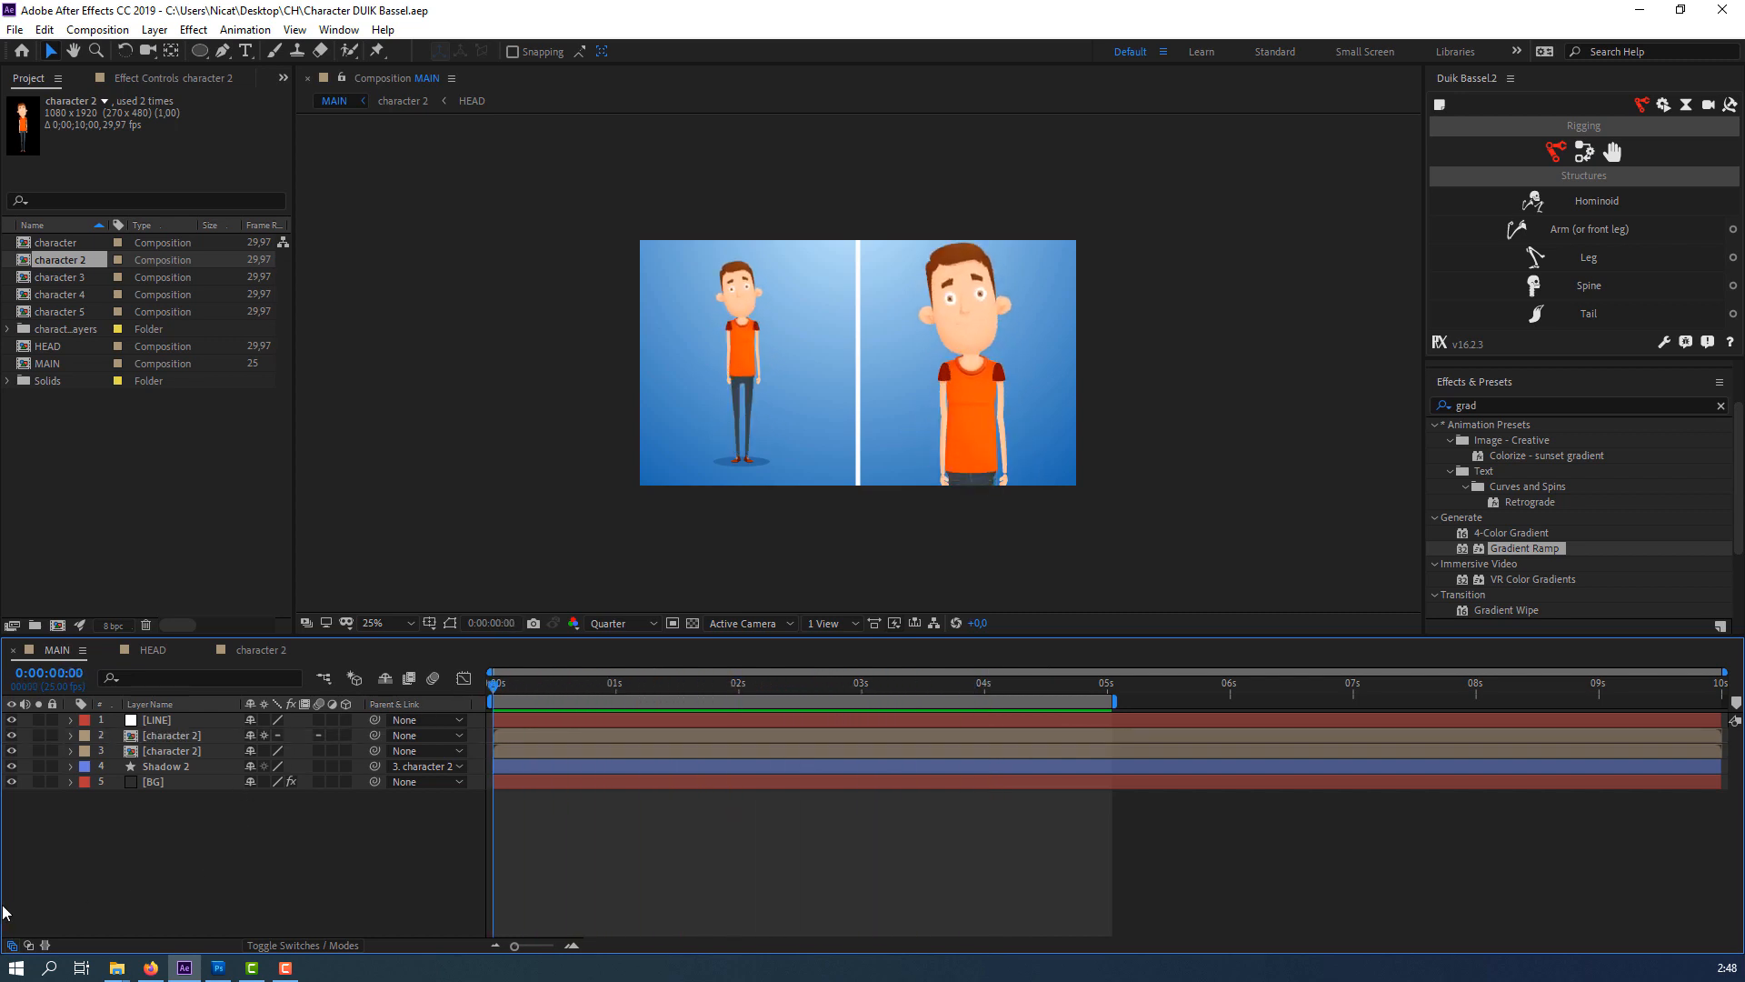